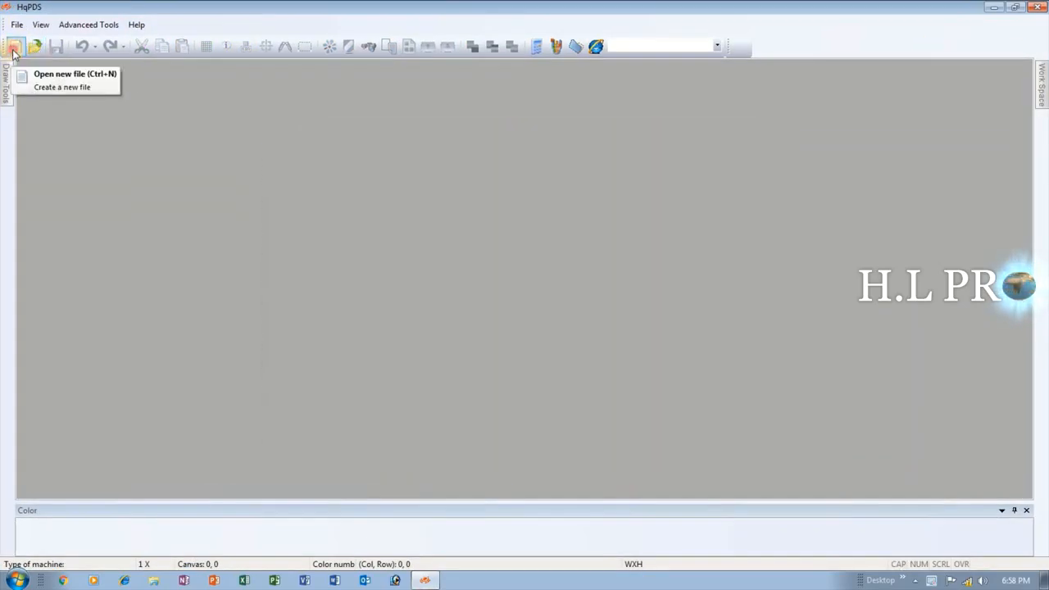
Create a new file for the H1-2 1-System(comb) machine, 14 needles per inch, with a 1024 * 2048 canvas.
{"action": "left_click", "coordinate": [15, 46]}
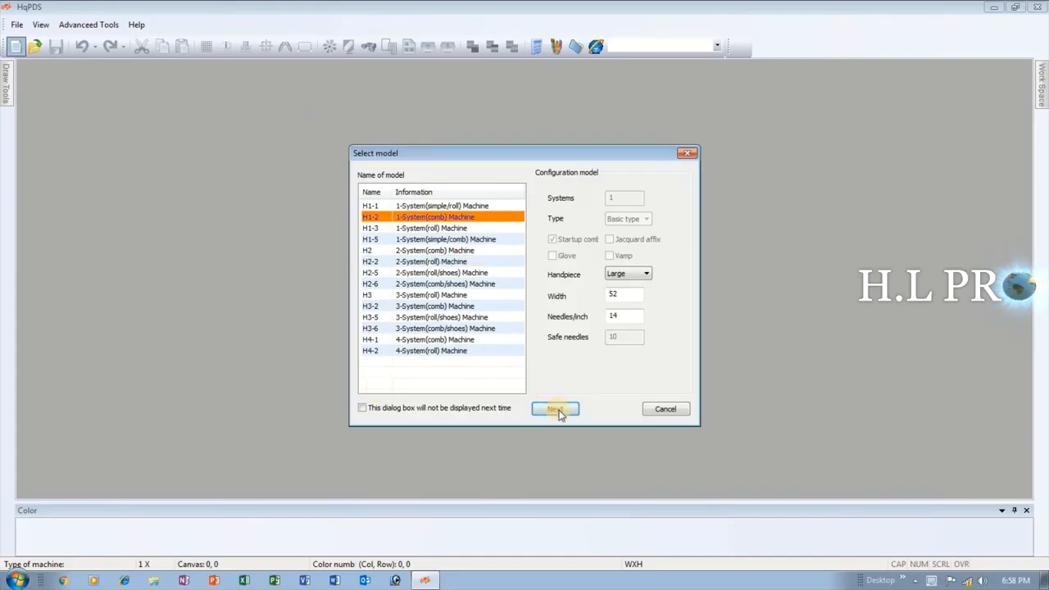
{"action": "left_click", "coordinate": [555, 410]}
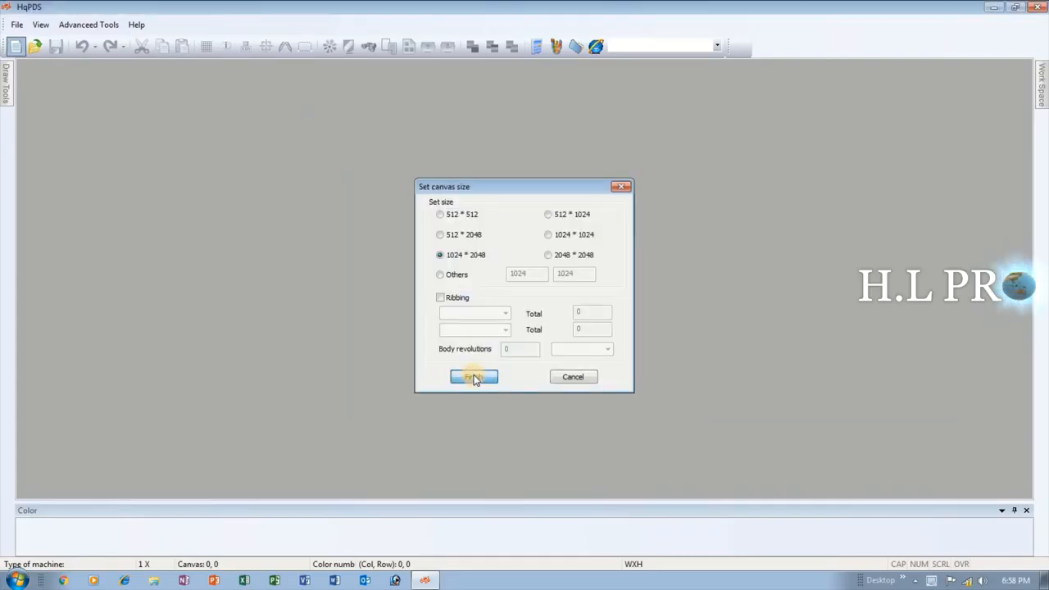
{"action": "left_click", "coordinate": [474, 378]}
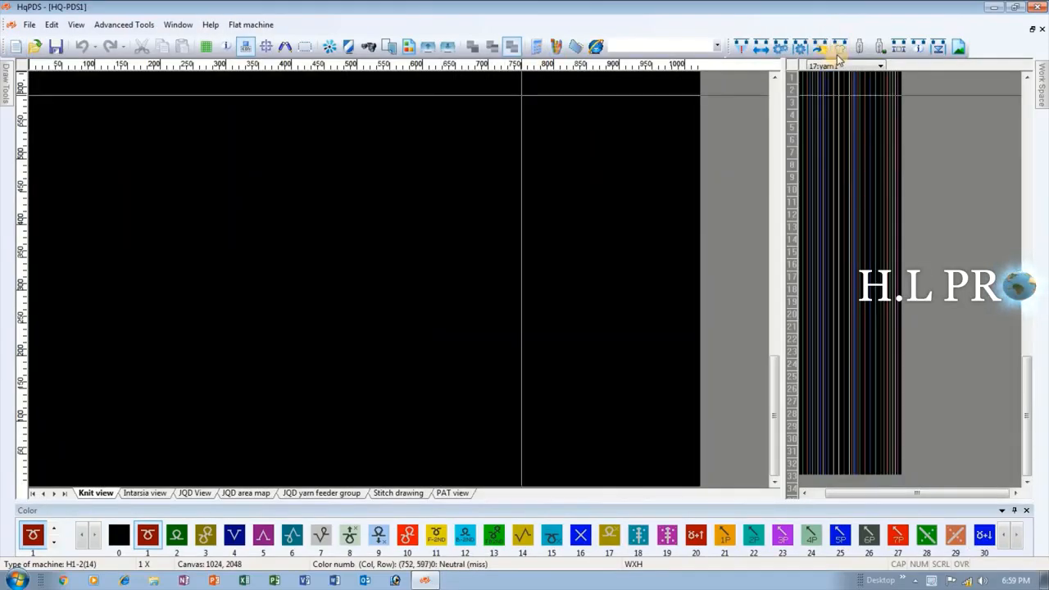
Generate a knit panel from the Craft Bill with 120 start needles, 10 ribbings and Ribbing 1x1.
{"action": "left_click", "coordinate": [840, 47]}
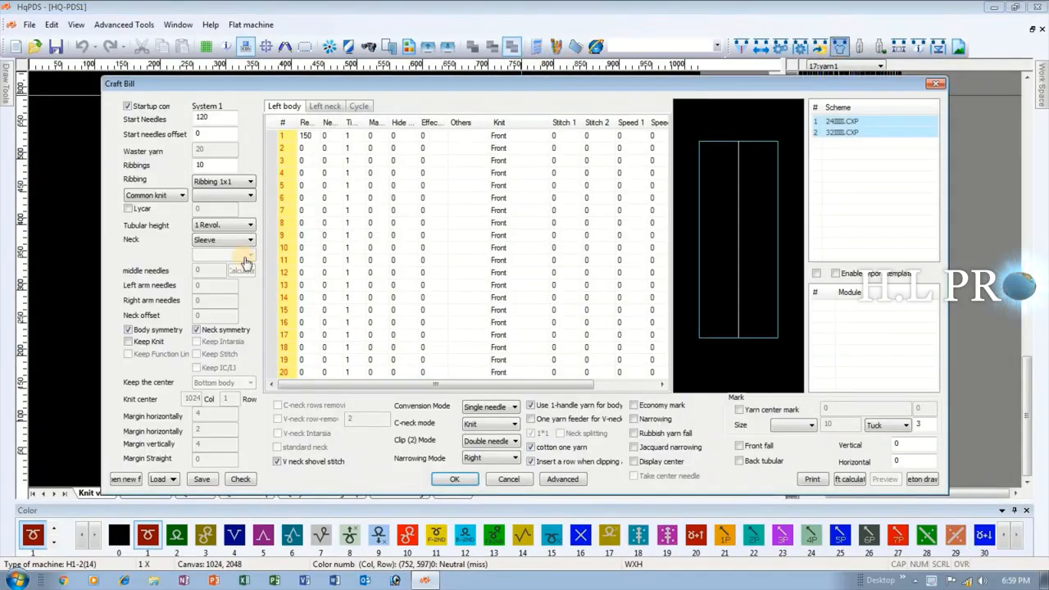
{"action": "left_click", "coordinate": [455, 481]}
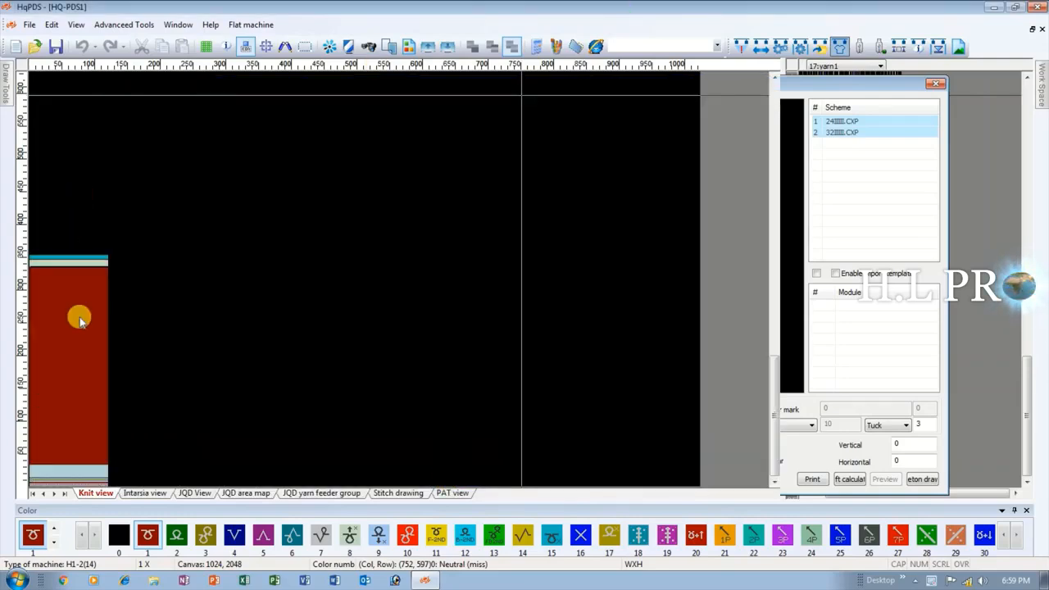
Delete the blank row separating the light blue and pale green bands above the panel's red body.
{"action": "scroll", "coordinate": [100, 277], "scroll_direction": "up", "scroll_amount": 2}
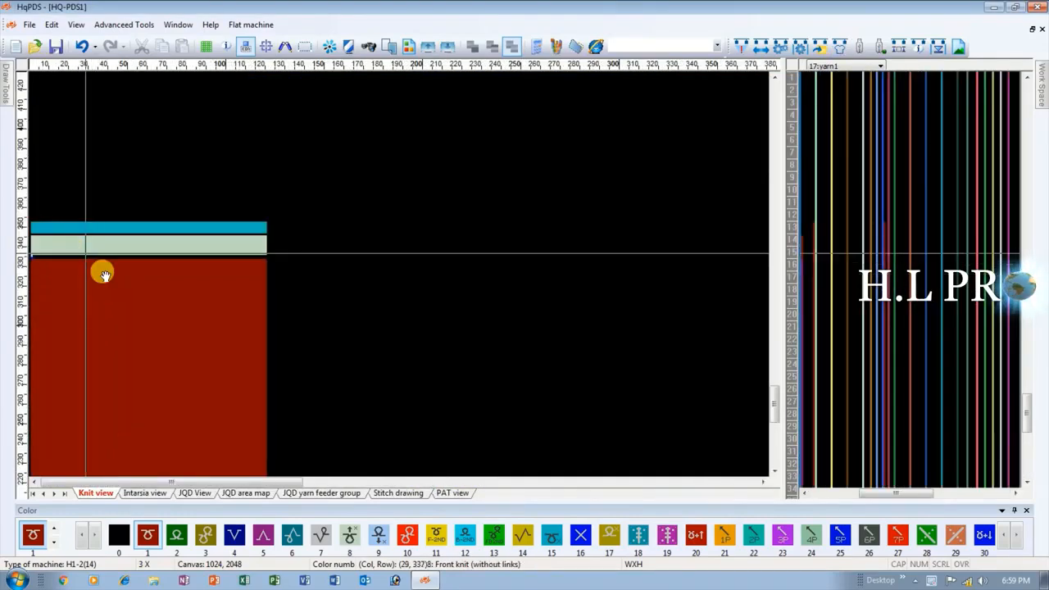
{"action": "scroll", "coordinate": [99, 270], "scroll_direction": "up", "scroll_amount": 4}
{"action": "scroll", "coordinate": [115, 277], "scroll_direction": "up", "scroll_amount": 2}
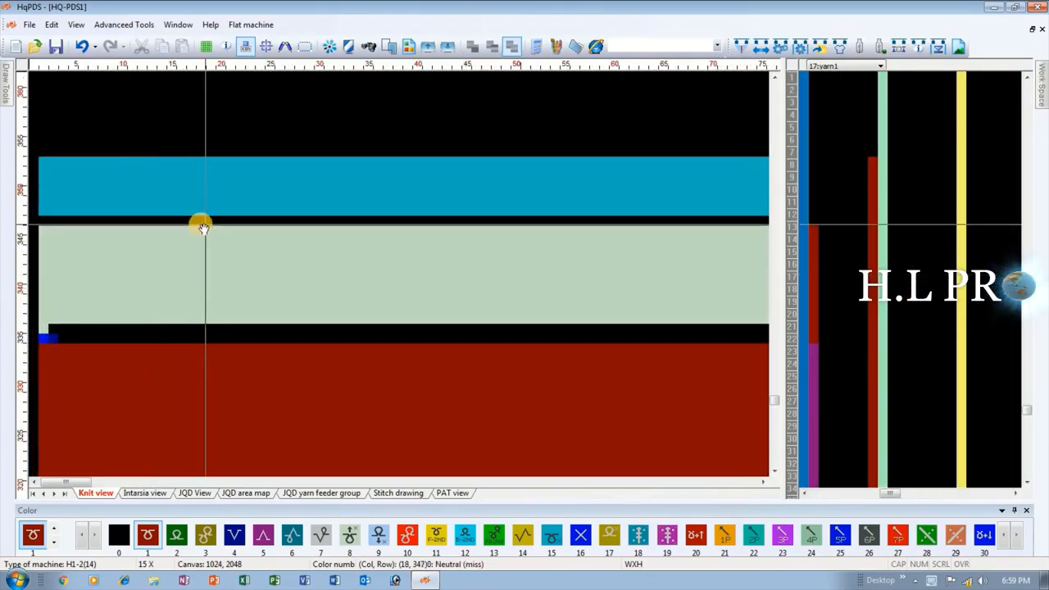
{"action": "key", "text": "Delete"}
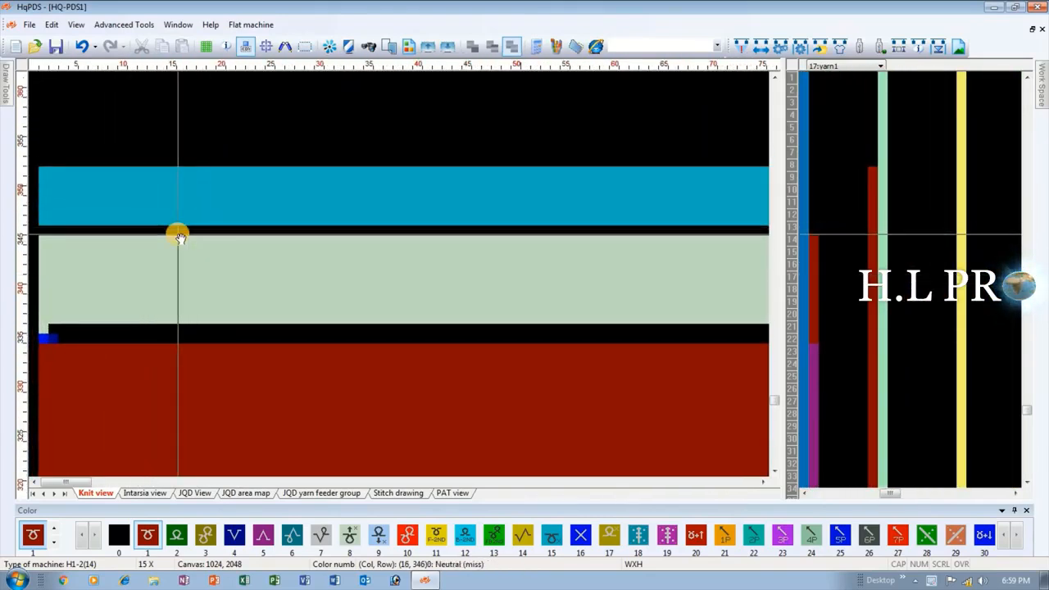
{"action": "key", "text": "ctrl+z"}
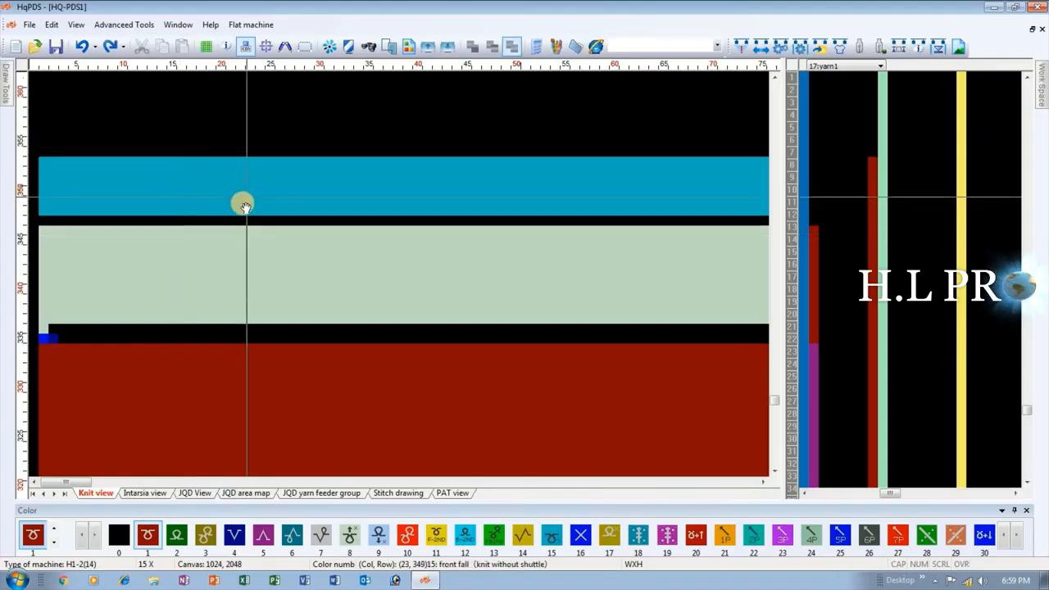
{"action": "key", "text": "Delete"}
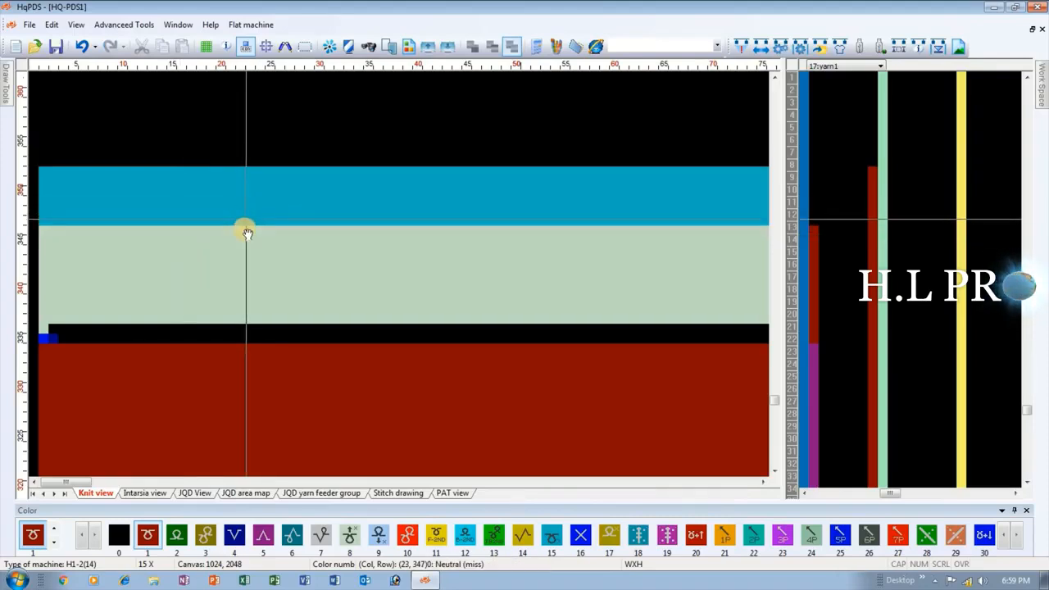
Examine the ribbing and starting rows at the lower end of the knit panel.
{"action": "scroll", "coordinate": [205, 279], "scroll_direction": "down", "scroll_amount": 2}
{"action": "scroll", "coordinate": [187, 288], "scroll_direction": "down", "scroll_amount": 10}
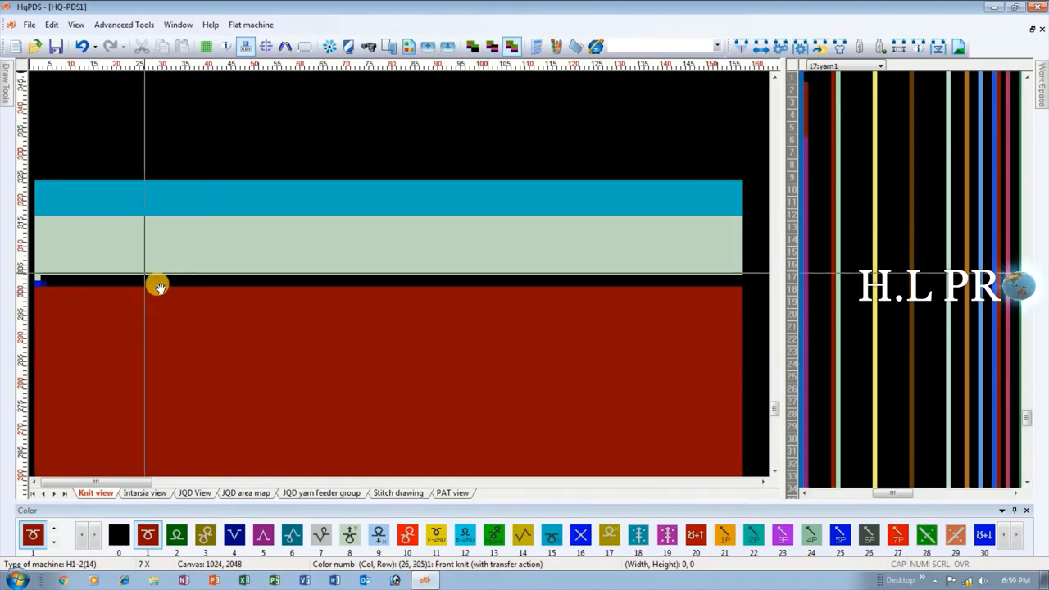
{"action": "scroll", "coordinate": [106, 369], "scroll_direction": "up", "scroll_amount": 6}
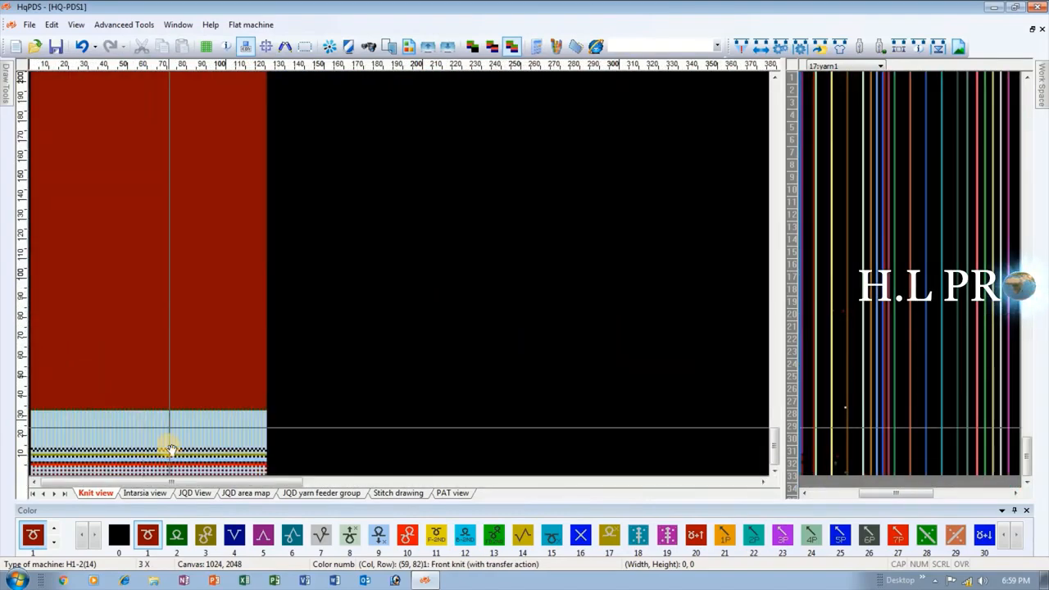
{"action": "scroll", "coordinate": [96, 331], "scroll_direction": "up", "scroll_amount": 2}
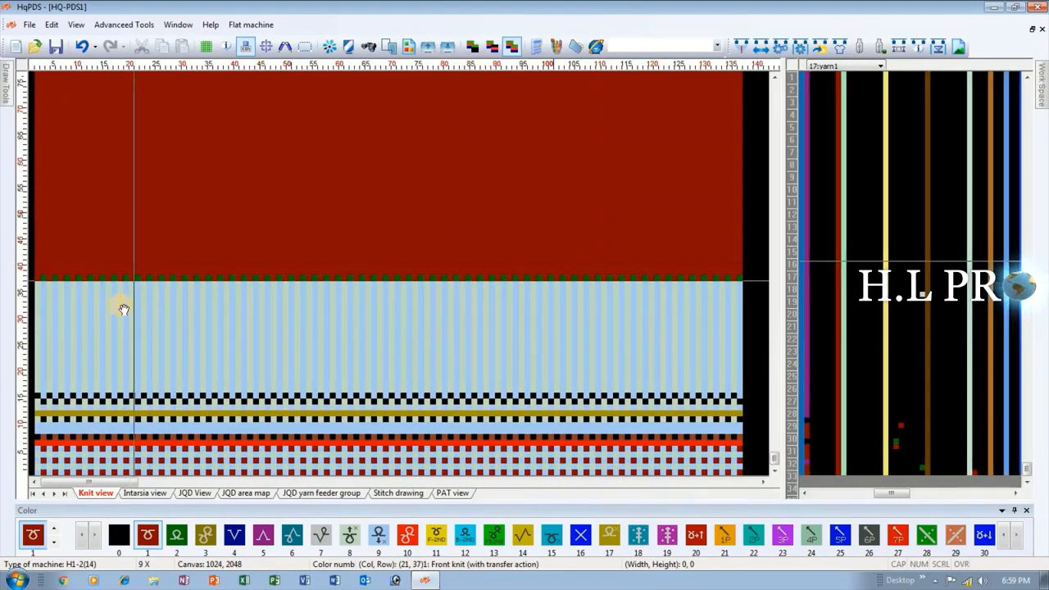
{"action": "scroll", "coordinate": [122, 307], "scroll_direction": "down", "scroll_amount": 2}
{"action": "scroll", "coordinate": [152, 274], "scroll_direction": "up", "scroll_amount": 2}
{"action": "scroll", "coordinate": [136, 276], "scroll_direction": "down", "scroll_amount": 4}
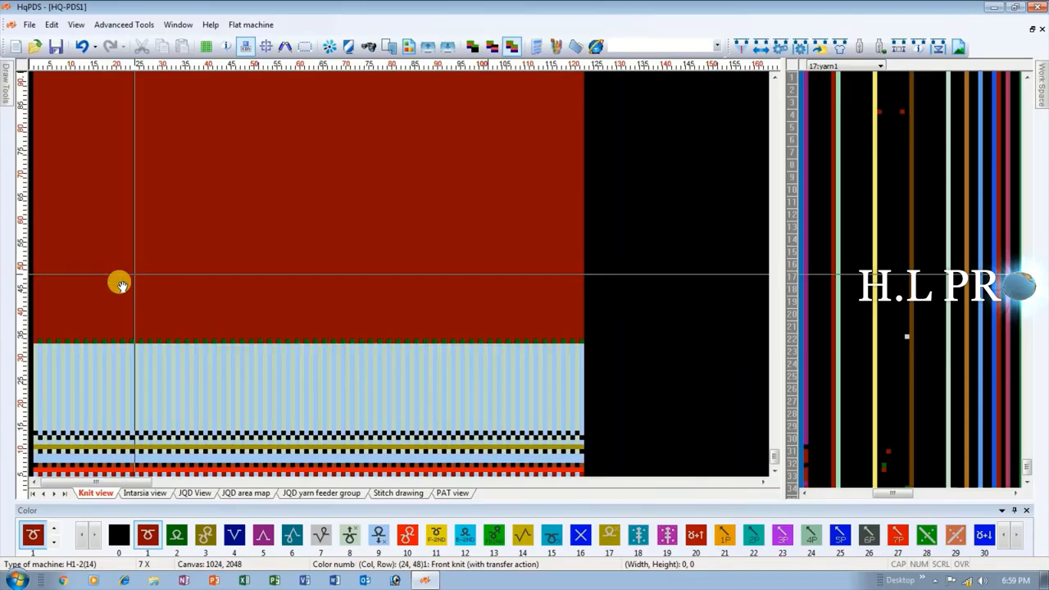
{"action": "scroll", "coordinate": [116, 276], "scroll_direction": "down", "scroll_amount": 4}
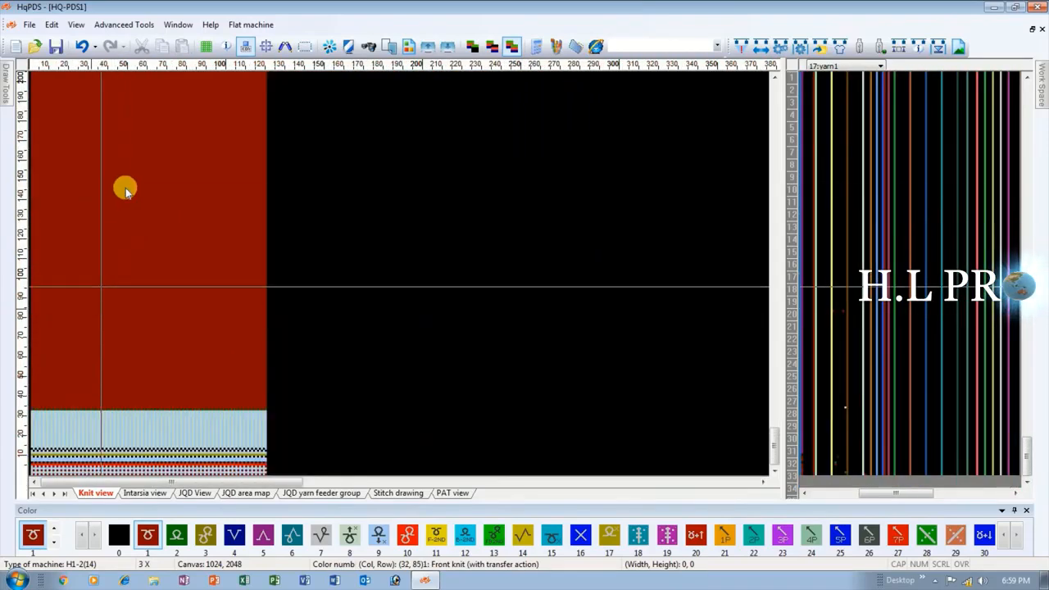
{"action": "scroll", "coordinate": [131, 277], "scroll_direction": "up", "scroll_amount": 2}
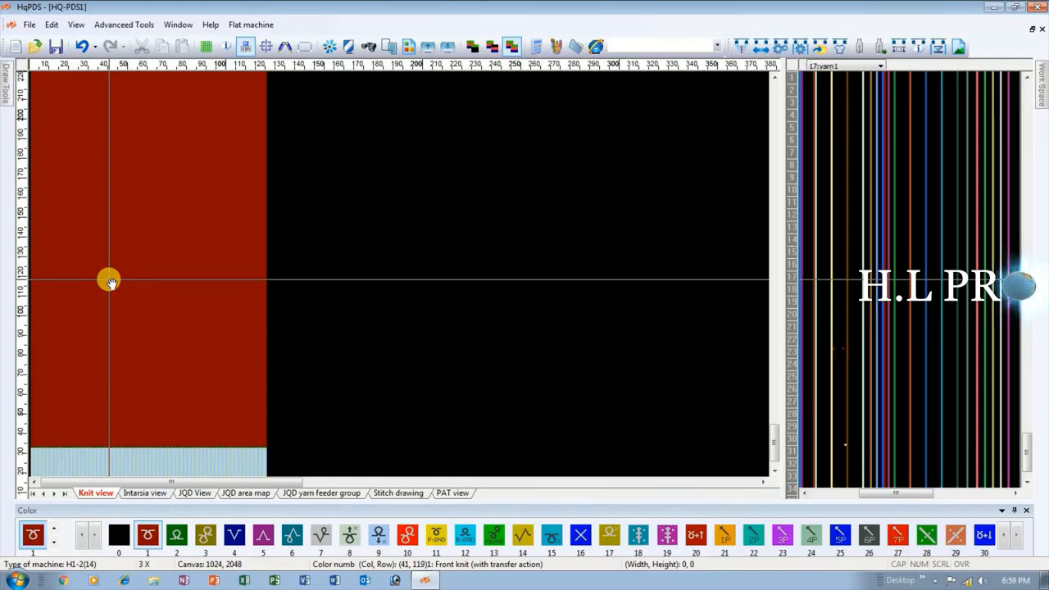
Examine the full red body and the finishing rows at the panel's upper end.
{"action": "left_click_drag", "start_coordinate": [71, 300], "coordinate": [35, 344]}
{"action": "scroll", "coordinate": [56, 276], "scroll_direction": "down", "scroll_amount": 1}
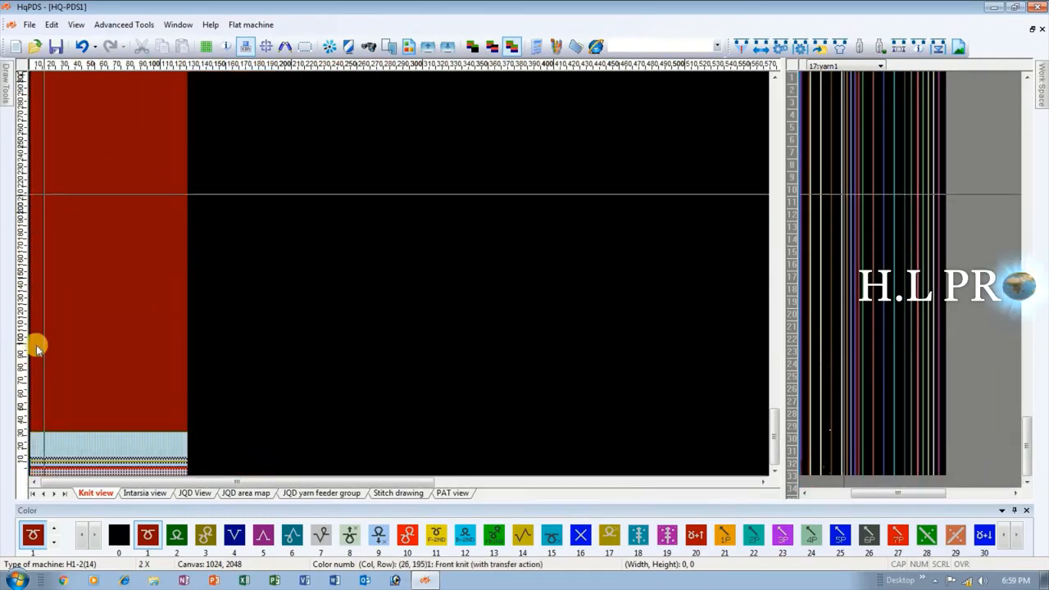
{"action": "scroll", "coordinate": [36, 344], "scroll_direction": "down", "scroll_amount": 1}
{"action": "scroll", "coordinate": [52, 199], "scroll_direction": "up", "scroll_amount": 2}
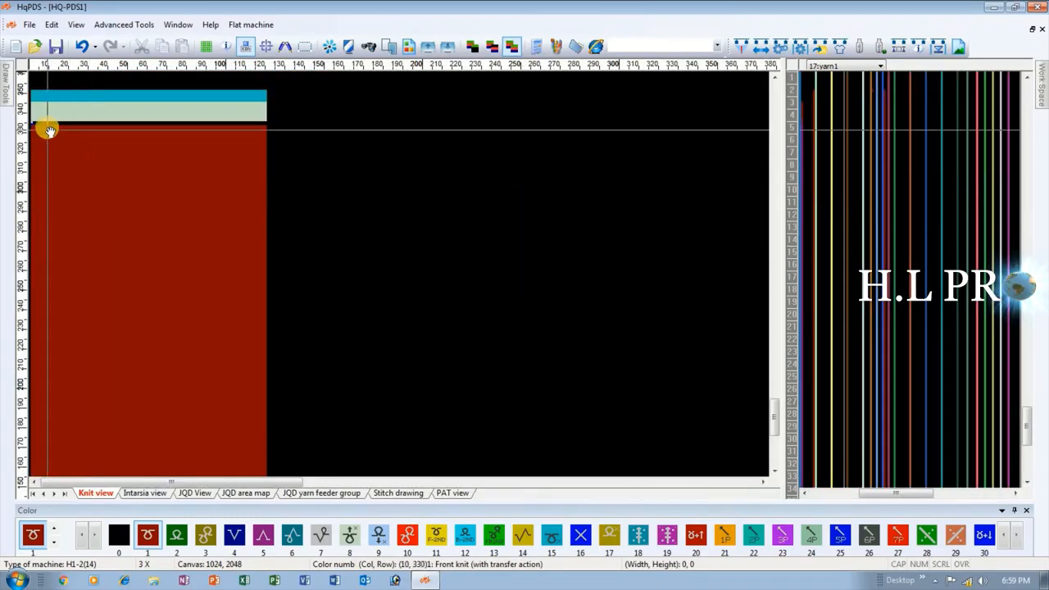
{"action": "scroll", "coordinate": [58, 276], "scroll_direction": "up", "scroll_amount": 3}
{"action": "scroll", "coordinate": [59, 276], "scroll_direction": "up", "scroll_amount": 1}
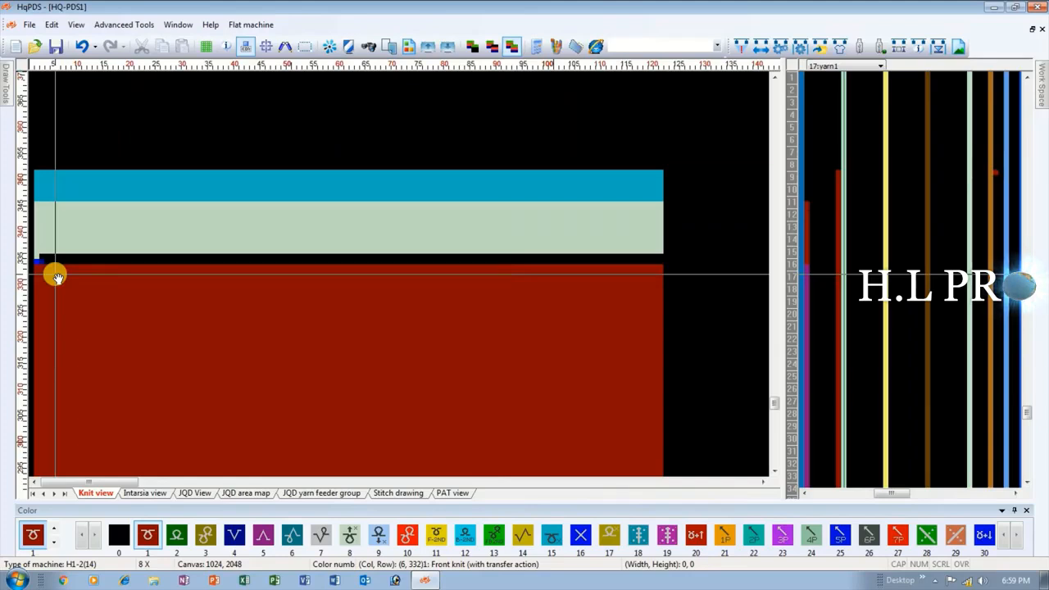
{"action": "scroll", "coordinate": [70, 273], "scroll_direction": "down", "scroll_amount": 1}
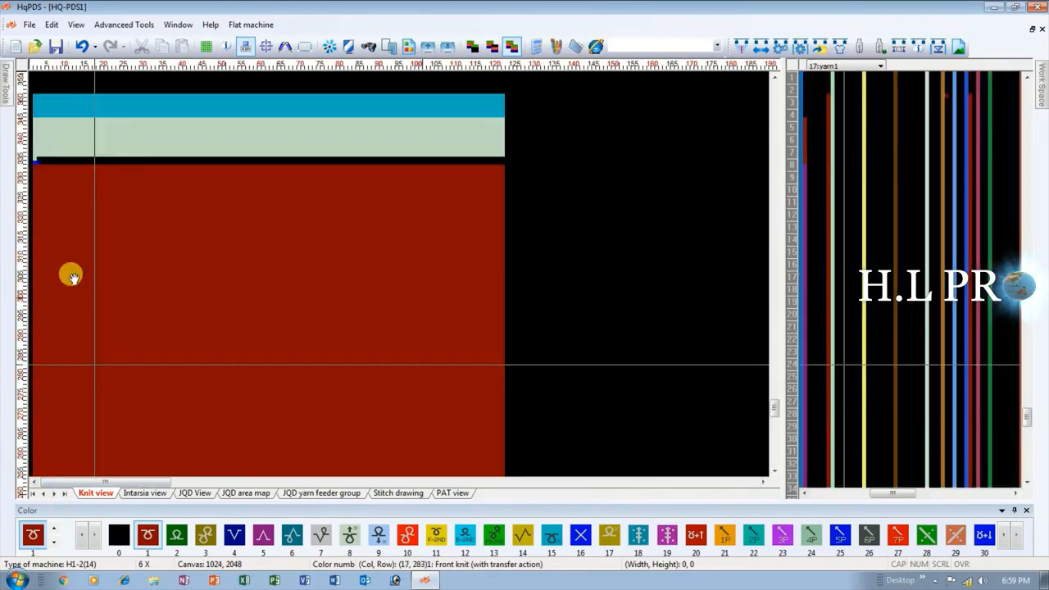
{"action": "scroll", "coordinate": [71, 279], "scroll_direction": "down", "scroll_amount": 1}
Save the pattern as intrisia in HQ-PDS format in the ok folder.
{"action": "left_click", "coordinate": [30, 24]}
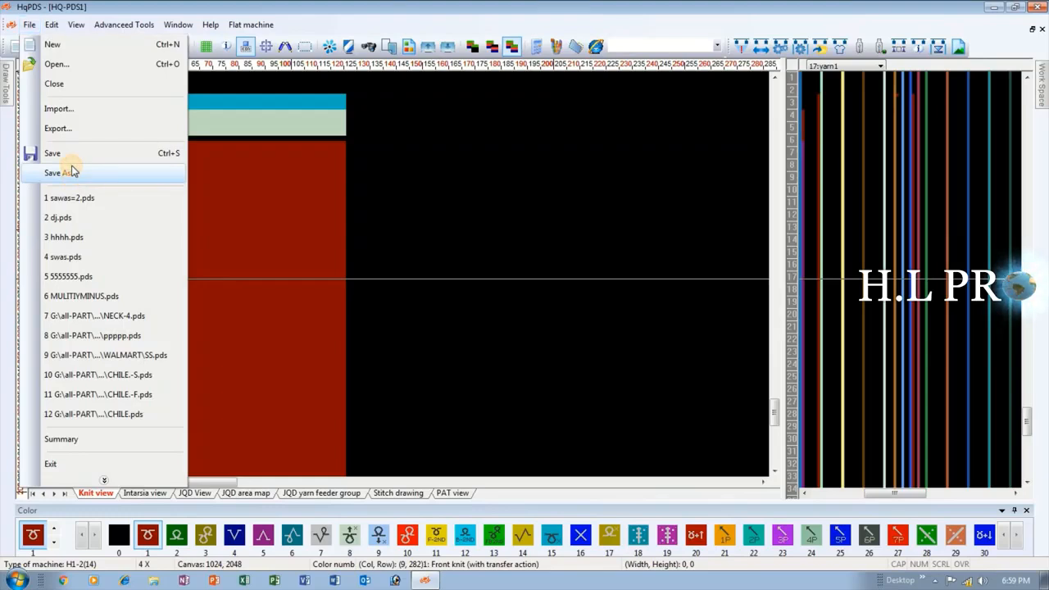
{"action": "left_click", "coordinate": [72, 171]}
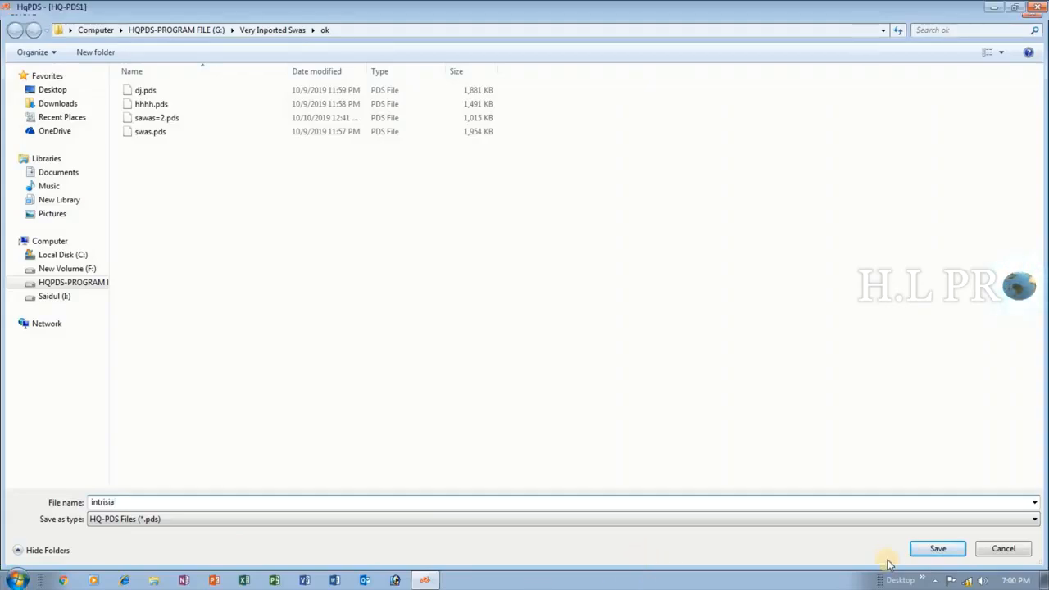
{"action": "left_click", "coordinate": [933, 549]}
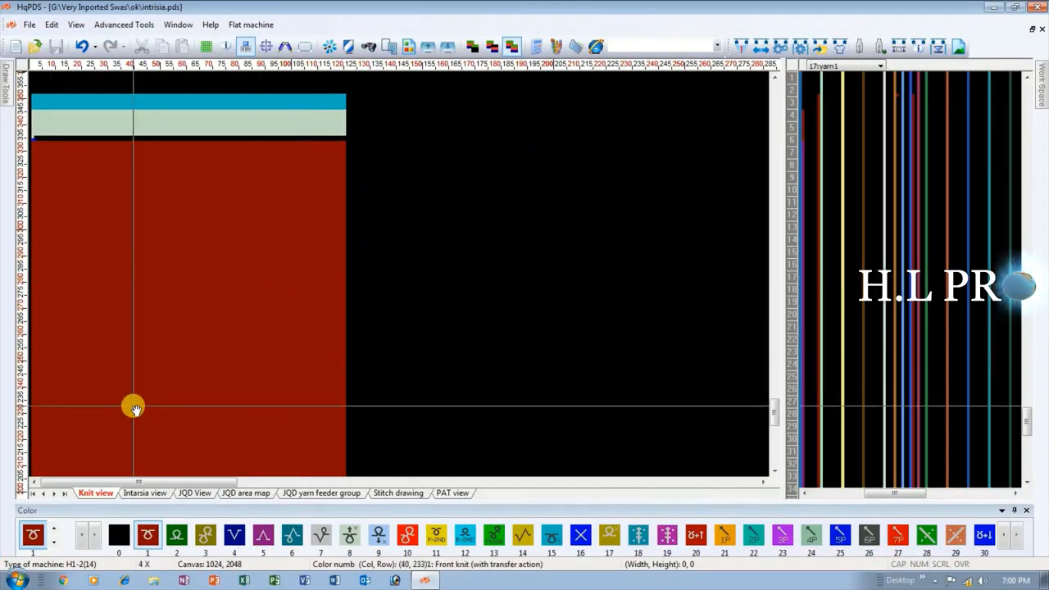
Draw a full-width green band of color 2, about 12 rows high, from about row 171 of the red body.
{"action": "scroll", "coordinate": [133, 406], "scroll_direction": "up", "scroll_amount": 1}
{"action": "scroll", "coordinate": [109, 367], "scroll_direction": "up", "scroll_amount": 1}
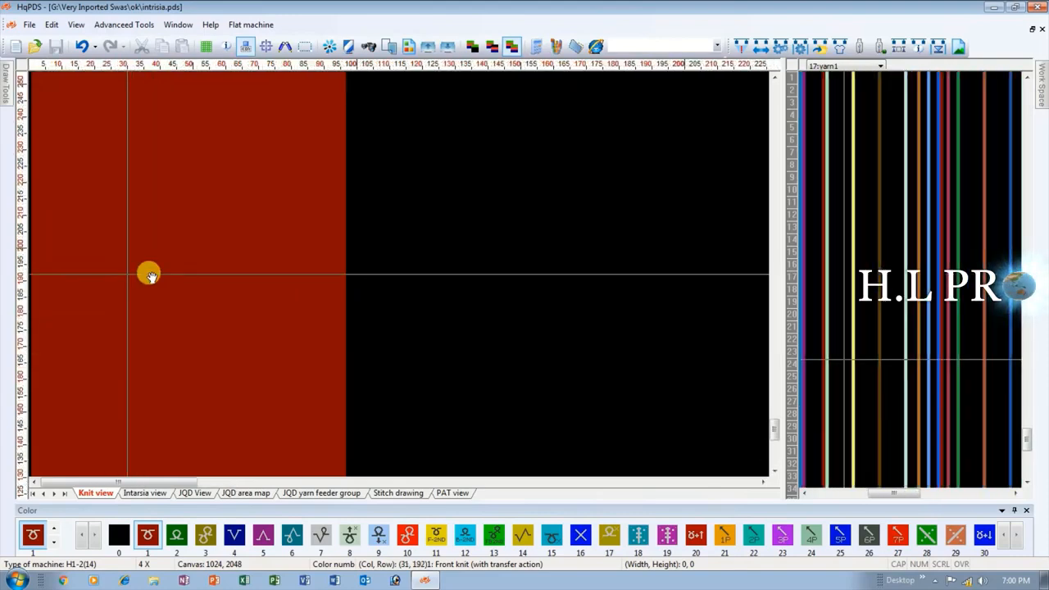
{"action": "scroll", "coordinate": [127, 276], "scroll_direction": "down", "scroll_amount": 1}
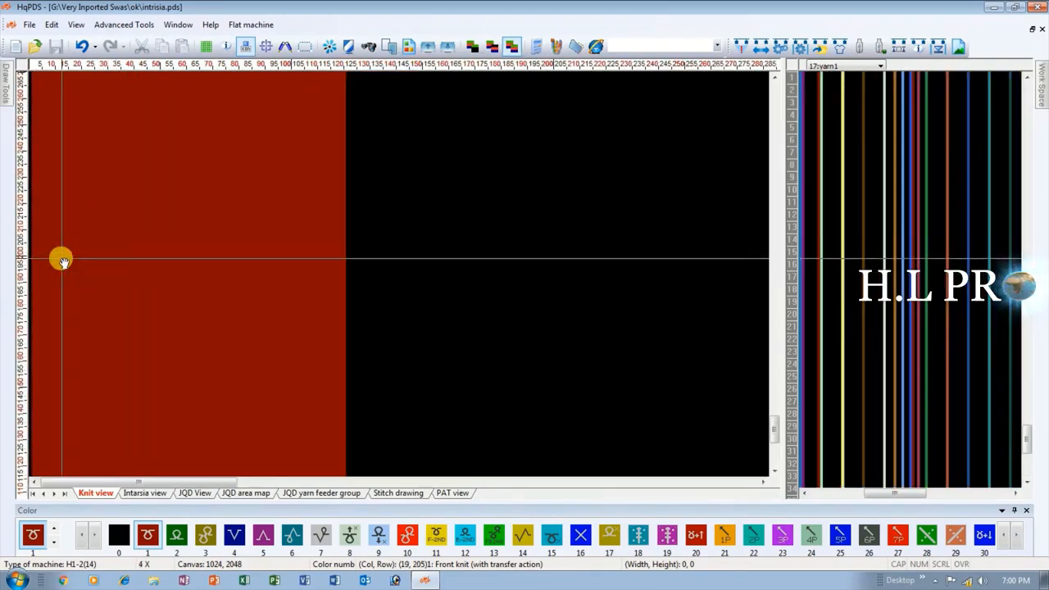
{"action": "key", "text": "2"}
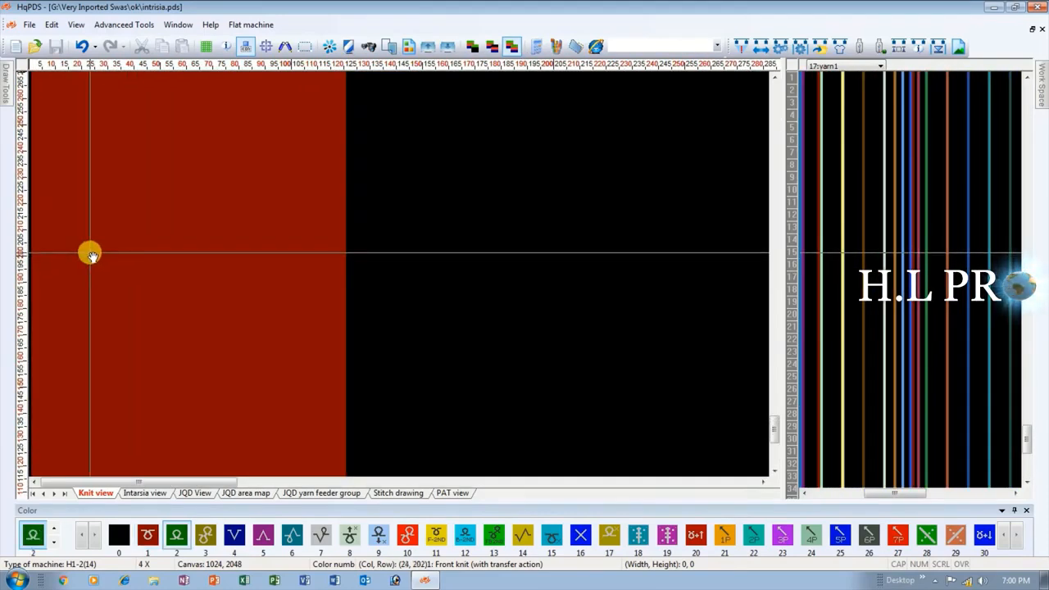
{"action": "scroll", "coordinate": [122, 274], "scroll_direction": "up", "scroll_amount": 2}
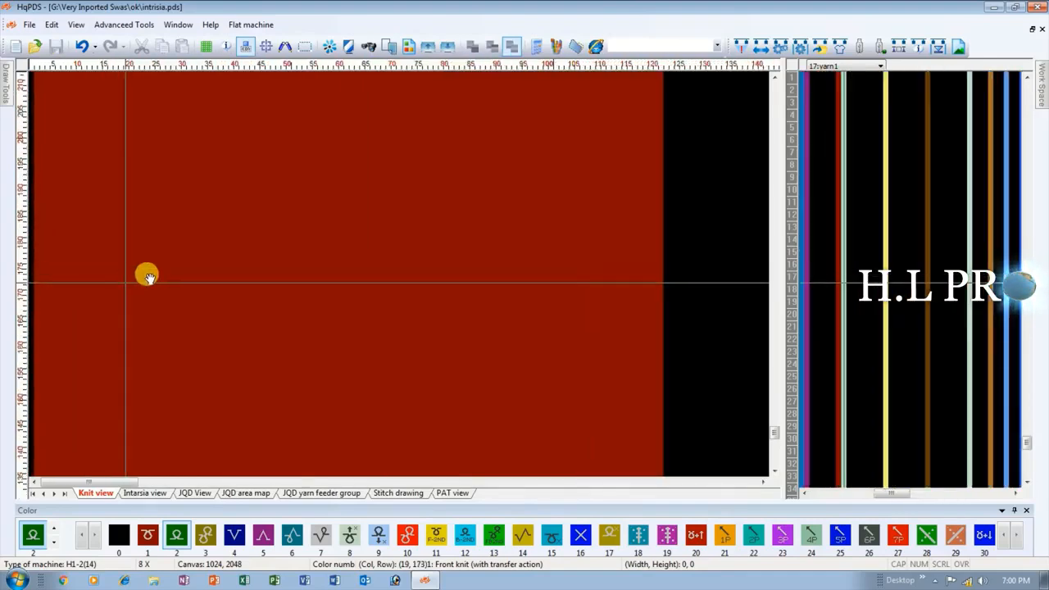
{"action": "scroll", "coordinate": [41, 277], "scroll_direction": "up", "scroll_amount": 2}
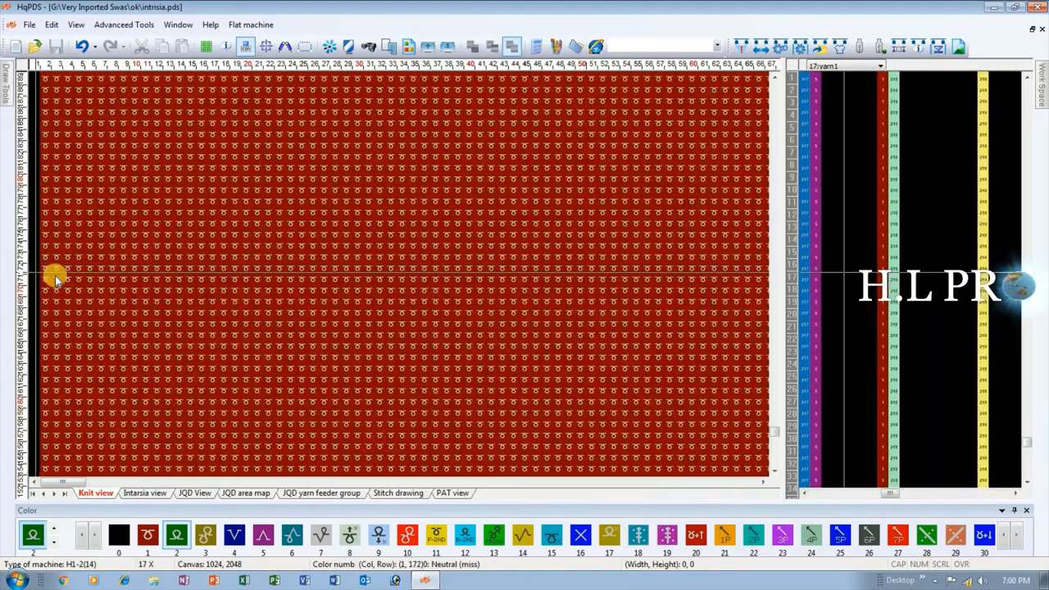
{"action": "left_click_drag", "start_coordinate": [46, 268], "coordinate": [740, 220]}
{"action": "scroll", "coordinate": [500, 261], "scroll_direction": "down", "scroll_amount": 4}
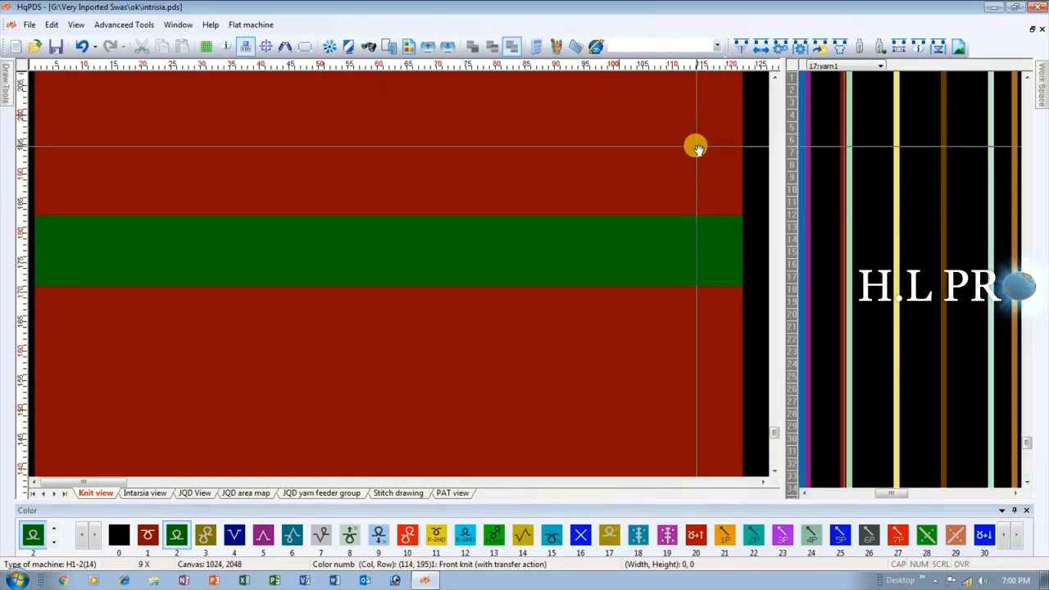
Draw a full-width blue band of color 4, about 14 rows high, from about row 195, above the green band.
{"action": "key", "text": "4"}
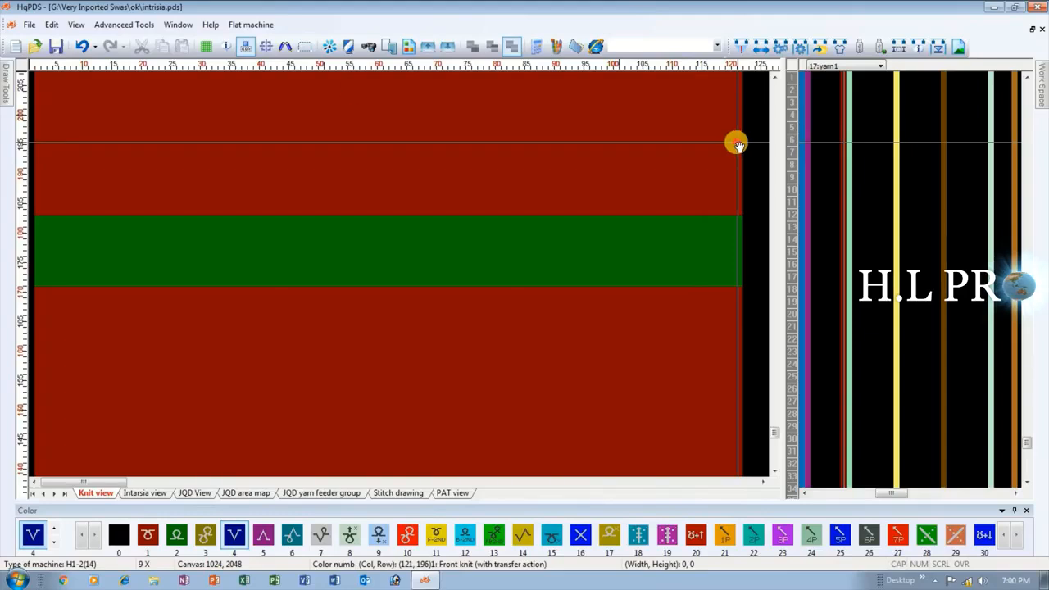
{"action": "left_click_drag", "start_coordinate": [737, 145], "coordinate": [39, 240]}
{"action": "scroll", "coordinate": [172, 275], "scroll_direction": "down", "scroll_amount": 4}
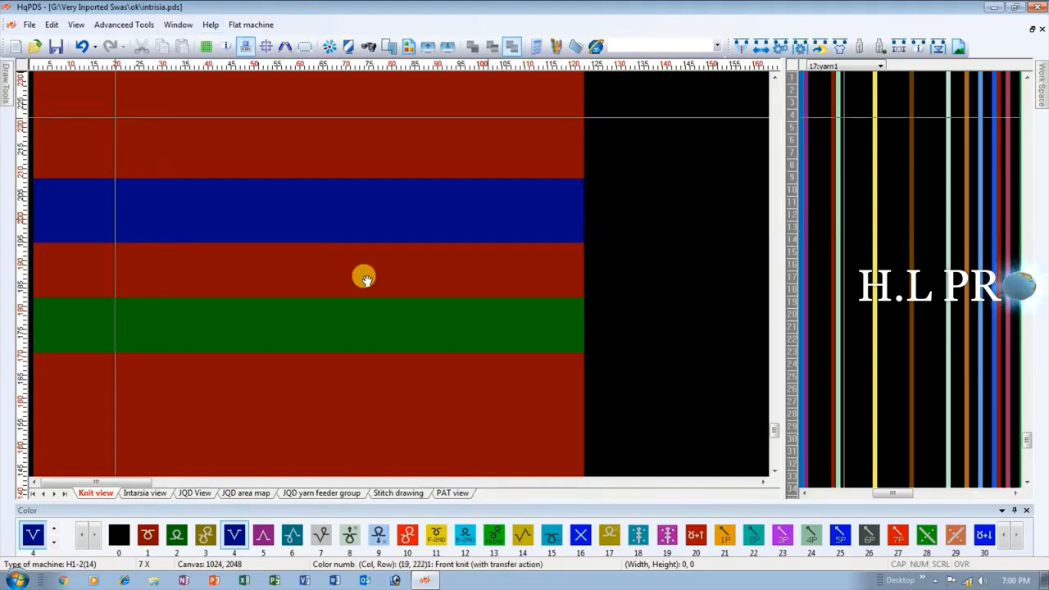
Mark the yarn1 column with color 4 along the green band's rows and color 6 along the blue band's rows.
{"action": "scroll", "coordinate": [399, 276], "scroll_direction": "up", "scroll_amount": 2}
{"action": "scroll", "coordinate": [399, 276], "scroll_direction": "up", "scroll_amount": 2}
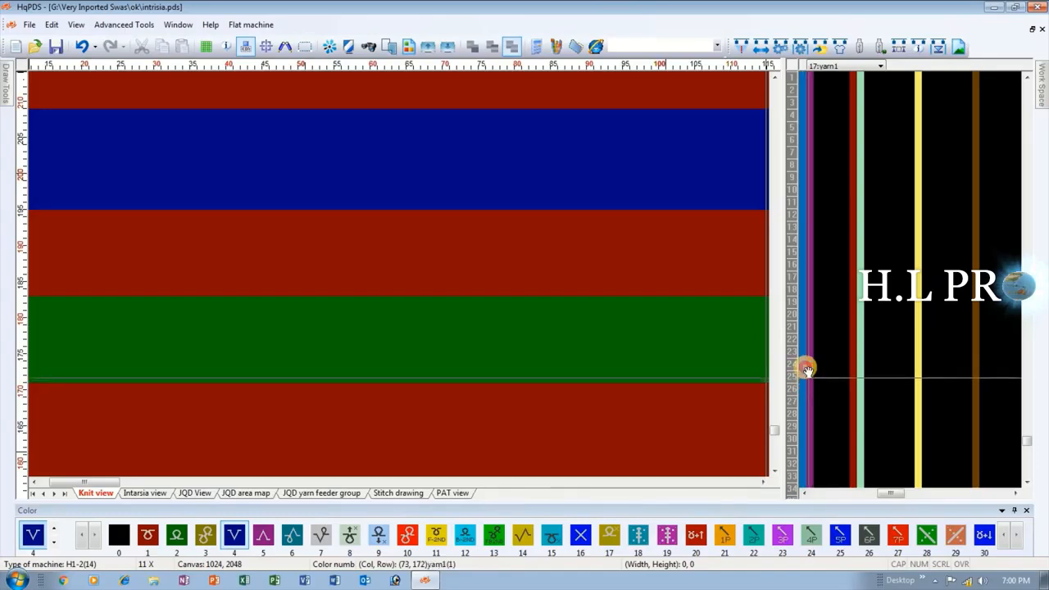
{"action": "left_click_drag", "start_coordinate": [806, 370], "coordinate": [811, 309]}
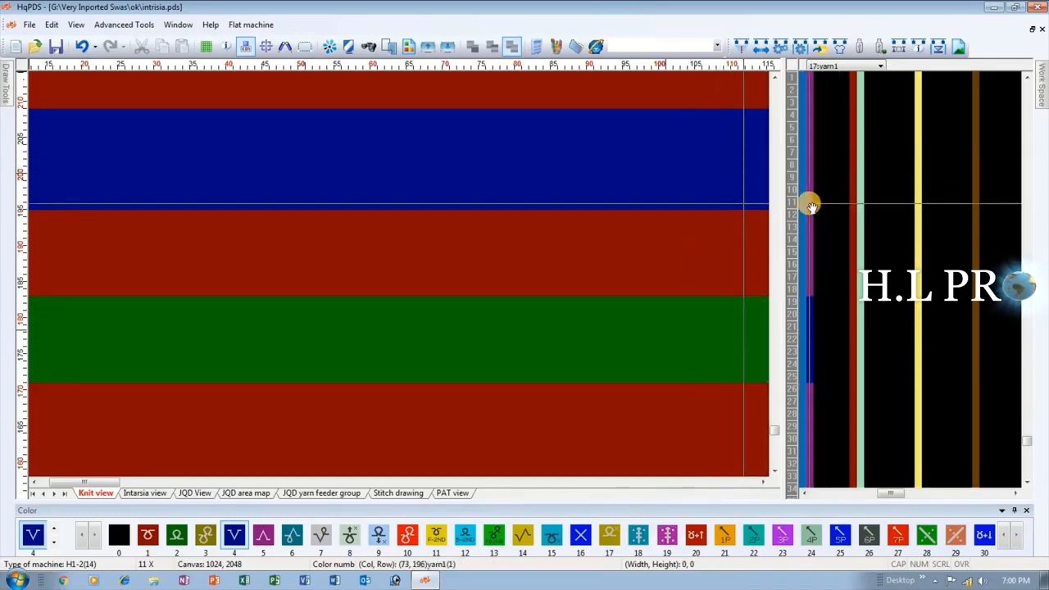
{"action": "key", "text": "6"}
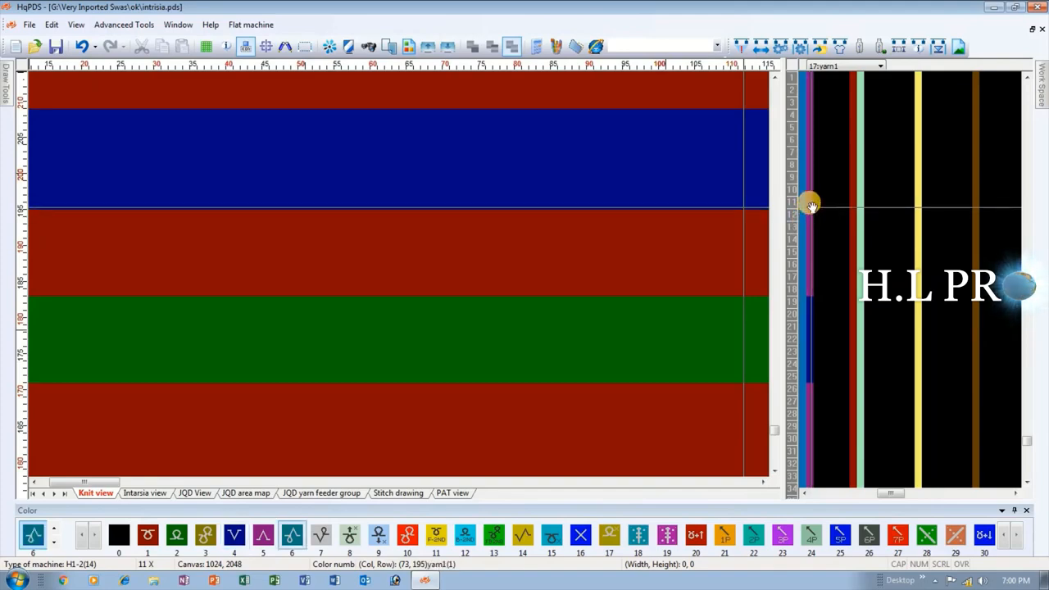
{"action": "left_click_drag", "start_coordinate": [810, 204], "coordinate": [807, 121]}
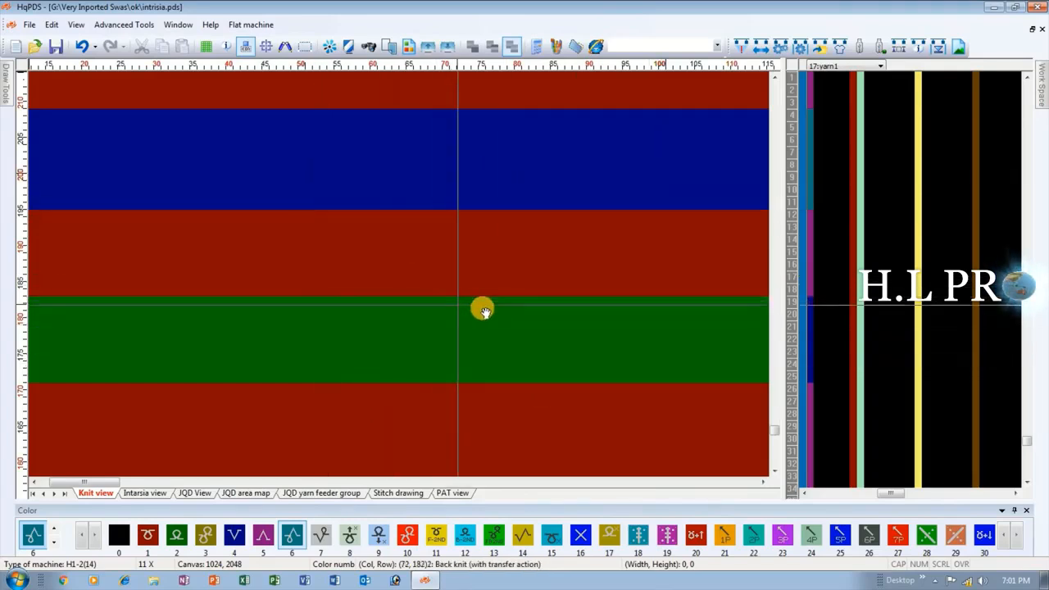
Undo the green and blue horizontal bands and their yarn1 feeder markings, leaving the body plain red.
{"action": "scroll", "coordinate": [481, 307], "scroll_direction": "down", "scroll_amount": 1}
{"action": "scroll", "coordinate": [400, 277], "scroll_direction": "down", "scroll_amount": 1}
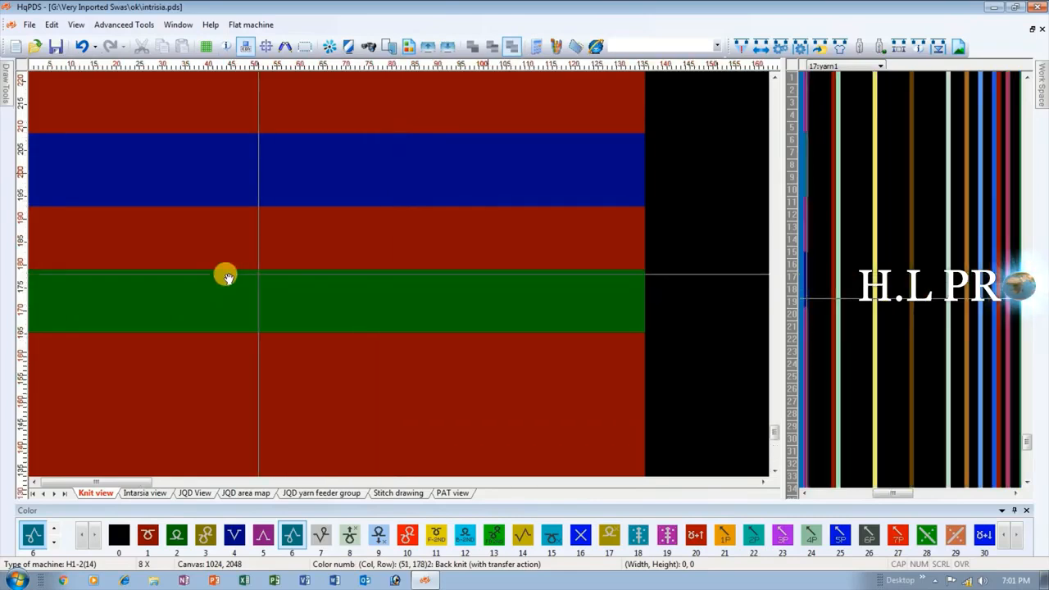
{"action": "scroll", "coordinate": [219, 254], "scroll_direction": "down", "scroll_amount": 1}
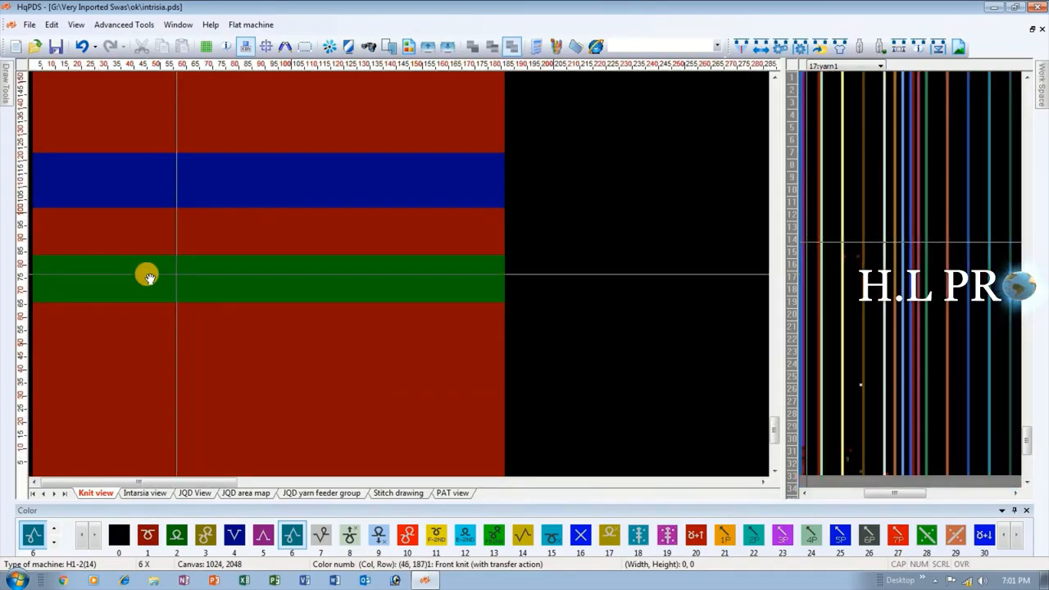
{"action": "scroll", "coordinate": [129, 273], "scroll_direction": "down", "scroll_amount": 1}
{"action": "scroll", "coordinate": [148, 276], "scroll_direction": "up", "scroll_amount": 1}
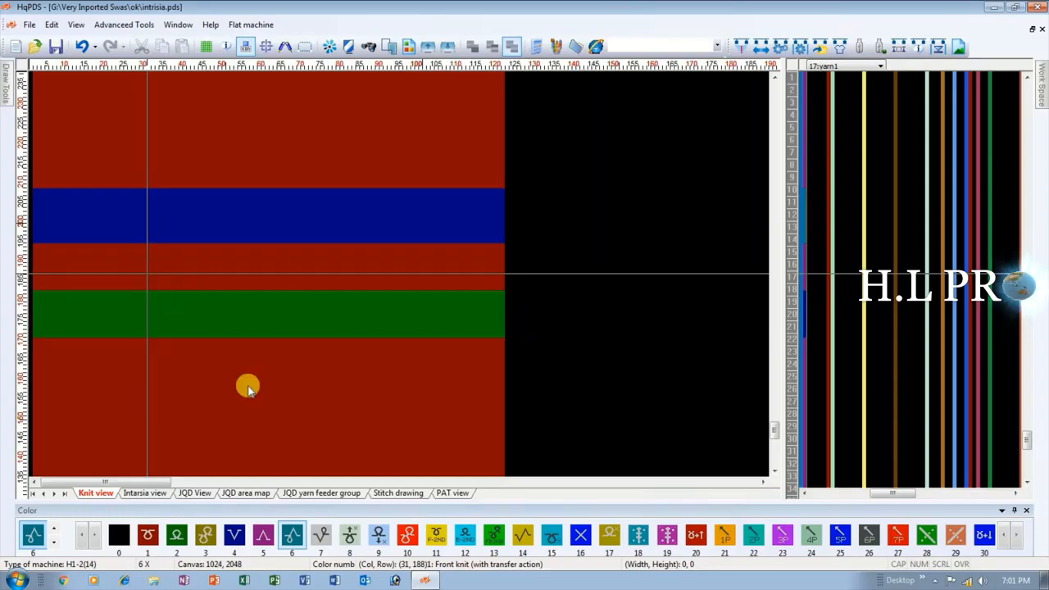
{"action": "left_click", "coordinate": [84, 47]}
{"action": "left_click", "coordinate": [84, 46]}
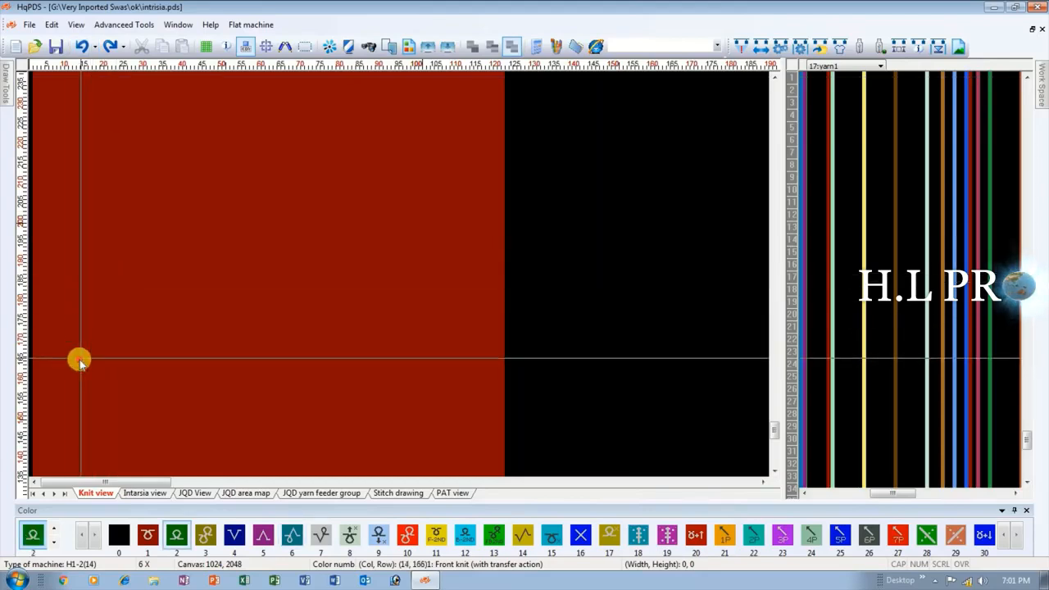
Draw three separated vertical blocks in colors 2, 5 and 6 across the red body, each about 60 rows high.
{"action": "mouse_move", "coordinate": [76, 360]}
{"action": "left_mouse_down"}
{"action": "mouse_move", "coordinate": [145, 125]}
{"action": "mouse_move", "coordinate": [136, 107]}
{"action": "left_mouse_up"}
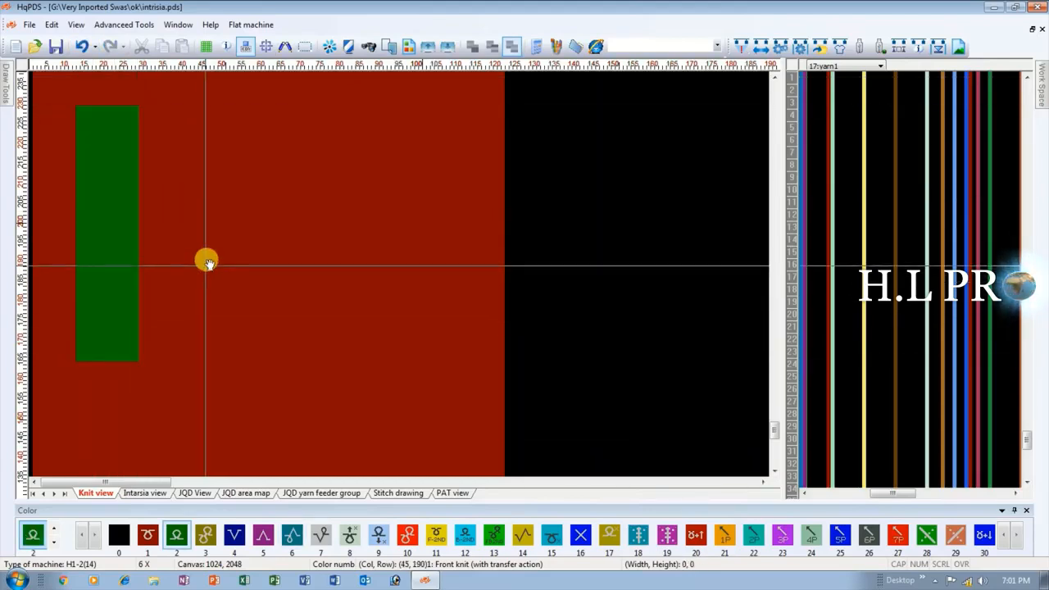
{"action": "key", "text": "5"}
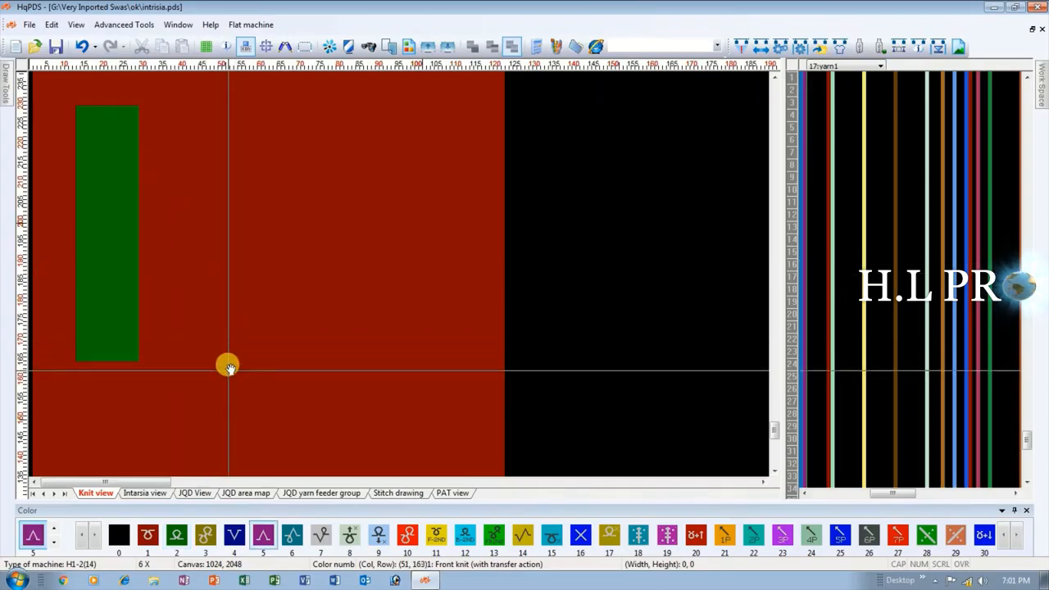
{"action": "left_click_drag", "start_coordinate": [228, 361], "coordinate": [289, 117]}
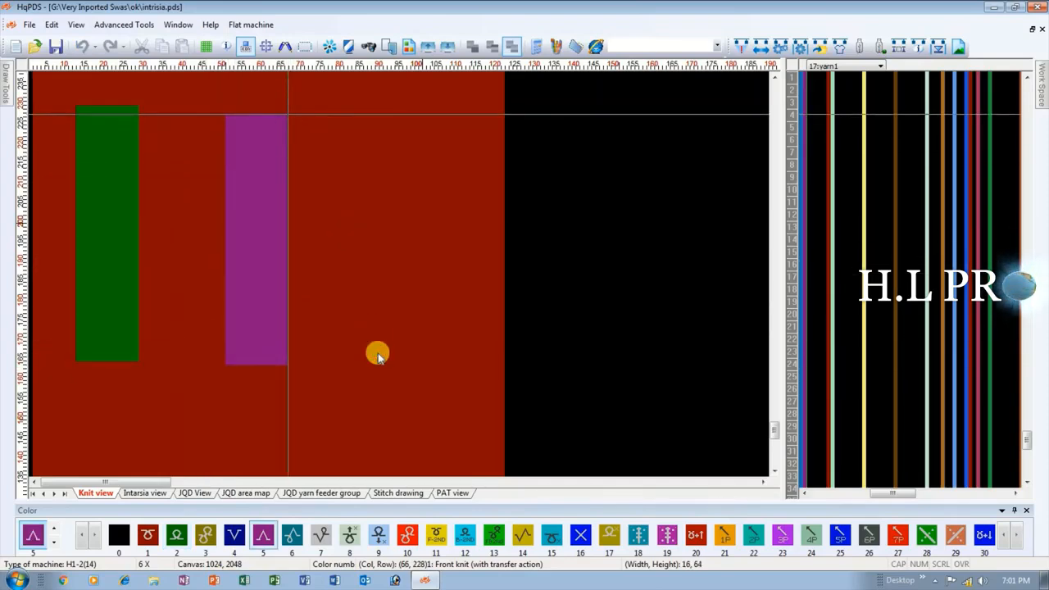
{"action": "key", "text": "6"}
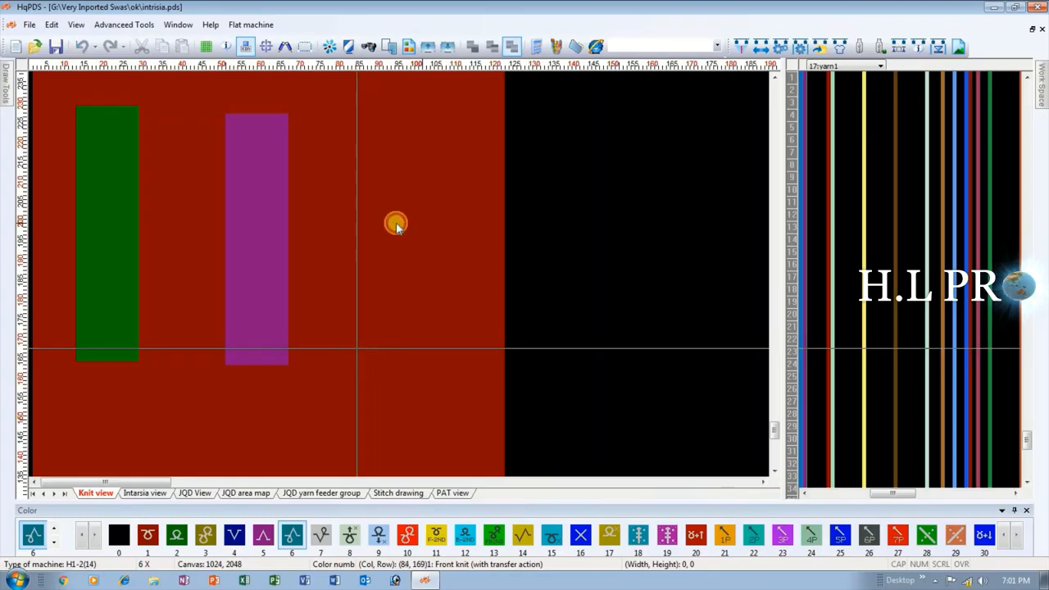
{"action": "left_click_drag", "start_coordinate": [356, 349], "coordinate": [430, 118]}
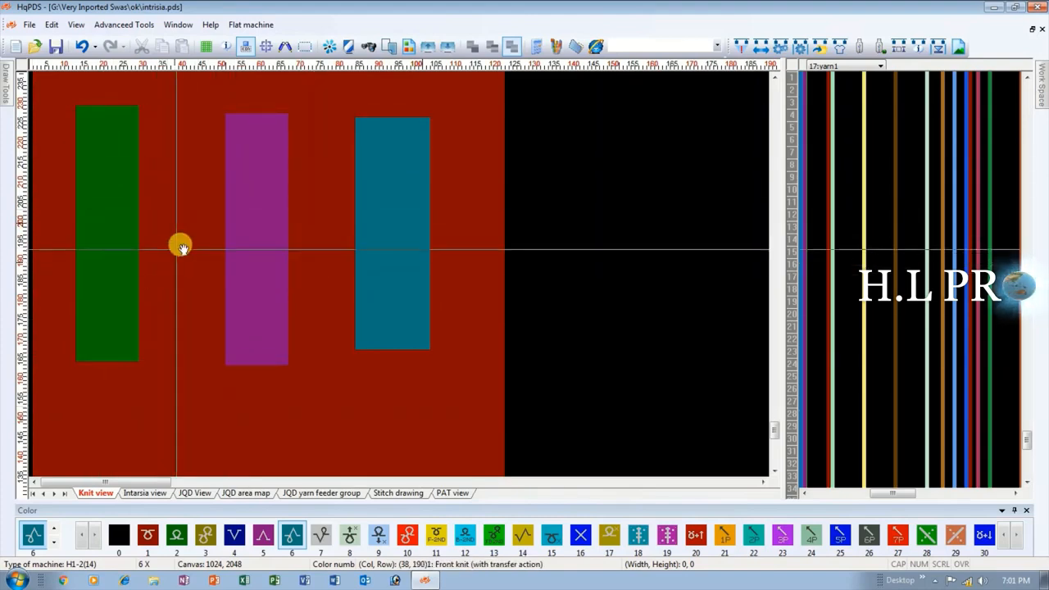
Undo the three vertical blocks in colors 2, 5 and 6.
{"action": "scroll", "coordinate": [129, 275], "scroll_direction": "down", "scroll_amount": 2}
{"action": "scroll", "coordinate": [129, 275], "scroll_direction": "up", "scroll_amount": 2}
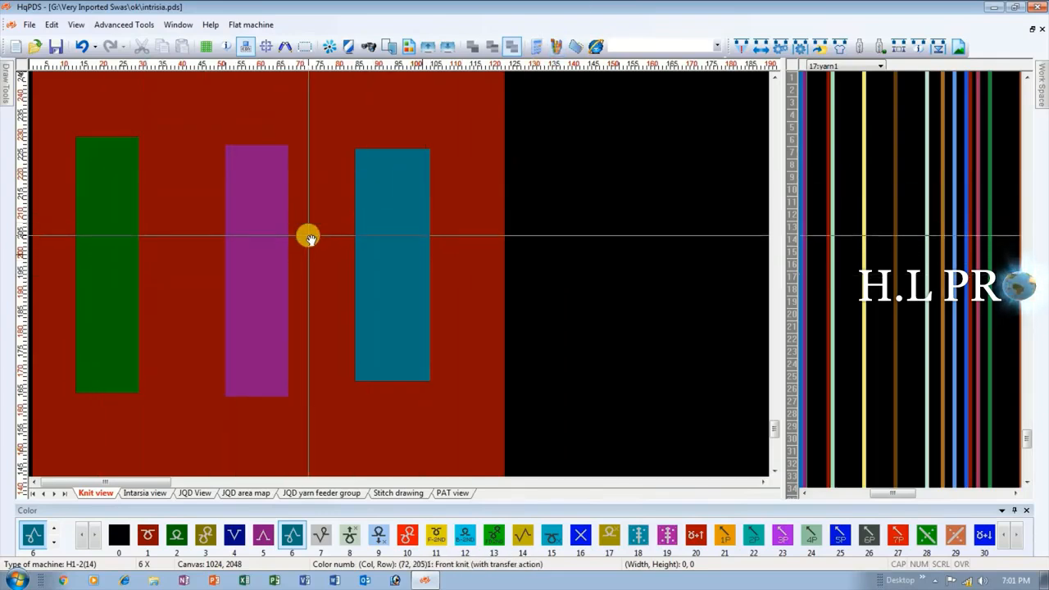
{"action": "left_click", "coordinate": [82, 47]}
{"action": "left_click", "coordinate": [82, 47]}
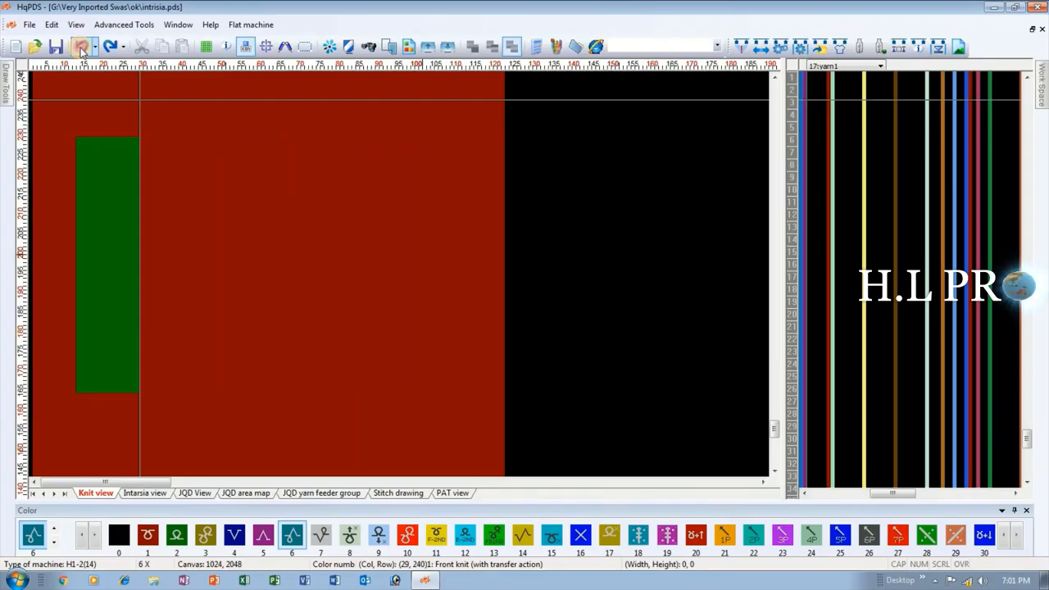
{"action": "left_click", "coordinate": [82, 48]}
Select an area of the red body 120 stitches wide and 298 rows high, starting just above the rib transition row.
{"action": "scroll", "coordinate": [110, 435], "scroll_direction": "down", "scroll_amount": 2}
{"action": "scroll", "coordinate": [110, 440], "scroll_direction": "up", "scroll_amount": 2}
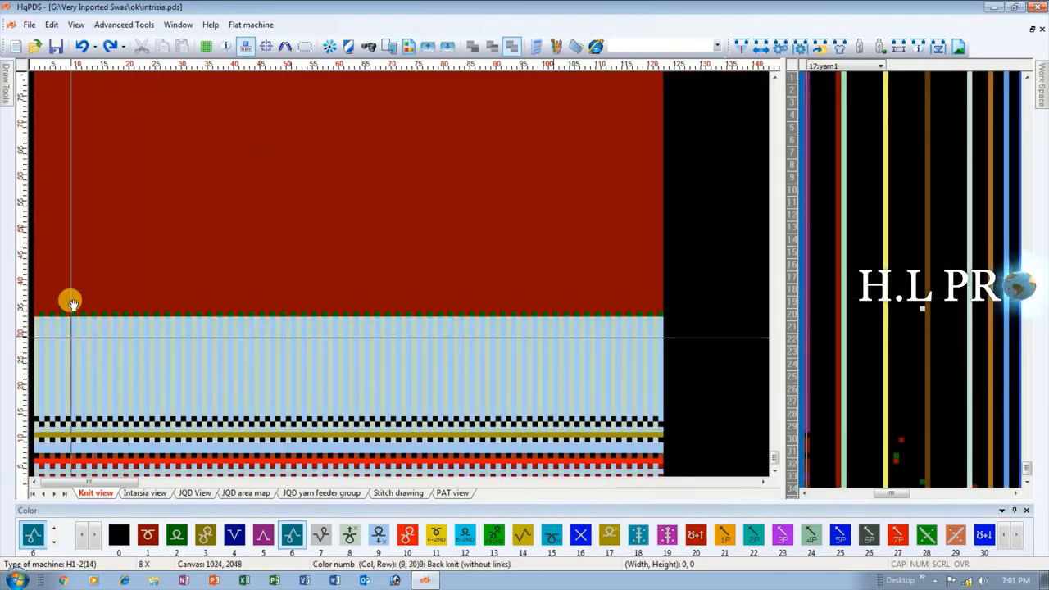
{"action": "scroll", "coordinate": [82, 215], "scroll_direction": "up", "scroll_amount": 1}
{"action": "scroll", "coordinate": [87, 276], "scroll_direction": "up", "scroll_amount": 1}
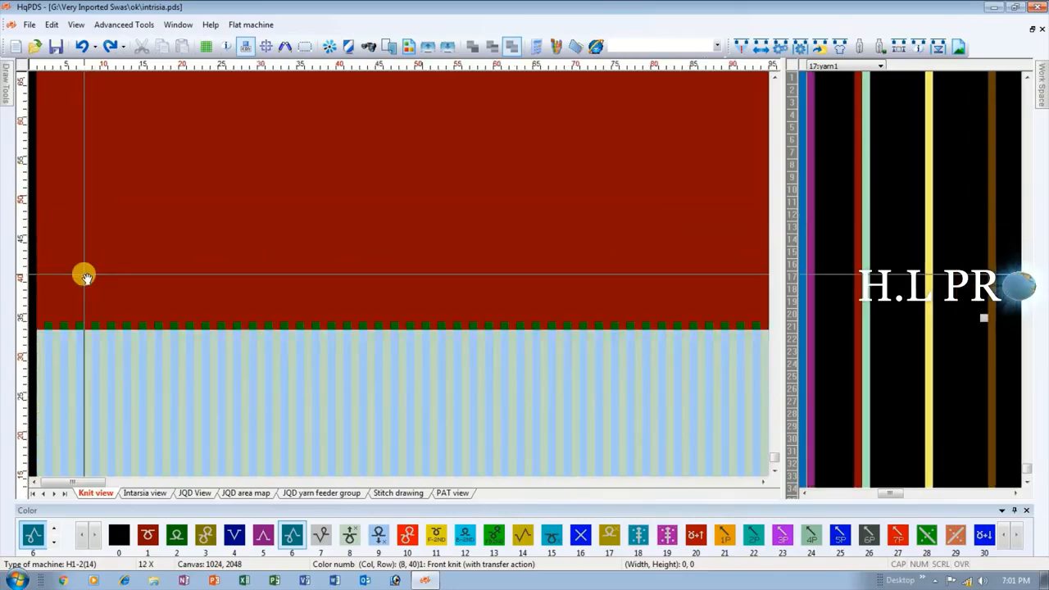
{"action": "scroll", "coordinate": [38, 274], "scroll_direction": "up", "scroll_amount": 3}
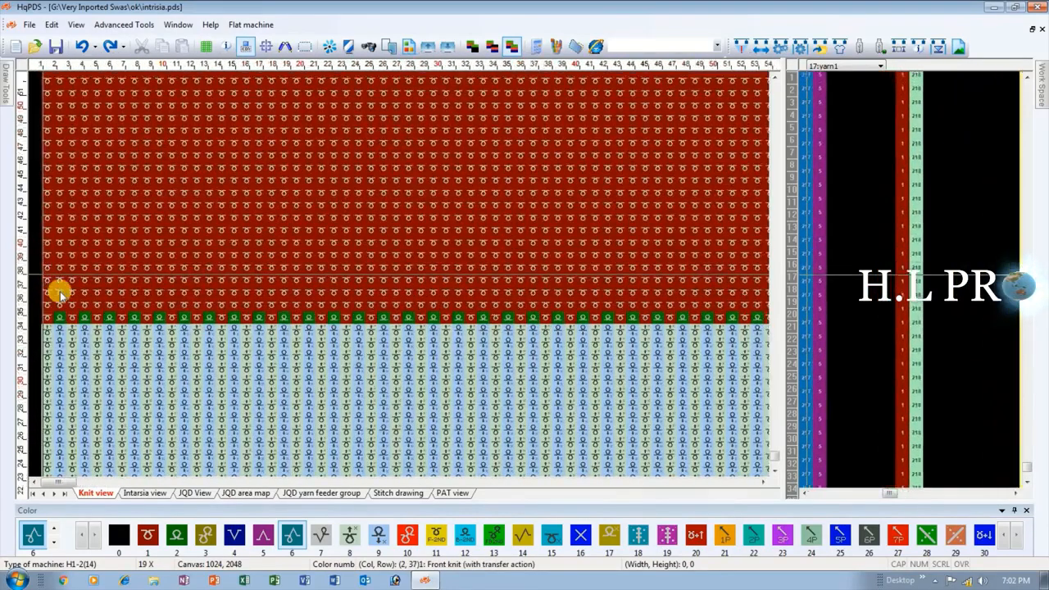
{"action": "scroll", "coordinate": [59, 292], "scroll_direction": "up", "scroll_amount": 1}
{"action": "scroll", "coordinate": [627, 246], "scroll_direction": "down", "scroll_amount": 3}
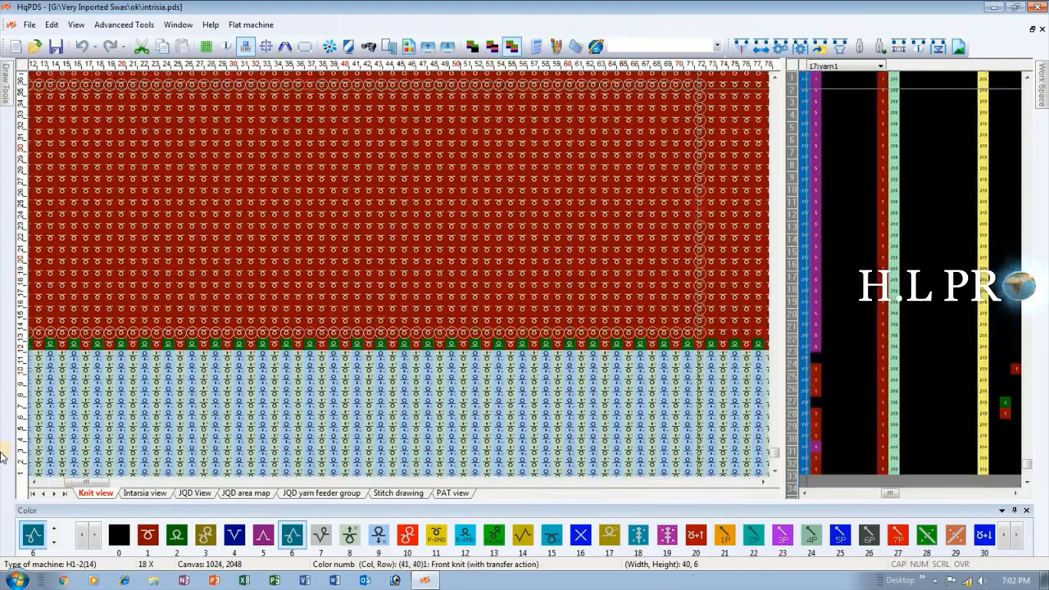
{"action": "scroll", "coordinate": [399, 276], "scroll_direction": "down", "scroll_amount": 2}
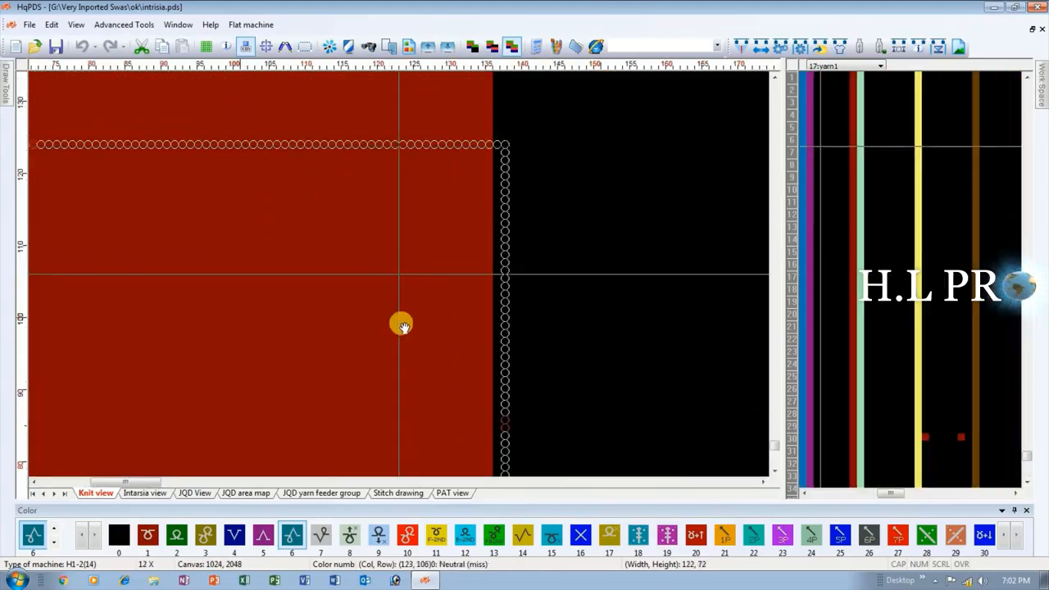
{"action": "left_click_drag", "start_coordinate": [487, 177], "coordinate": [401, 277]}
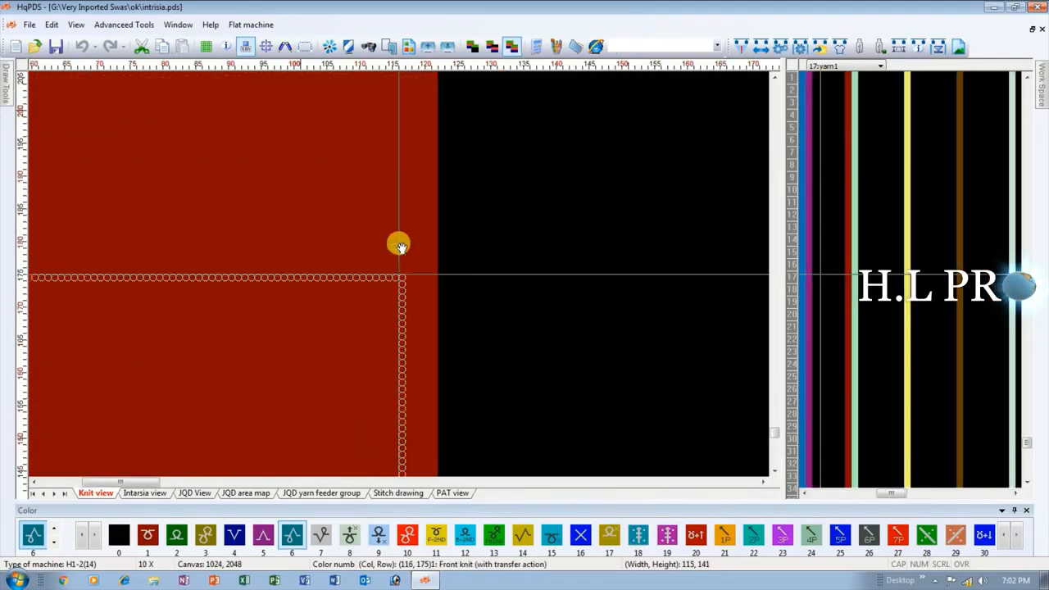
{"action": "left_click_drag", "start_coordinate": [429, 94], "coordinate": [400, 277]}
{"action": "left_click_drag", "start_coordinate": [391, 172], "coordinate": [418, 326]}
{"action": "scroll", "coordinate": [417, 326], "scroll_direction": "up", "scroll_amount": 1}
{"action": "scroll", "coordinate": [417, 326], "scroll_direction": "down", "scroll_amount": 1}
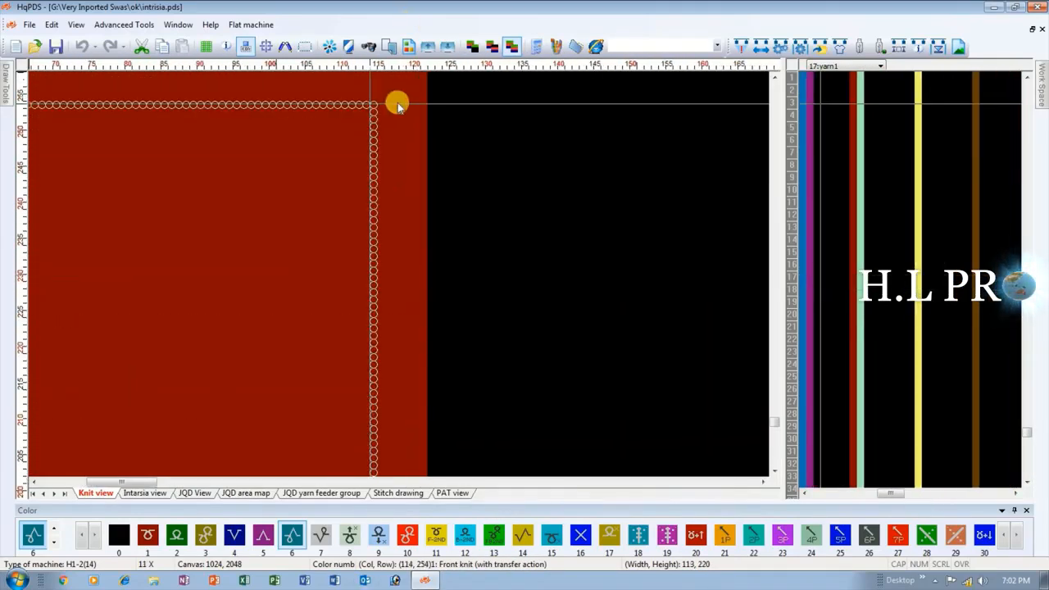
{"action": "left_click_drag", "start_coordinate": [397, 103], "coordinate": [399, 277]}
{"action": "scroll", "coordinate": [400, 276], "scroll_direction": "down", "scroll_amount": 2}
{"action": "left_click_drag", "start_coordinate": [396, 193], "coordinate": [426, 397]}
{"action": "scroll", "coordinate": [426, 396], "scroll_direction": "down", "scroll_amount": 1}
{"action": "left_click_drag", "start_coordinate": [384, 82], "coordinate": [309, 379]}
{"action": "scroll", "coordinate": [326, 359], "scroll_direction": "up", "scroll_amount": 11}
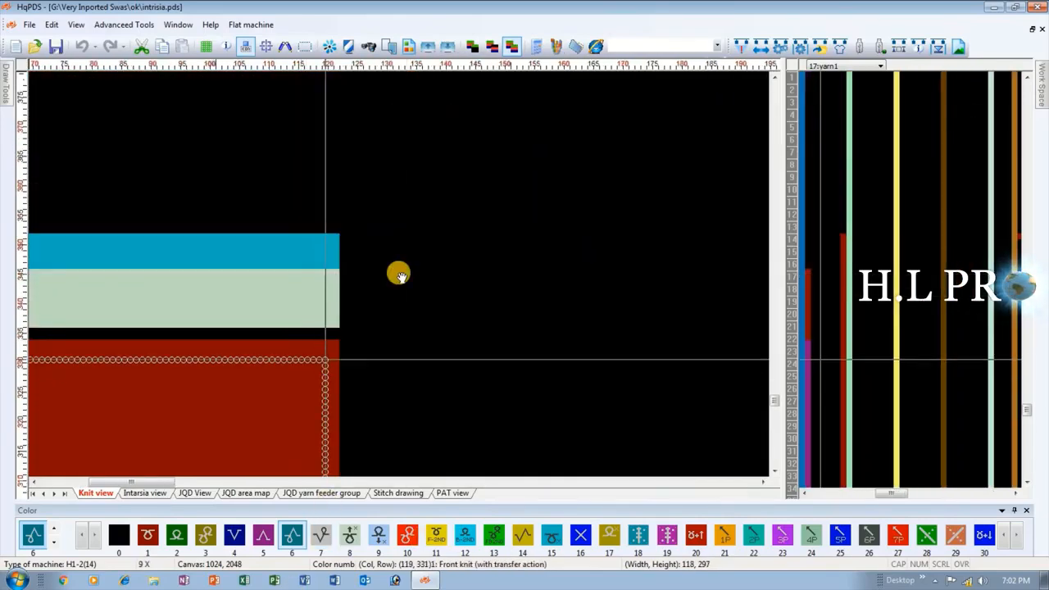
{"action": "left_click_drag", "start_coordinate": [418, 280], "coordinate": [431, 277]}
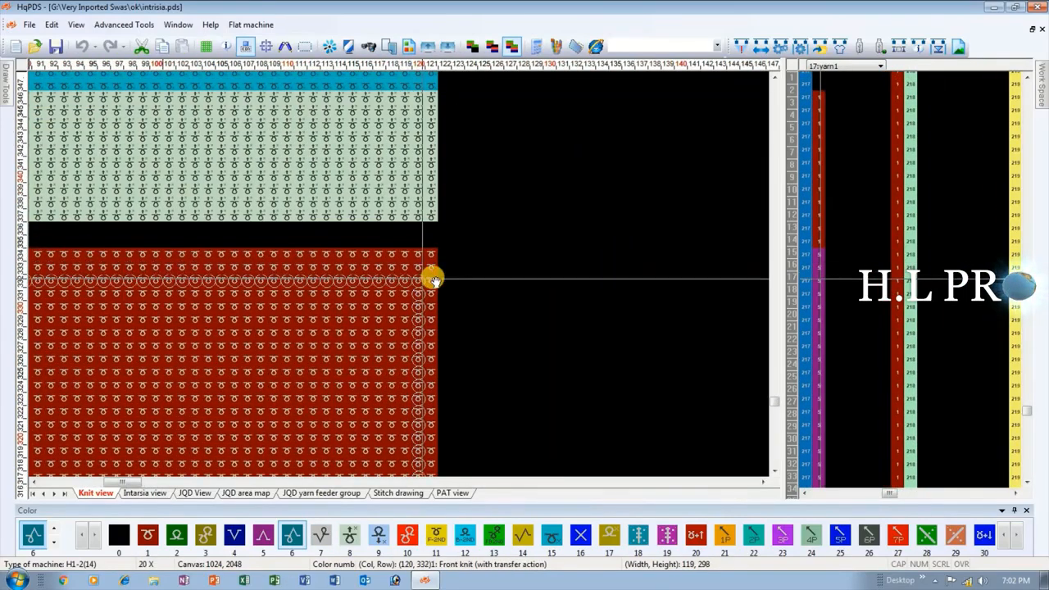
{"action": "scroll", "coordinate": [363, 432], "scroll_direction": "down", "scroll_amount": 10}
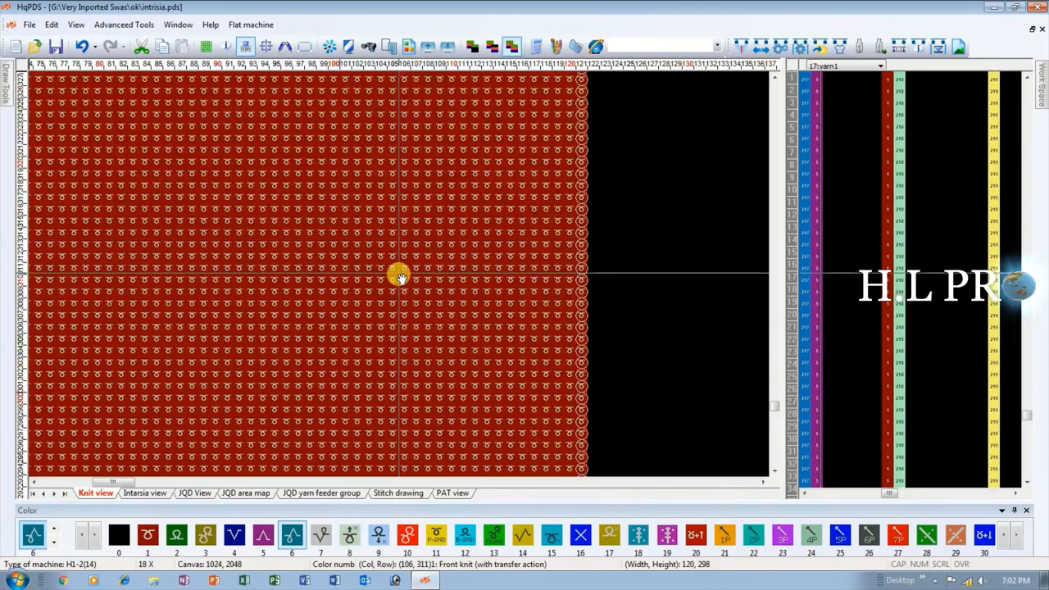
Draw a vertical green section of color 2, about 44 stitches wide, along the selection's left edge over its full height.
{"action": "scroll", "coordinate": [165, 354], "scroll_direction": "down", "scroll_amount": 8}
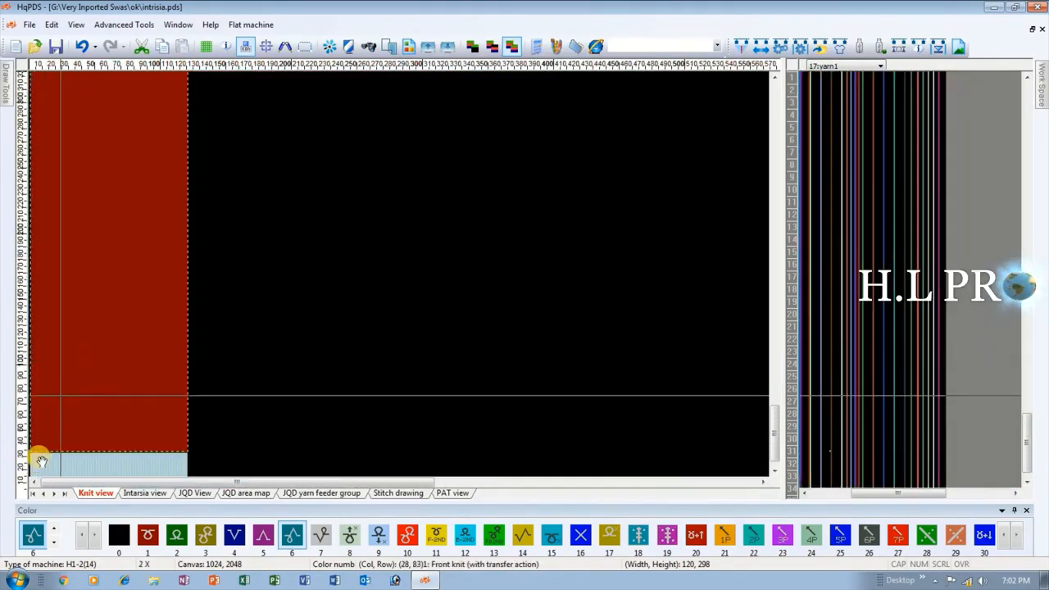
{"action": "scroll", "coordinate": [60, 398], "scroll_direction": "up", "scroll_amount": 5}
{"action": "scroll", "coordinate": [141, 274], "scroll_direction": "up", "scroll_amount": 6}
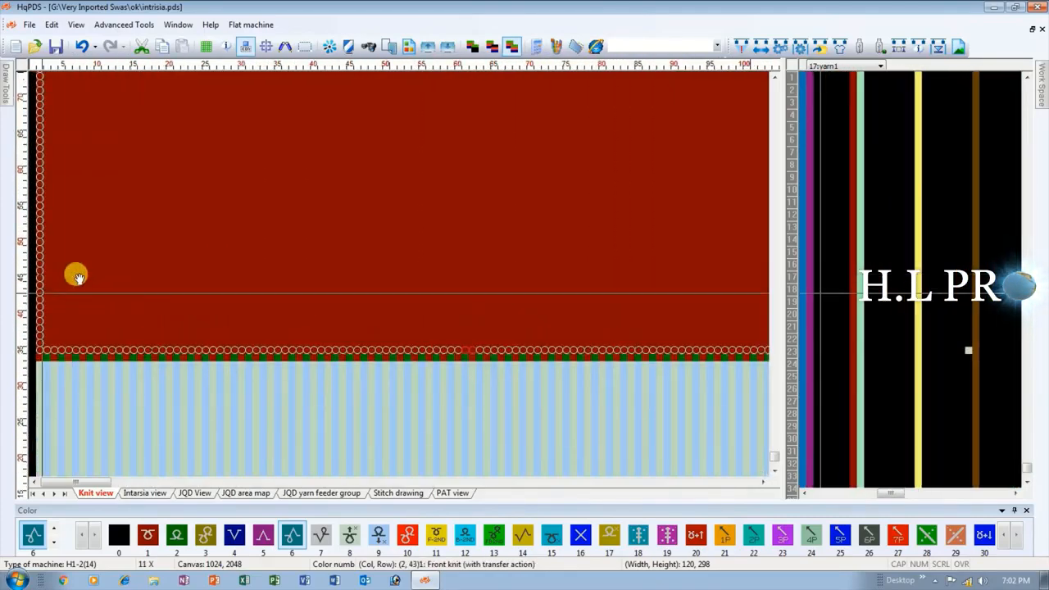
{"action": "scroll", "coordinate": [74, 392], "scroll_direction": "up", "scroll_amount": 1}
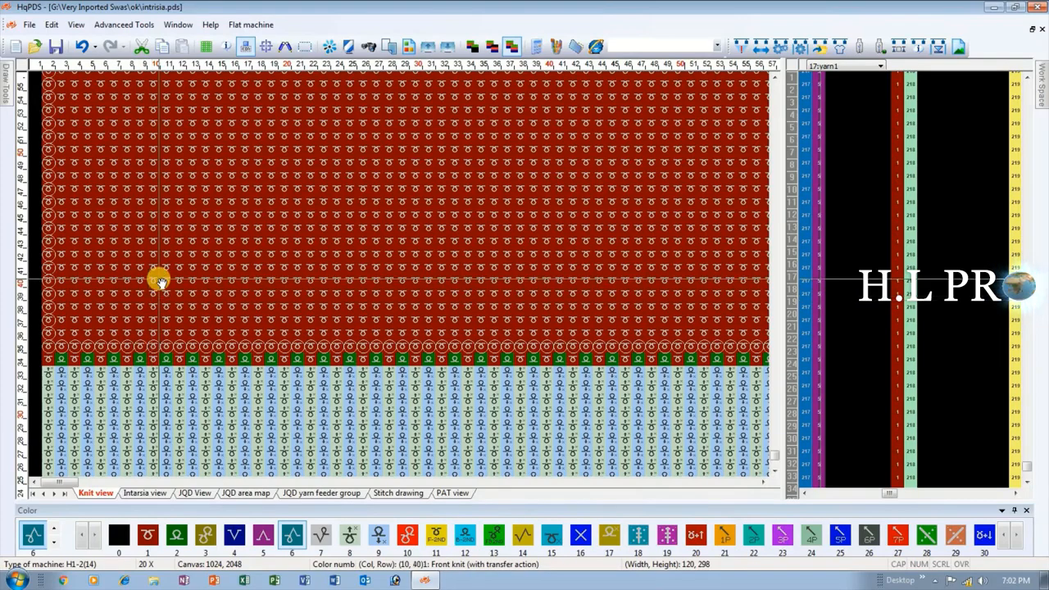
{"action": "scroll", "coordinate": [143, 277], "scroll_direction": "down", "scroll_amount": 1}
{"action": "scroll", "coordinate": [143, 277], "scroll_direction": "down", "scroll_amount": 10}
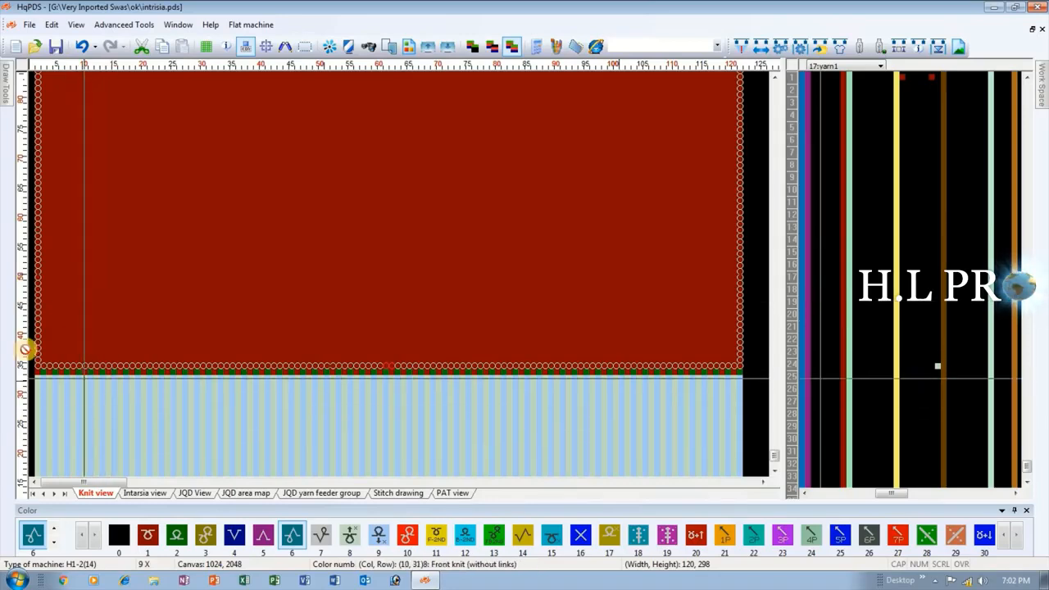
{"action": "key", "text": "2"}
{"action": "scroll", "coordinate": [57, 275], "scroll_direction": "up", "scroll_amount": 5}
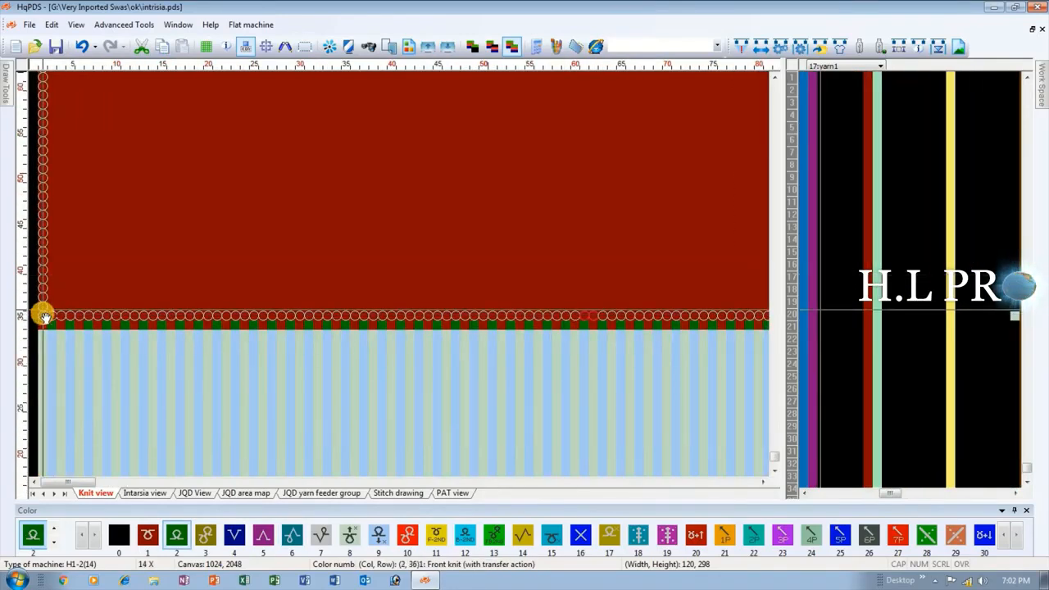
{"action": "mouse_move", "coordinate": [43, 315]}
{"action": "left_mouse_down"}
{"action": "mouse_move", "coordinate": [152, 104]}
{"action": "mouse_move", "coordinate": [162, 102]}
{"action": "mouse_move", "coordinate": [185, 273]}
{"action": "mouse_move", "coordinate": [218, 188]}
{"action": "mouse_move", "coordinate": [198, 253]}
{"action": "left_mouse_up"}
{"action": "scroll", "coordinate": [159, 165], "scroll_direction": "down", "scroll_amount": 2}
{"action": "scroll", "coordinate": [159, 166], "scroll_direction": "down", "scroll_amount": 5}
{"action": "scroll", "coordinate": [187, 272], "scroll_direction": "up", "scroll_amount": 3}
{"action": "scroll", "coordinate": [295, 276], "scroll_direction": "up", "scroll_amount": 4}
{"action": "mouse_move", "coordinate": [266, 276]}
{"action": "left_mouse_down"}
{"action": "mouse_move", "coordinate": [295, 276]}
{"action": "mouse_move", "coordinate": [323, 295]}
{"action": "mouse_move", "coordinate": [500, 287]}
{"action": "left_mouse_up"}
Draw a full-height blue section of color 4, about 44 stitches wide, directly beside the green section within the selected area.
{"action": "scroll", "coordinate": [393, 276], "scroll_direction": "down", "scroll_amount": 1}
{"action": "key", "text": "4"}
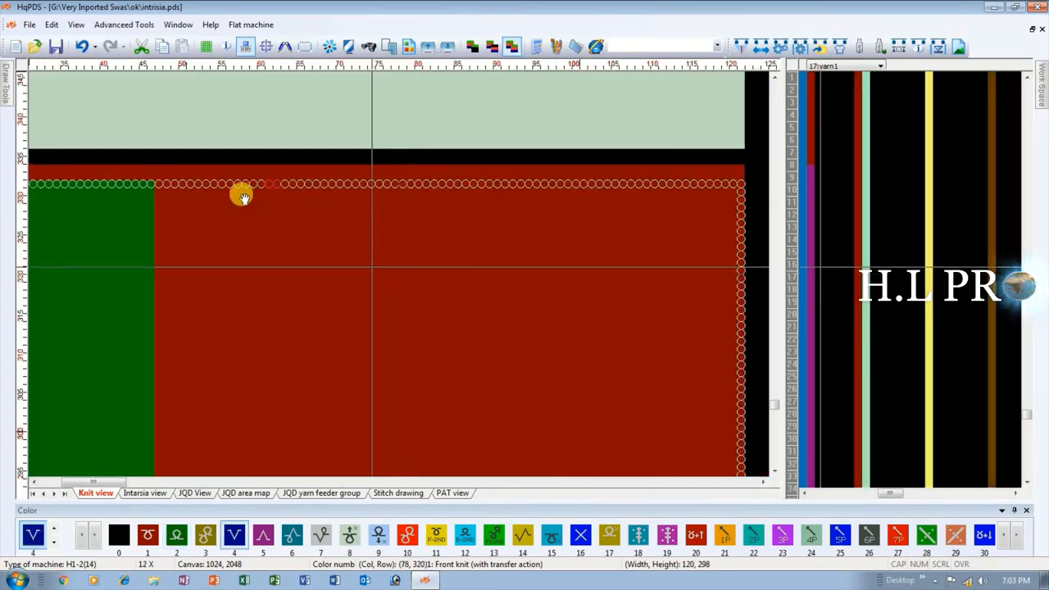
{"action": "mouse_move", "coordinate": [157, 181]}
{"action": "left_mouse_down"}
{"action": "mouse_move", "coordinate": [368, 427]}
{"action": "mouse_move", "coordinate": [399, 273]}
{"action": "mouse_move", "coordinate": [333, 273]}
{"action": "mouse_move", "coordinate": [353, 482]}
{"action": "mouse_move", "coordinate": [316, 277]}
{"action": "mouse_move", "coordinate": [290, 440]}
{"action": "mouse_move", "coordinate": [395, 275]}
{"action": "mouse_move", "coordinate": [350, 273]}
{"action": "mouse_move", "coordinate": [379, 464]}
{"action": "mouse_move", "coordinate": [401, 266]}
{"action": "mouse_move", "coordinate": [412, 379]}
{"action": "mouse_move", "coordinate": [380, 442]}
{"action": "mouse_move", "coordinate": [407, 451]}
{"action": "mouse_move", "coordinate": [406, 464]}
{"action": "left_mouse_up"}
{"action": "scroll", "coordinate": [375, 432], "scroll_direction": "down", "scroll_amount": 3}
{"action": "scroll", "coordinate": [332, 410], "scroll_direction": "up", "scroll_amount": 1}
{"action": "scroll", "coordinate": [316, 328], "scroll_direction": "down", "scroll_amount": 2}
{"action": "scroll", "coordinate": [377, 275], "scroll_direction": "up", "scroll_amount": 3}
{"action": "scroll", "coordinate": [358, 356], "scroll_direction": "down", "scroll_amount": 1}
{"action": "scroll", "coordinate": [400, 265], "scroll_direction": "up", "scroll_amount": 2}
{"action": "scroll", "coordinate": [287, 280], "scroll_direction": "down", "scroll_amount": 2}
{"action": "scroll", "coordinate": [156, 316], "scroll_direction": "down", "scroll_amount": 4}
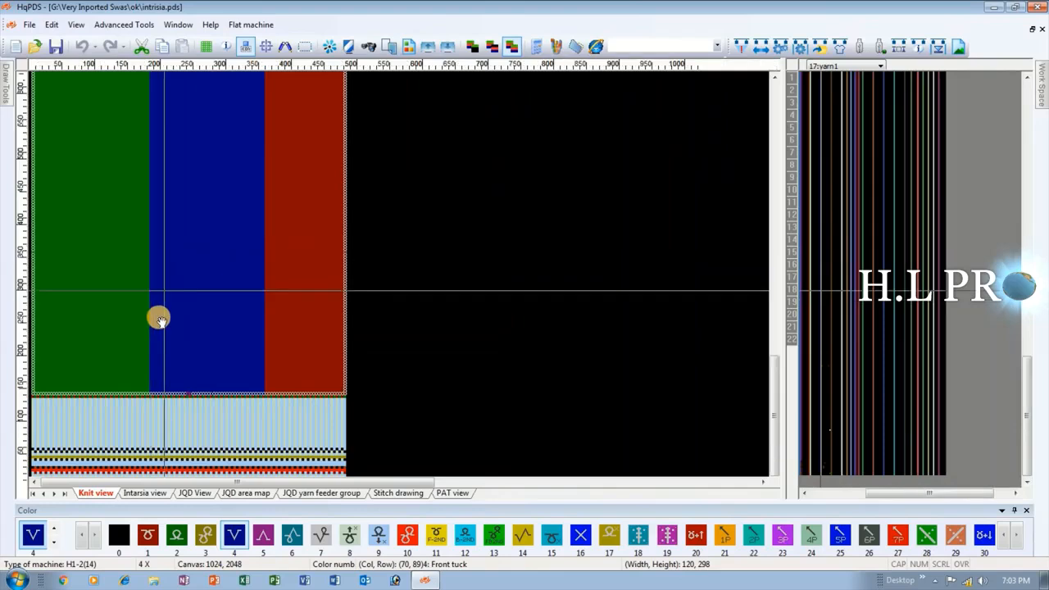
Examine the green, blue and red vertical sections along the body's upper and lower ends.
{"action": "scroll", "coordinate": [158, 276], "scroll_direction": "up", "scroll_amount": 2}
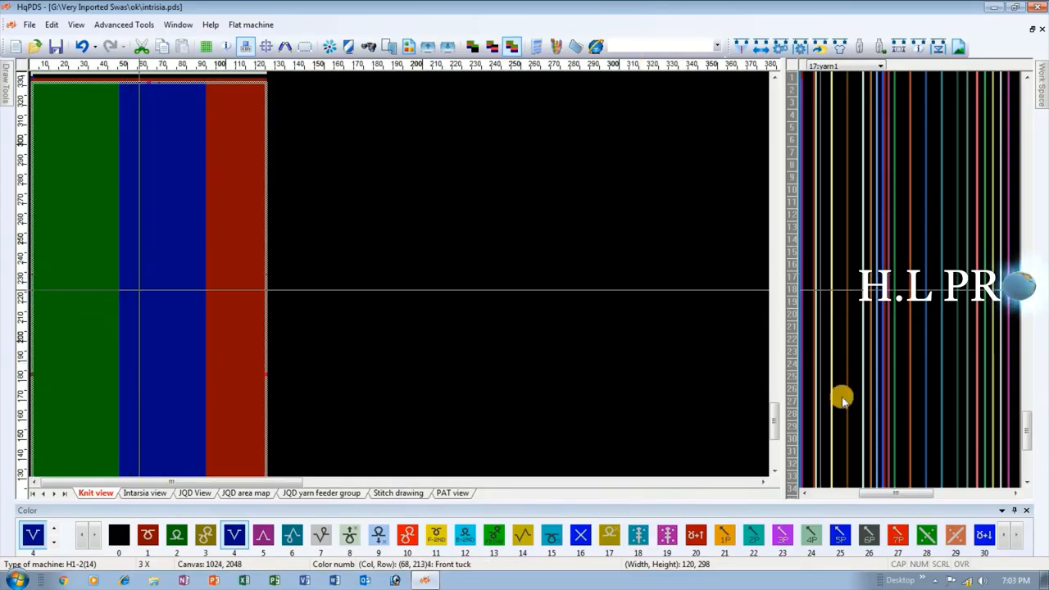
{"action": "scroll", "coordinate": [73, 348], "scroll_direction": "down", "scroll_amount": 2}
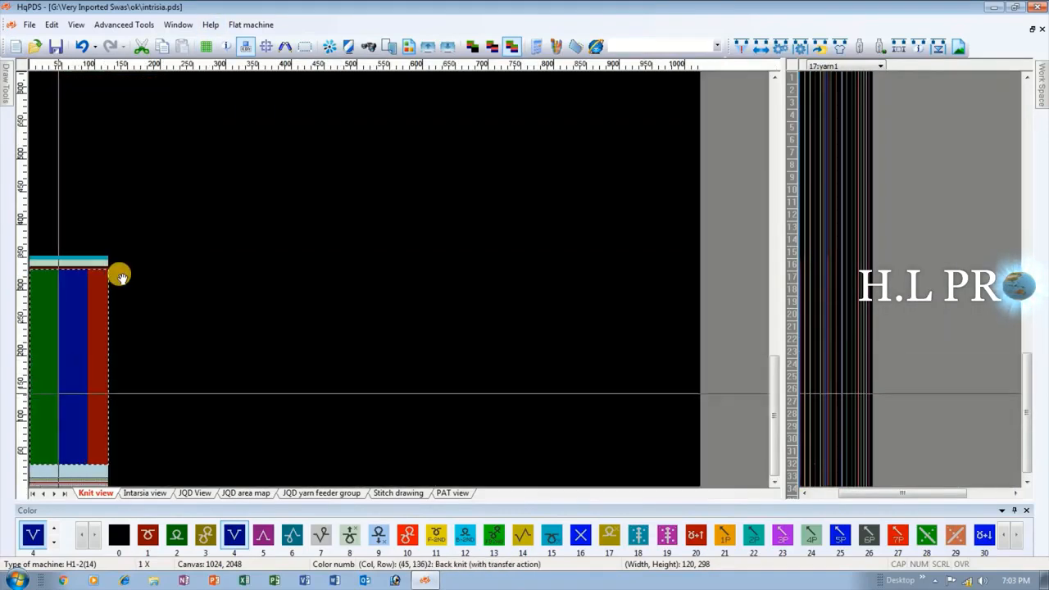
{"action": "scroll", "coordinate": [152, 276], "scroll_direction": "up", "scroll_amount": 2}
{"action": "scroll", "coordinate": [94, 388], "scroll_direction": "up", "scroll_amount": 2}
{"action": "scroll", "coordinate": [51, 286], "scroll_direction": "down", "scroll_amount": 2}
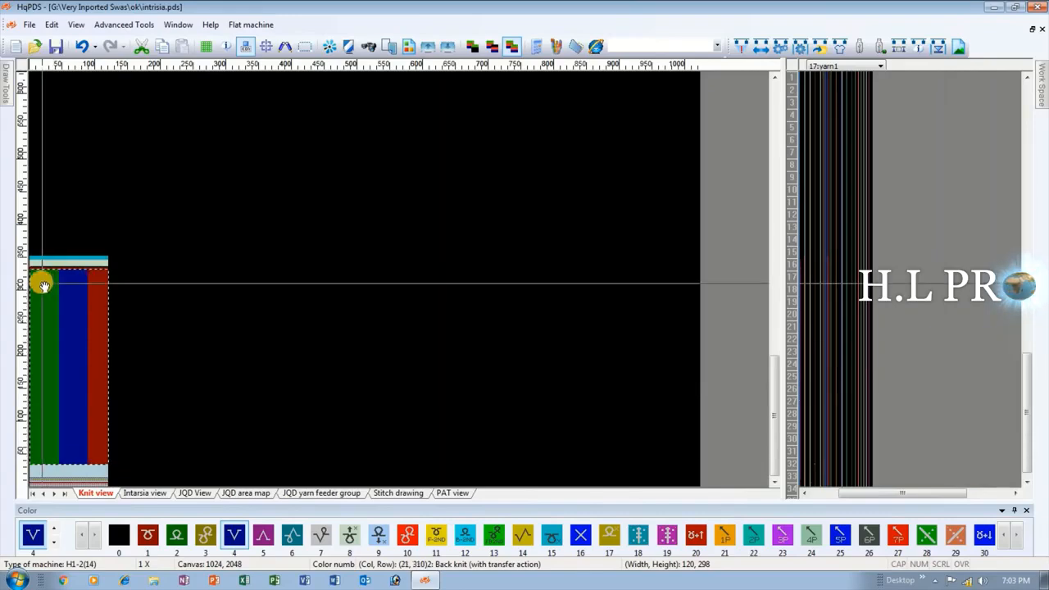
{"action": "scroll", "coordinate": [63, 277], "scroll_direction": "up", "scroll_amount": 3}
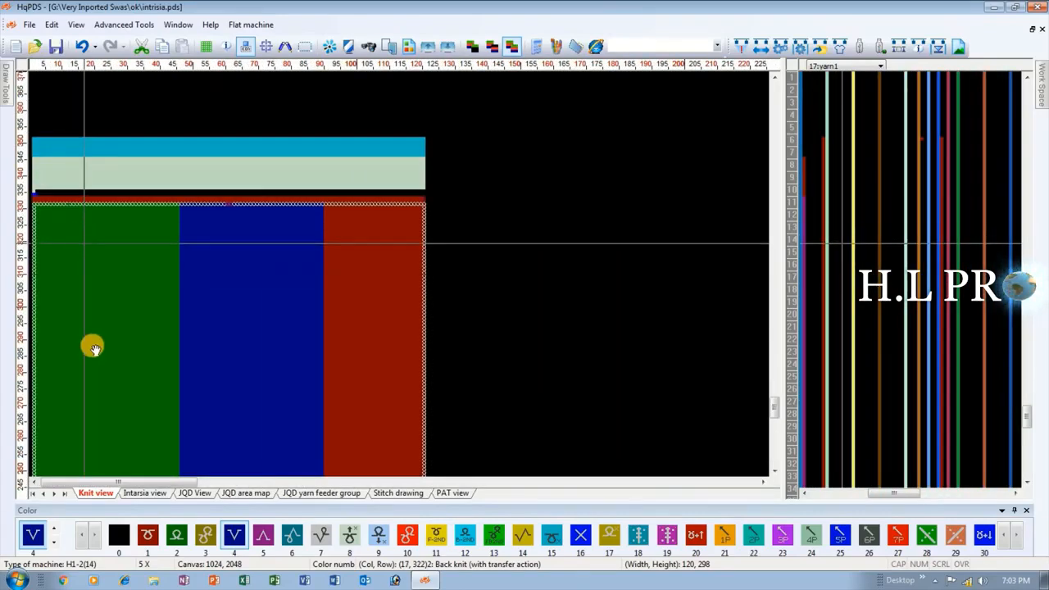
{"action": "scroll", "coordinate": [37, 444], "scroll_direction": "down", "scroll_amount": 1}
{"action": "scroll", "coordinate": [66, 423], "scroll_direction": "down", "scroll_amount": 2}
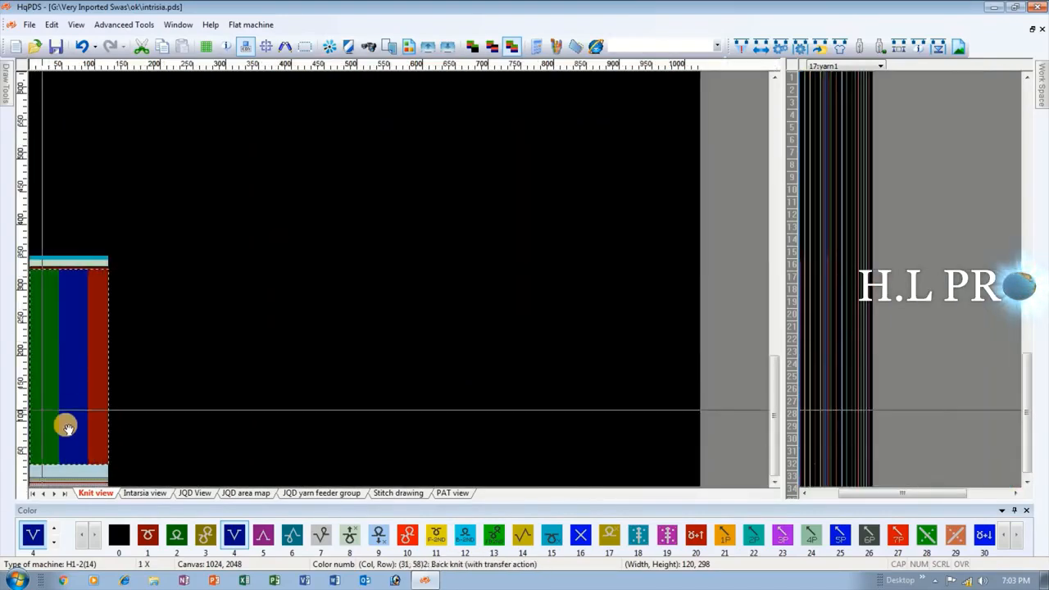
{"action": "scroll", "coordinate": [124, 307], "scroll_direction": "up", "scroll_amount": 4}
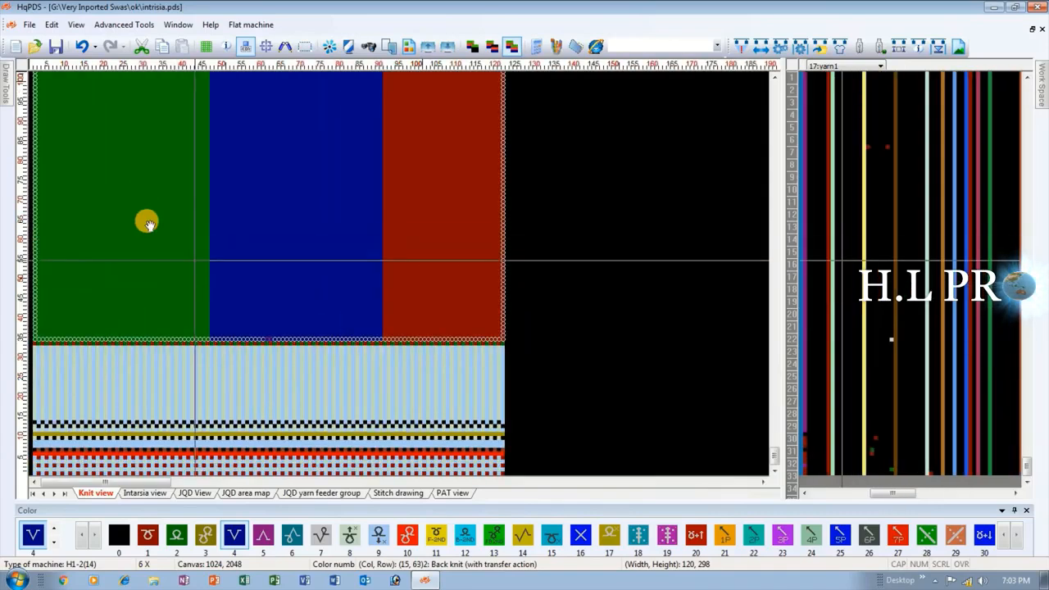
{"action": "scroll", "coordinate": [297, 254], "scroll_direction": "down", "scroll_amount": 4}
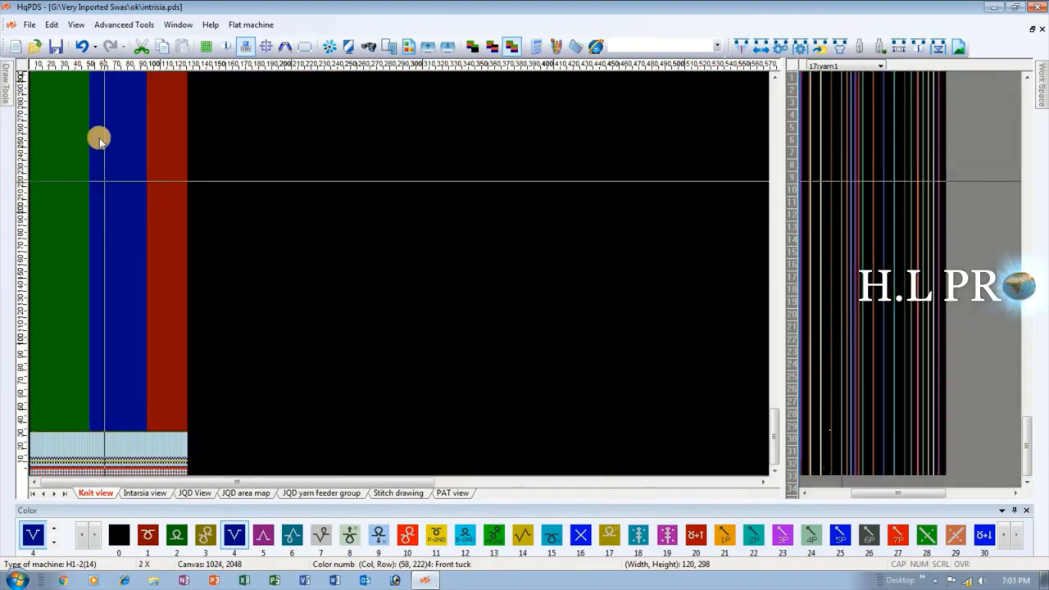
Inspect the selected three-color area as a whole and up close, including the border with the rib transition row.
{"action": "scroll", "coordinate": [89, 278], "scroll_direction": "up", "scroll_amount": 2}
{"action": "scroll", "coordinate": [73, 394], "scroll_direction": "down", "scroll_amount": 3}
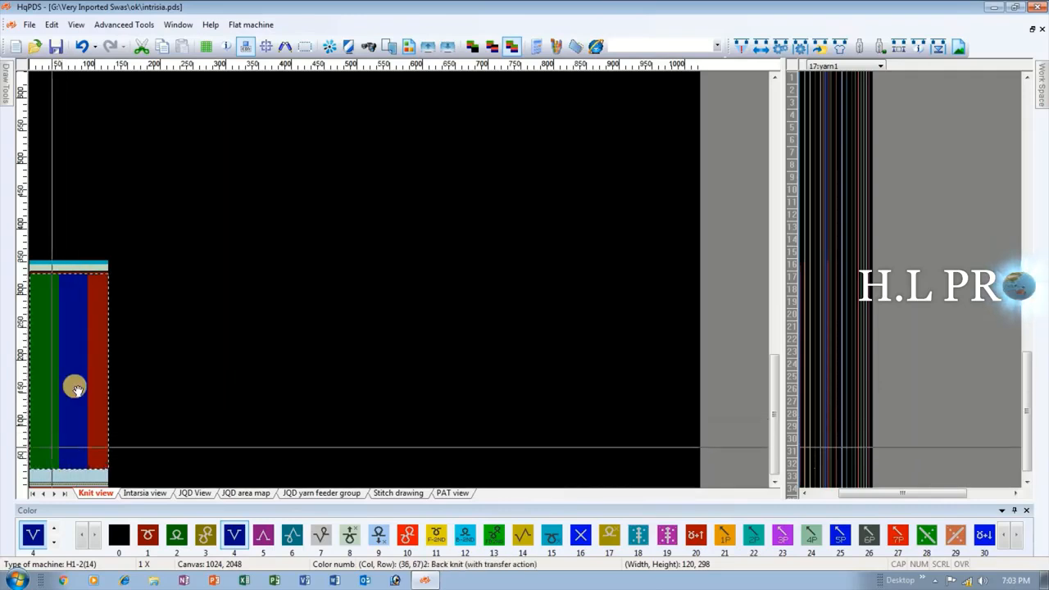
{"action": "scroll", "coordinate": [76, 389], "scroll_direction": "up", "scroll_amount": 1}
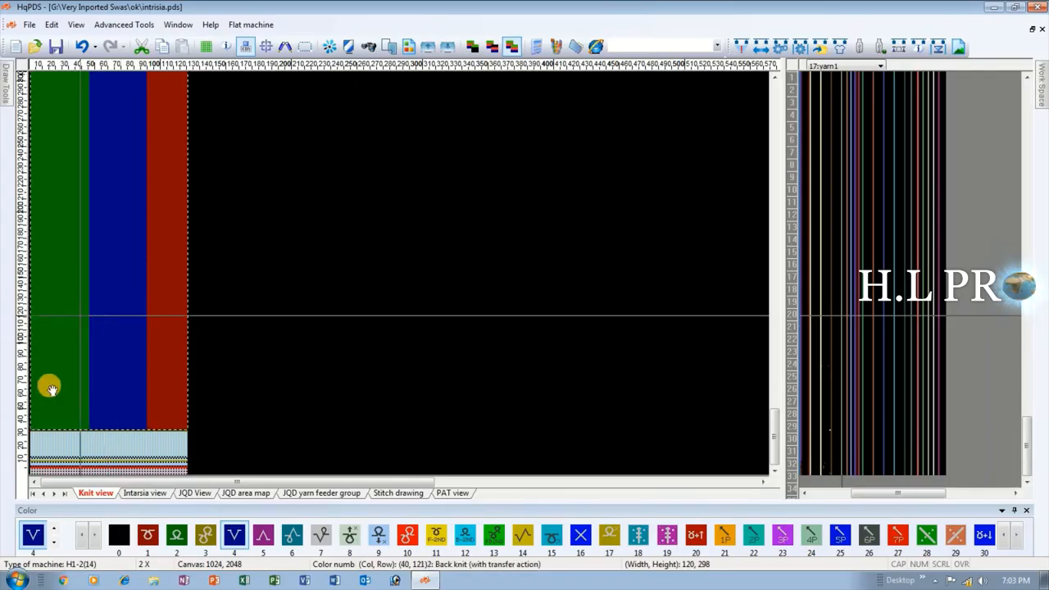
{"action": "scroll", "coordinate": [39, 383], "scroll_direction": "down", "scroll_amount": 1}
{"action": "scroll", "coordinate": [78, 275], "scroll_direction": "up", "scroll_amount": 2}
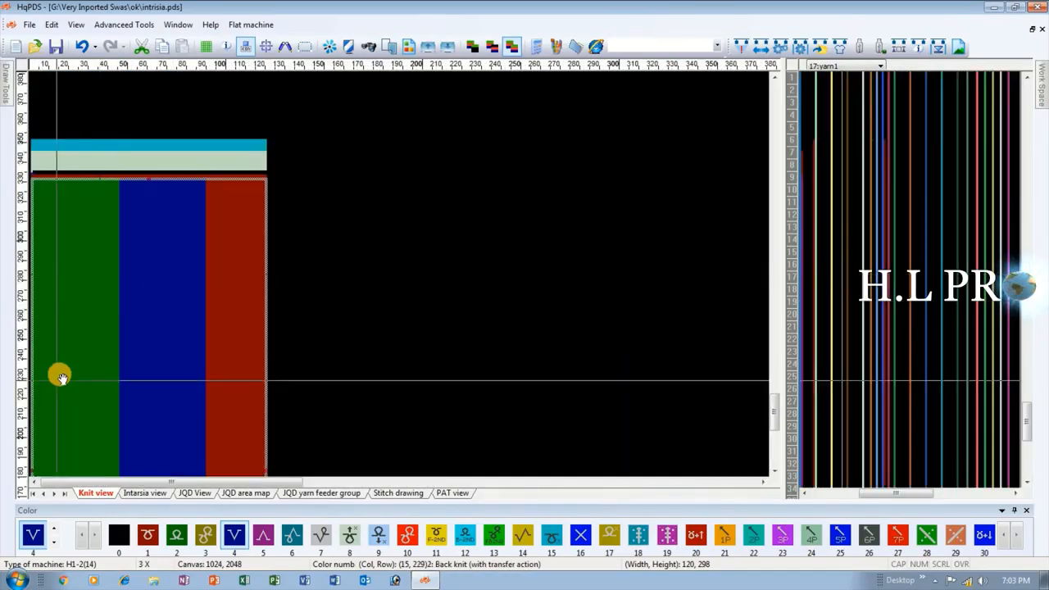
{"action": "scroll", "coordinate": [93, 277], "scroll_direction": "up", "scroll_amount": 1}
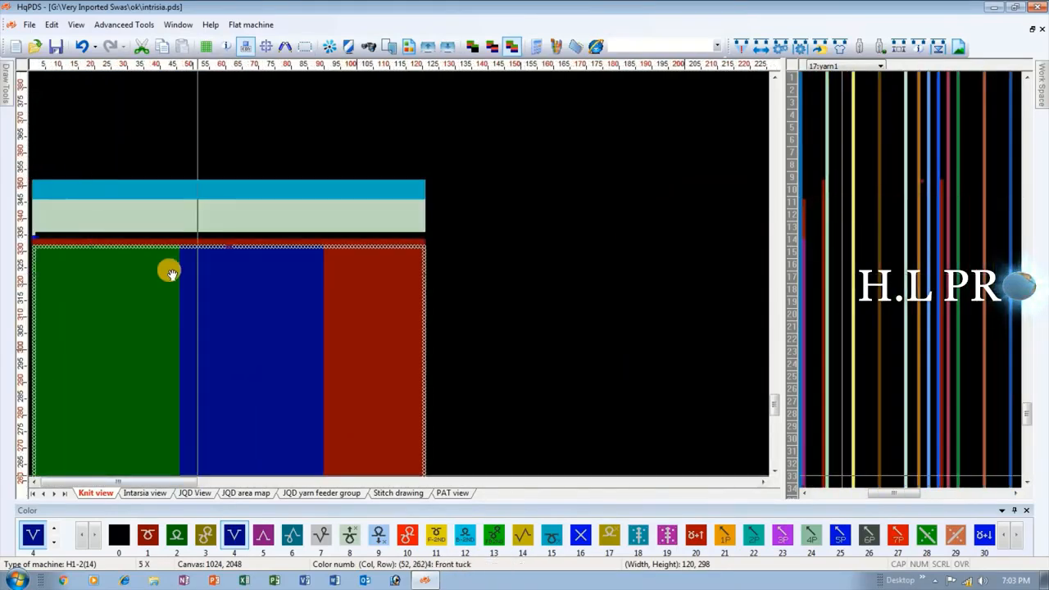
{"action": "scroll", "coordinate": [88, 276], "scroll_direction": "down", "scroll_amount": 4}
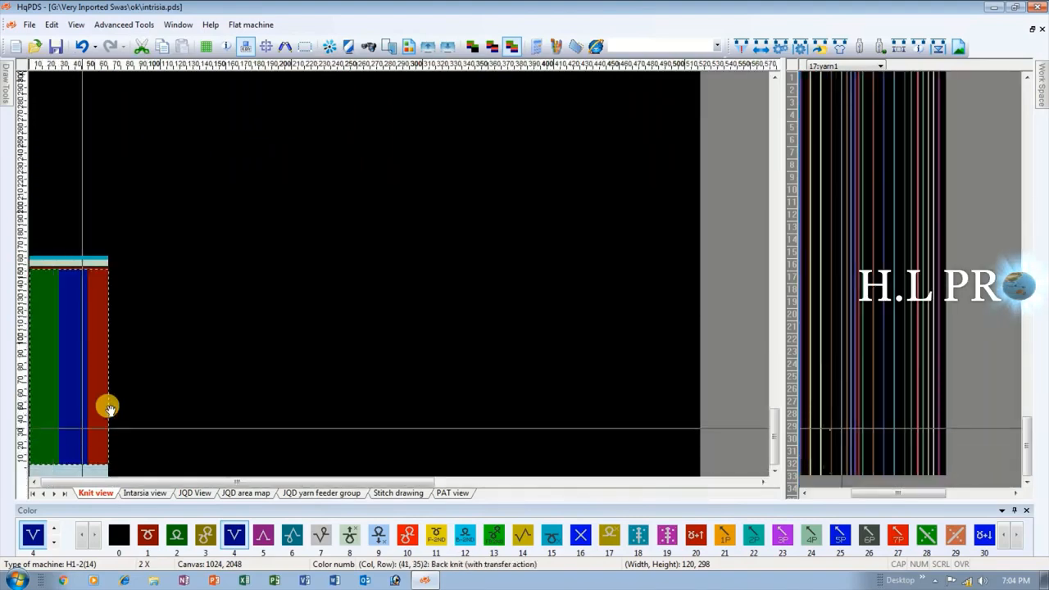
{"action": "scroll", "coordinate": [106, 404], "scroll_direction": "up", "scroll_amount": 1}
{"action": "scroll", "coordinate": [239, 276], "scroll_direction": "up", "scroll_amount": 2}
{"action": "scroll", "coordinate": [180, 201], "scroll_direction": "up", "scroll_amount": 1}
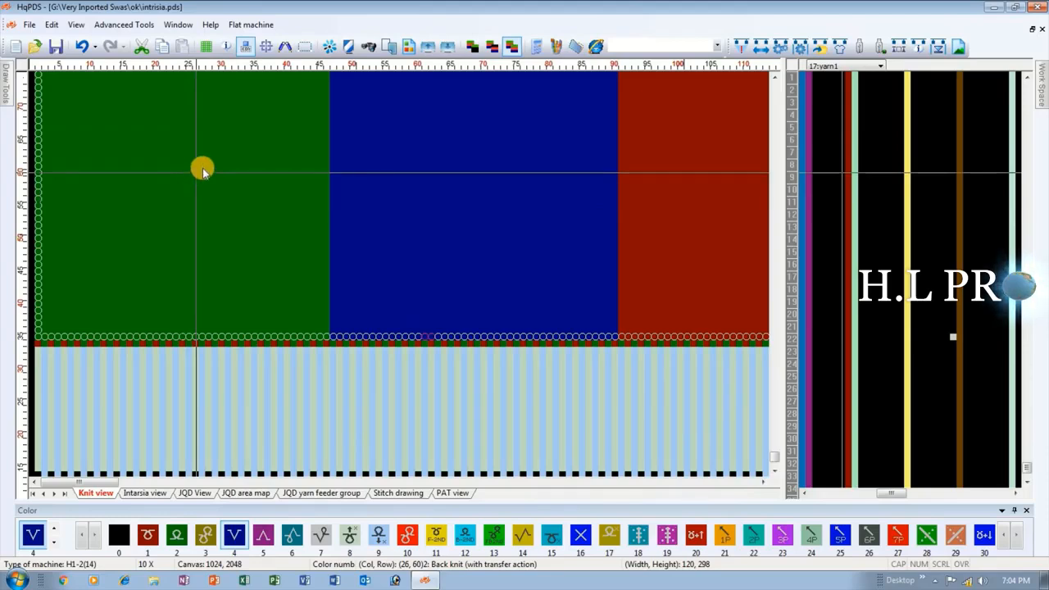
Copy the selected green, blue and red area from the Knit view to the Intarsia view.
{"action": "right_click", "coordinate": [226, 213]}
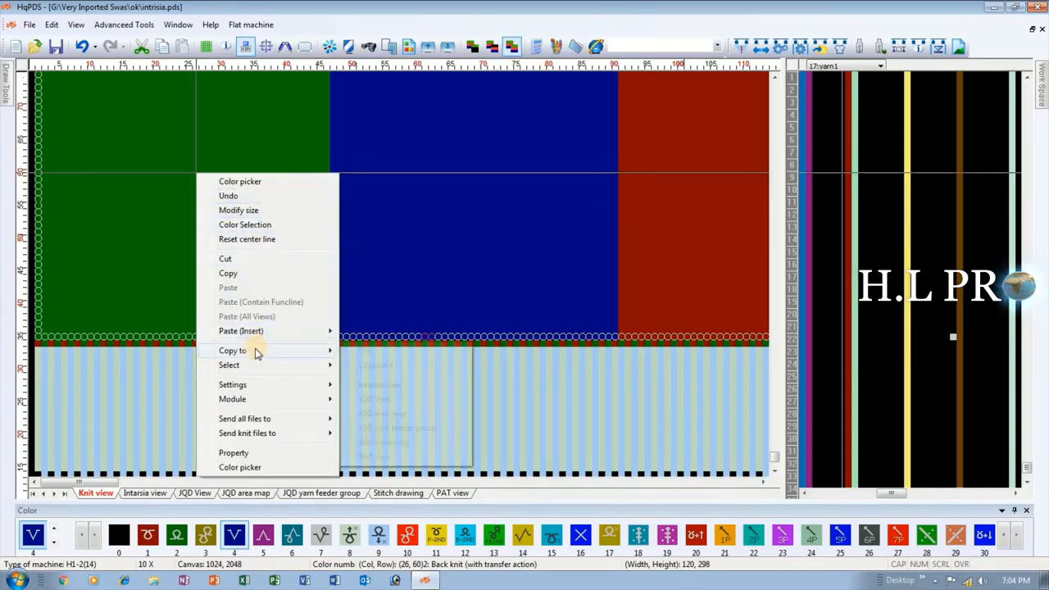
{"action": "mouse_move", "coordinate": [257, 353]}
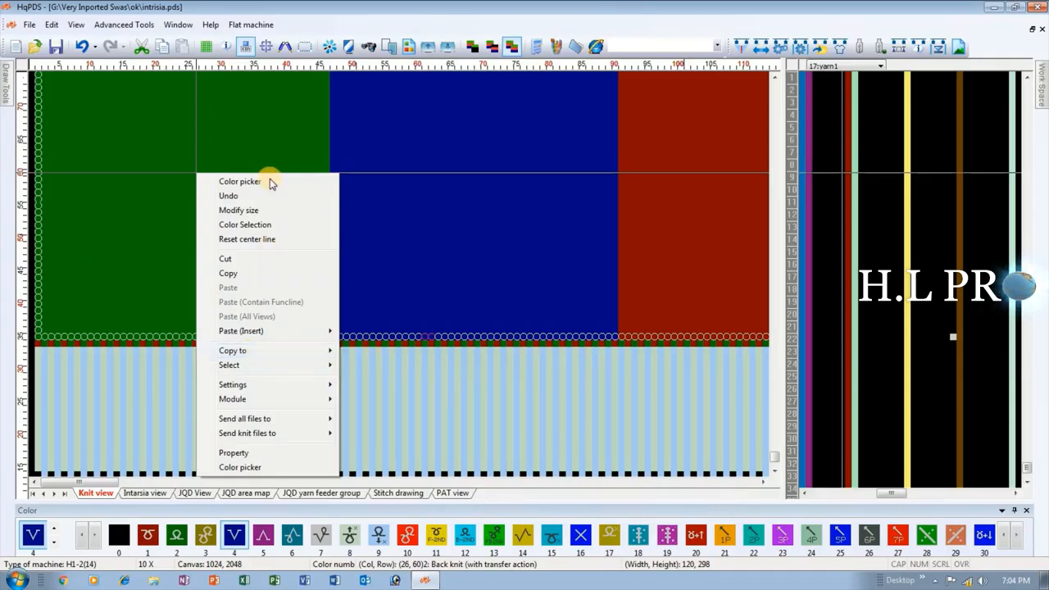
{"action": "left_click", "coordinate": [205, 135]}
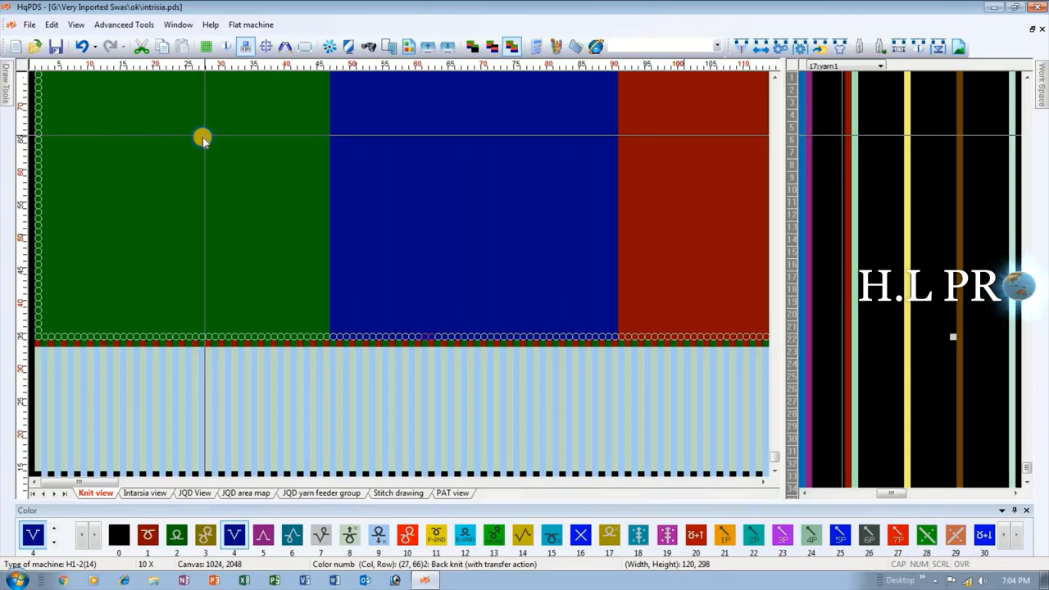
{"action": "right_click", "coordinate": [202, 140]}
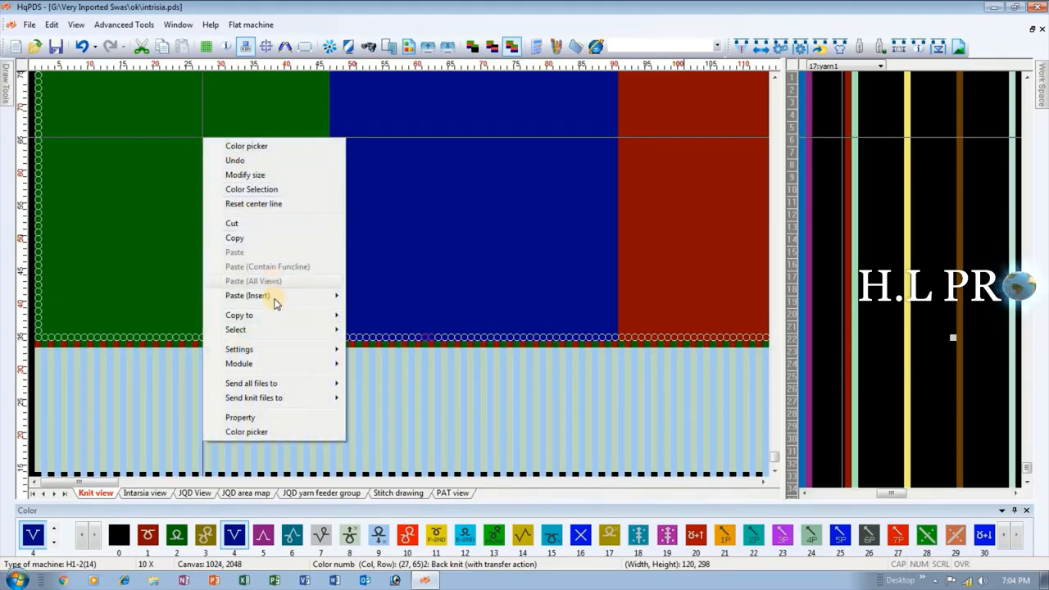
{"action": "mouse_move", "coordinate": [241, 321]}
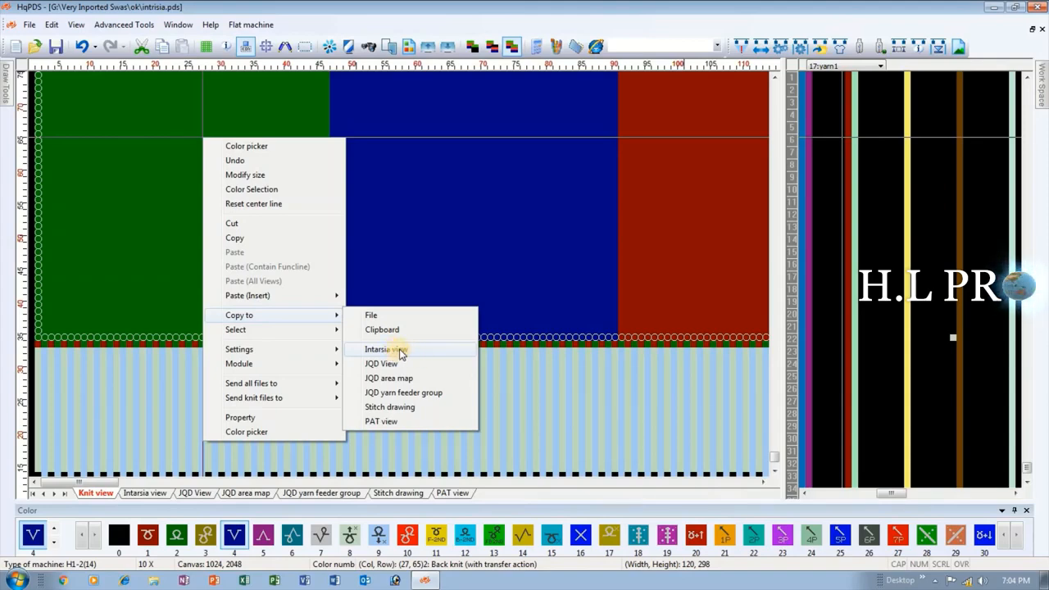
{"action": "left_click", "coordinate": [398, 350]}
{"action": "scroll", "coordinate": [215, 276], "scroll_direction": "down", "scroll_amount": 2}
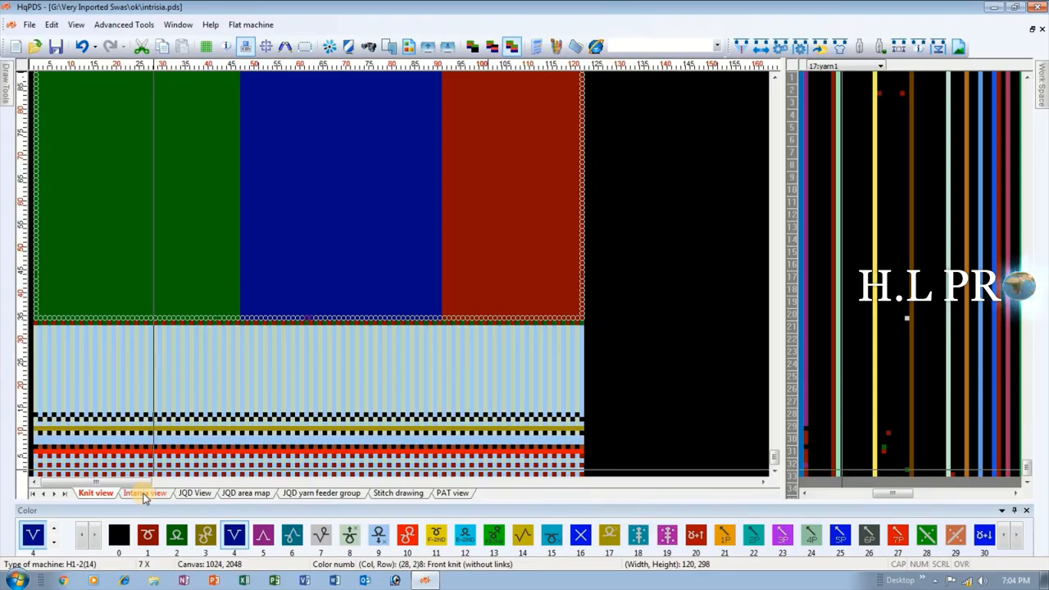
Undo the copy to the Intarsia view, check that view, and return to the Knit view.
{"action": "left_click", "coordinate": [84, 45]}
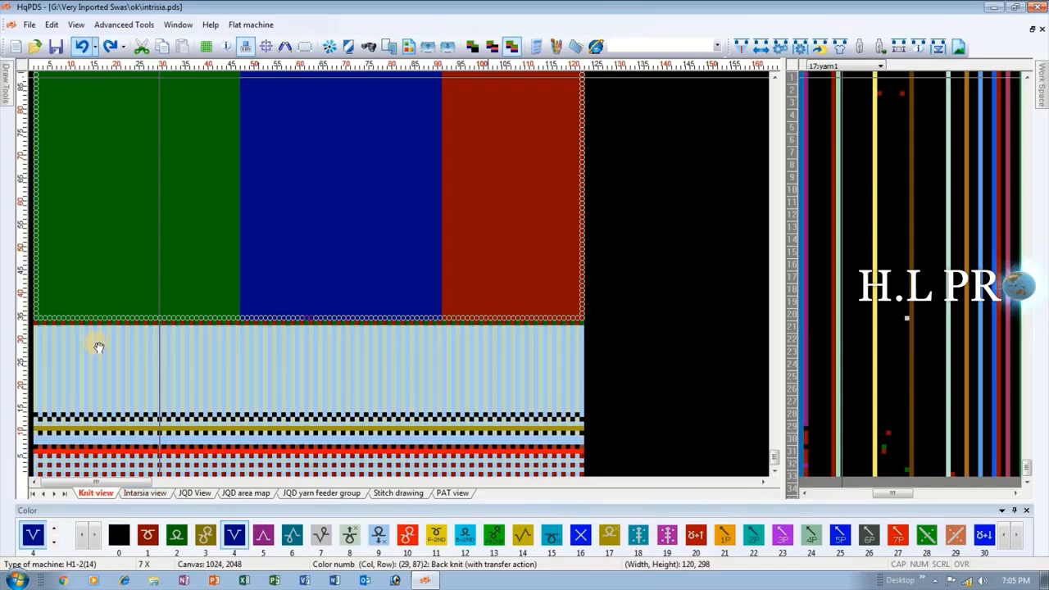
{"action": "left_click", "coordinate": [139, 493]}
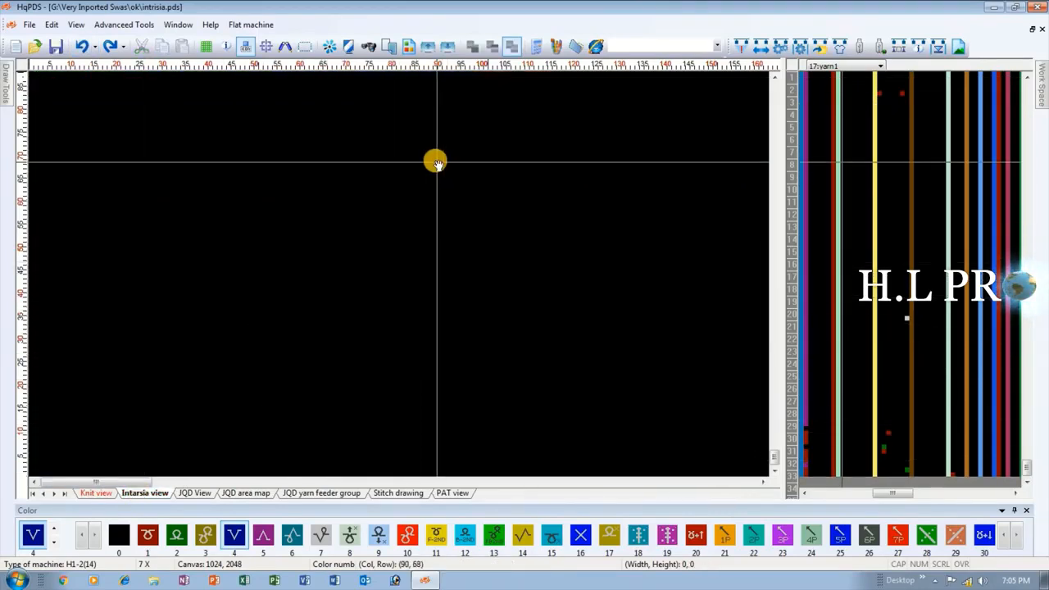
{"action": "left_click", "coordinate": [96, 493]}
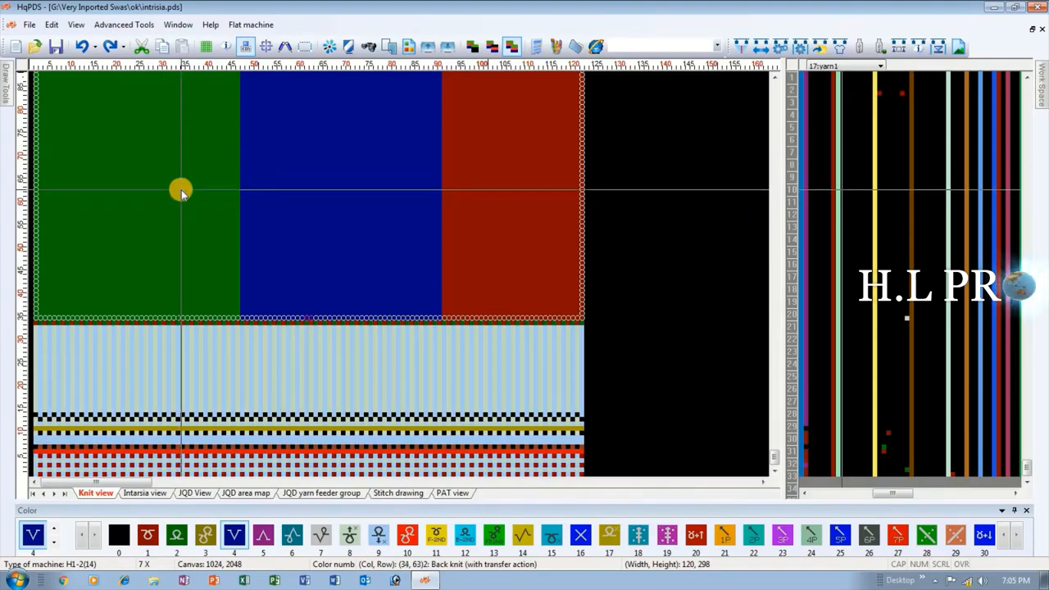
Copy the selected three-color area to the Intarsia view again and show the Intarsia view.
{"action": "right_click", "coordinate": [181, 191]}
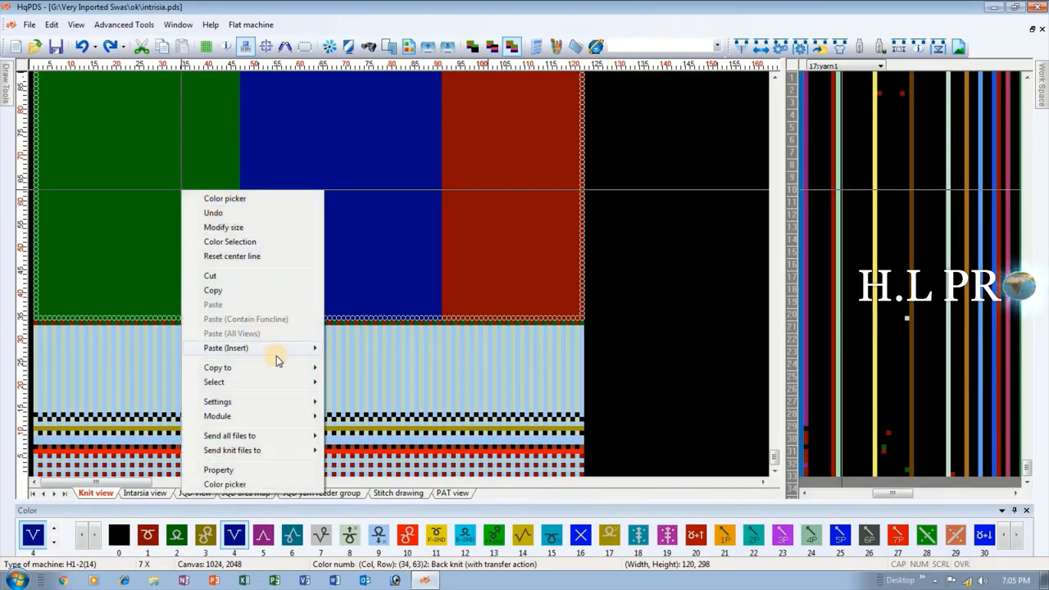
{"action": "mouse_move", "coordinate": [274, 368]}
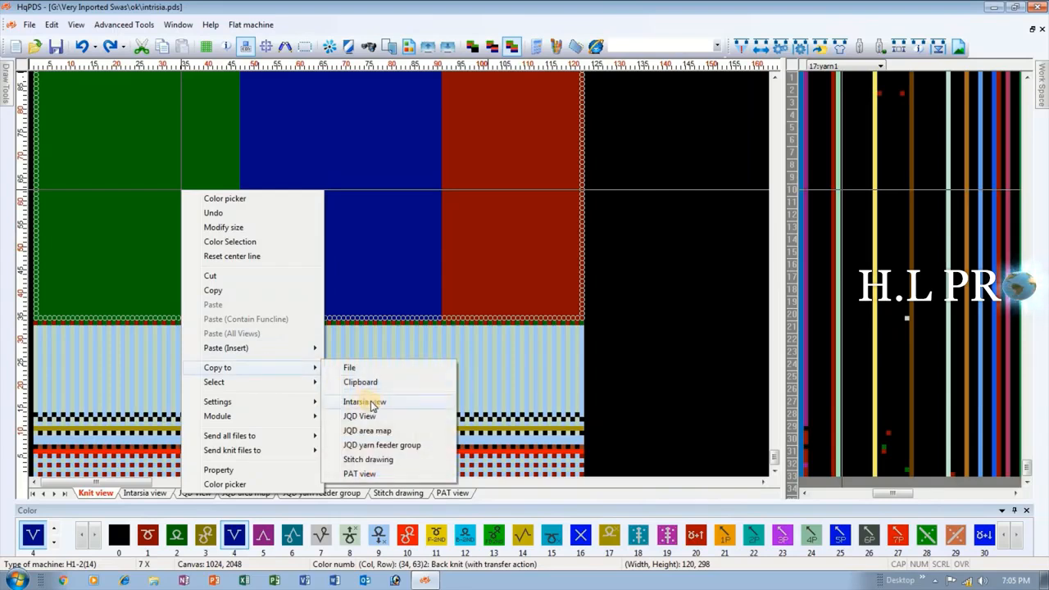
{"action": "left_click", "coordinate": [373, 402]}
{"action": "left_click", "coordinate": [147, 494]}
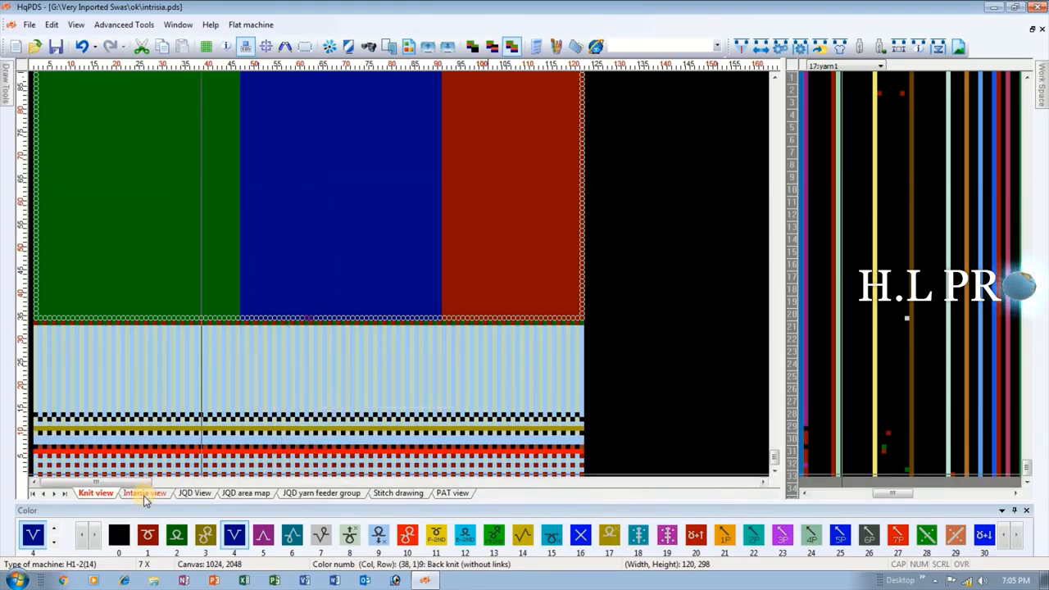
{"action": "left_click", "coordinate": [143, 496]}
Examine the copied color sections in the Intarsia view, including the color numbers along the green and blue boundary.
{"action": "scroll", "coordinate": [183, 276], "scroll_direction": "down", "scroll_amount": 2}
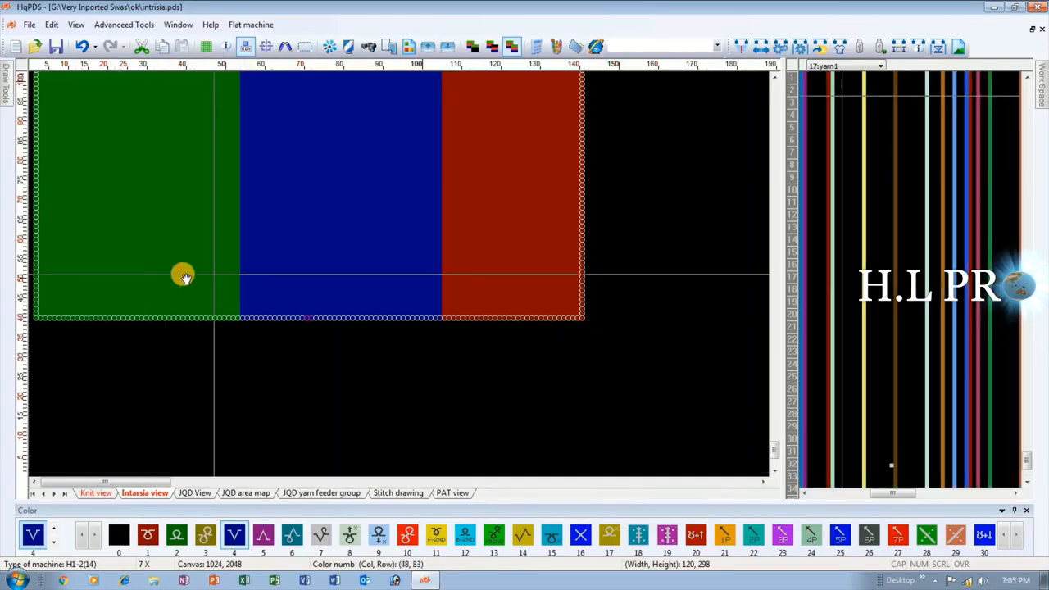
{"action": "scroll", "coordinate": [143, 314], "scroll_direction": "down", "scroll_amount": 4}
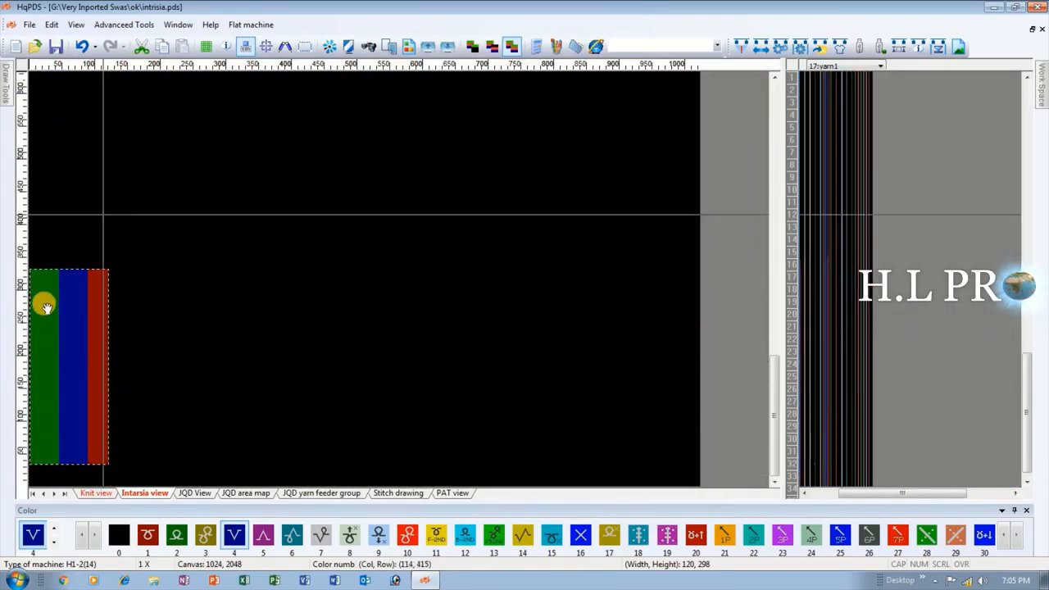
{"action": "scroll", "coordinate": [74, 276], "scroll_direction": "up", "scroll_amount": 7}
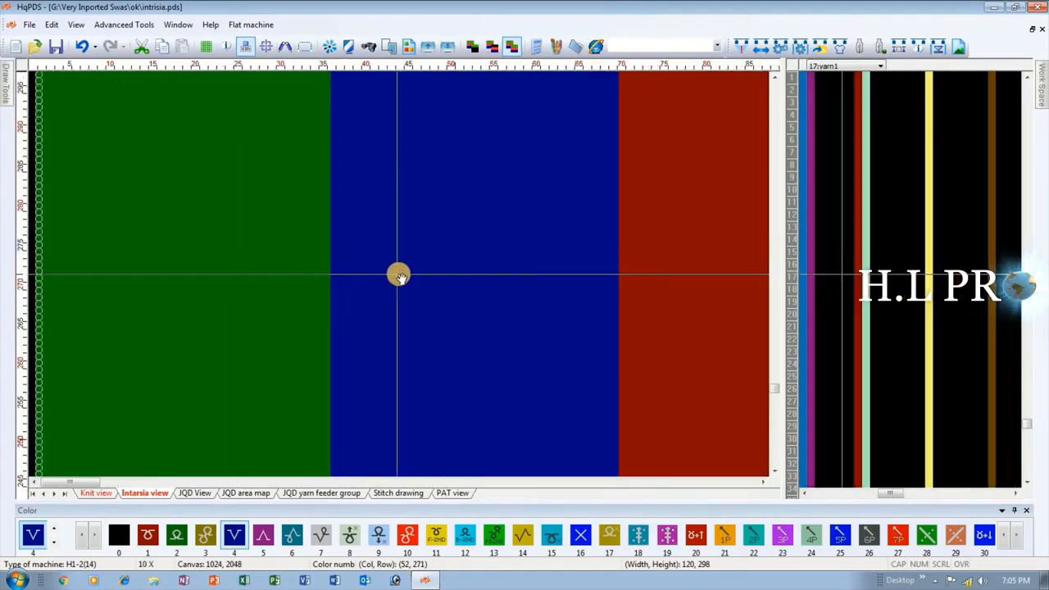
{"action": "scroll", "coordinate": [399, 276], "scroll_direction": "up", "scroll_amount": 1}
{"action": "scroll", "coordinate": [399, 277], "scroll_direction": "up", "scroll_amount": 1}
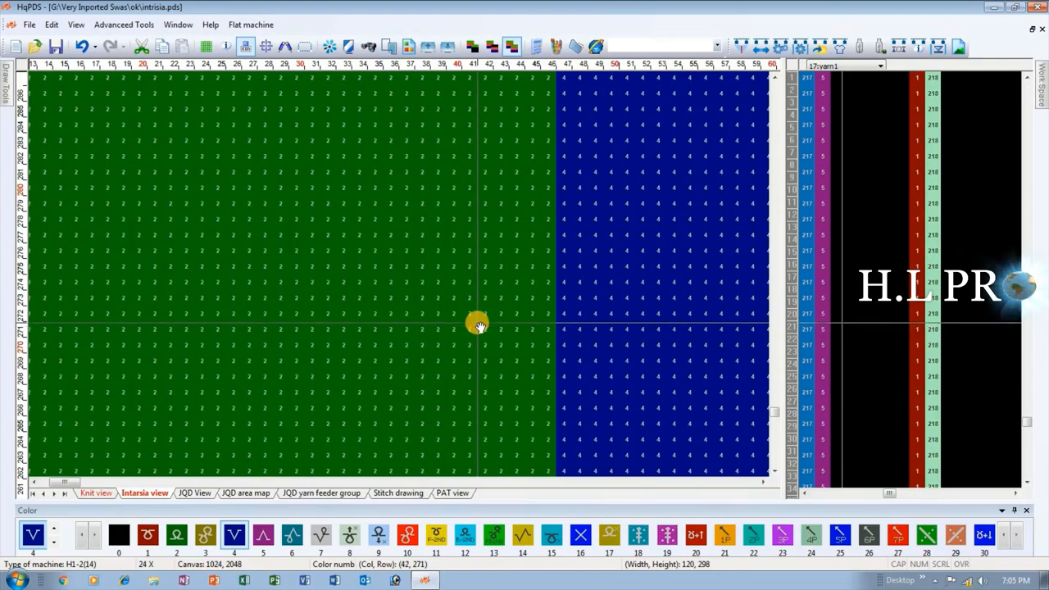
{"action": "scroll", "coordinate": [400, 277], "scroll_direction": "down", "scroll_amount": 5}
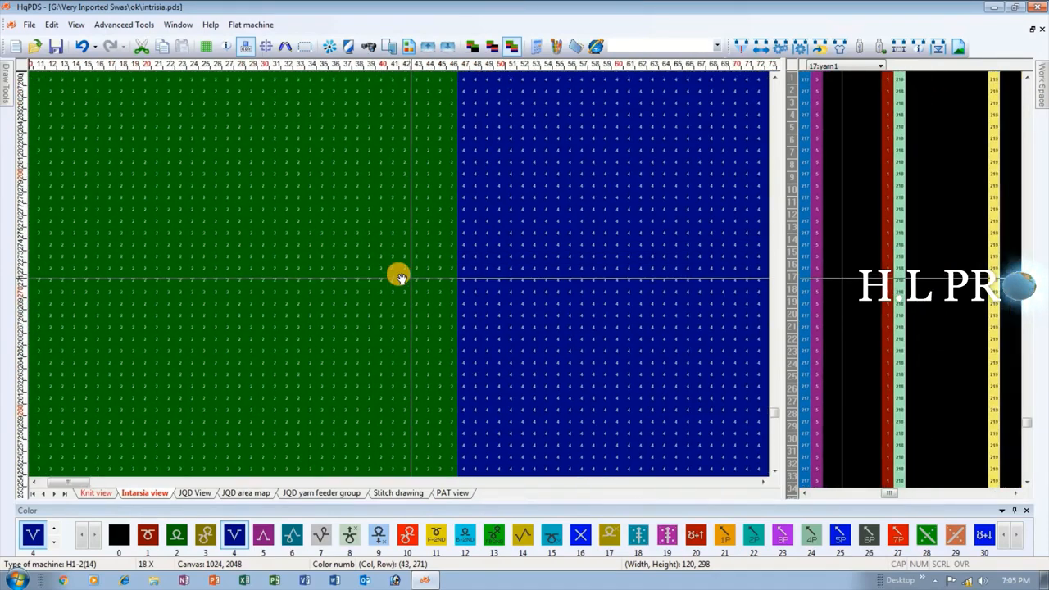
{"action": "scroll", "coordinate": [295, 277], "scroll_direction": "down", "scroll_amount": 3}
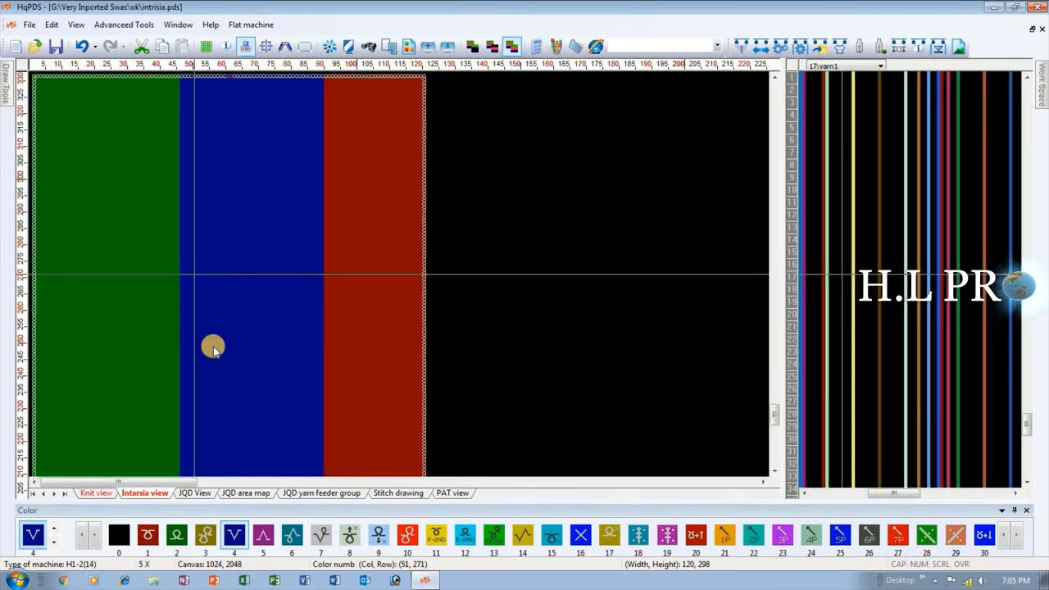
{"action": "scroll", "coordinate": [159, 336], "scroll_direction": "down", "scroll_amount": 1}
{"action": "scroll", "coordinate": [202, 275], "scroll_direction": "up", "scroll_amount": 1}
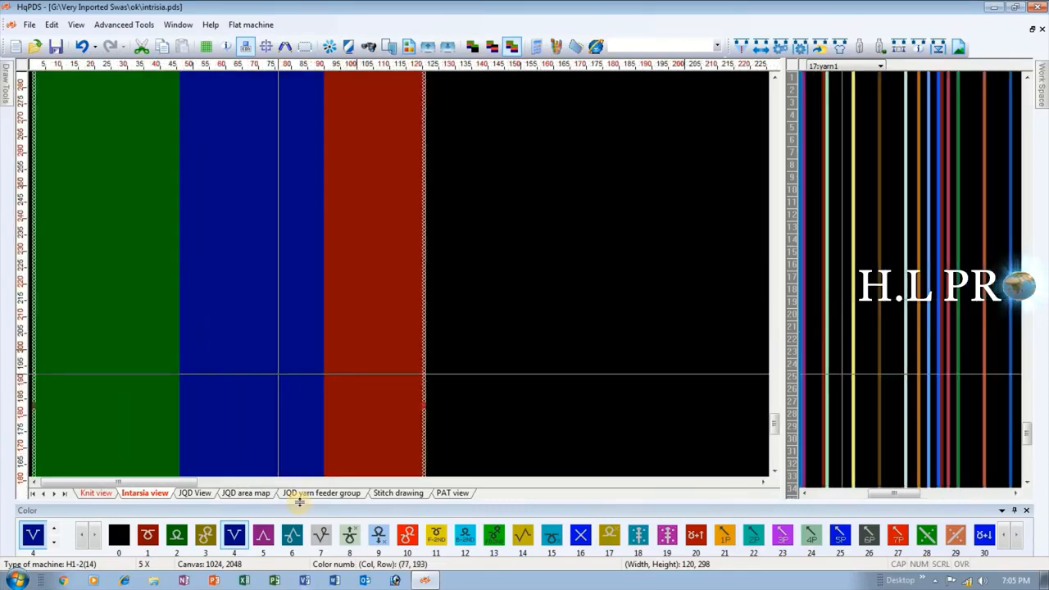
{"action": "scroll", "coordinate": [196, 276], "scroll_direction": "down", "scroll_amount": 1}
{"action": "scroll", "coordinate": [103, 438], "scroll_direction": "down", "scroll_amount": 2}
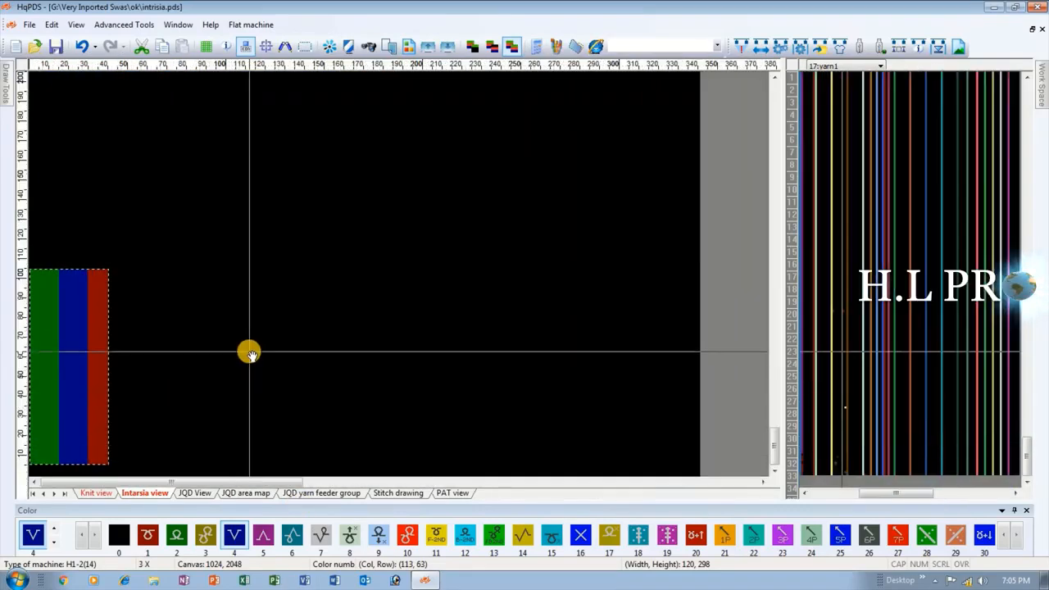
{"action": "scroll", "coordinate": [204, 270], "scroll_direction": "up", "scroll_amount": 2}
{"action": "scroll", "coordinate": [254, 278], "scroll_direction": "up", "scroll_amount": 2}
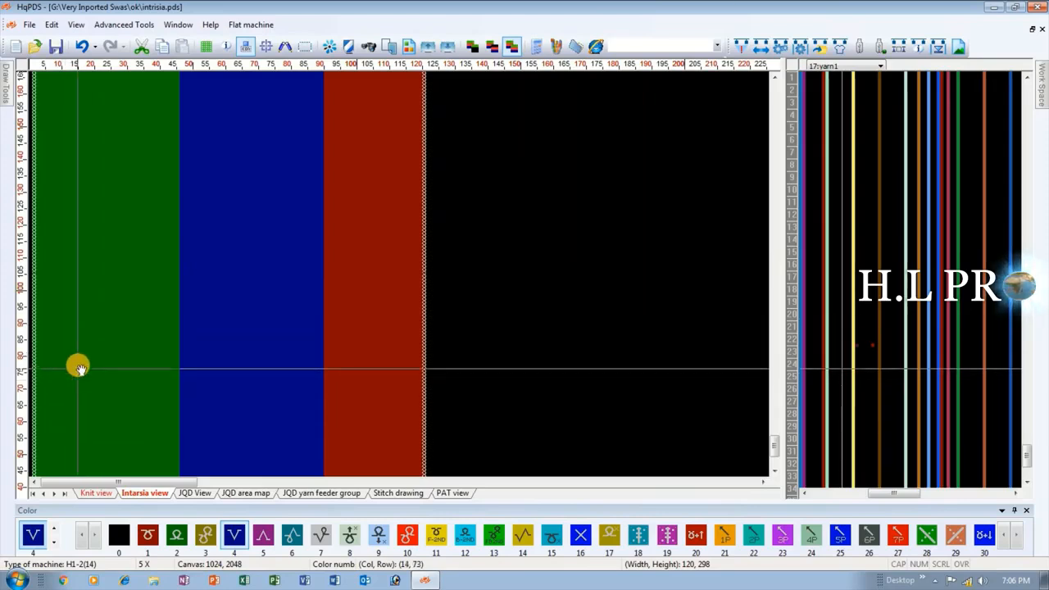
{"action": "left_click_drag", "start_coordinate": [81, 363], "coordinate": [129, 424]}
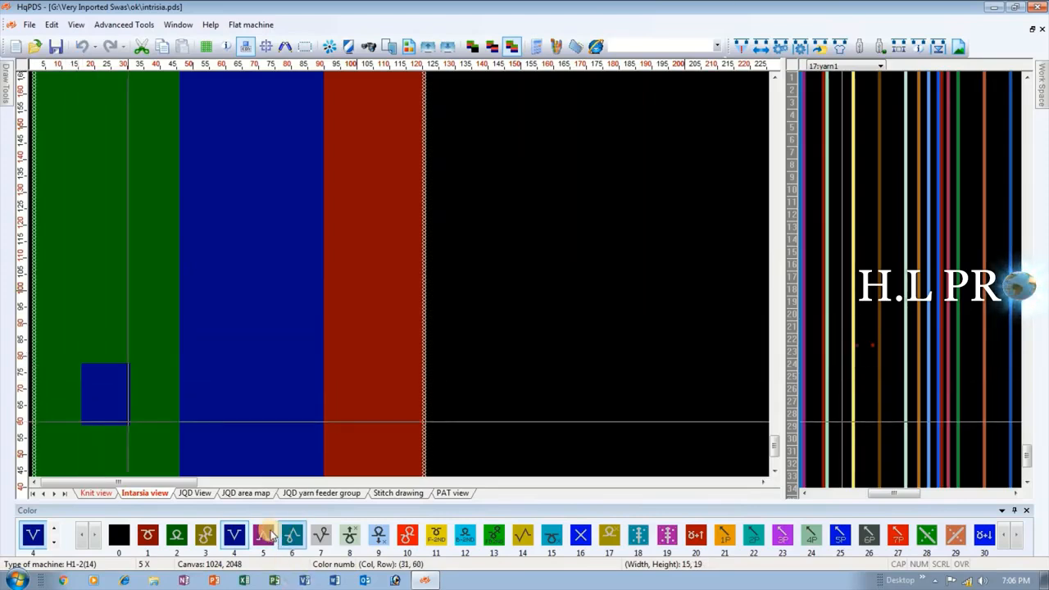
{"action": "left_click", "coordinate": [271, 533]}
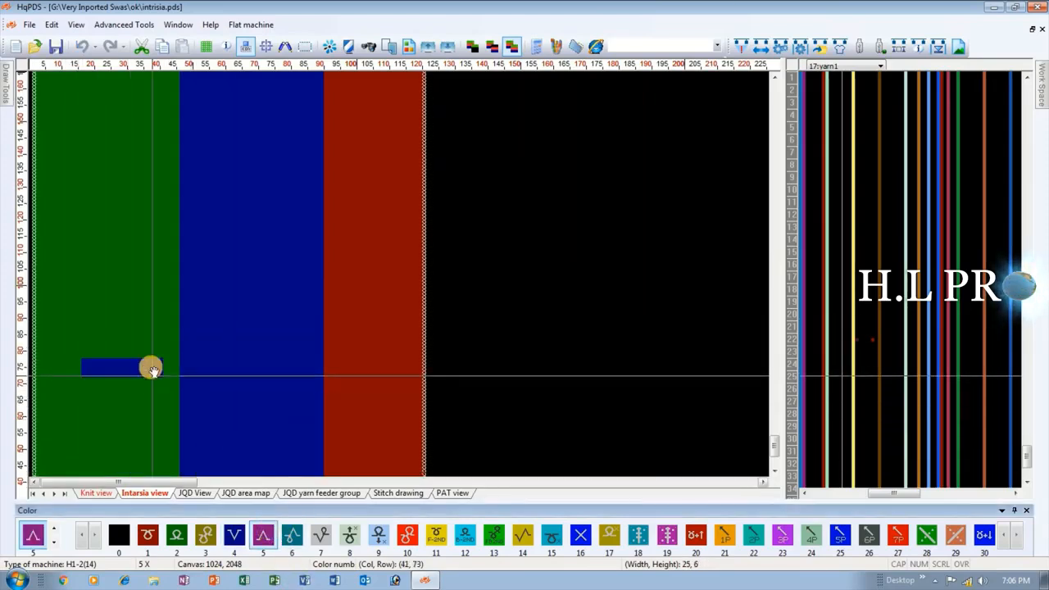
{"action": "right_click", "coordinate": [151, 366]}
{"action": "left_click", "coordinate": [234, 534]}
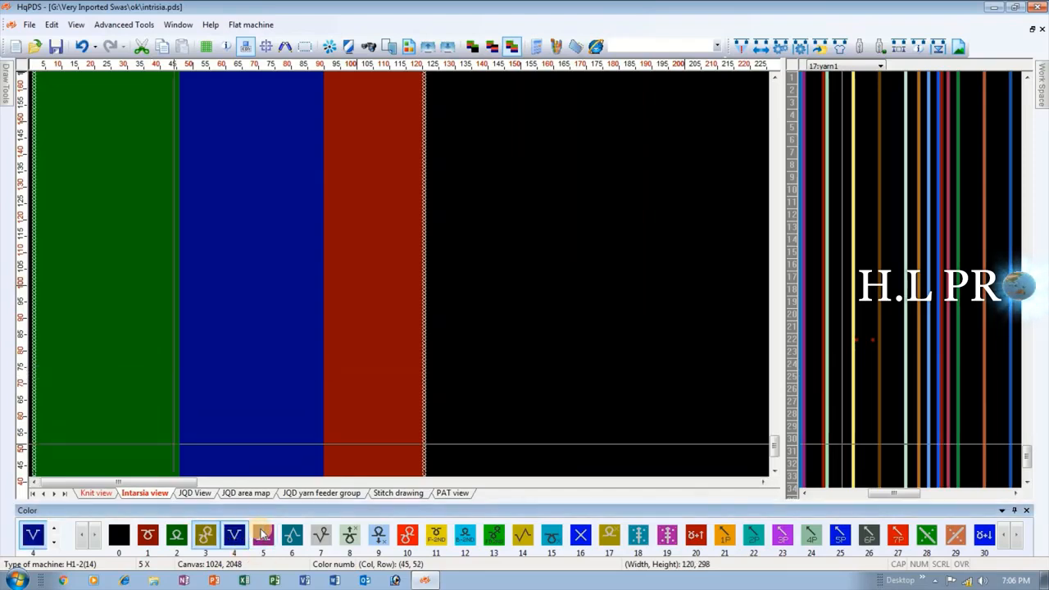
Fill the green section in the Intarsia view with color 5 using the Fill tool.
{"action": "left_click", "coordinate": [263, 534]}
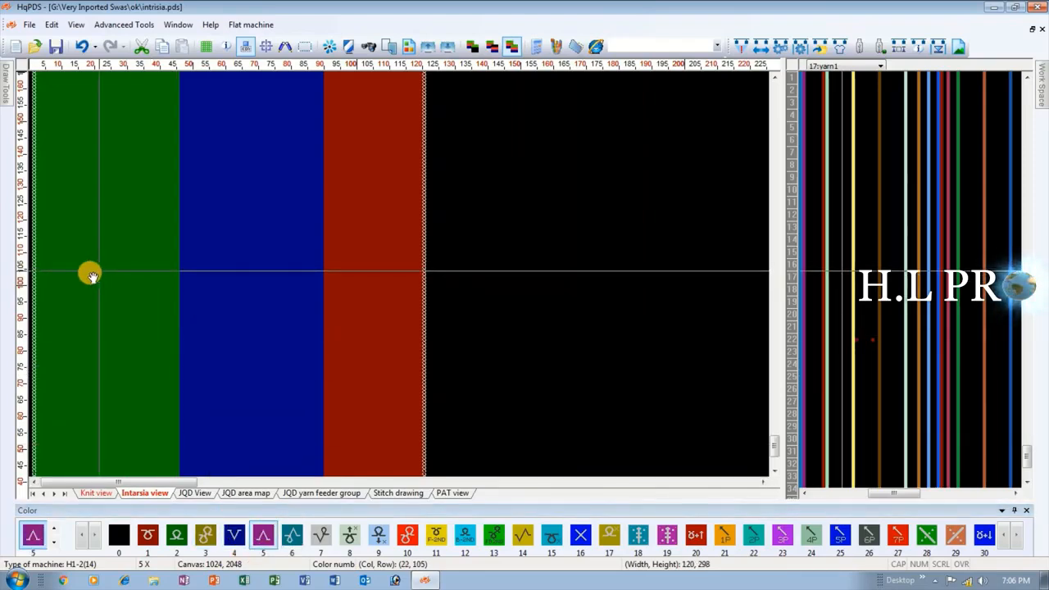
{"action": "mouse_move", "coordinate": [4, 93]}
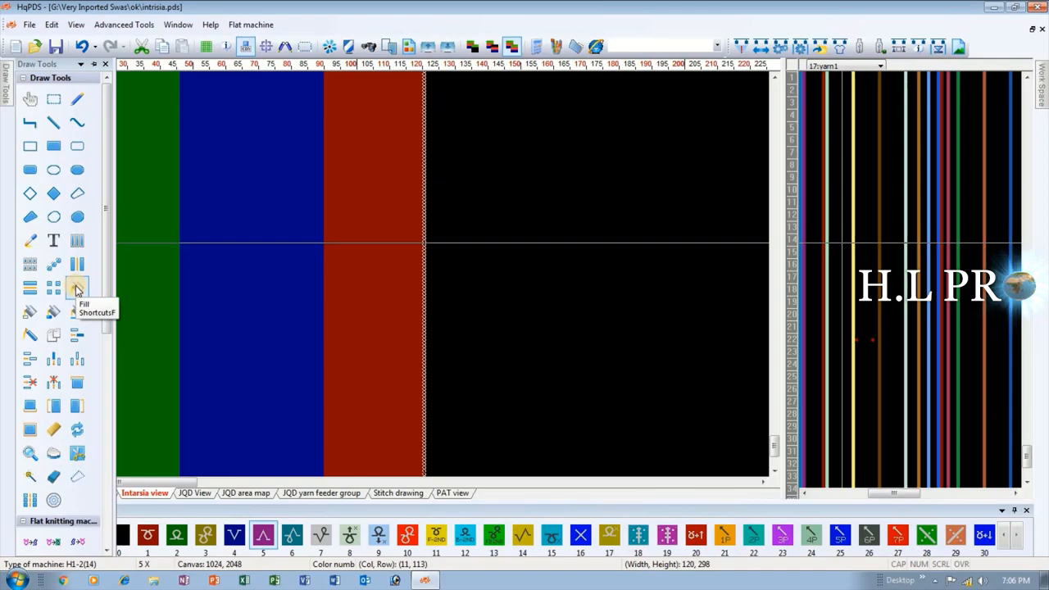
{"action": "left_click", "coordinate": [125, 259]}
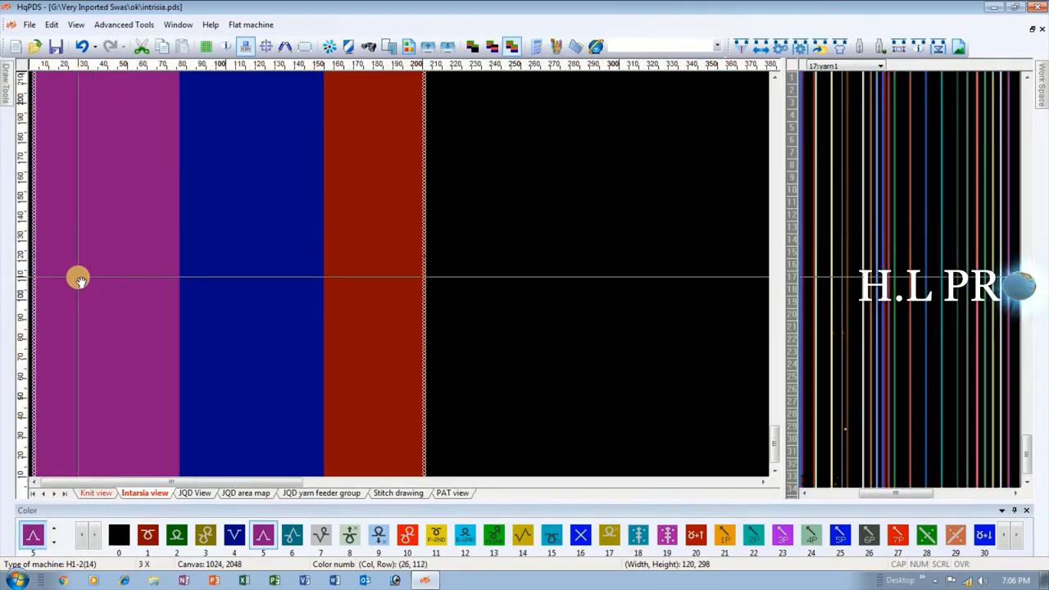
{"action": "scroll", "coordinate": [78, 279], "scroll_direction": "down", "scroll_amount": 2}
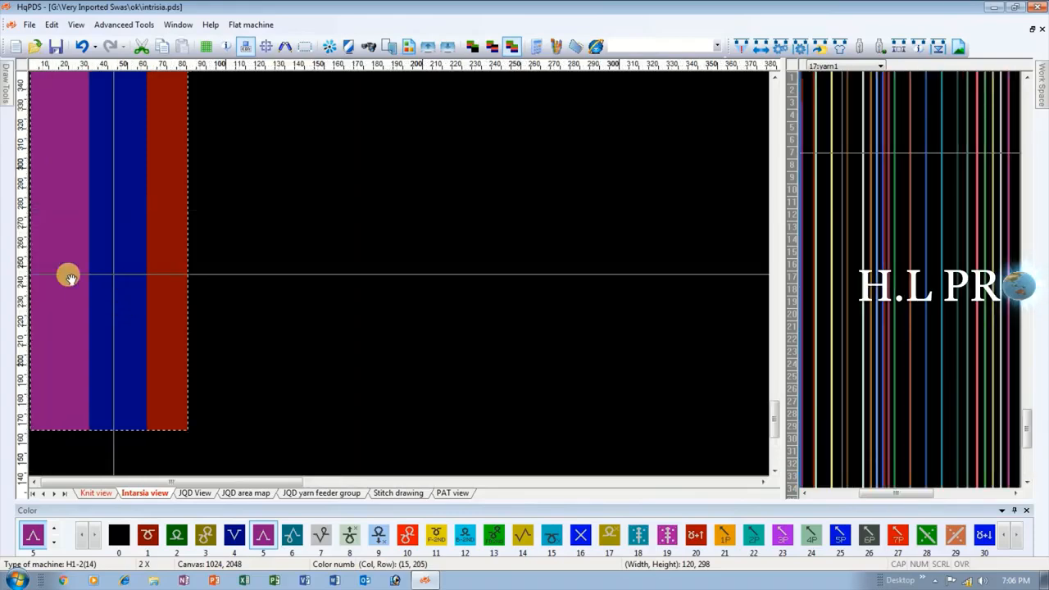
{"action": "scroll", "coordinate": [110, 394], "scroll_direction": "up", "scroll_amount": 2}
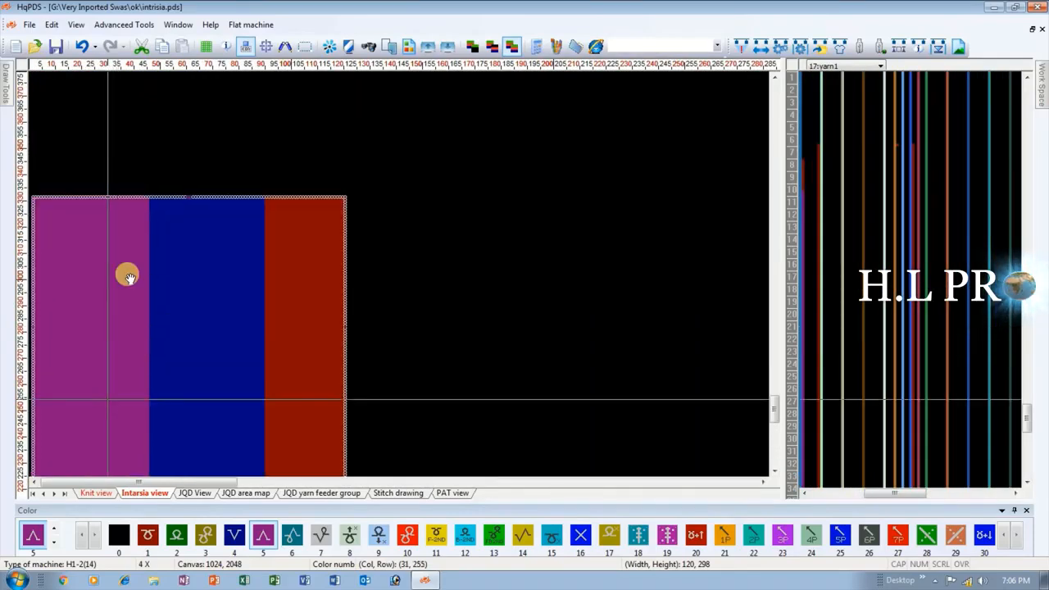
Fill the blue section in the Intarsia view with color 6.
{"action": "scroll", "coordinate": [127, 277], "scroll_direction": "up", "scroll_amount": 4}
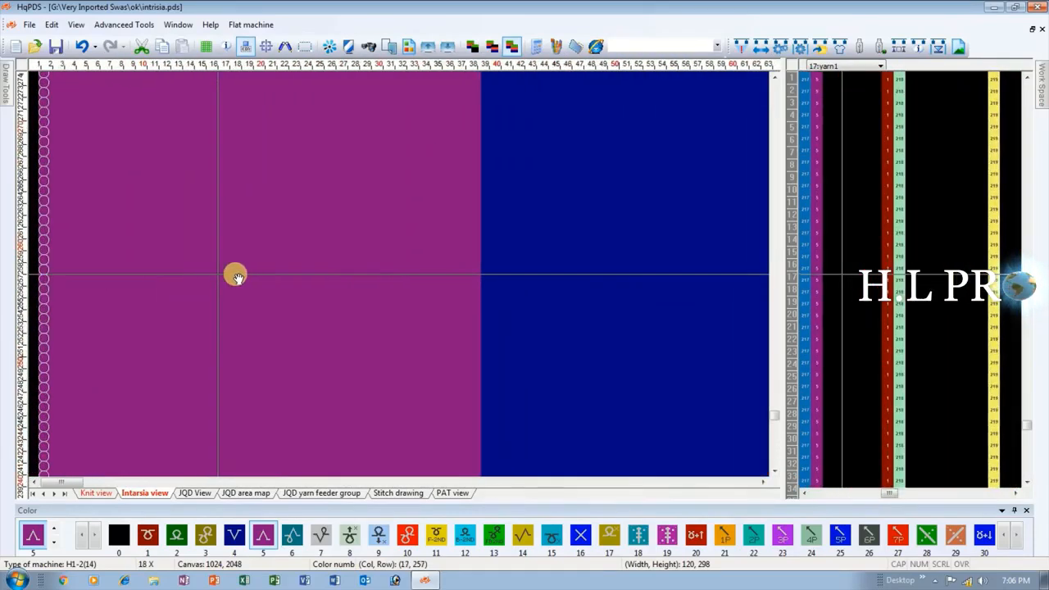
{"action": "scroll", "coordinate": [335, 297], "scroll_direction": "up", "scroll_amount": 2}
{"action": "scroll", "coordinate": [351, 271], "scroll_direction": "down", "scroll_amount": 3}
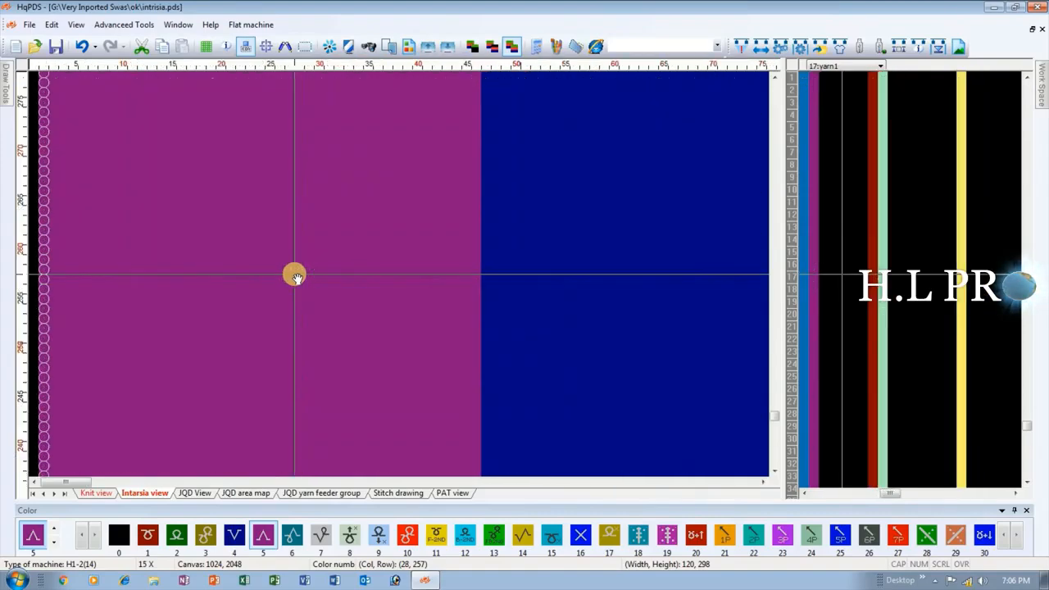
{"action": "scroll", "coordinate": [246, 277], "scroll_direction": "down", "scroll_amount": 5}
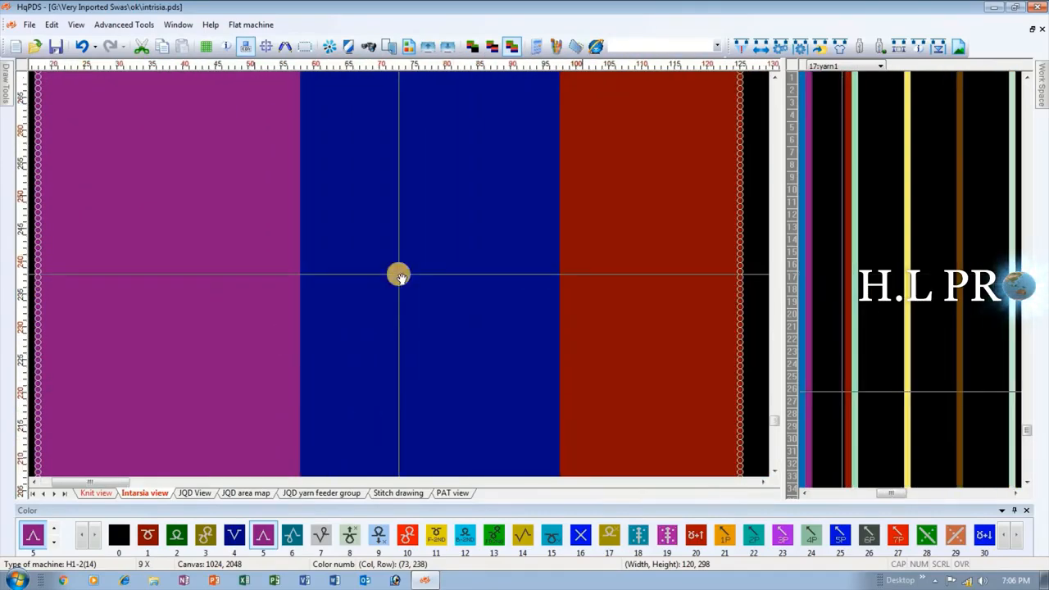
{"action": "scroll", "coordinate": [398, 274], "scroll_direction": "up", "scroll_amount": 5}
{"action": "scroll", "coordinate": [398, 274], "scroll_direction": "up", "scroll_amount": 3}
{"action": "scroll", "coordinate": [502, 346], "scroll_direction": "down", "scroll_amount": 1}
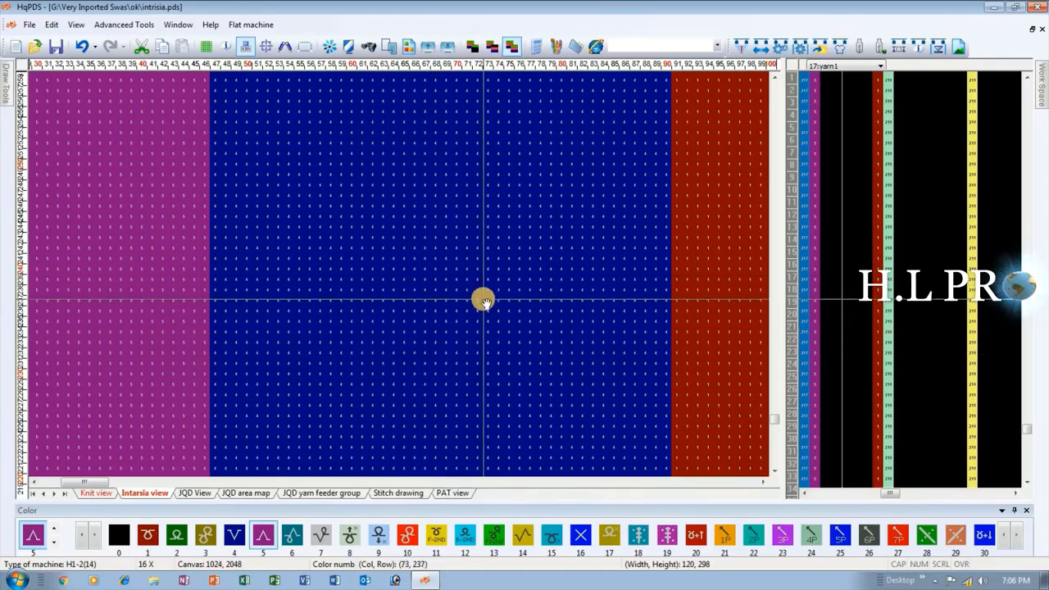
{"action": "key", "text": "6"}
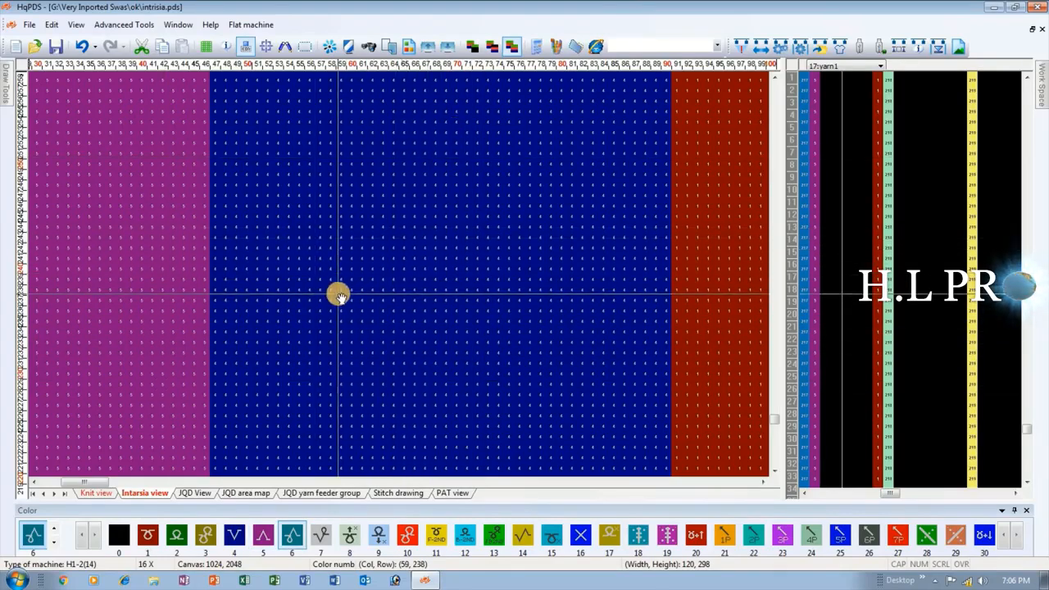
{"action": "left_click", "coordinate": [393, 285]}
{"action": "scroll", "coordinate": [381, 275], "scroll_direction": "down", "scroll_amount": 2}
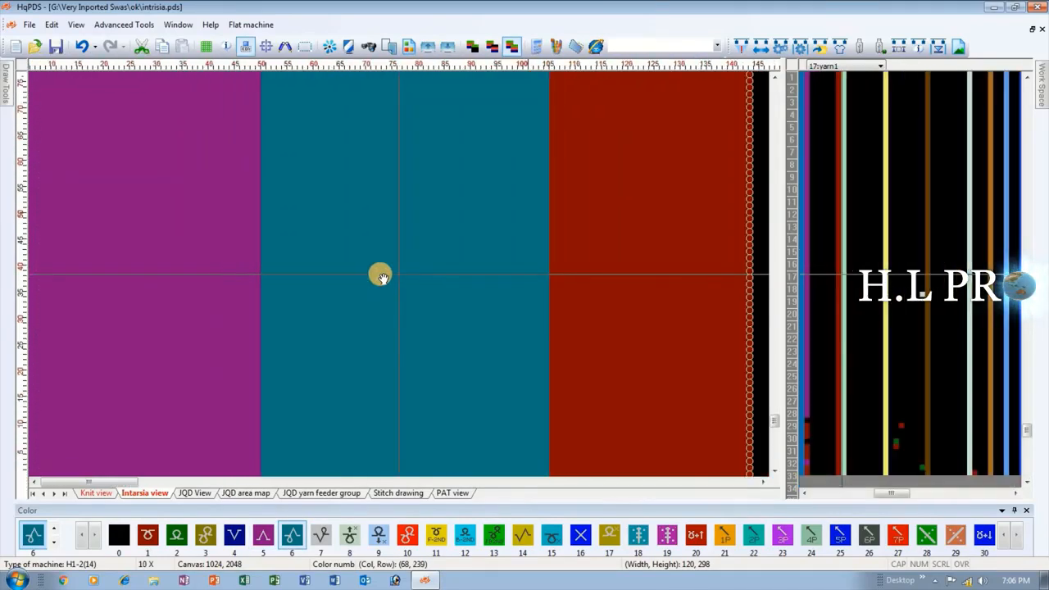
Fill the red section in the Intarsia view with color 7.
{"action": "scroll", "coordinate": [381, 275], "scroll_direction": "down", "scroll_amount": 2}
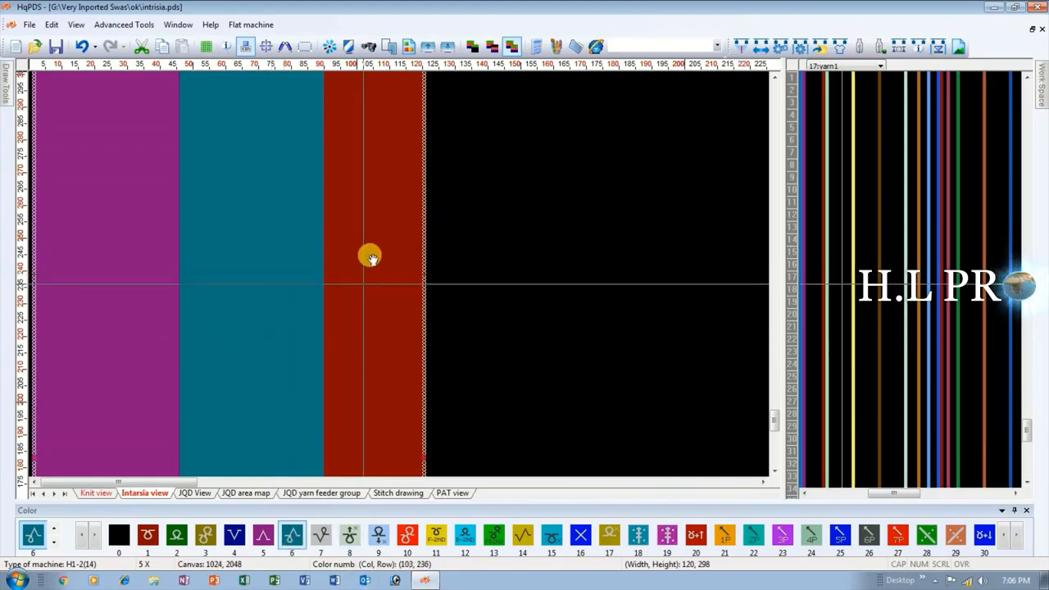
{"action": "left_click", "coordinate": [379, 298]}
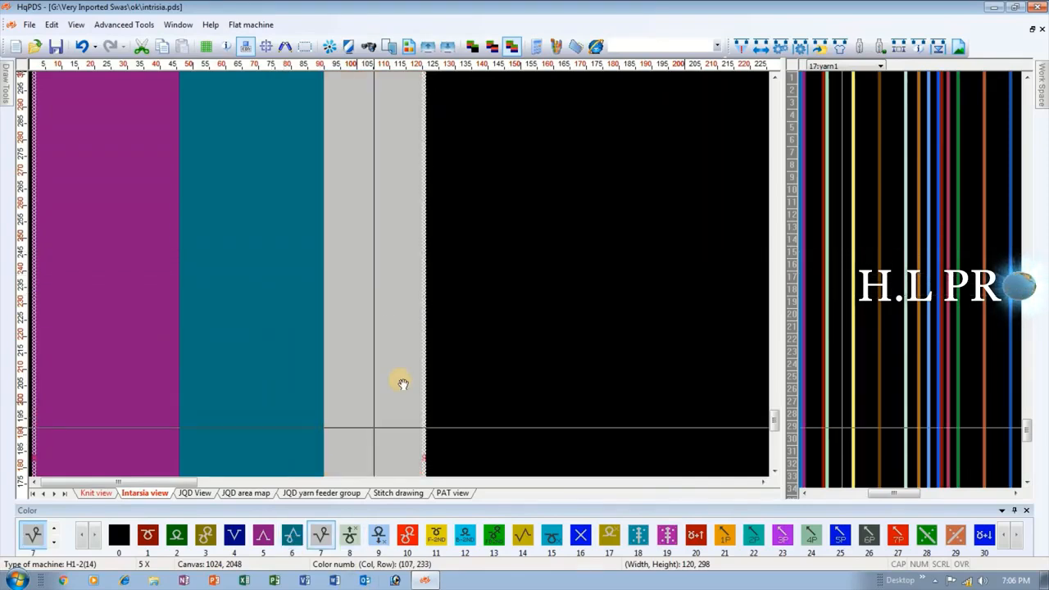
{"action": "scroll", "coordinate": [400, 277], "scroll_direction": "up", "scroll_amount": 3}
{"action": "scroll", "coordinate": [401, 277], "scroll_direction": "up", "scroll_amount": 3}
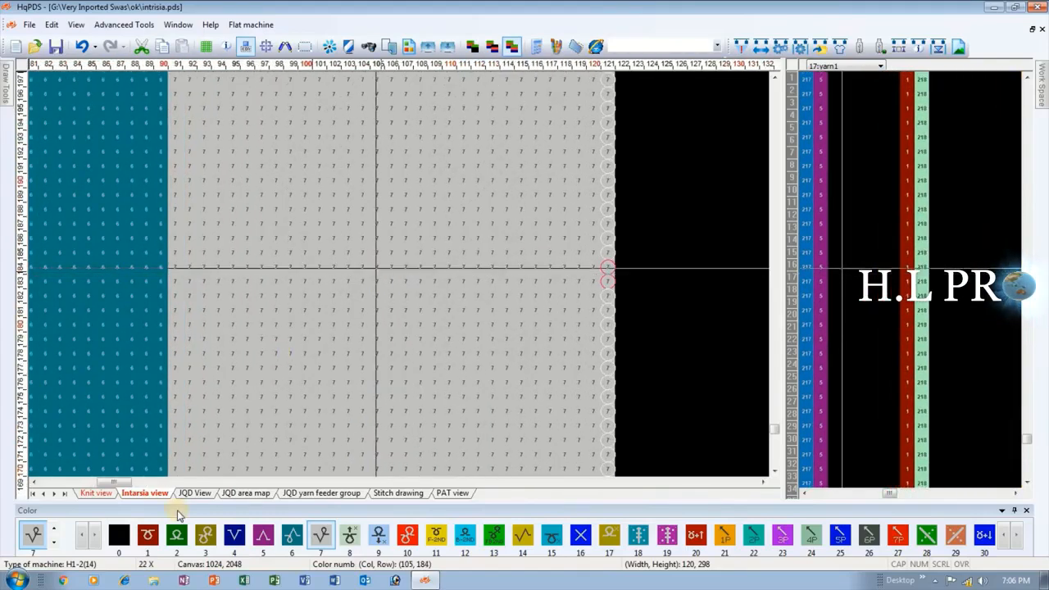
Examine the color numbers, boundaries and lower edge of the three filled sections in the Intarsia view.
{"action": "scroll", "coordinate": [298, 279], "scroll_direction": "down", "scroll_amount": 2}
{"action": "scroll", "coordinate": [179, 281], "scroll_direction": "down", "scroll_amount": 1}
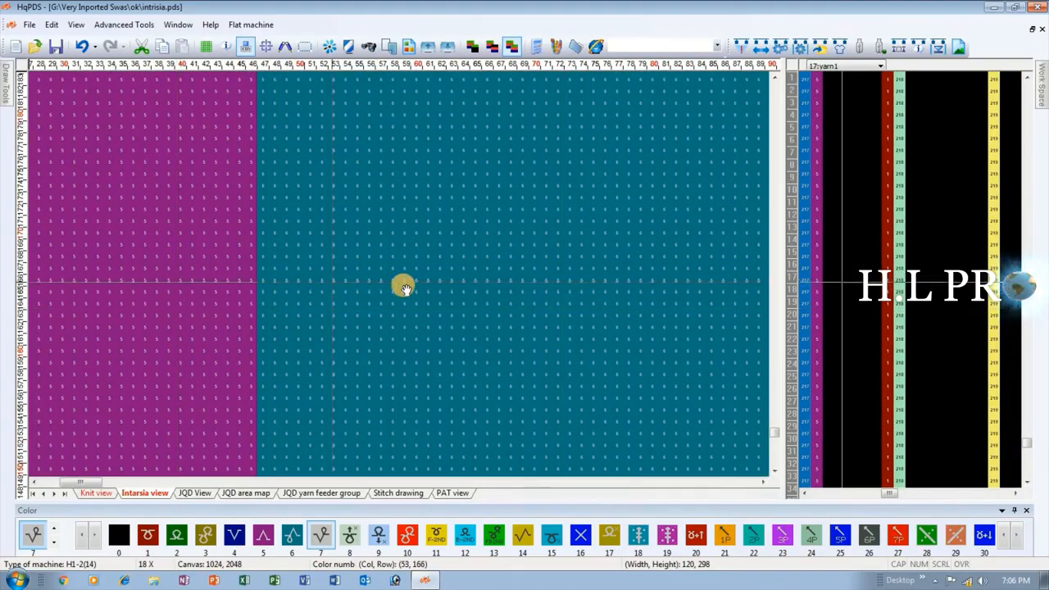
{"action": "scroll", "coordinate": [685, 264], "scroll_direction": "down", "scroll_amount": 2}
{"action": "scroll", "coordinate": [466, 263], "scroll_direction": "up", "scroll_amount": 2}
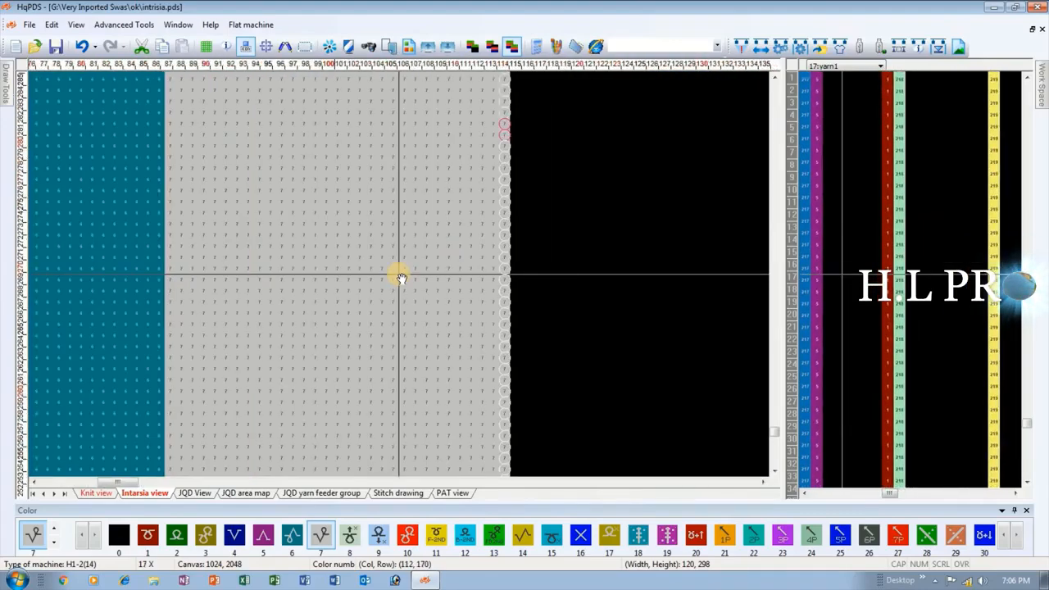
{"action": "scroll", "coordinate": [398, 272], "scroll_direction": "down", "scroll_amount": 6}
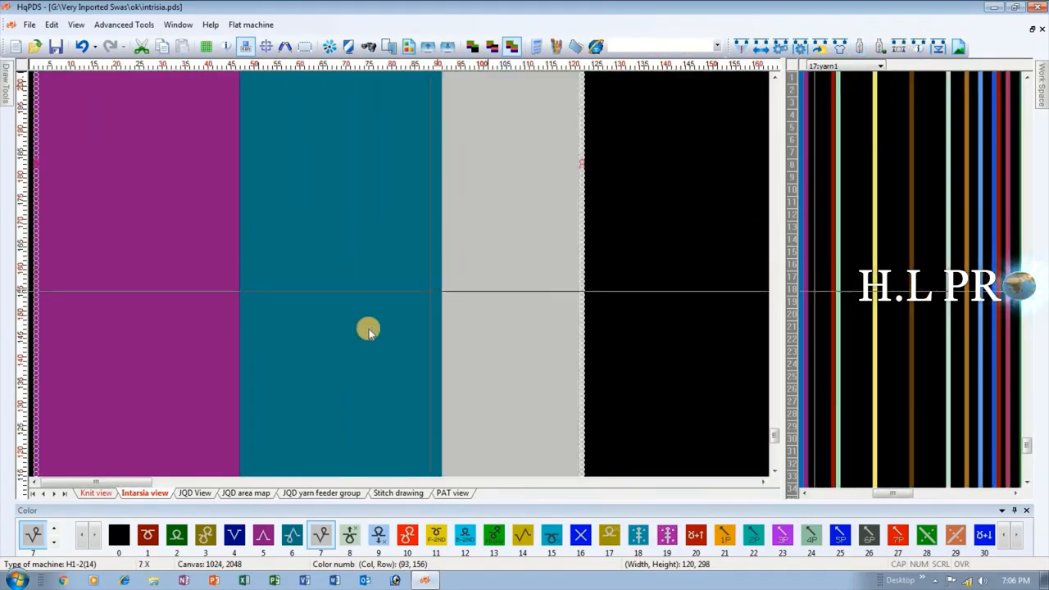
{"action": "scroll", "coordinate": [267, 273], "scroll_direction": "down", "scroll_amount": 1}
{"action": "scroll", "coordinate": [199, 468], "scroll_direction": "down", "scroll_amount": 1}
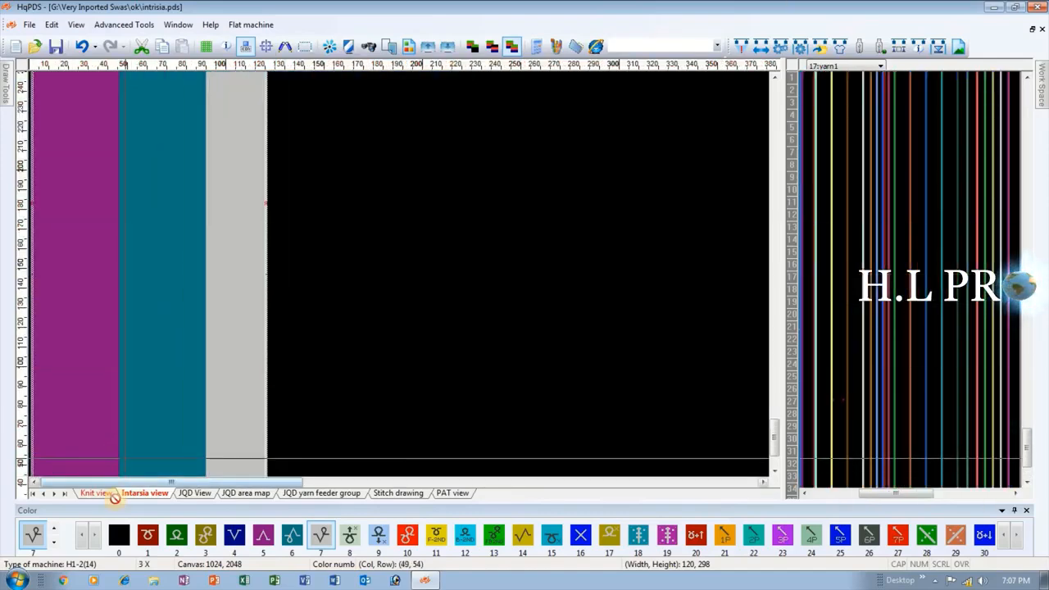
{"action": "scroll", "coordinate": [158, 436], "scroll_direction": "up", "scroll_amount": 1}
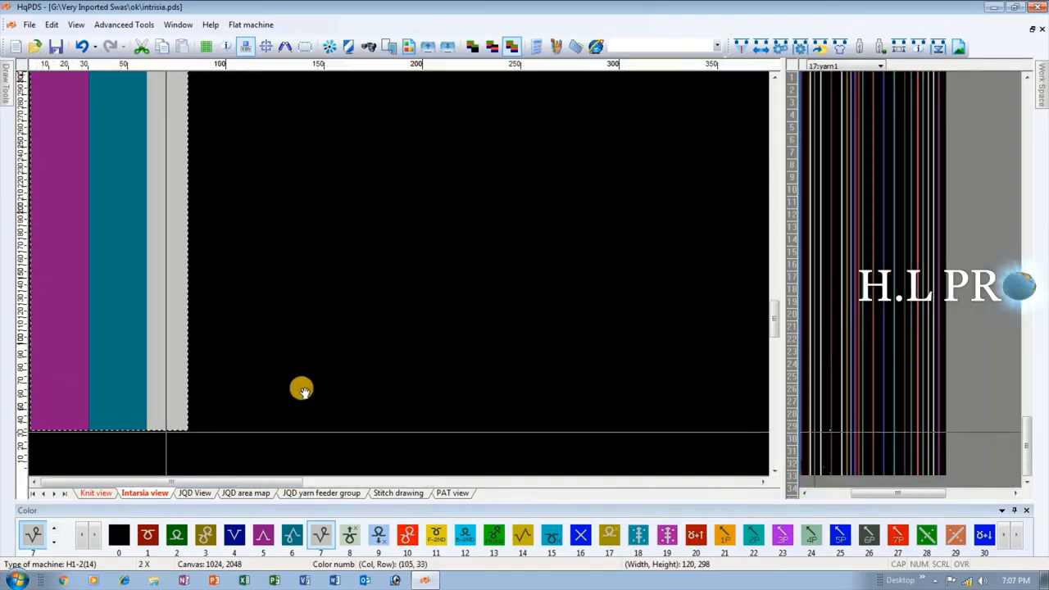
{"action": "scroll", "coordinate": [400, 330], "scroll_direction": "up", "scroll_amount": 2}
{"action": "scroll", "coordinate": [352, 275], "scroll_direction": "down", "scroll_amount": 1}
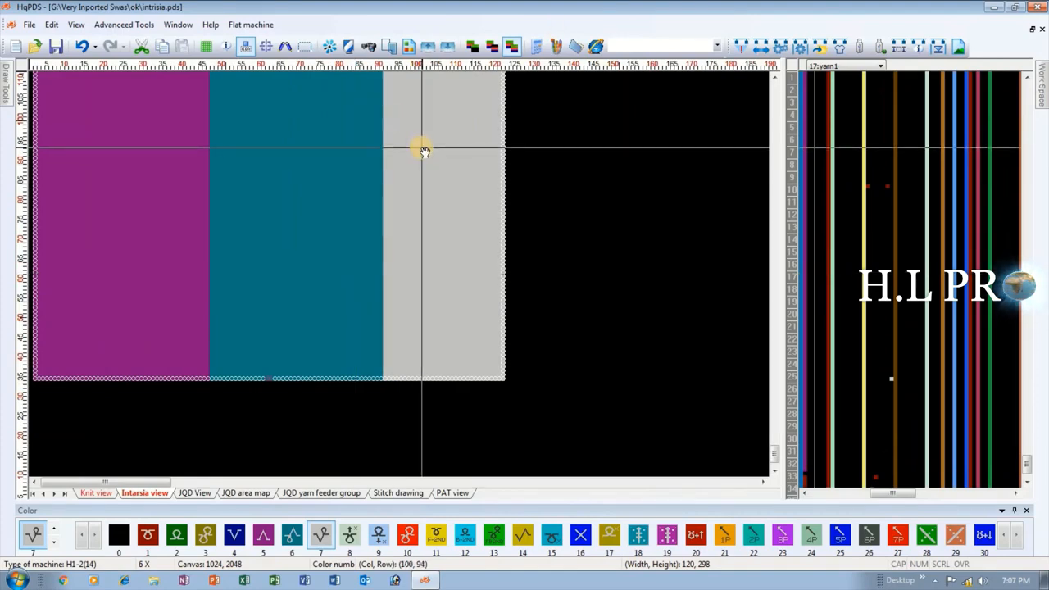
{"action": "scroll", "coordinate": [398, 276], "scroll_direction": "up", "scroll_amount": 2}
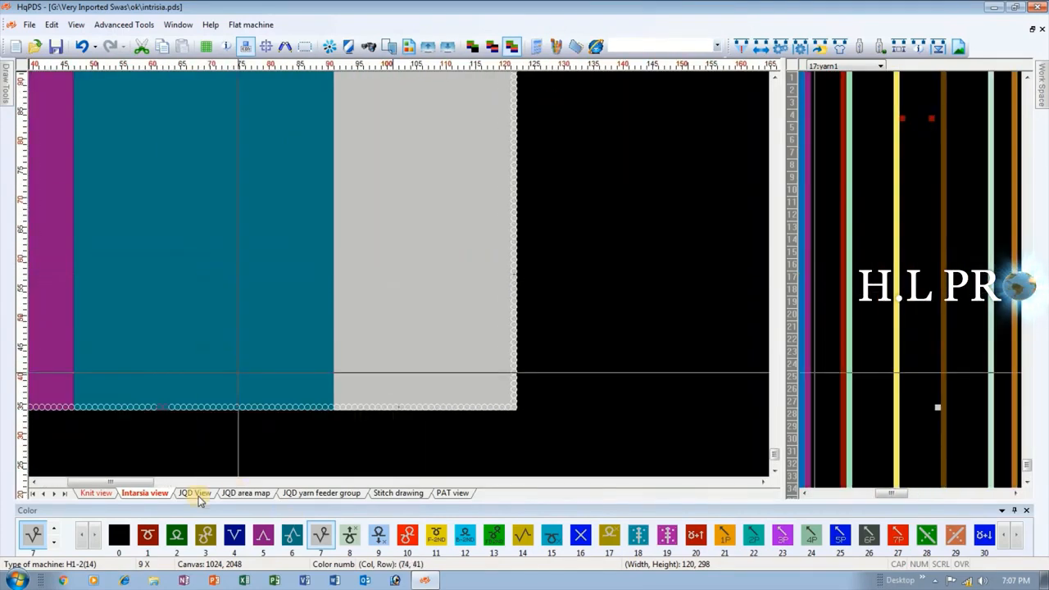
Compare the three color sections in the Knit view with the matching sections in the Intarsia view, including their stitch symbols.
{"action": "left_click", "coordinate": [95, 492]}
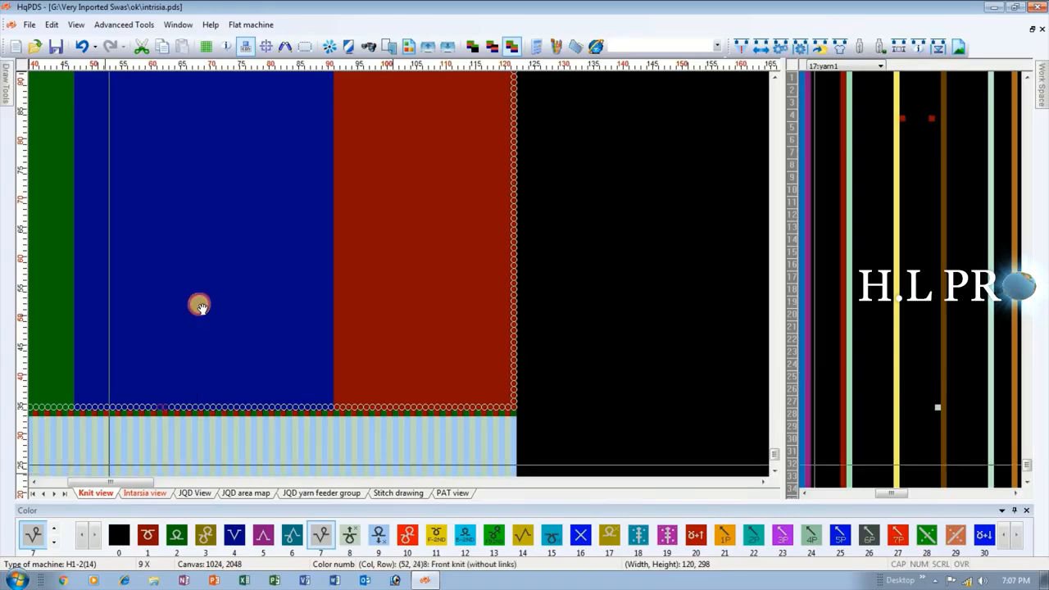
{"action": "scroll", "coordinate": [335, 274], "scroll_direction": "down", "scroll_amount": 1}
{"action": "scroll", "coordinate": [238, 313], "scroll_direction": "down", "scroll_amount": 2}
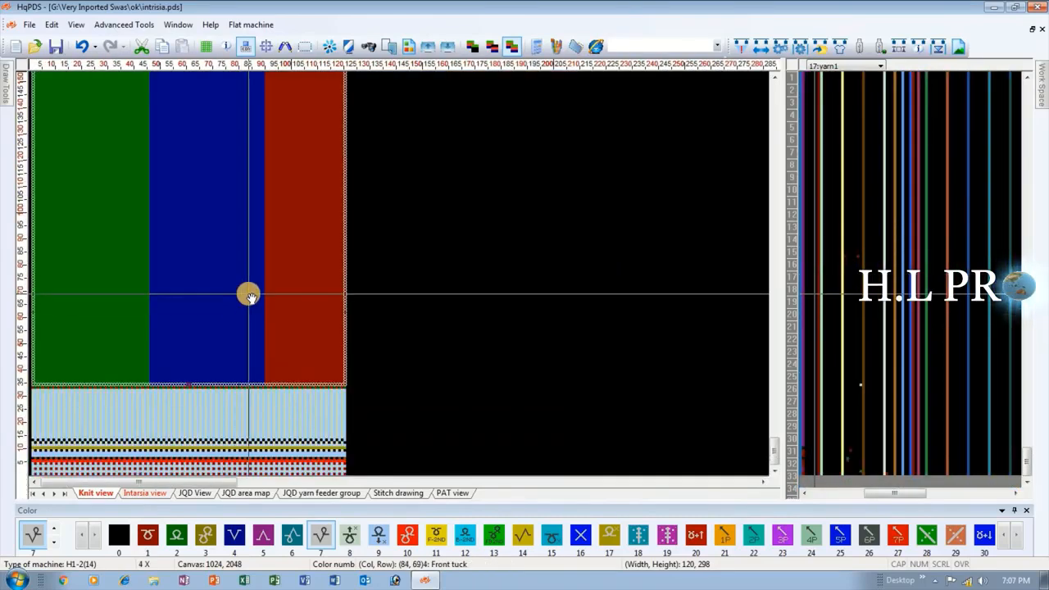
{"action": "scroll", "coordinate": [215, 307], "scroll_direction": "up", "scroll_amount": 3}
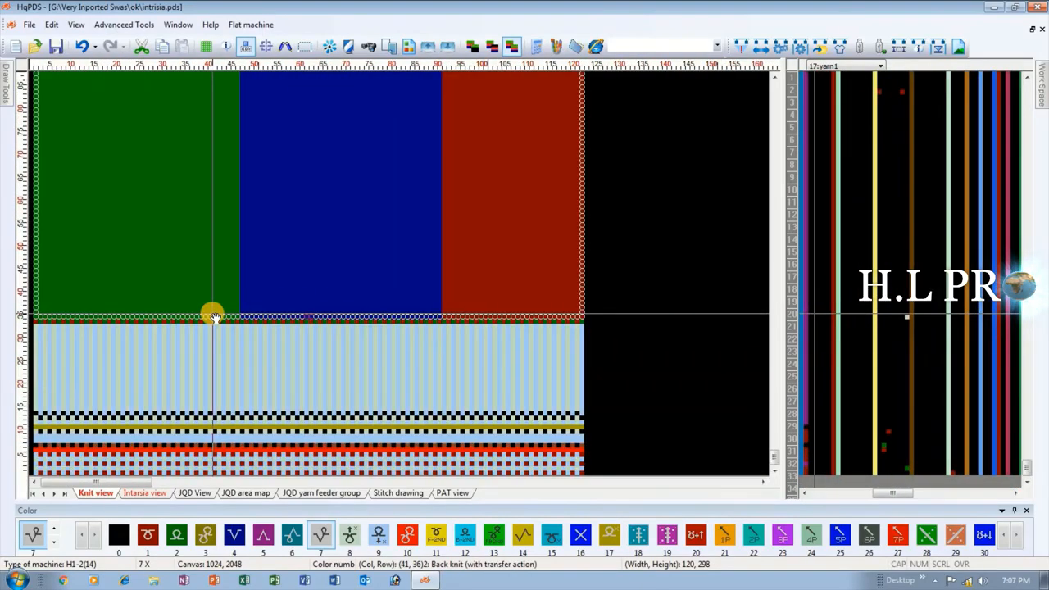
{"action": "scroll", "coordinate": [274, 276], "scroll_direction": "up", "scroll_amount": 2}
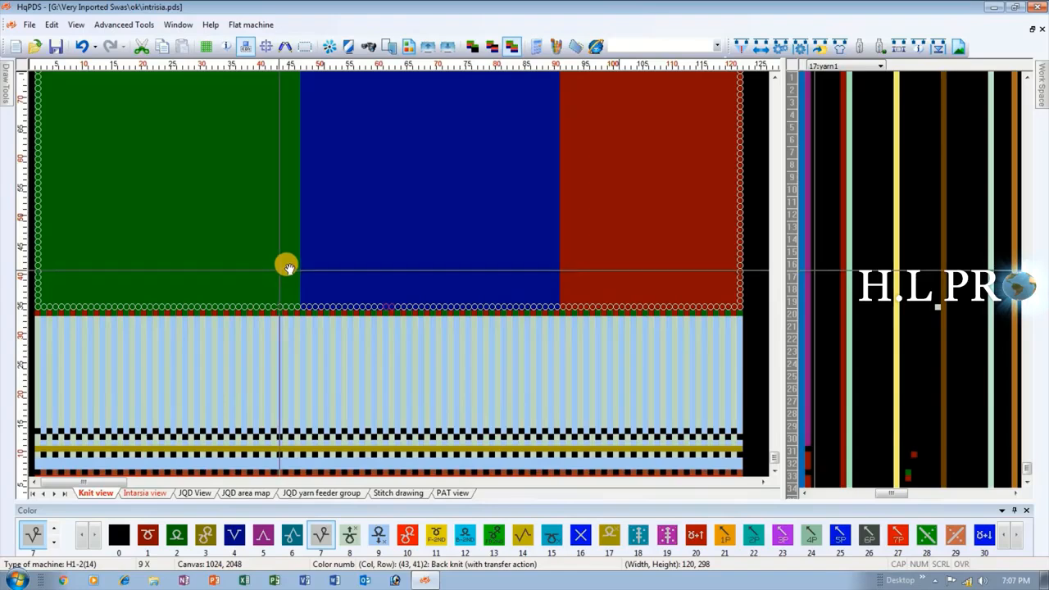
{"action": "scroll", "coordinate": [253, 274], "scroll_direction": "down", "scroll_amount": 3}
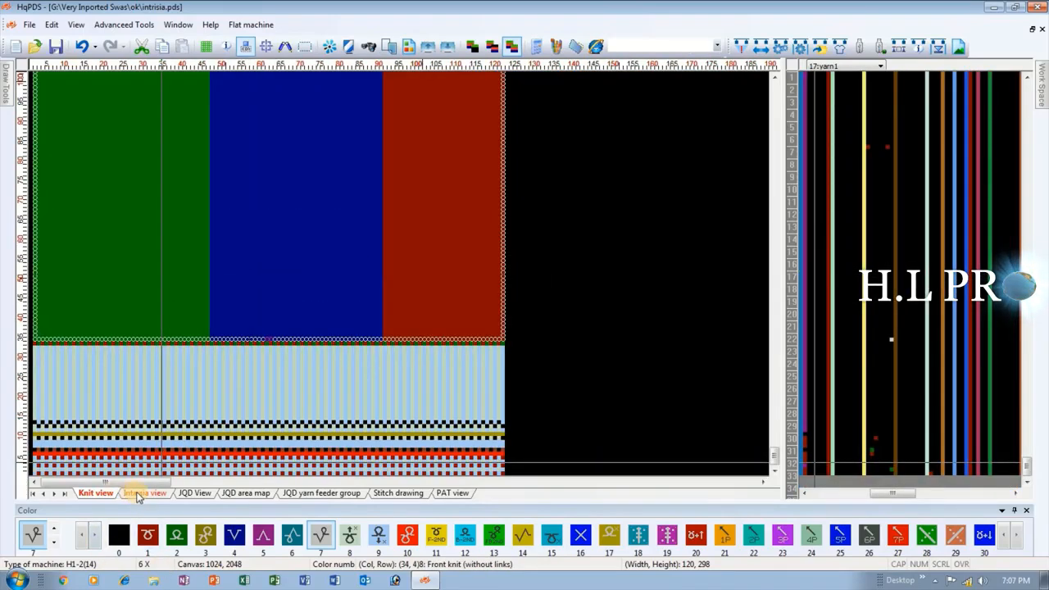
{"action": "left_click", "coordinate": [143, 492]}
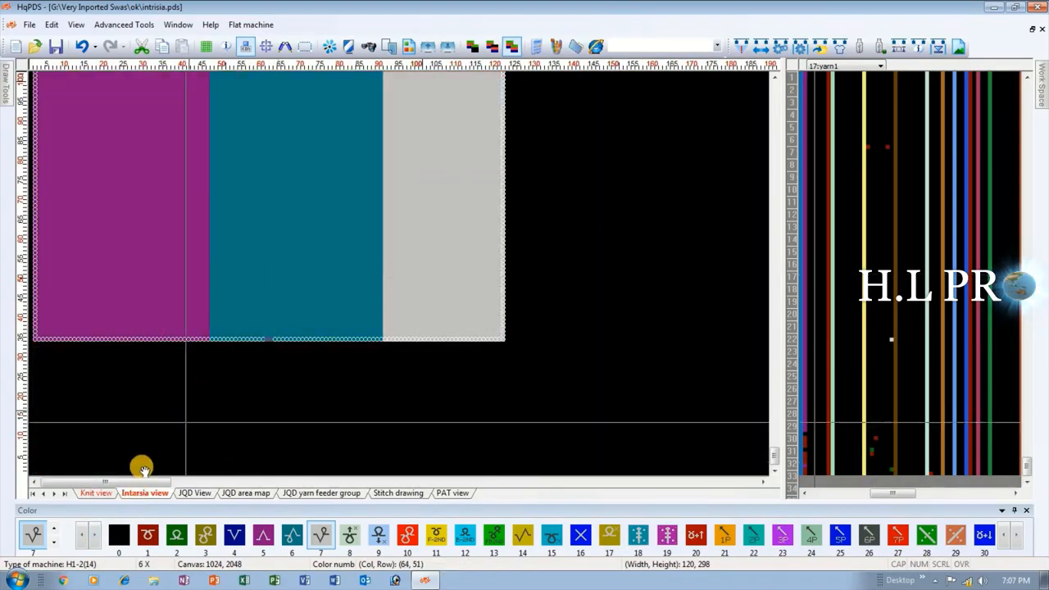
{"action": "left_click", "coordinate": [93, 494]}
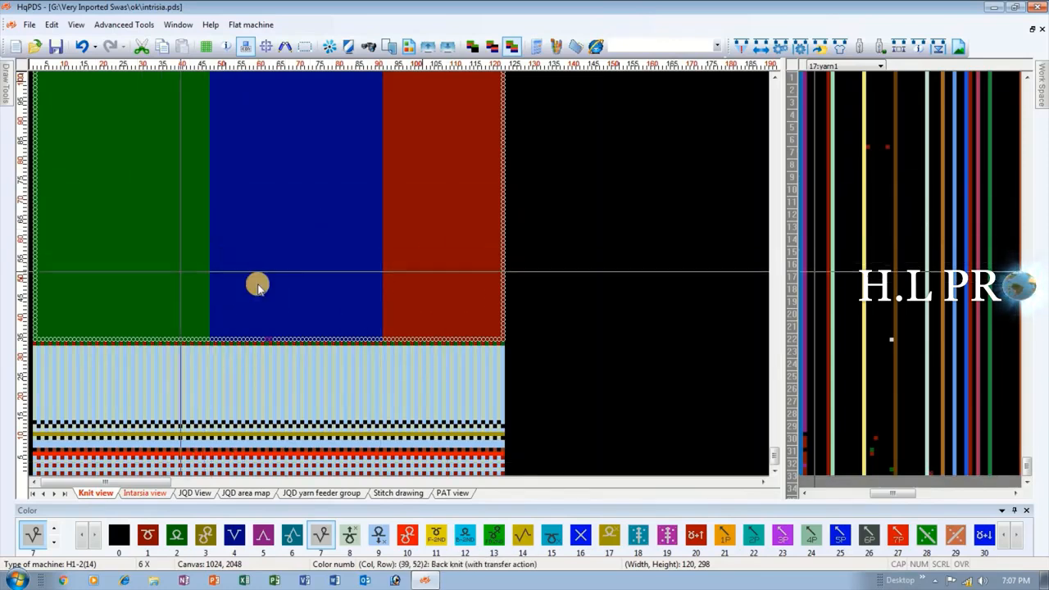
{"action": "scroll", "coordinate": [205, 273], "scroll_direction": "up", "scroll_amount": 1}
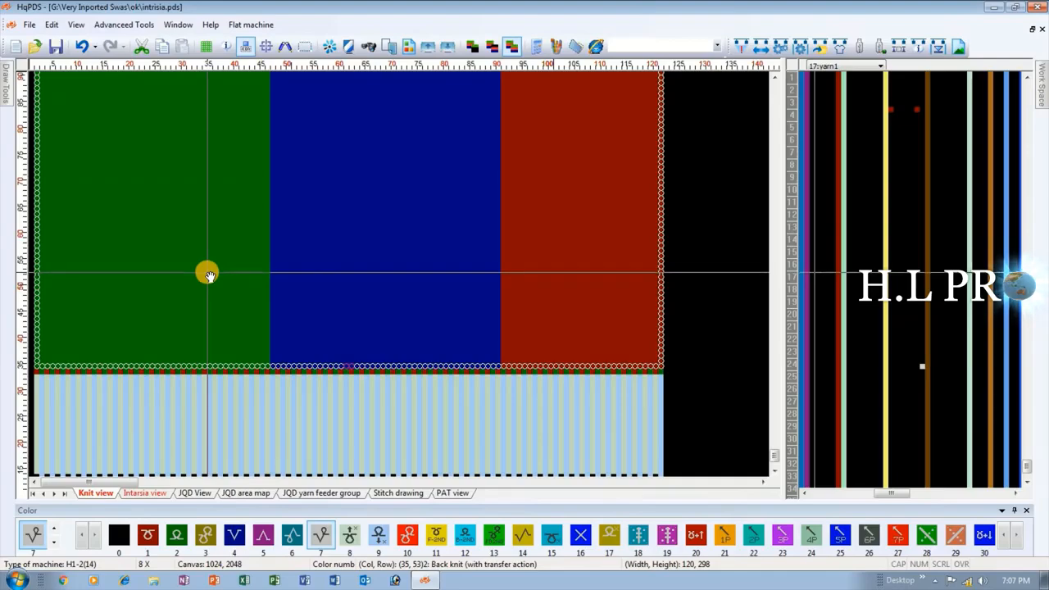
{"action": "scroll", "coordinate": [201, 274], "scroll_direction": "up", "scroll_amount": 4}
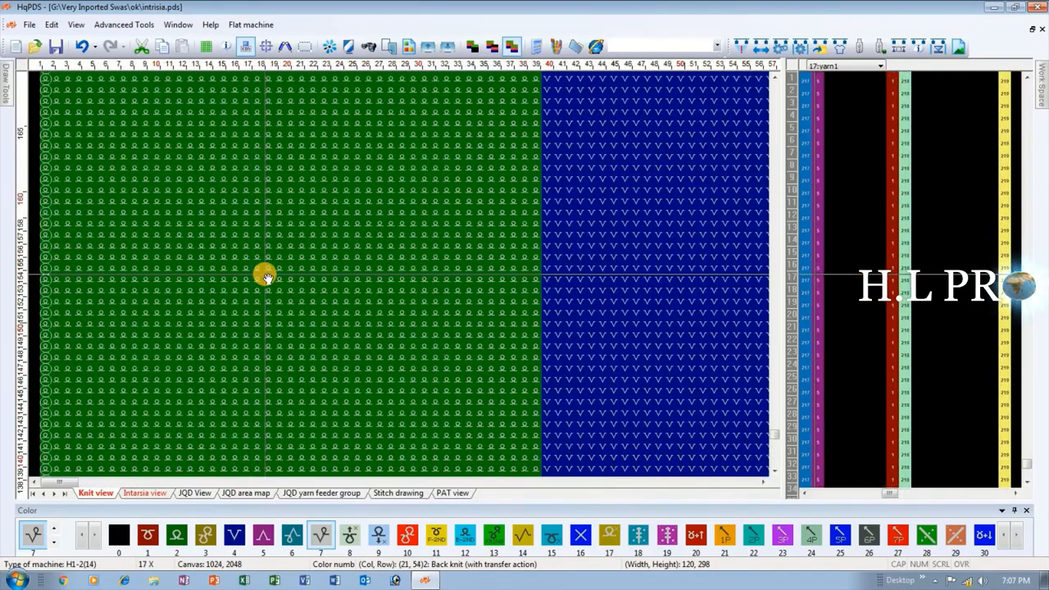
{"action": "scroll", "coordinate": [330, 273], "scroll_direction": "down", "scroll_amount": 1}
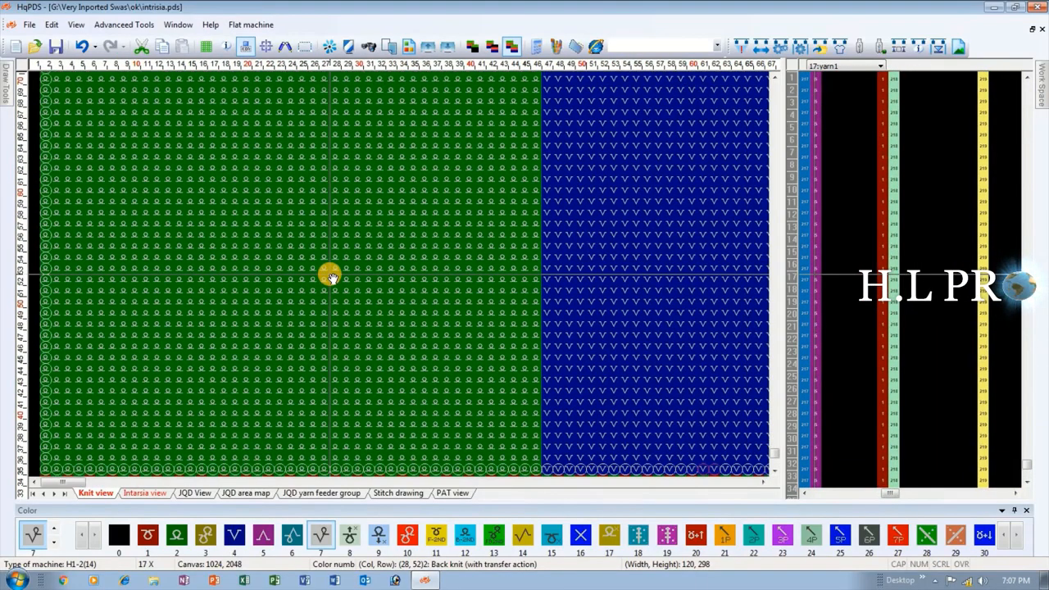
{"action": "scroll", "coordinate": [285, 273], "scroll_direction": "down", "scroll_amount": 1}
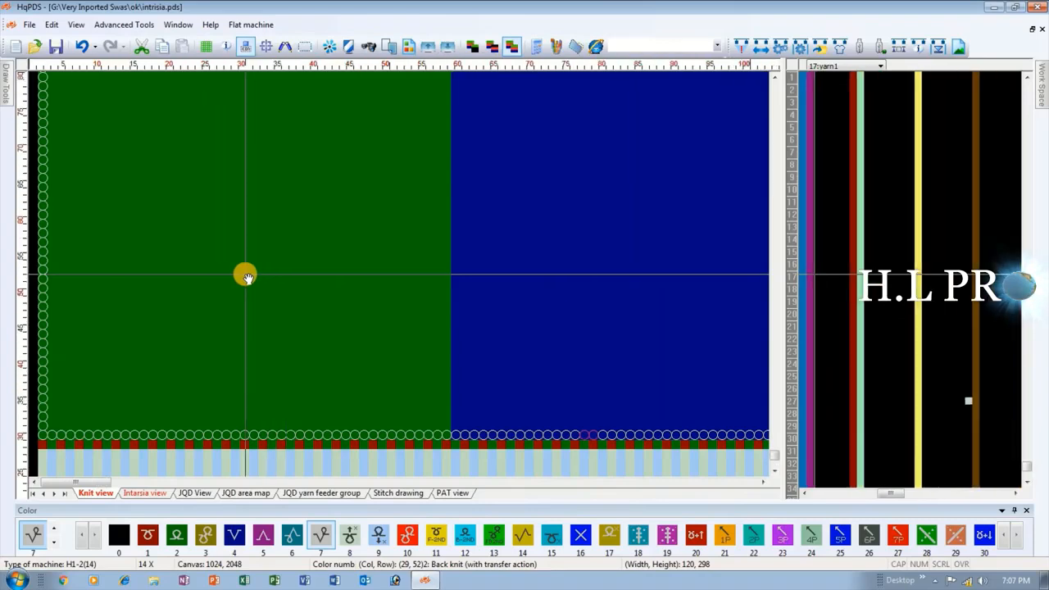
{"action": "scroll", "coordinate": [243, 273], "scroll_direction": "down", "scroll_amount": 2}
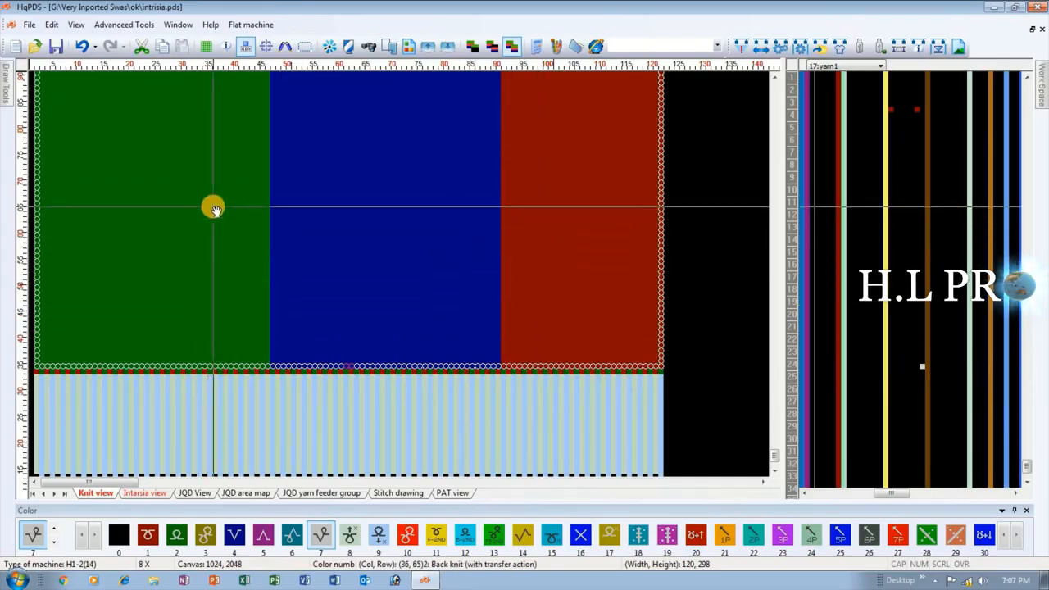
Fill the green and blue sections in the Knit view with color 1, Front knit (with transfer action).
{"action": "left_click", "coordinate": [221, 211]}
{"action": "left_click", "coordinate": [287, 214]}
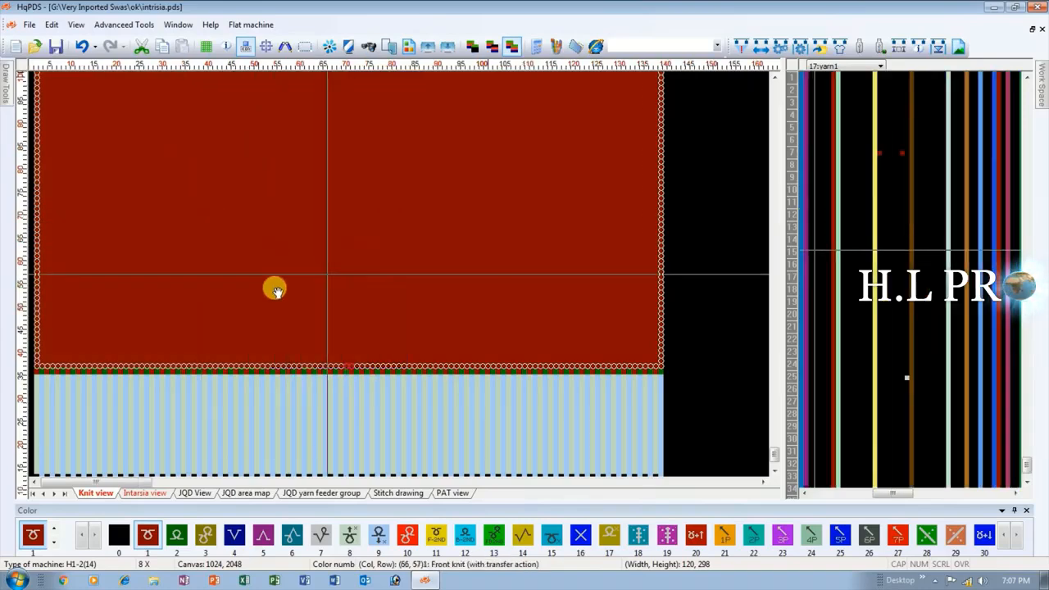
{"action": "scroll", "coordinate": [129, 403], "scroll_direction": "down", "scroll_amount": 3}
{"action": "scroll", "coordinate": [129, 402], "scroll_direction": "down", "scroll_amount": 3}
{"action": "scroll", "coordinate": [143, 290], "scroll_direction": "up", "scroll_amount": 3}
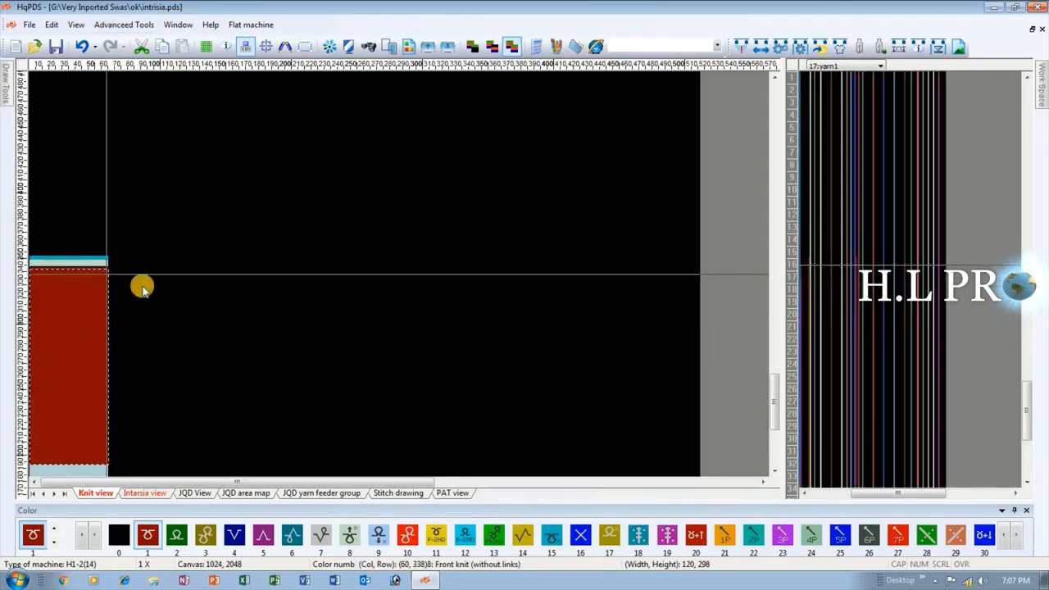
{"action": "scroll", "coordinate": [200, 279], "scroll_direction": "up", "scroll_amount": 2}
{"action": "left_click_drag", "start_coordinate": [211, 368], "coordinate": [136, 261]}
{"action": "scroll", "coordinate": [134, 262], "scroll_direction": "down", "scroll_amount": 3}
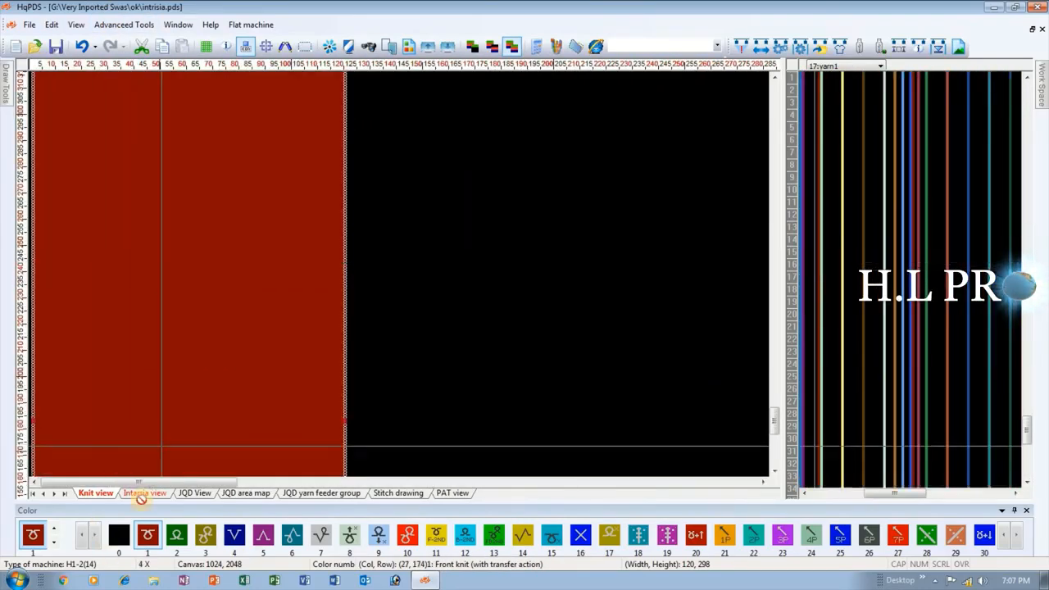
Show the Intarsia view and examine the lower edge and color numbers of its sections.
{"action": "left_click", "coordinate": [145, 493]}
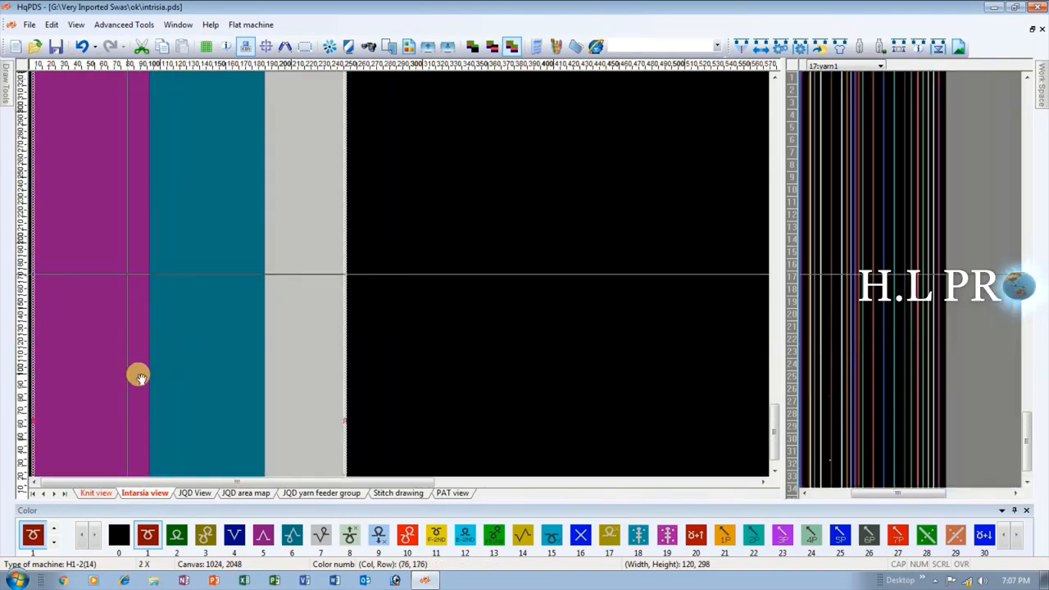
{"action": "scroll", "coordinate": [115, 393], "scroll_direction": "down", "scroll_amount": 2}
{"action": "scroll", "coordinate": [260, 330], "scroll_direction": "up", "scroll_amount": 7}
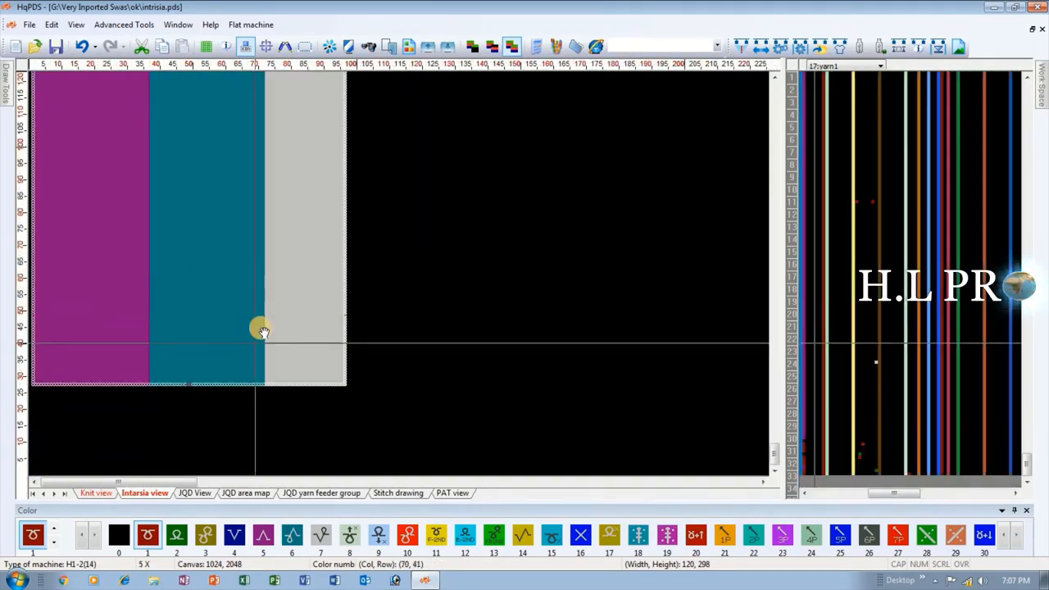
{"action": "scroll", "coordinate": [399, 276], "scroll_direction": "up", "scroll_amount": 8}
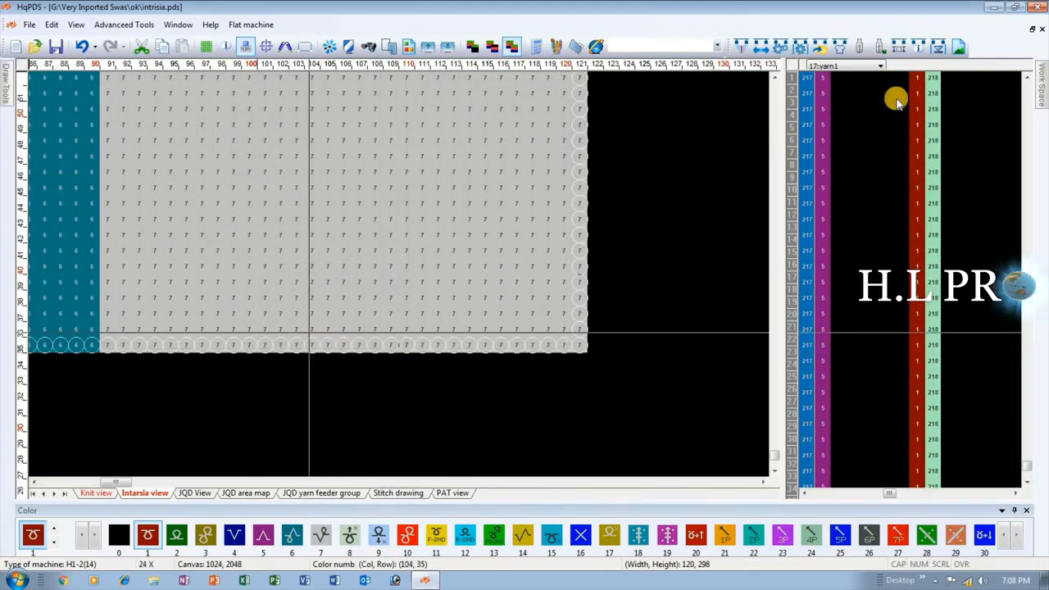
Show the weave mode (16) settings beside the Intarsia view and turn on the grid.
{"action": "left_click", "coordinate": [869, 69]}
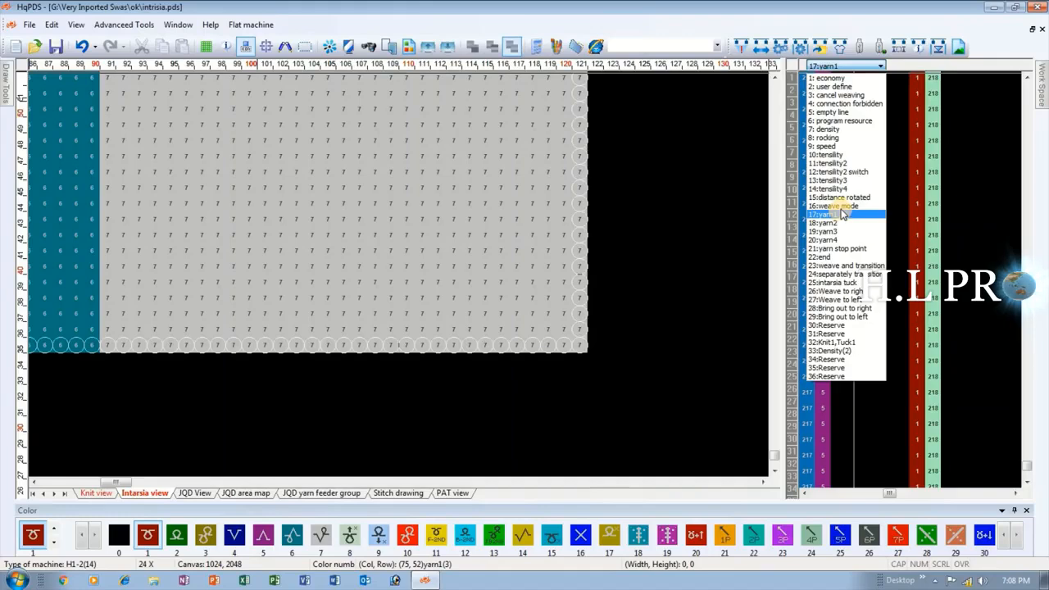
{"action": "left_click", "coordinate": [842, 207]}
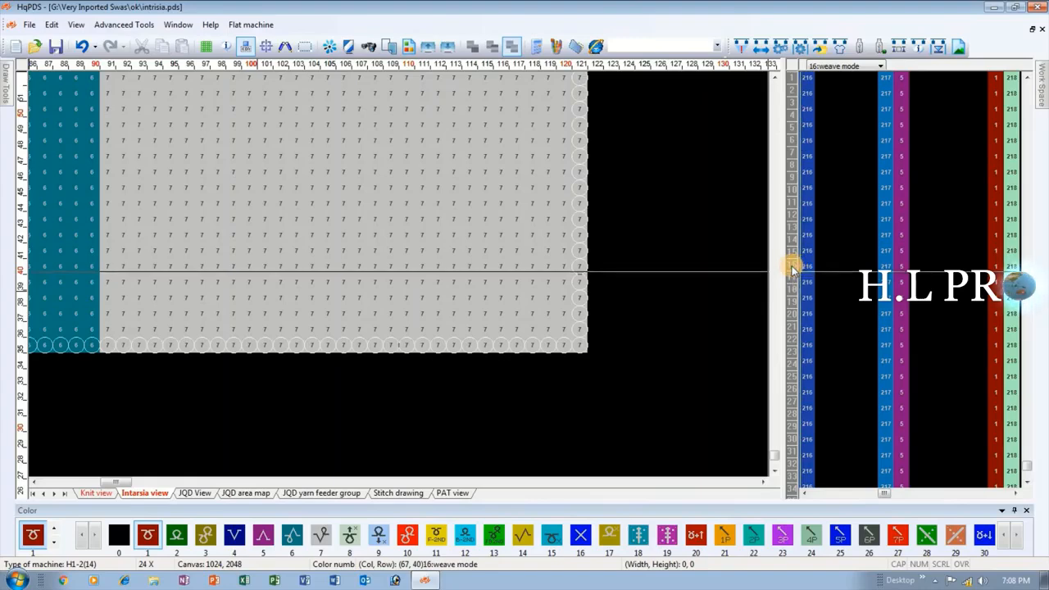
{"action": "left_click", "coordinate": [847, 65]}
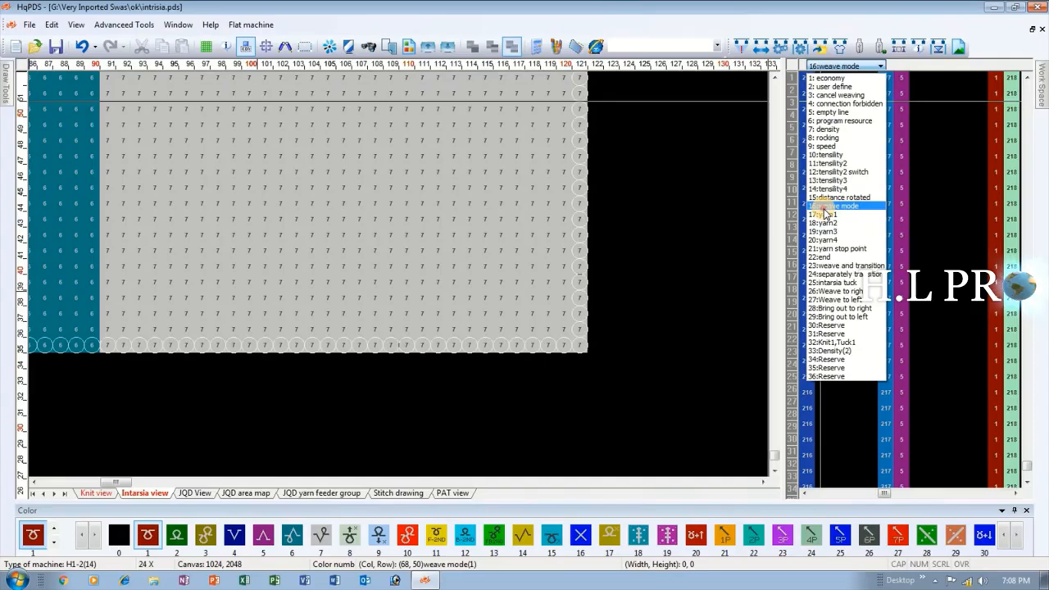
{"action": "left_click", "coordinate": [824, 208]}
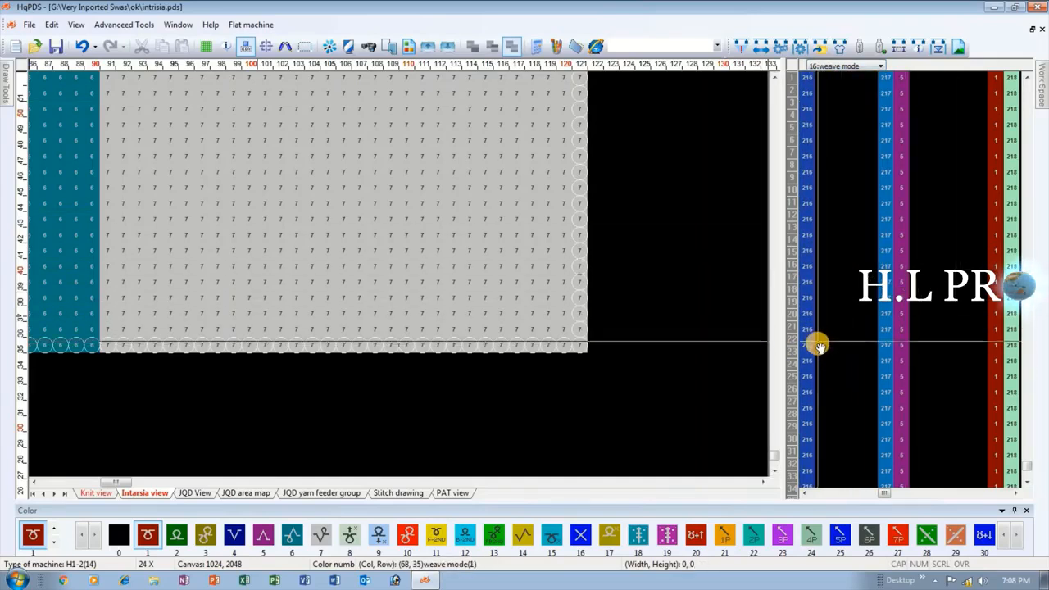
{"action": "scroll", "coordinate": [398, 276], "scroll_direction": "up", "scroll_amount": 2}
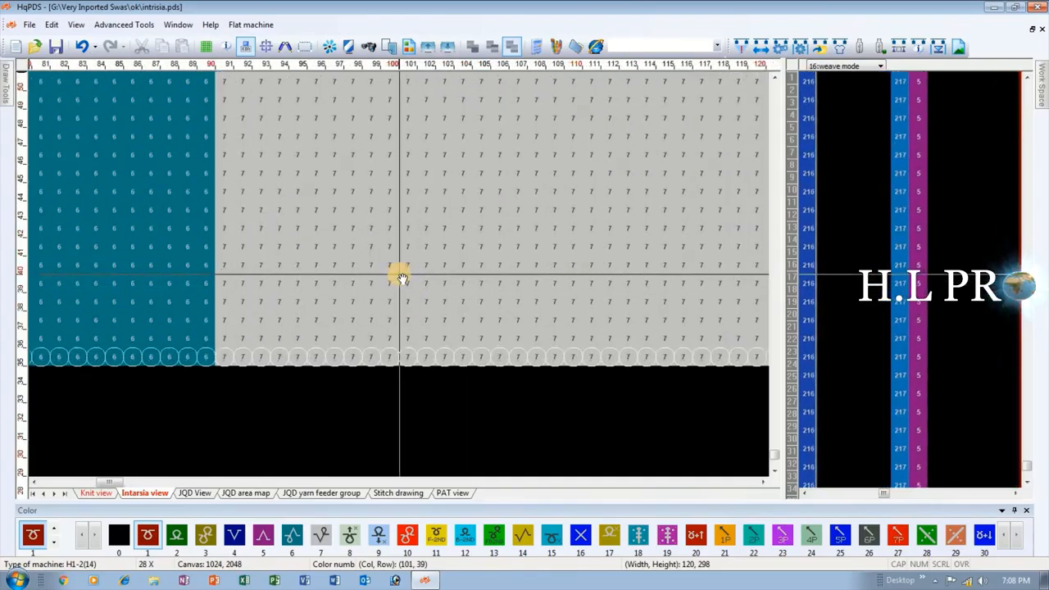
{"action": "scroll", "coordinate": [398, 274], "scroll_direction": "up", "scroll_amount": 1}
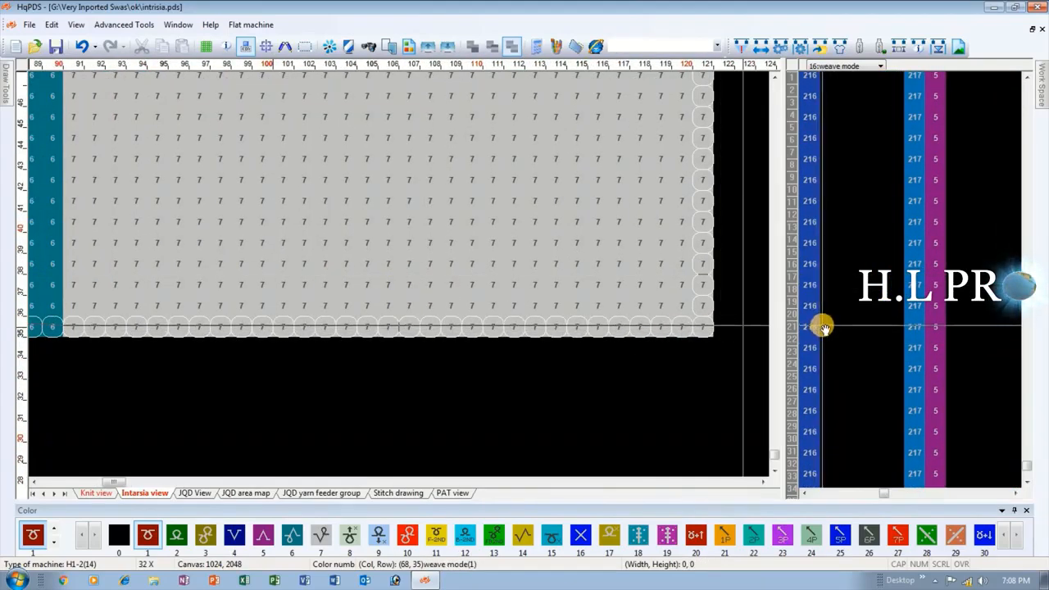
{"action": "left_click", "coordinate": [206, 47]}
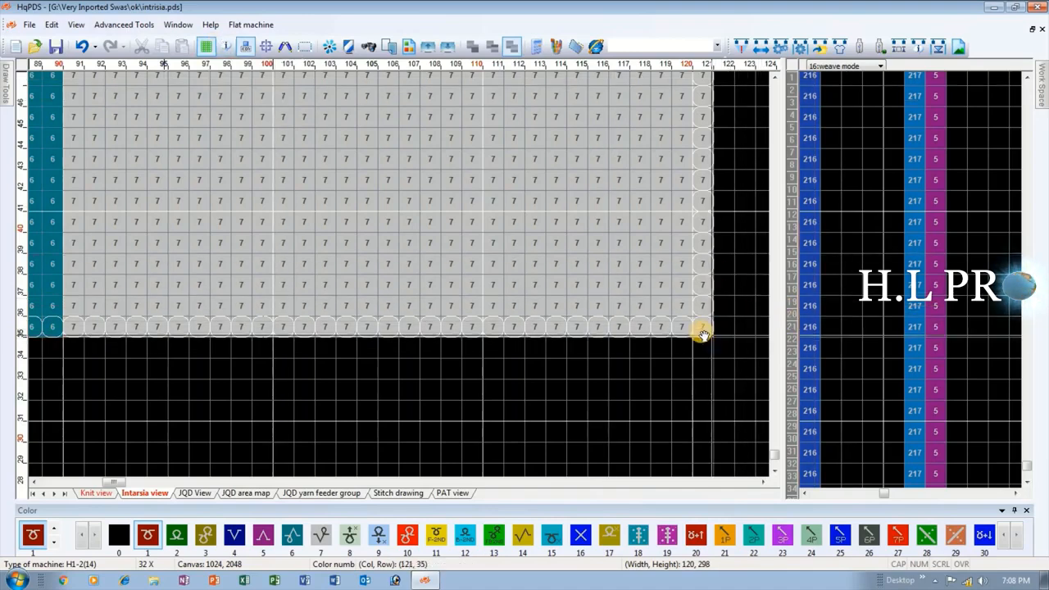
Set the weave mode of row 35, the lowest intarsia row, to 81 Intarsia with option 1 Common yarn feeder.
{"action": "right_click", "coordinate": [828, 326]}
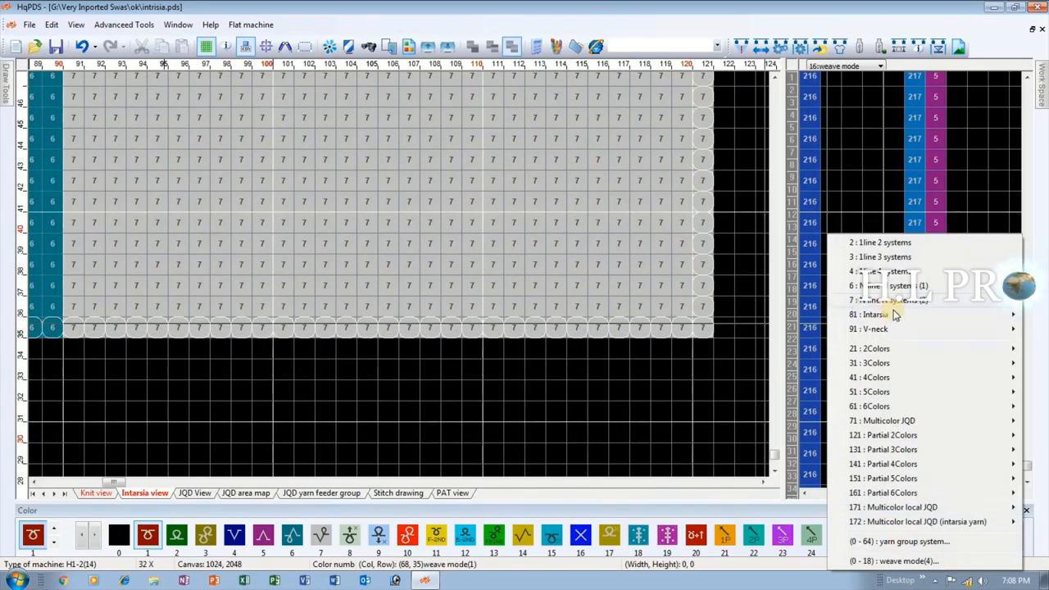
{"action": "mouse_move", "coordinate": [896, 315]}
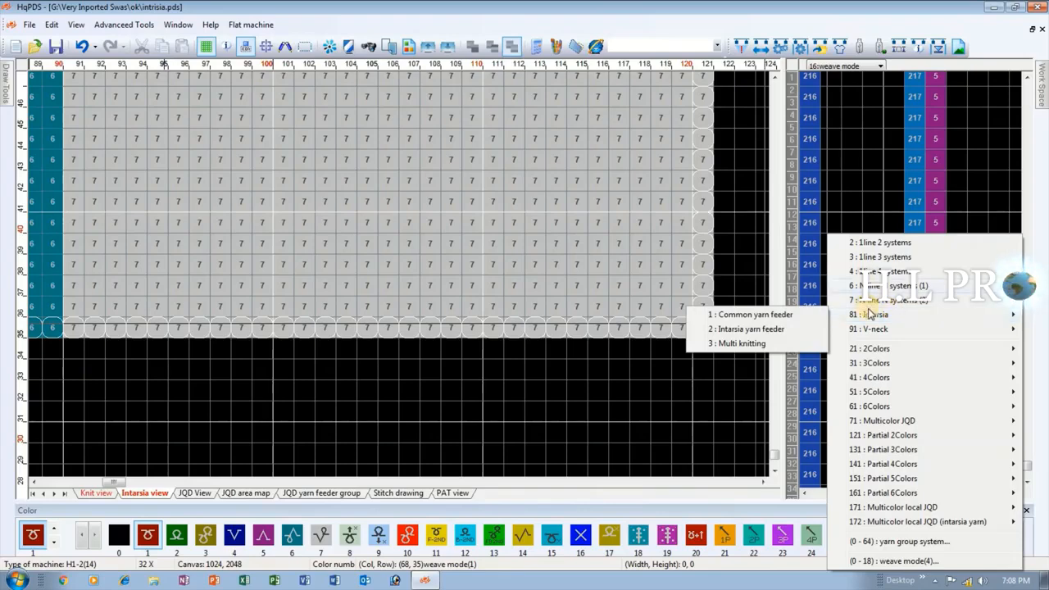
{"action": "left_click", "coordinate": [784, 315]}
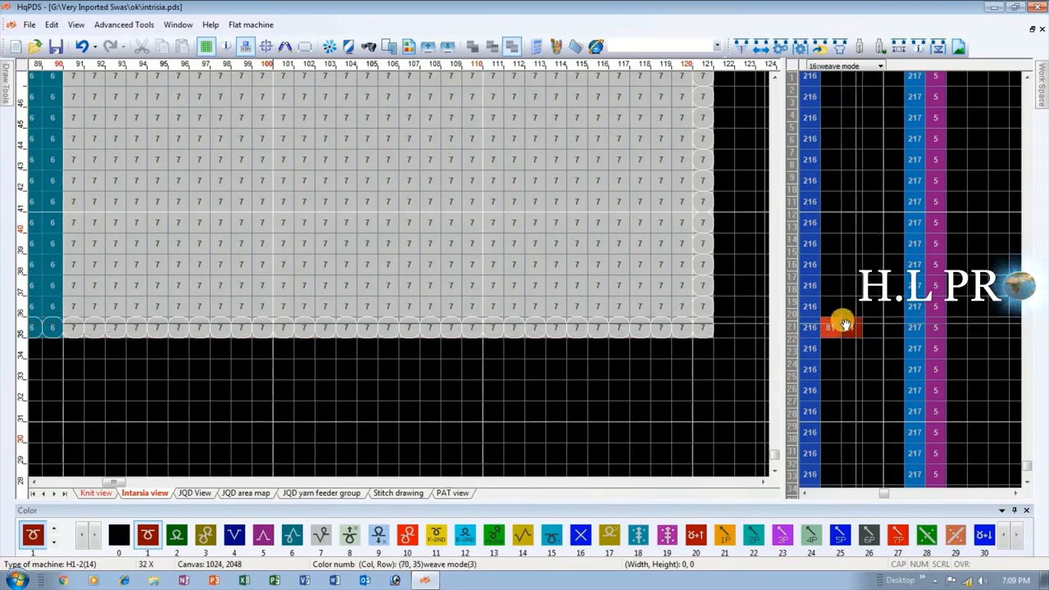
{"action": "right_click", "coordinate": [832, 325]}
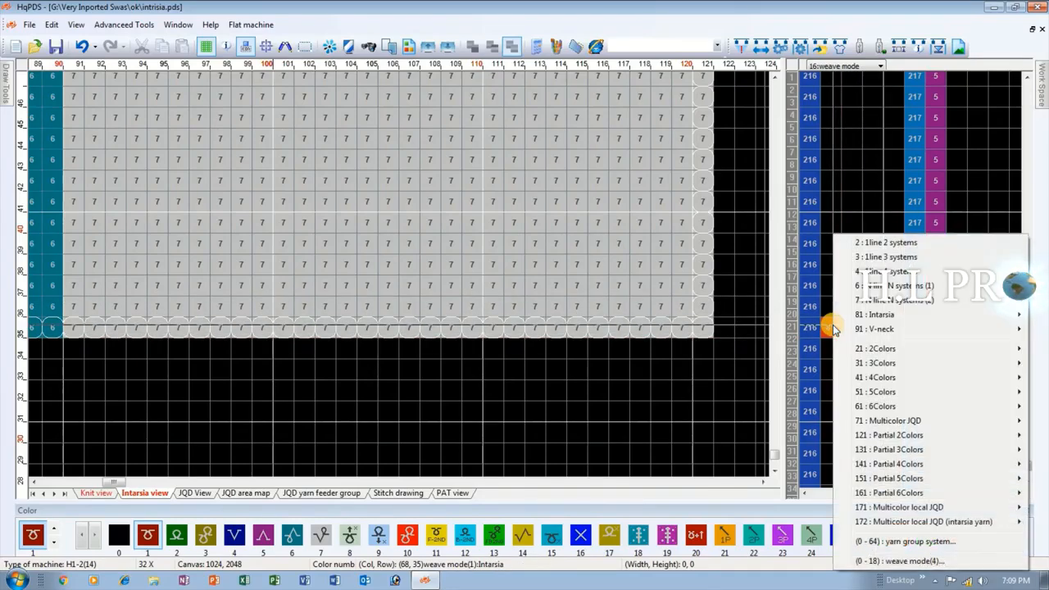
{"action": "mouse_move", "coordinate": [859, 318]}
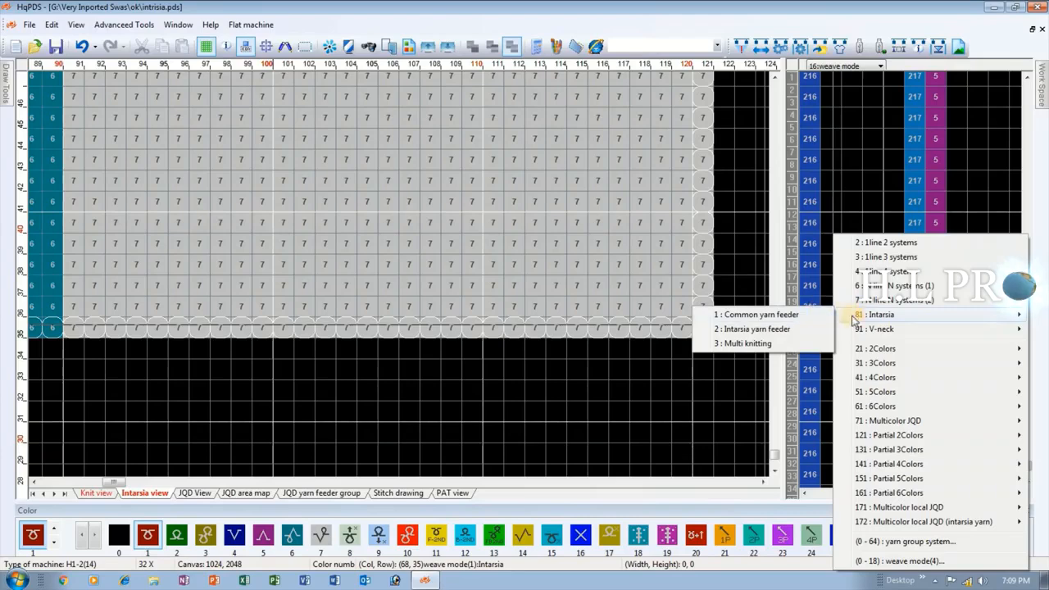
Set the weave mode of row 45 to 81 Intarsia with option 1 Common yarn feeder.
{"action": "left_click", "coordinate": [825, 116]}
{"action": "right_click", "coordinate": [825, 116]}
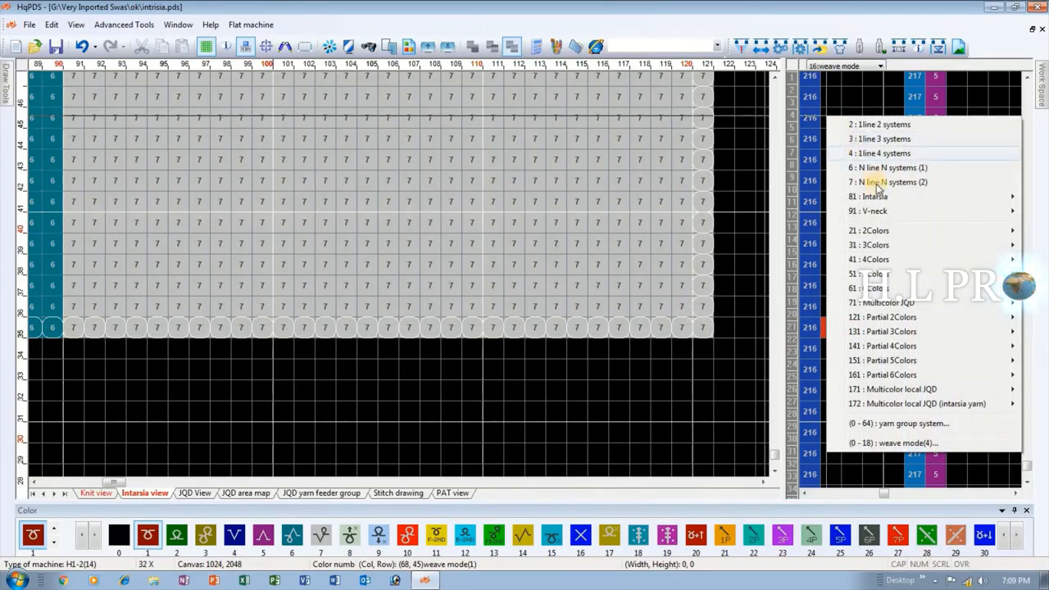
{"action": "mouse_move", "coordinate": [878, 199]}
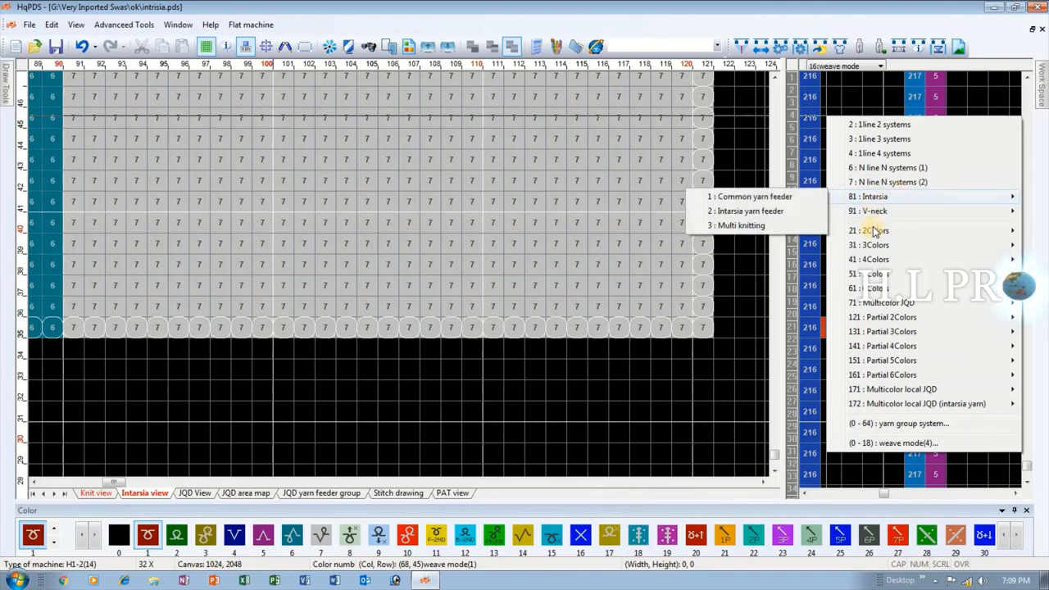
{"action": "left_click", "coordinate": [720, 200]}
{"action": "left_click", "coordinate": [843, 120]}
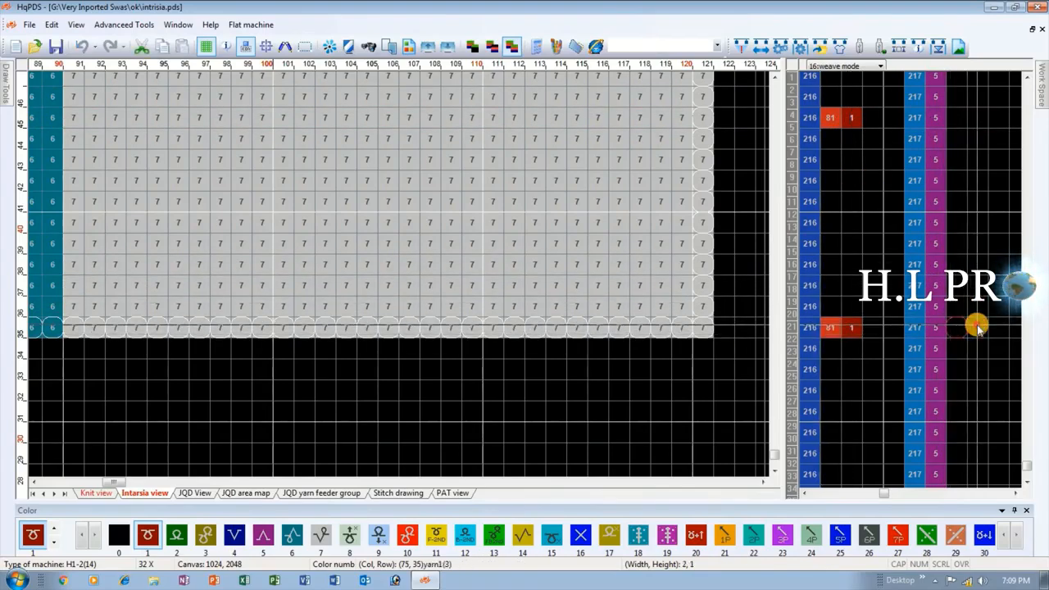
Copy row 35's control cells, from weave mode through the yarn1 cells, upward with linear copy to row 332, the top intarsia row.
{"action": "left_click_drag", "start_coordinate": [976, 327], "coordinate": [831, 325]}
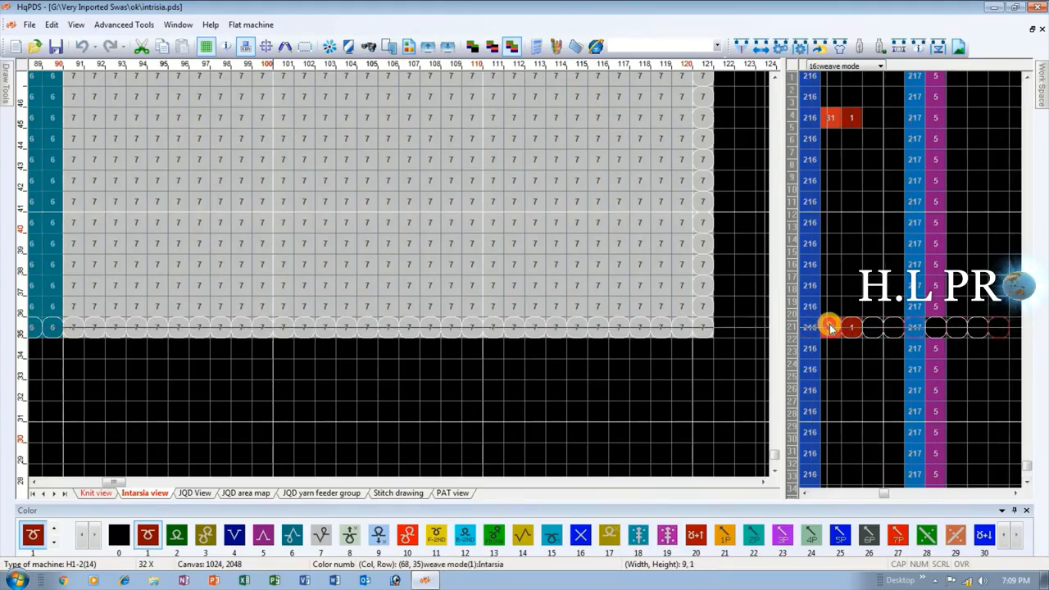
{"action": "key", "text": "l"}
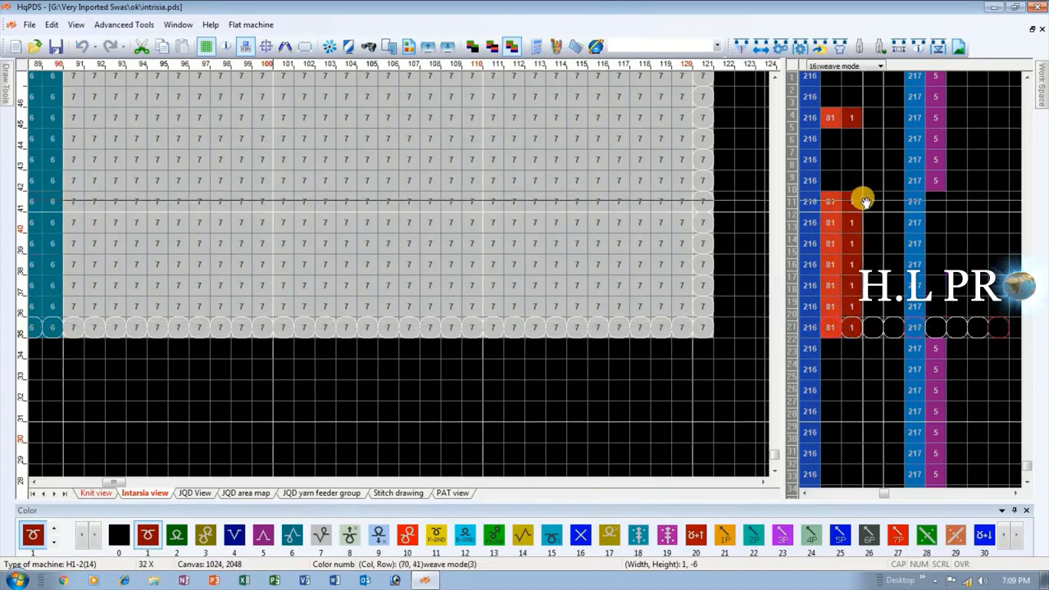
{"action": "right_click", "coordinate": [865, 200]}
{"action": "mouse_move", "coordinate": [4, 92]}
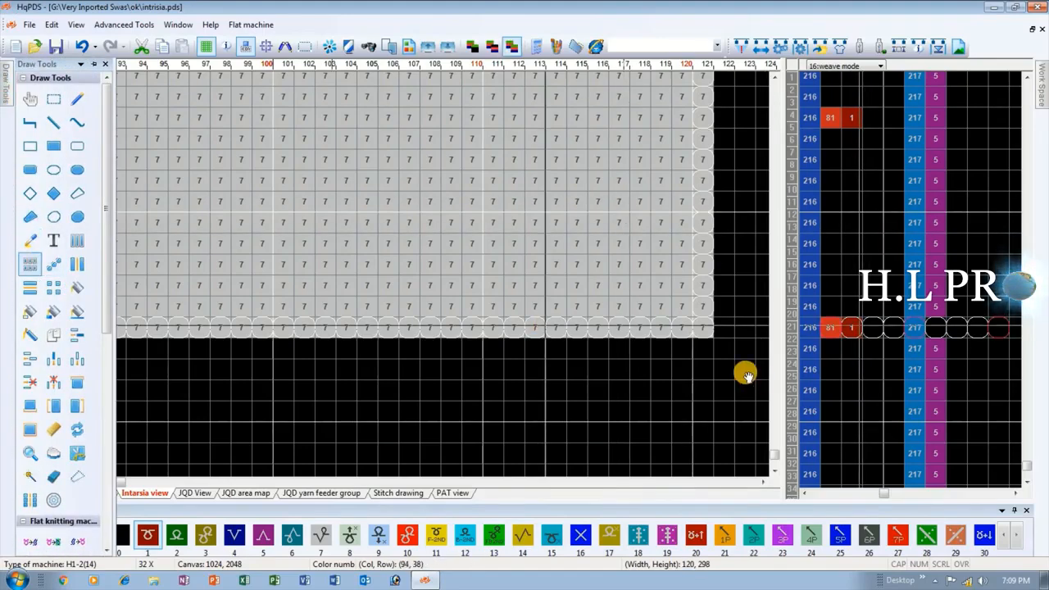
{"action": "left_click", "coordinate": [851, 329]}
{"action": "scroll", "coordinate": [840, 153], "scroll_direction": "down", "scroll_amount": 1}
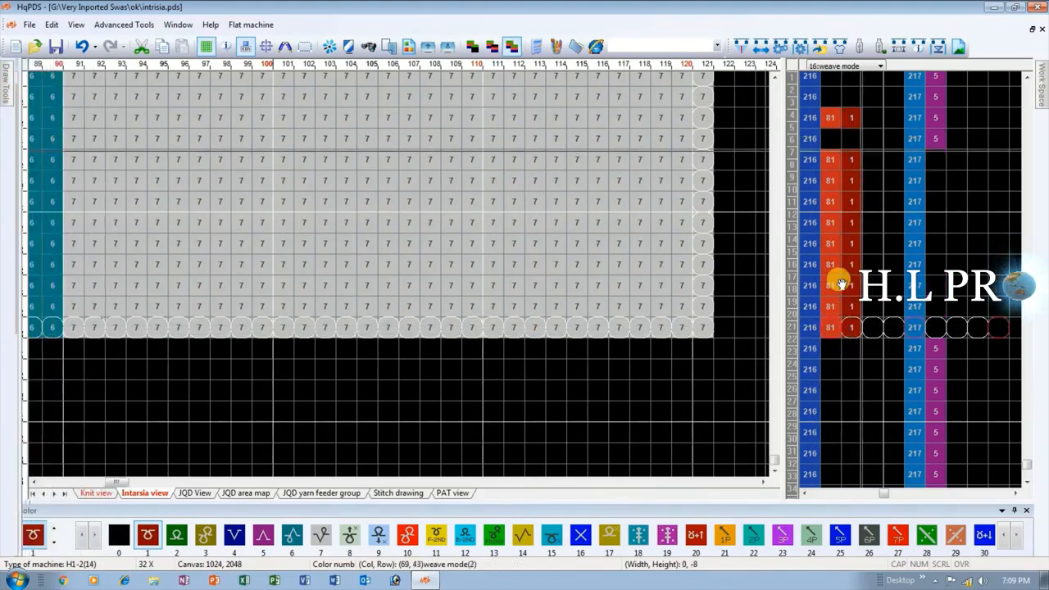
{"action": "scroll", "coordinate": [840, 281], "scroll_direction": "up", "scroll_amount": 1}
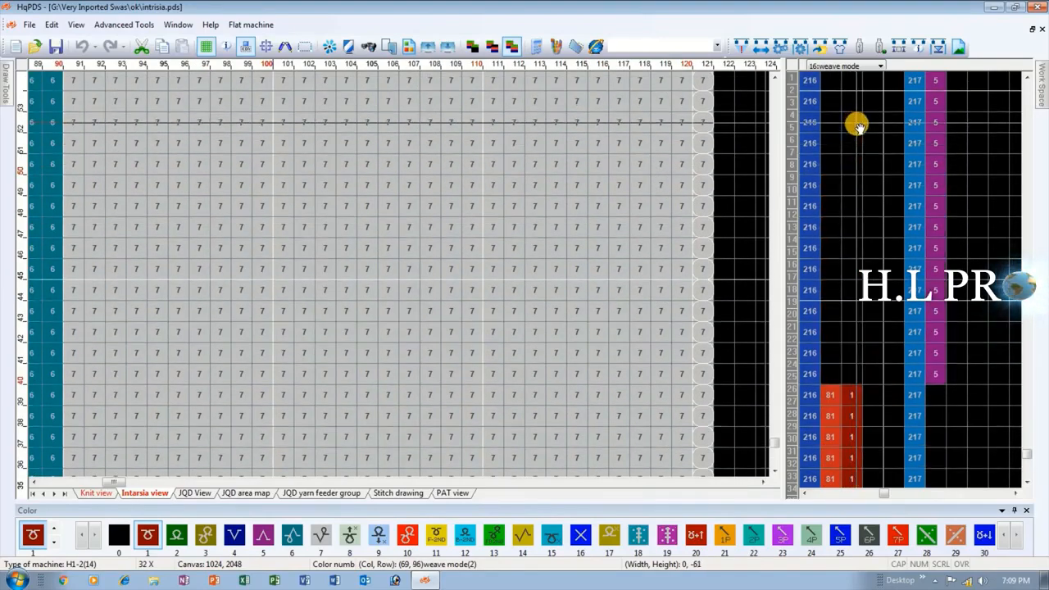
{"action": "scroll", "coordinate": [860, 149], "scroll_direction": "up", "scroll_amount": 15}
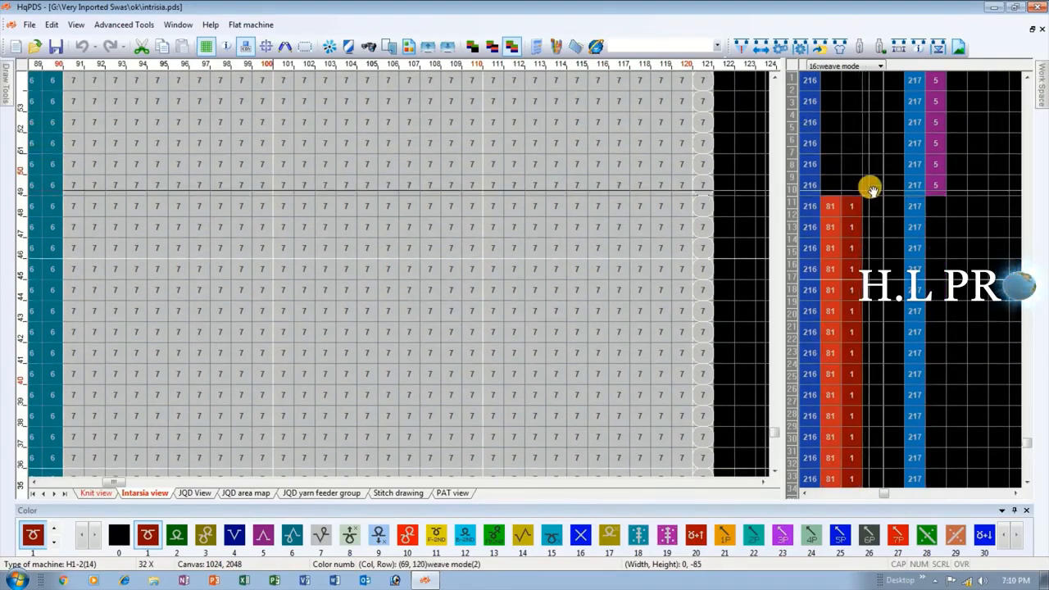
{"action": "scroll", "coordinate": [840, 136], "scroll_direction": "down", "scroll_amount": 1}
{"action": "scroll", "coordinate": [831, 229], "scroll_direction": "up", "scroll_amount": 2}
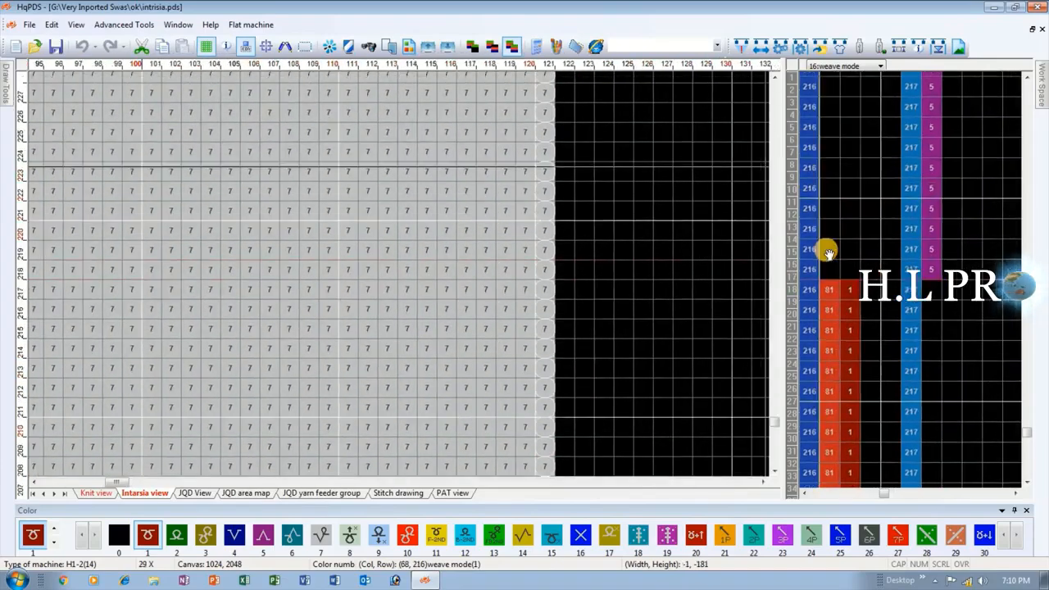
{"action": "scroll", "coordinate": [860, 151], "scroll_direction": "up", "scroll_amount": 20}
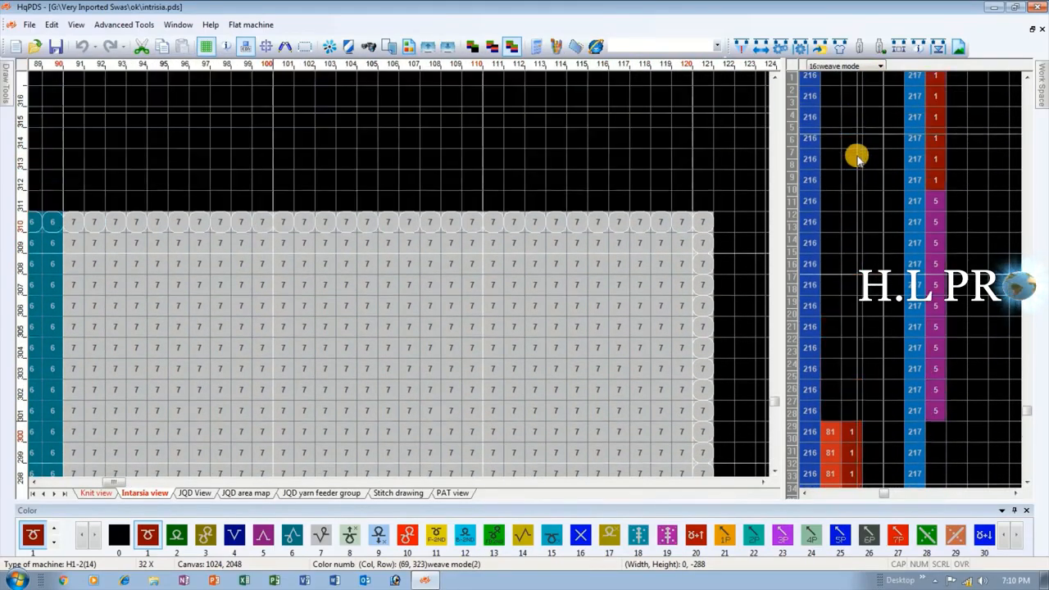
{"action": "left_click", "coordinate": [845, 385]}
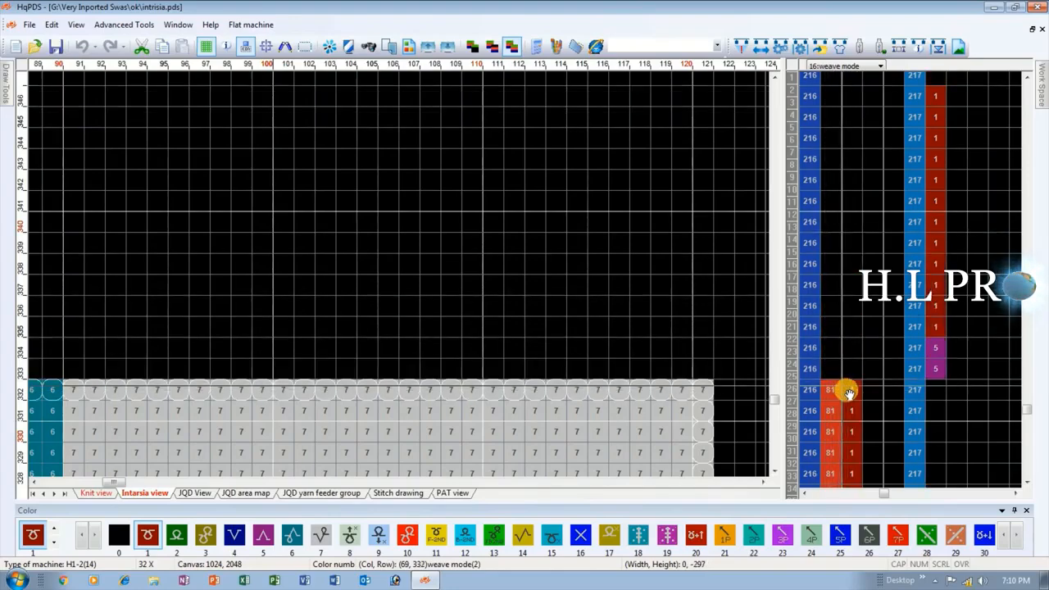
{"action": "scroll", "coordinate": [620, 416], "scroll_direction": "down", "scroll_amount": 2}
{"action": "scroll", "coordinate": [400, 272], "scroll_direction": "up", "scroll_amount": 1}
{"action": "scroll", "coordinate": [403, 271], "scroll_direction": "up", "scroll_amount": 1}
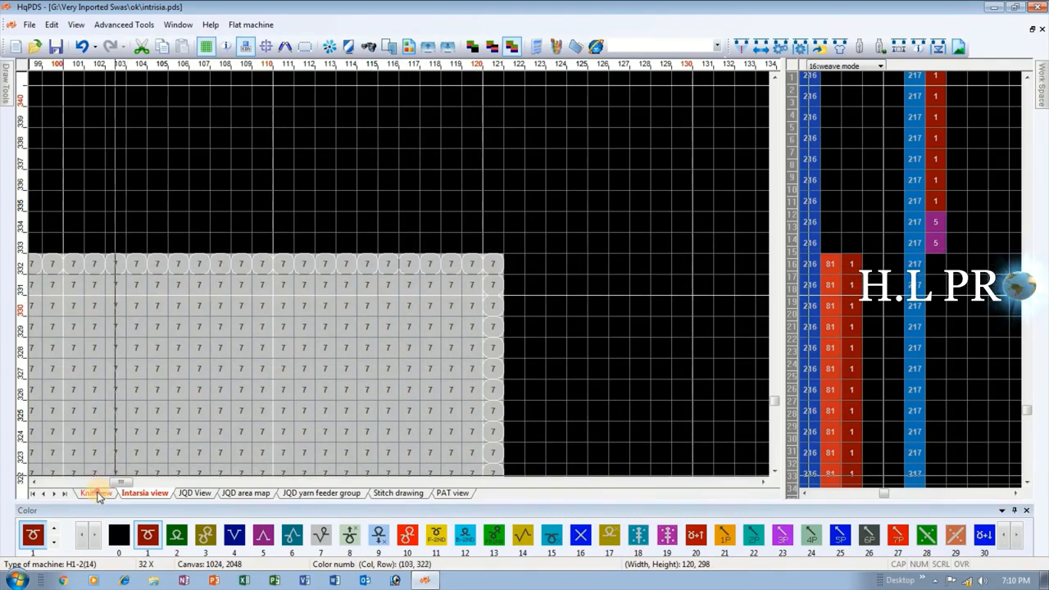
Compare the Knit view and Intarsia view at the upper and lower edges of the intarsia area against the copied weave mode rows.
{"action": "left_click", "coordinate": [94, 492]}
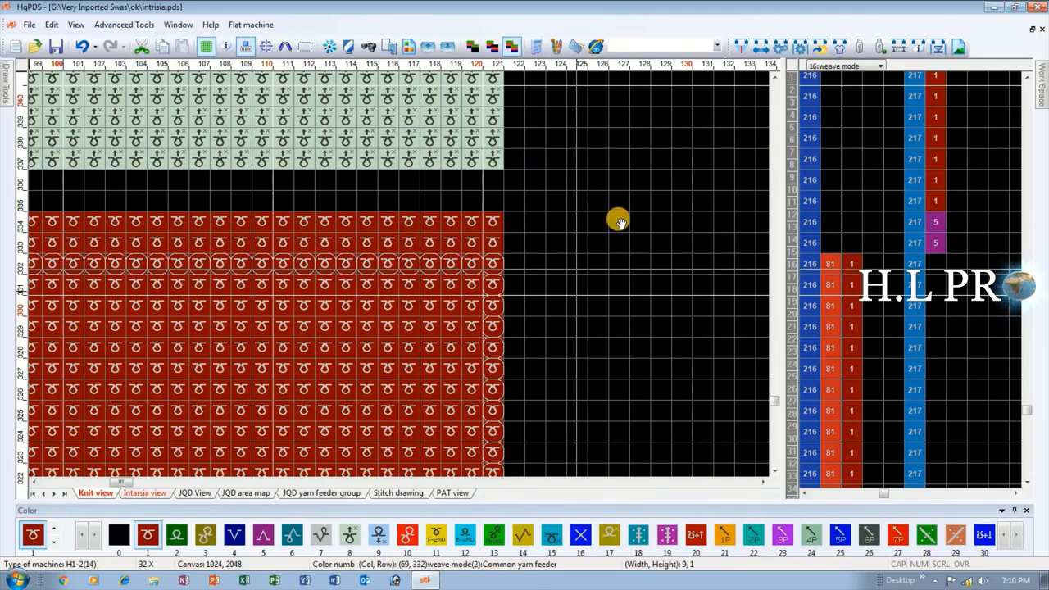
{"action": "scroll", "coordinate": [344, 283], "scroll_direction": "down", "scroll_amount": 1}
{"action": "mouse_move", "coordinate": [396, 284]}
{"action": "left_mouse_down"}
{"action": "mouse_move", "coordinate": [585, 335]}
{"action": "mouse_move", "coordinate": [401, 279]}
{"action": "left_mouse_up"}
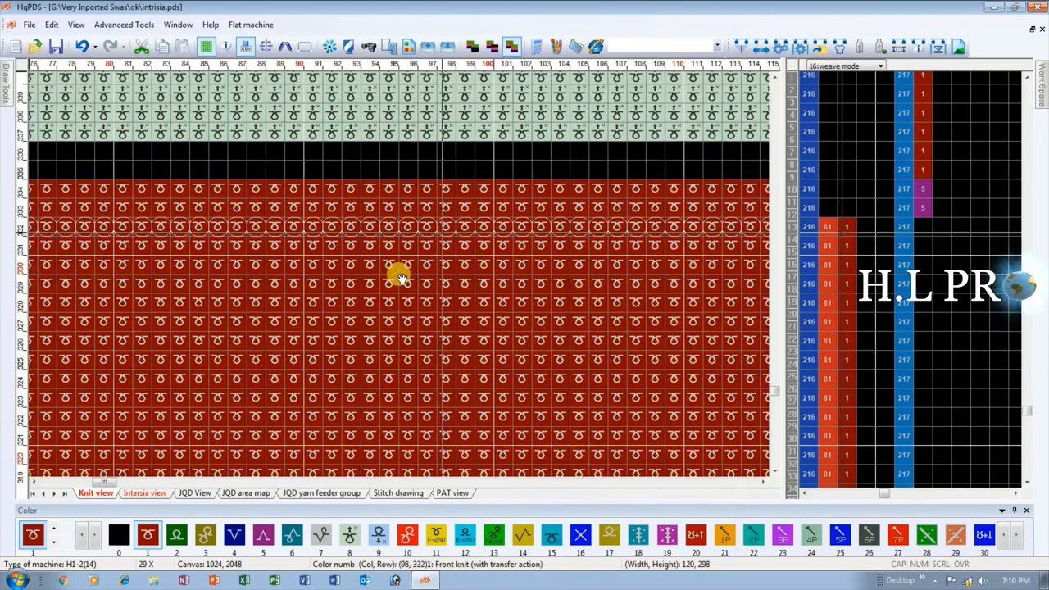
{"action": "scroll", "coordinate": [402, 279], "scroll_direction": "up", "scroll_amount": 1}
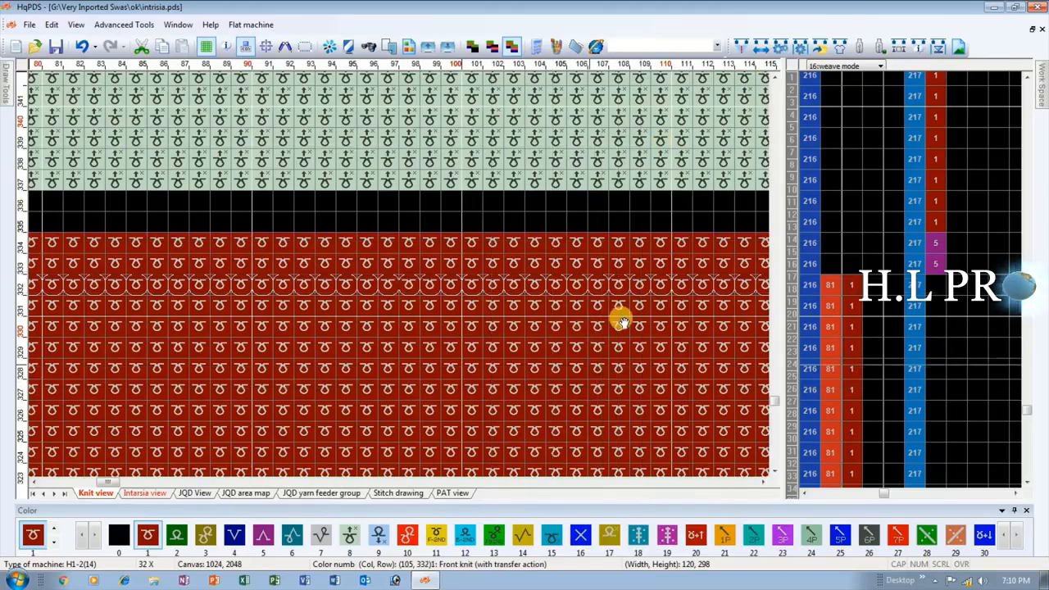
{"action": "left_click", "coordinate": [137, 492]}
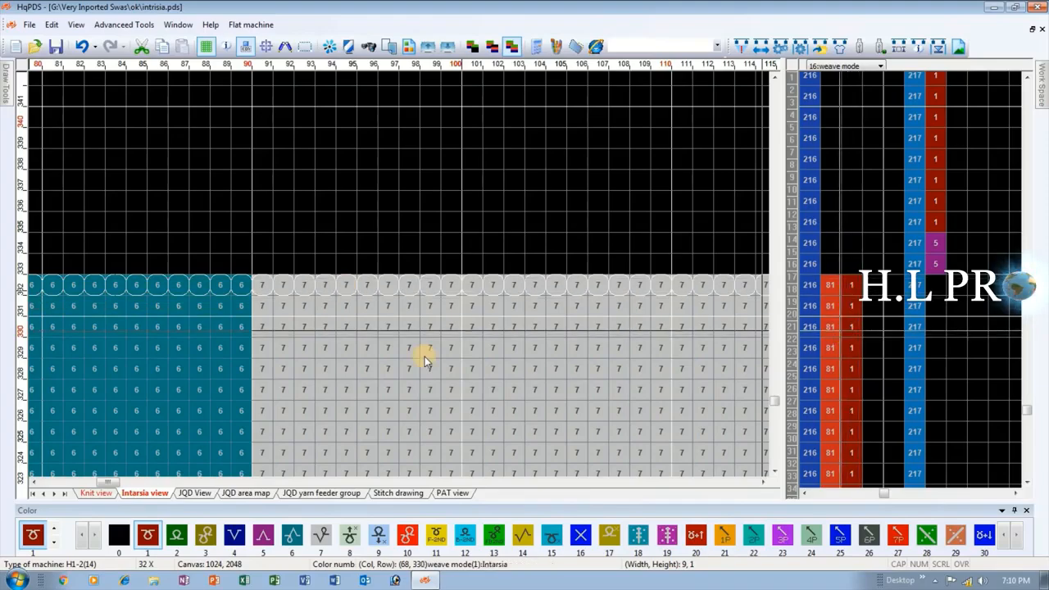
{"action": "left_click", "coordinate": [95, 492]}
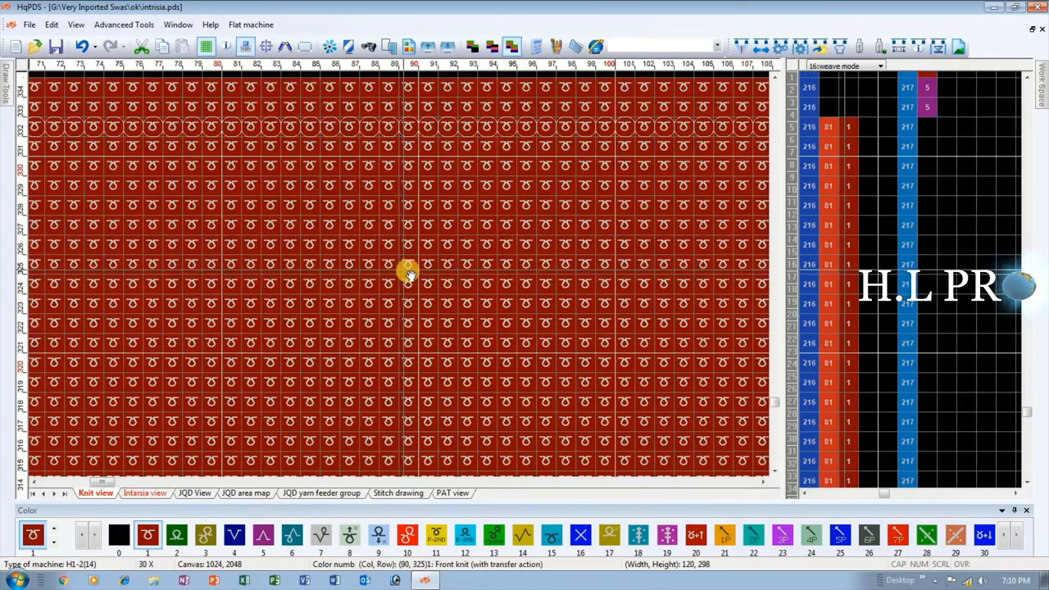
{"action": "scroll", "coordinate": [407, 273], "scroll_direction": "down", "scroll_amount": 3}
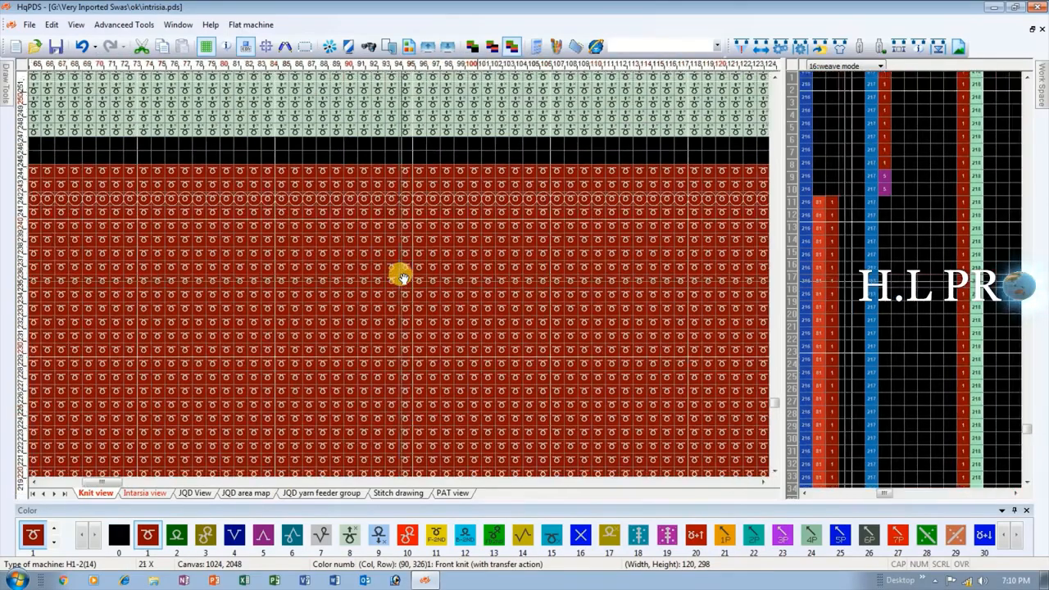
{"action": "scroll", "coordinate": [403, 277], "scroll_direction": "down", "scroll_amount": 5}
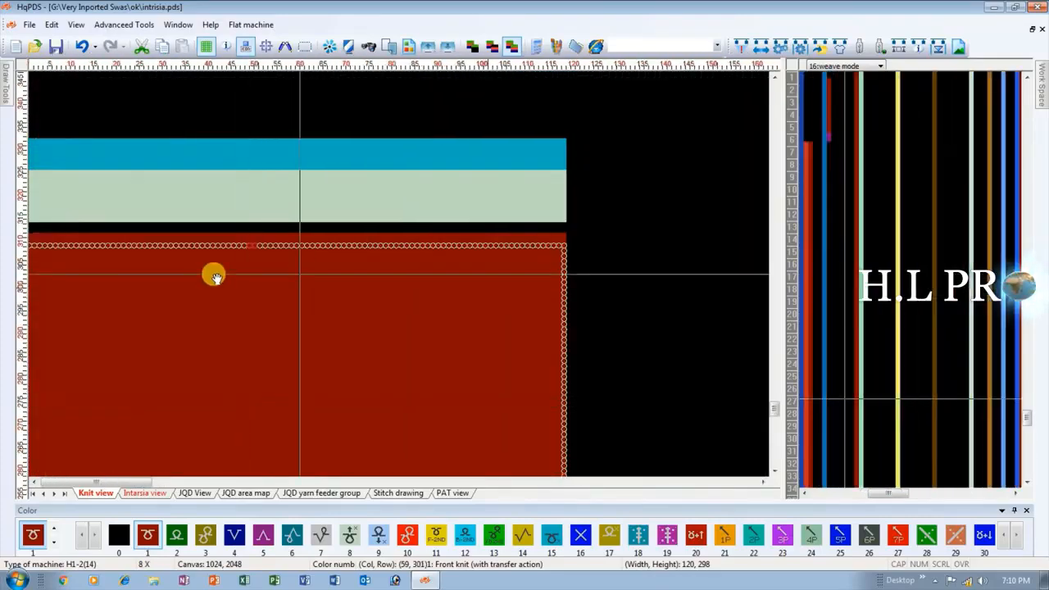
{"action": "scroll", "coordinate": [175, 303], "scroll_direction": "down", "scroll_amount": 5}
{"action": "scroll", "coordinate": [200, 440], "scroll_direction": "up", "scroll_amount": 3}
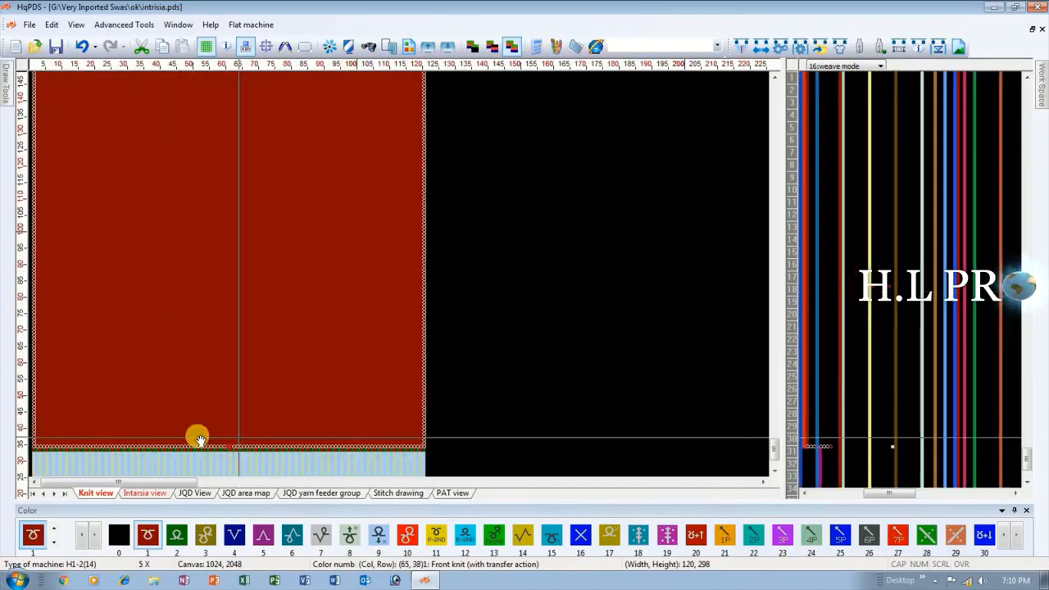
{"action": "scroll", "coordinate": [271, 276], "scroll_direction": "up", "scroll_amount": 3}
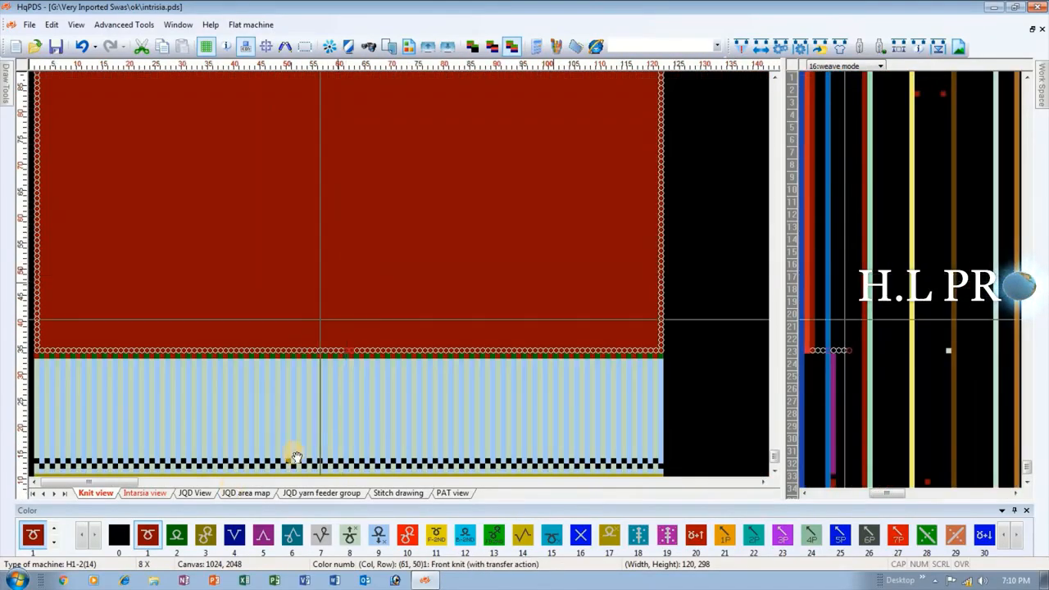
{"action": "left_click", "coordinate": [146, 493]}
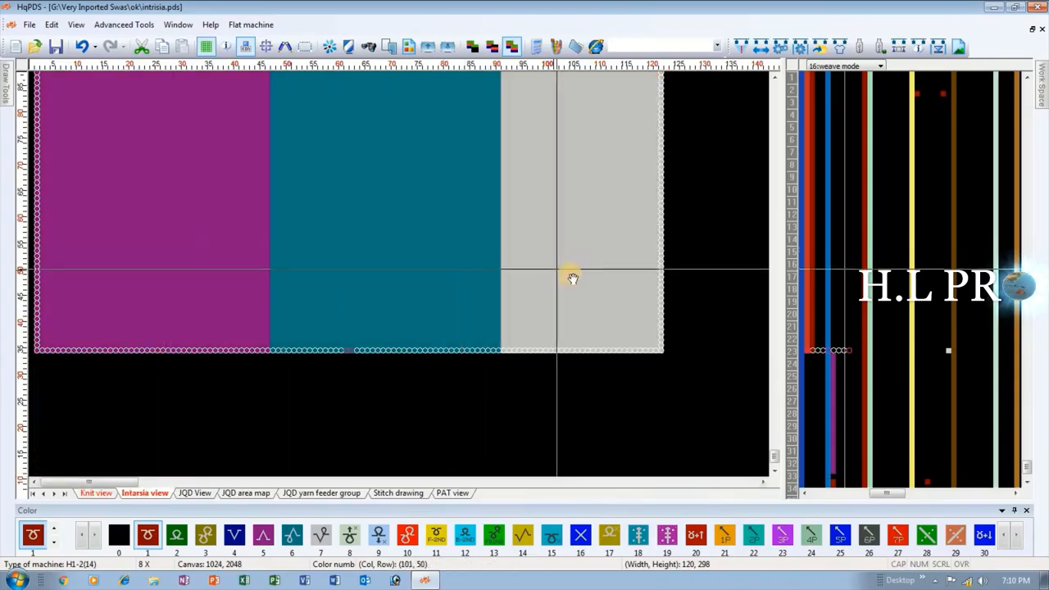
{"action": "scroll", "coordinate": [398, 273], "scroll_direction": "up", "scroll_amount": 5}
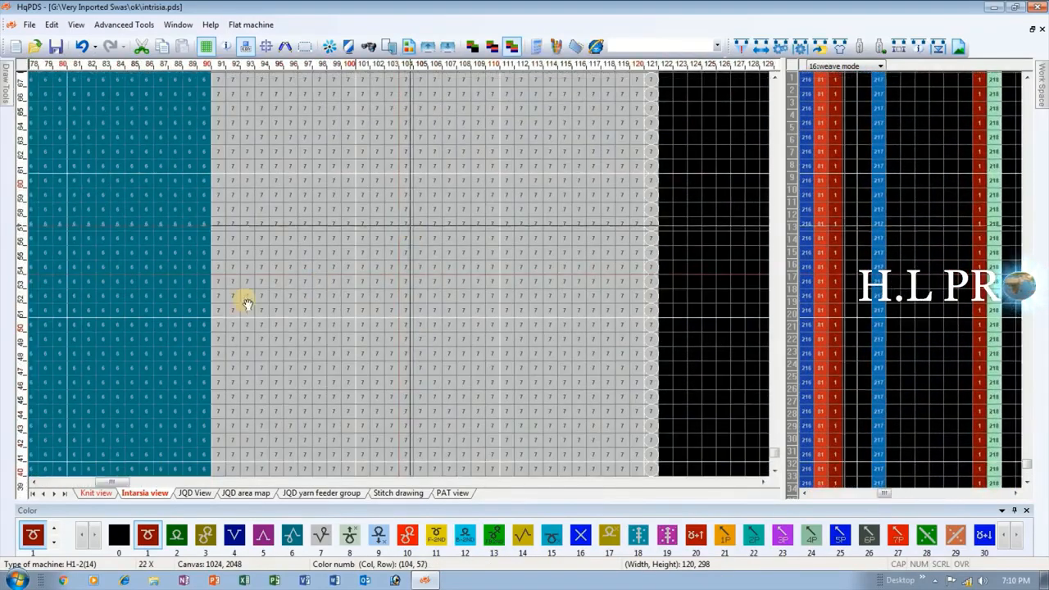
Set the yarn1 cell of row 3, in the starting rows below the rib, to yarn feeder 7.
{"action": "scroll", "coordinate": [398, 276], "scroll_direction": "down", "scroll_amount": 4}
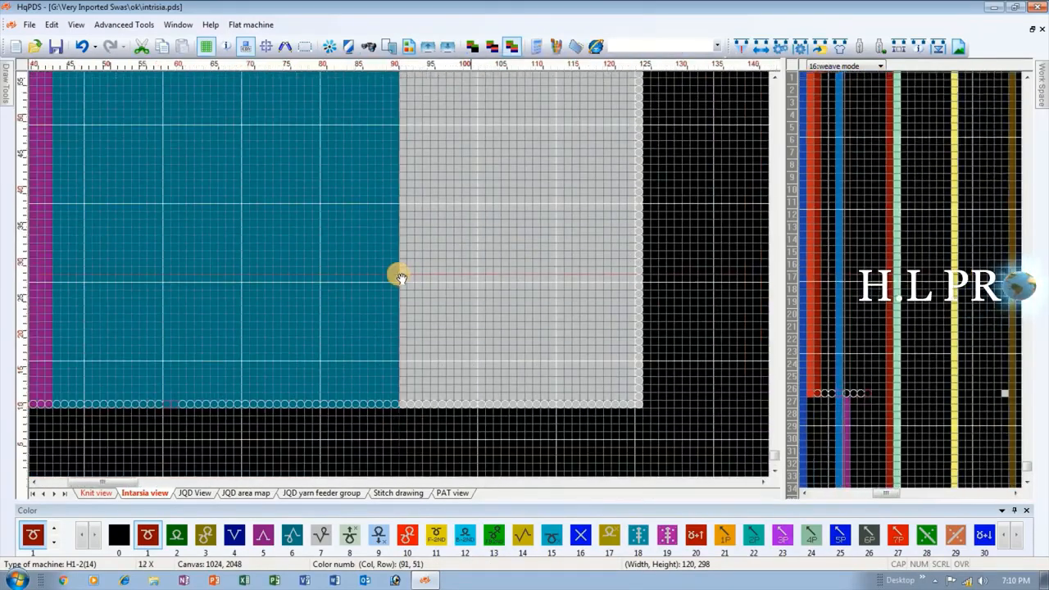
{"action": "scroll", "coordinate": [401, 276], "scroll_direction": "down", "scroll_amount": 1}
{"action": "scroll", "coordinate": [690, 235], "scroll_direction": "down", "scroll_amount": 1}
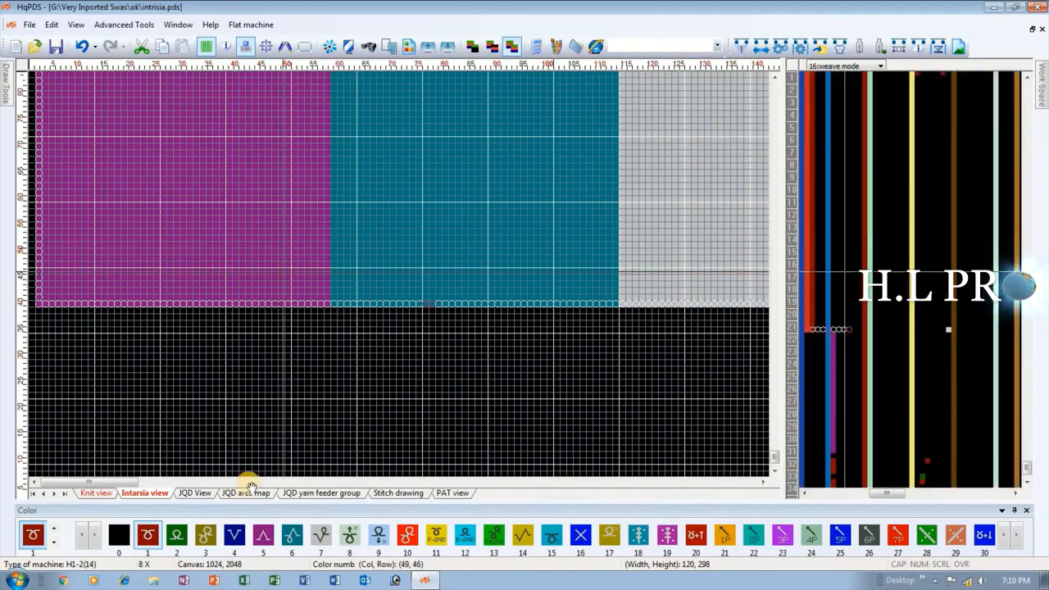
{"action": "left_click", "coordinate": [95, 492]}
{"action": "scroll", "coordinate": [281, 306], "scroll_direction": "up", "scroll_amount": 4}
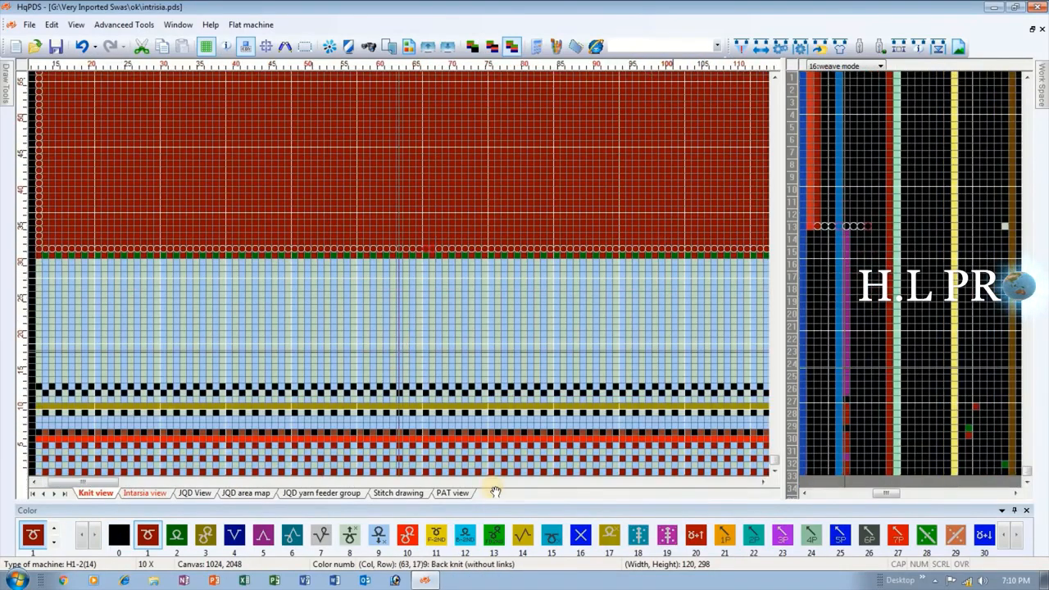
{"action": "scroll", "coordinate": [401, 456], "scroll_direction": "up", "scroll_amount": 1}
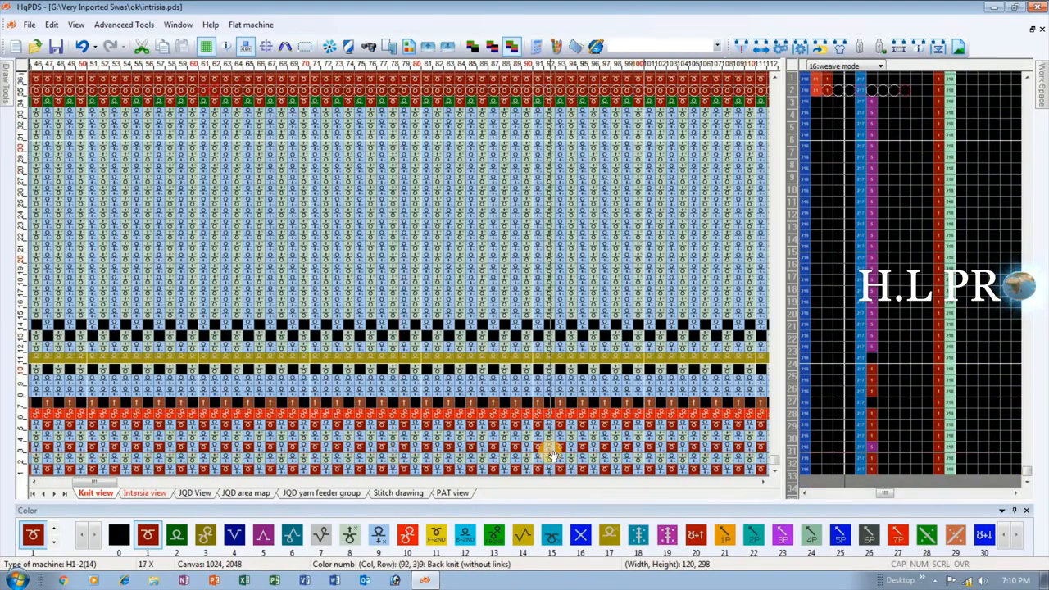
{"action": "left_click", "coordinate": [320, 535]}
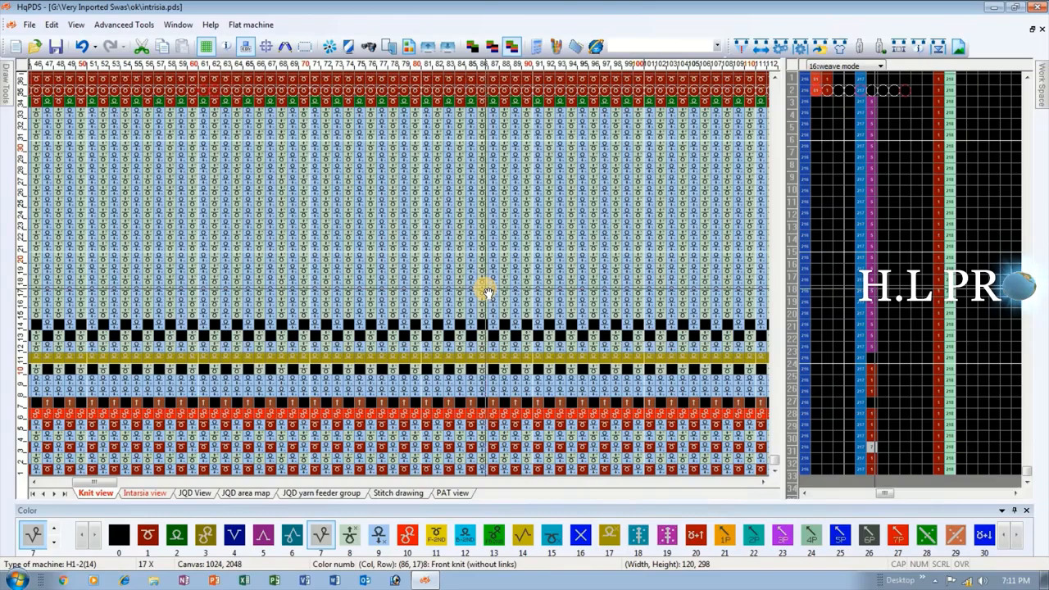
Delete one row from the rib section below the red body in the Knit view.
{"action": "scroll", "coordinate": [483, 289], "scroll_direction": "down", "scroll_amount": 4}
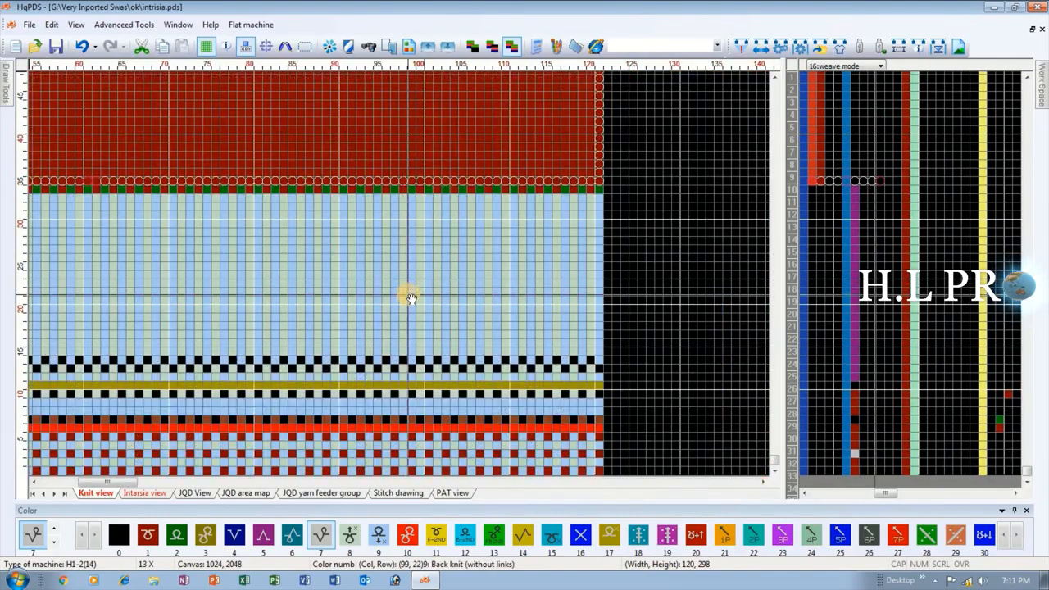
{"action": "scroll", "coordinate": [408, 296], "scroll_direction": "up", "scroll_amount": 1}
{"action": "scroll", "coordinate": [401, 278], "scroll_direction": "up", "scroll_amount": 5}
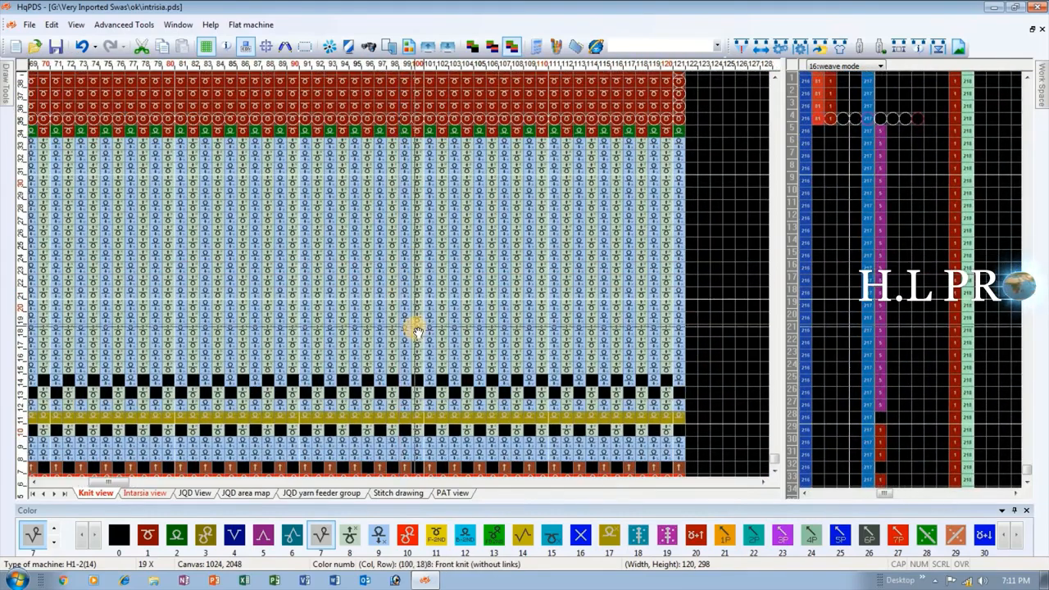
{"action": "left_click_drag", "start_coordinate": [381, 378], "coordinate": [399, 138]}
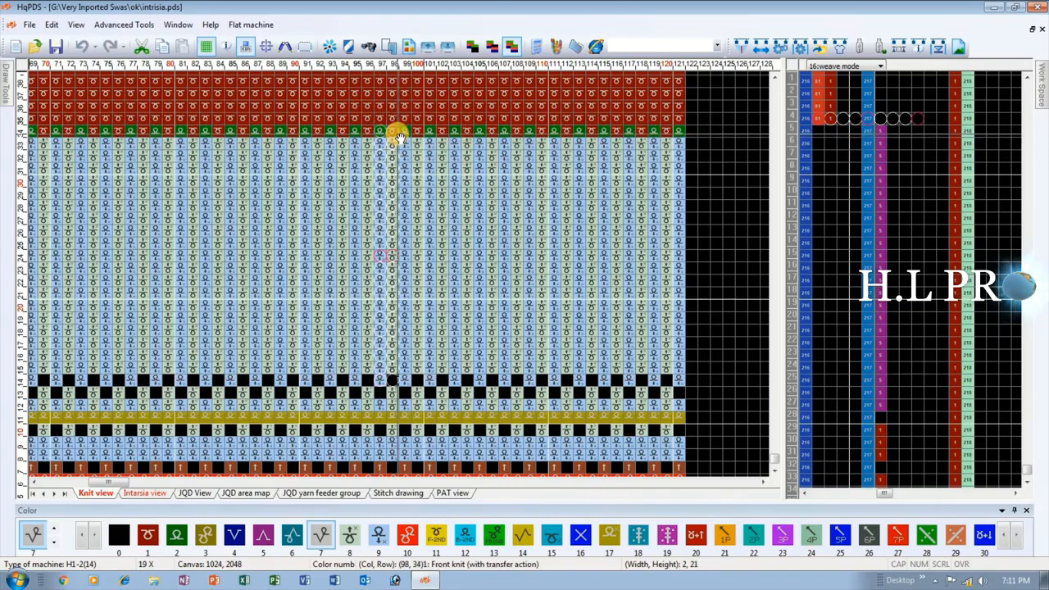
{"action": "left_click", "coordinate": [505, 267]}
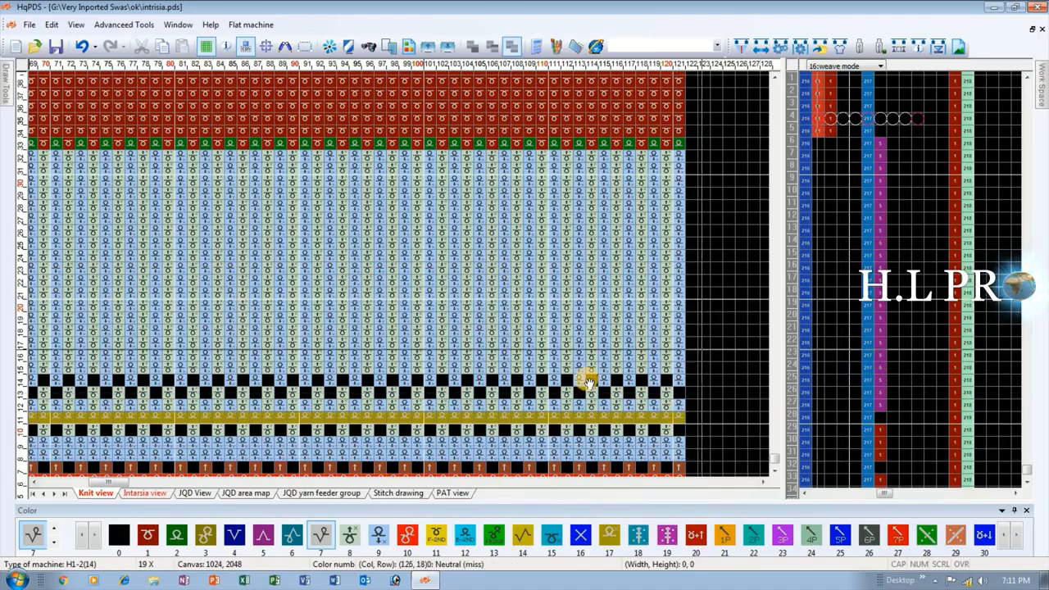
{"action": "left_click_drag", "start_coordinate": [443, 281], "coordinate": [417, 305]}
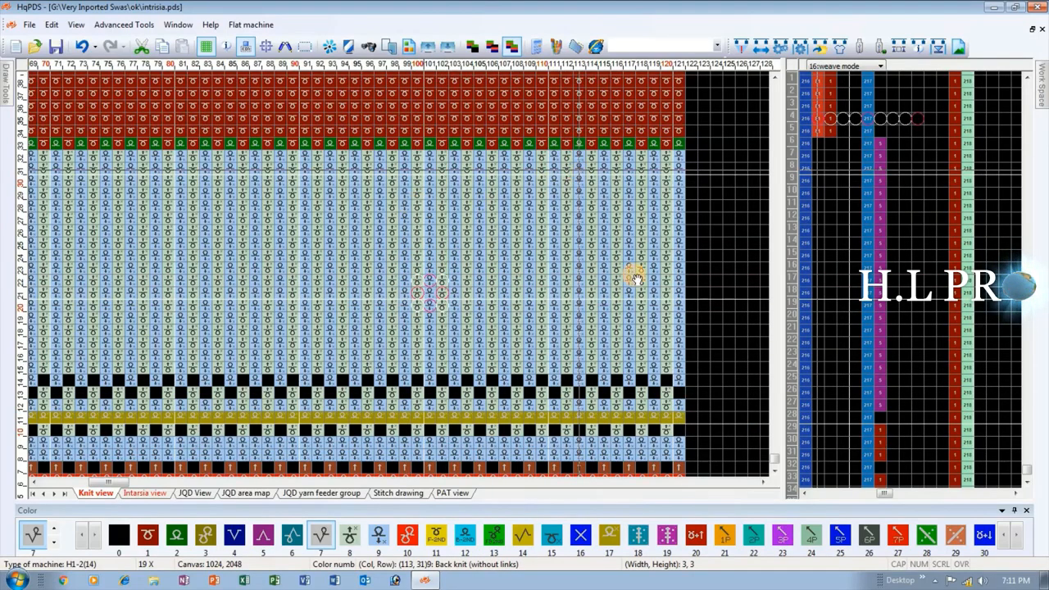
{"action": "scroll", "coordinate": [398, 273], "scroll_direction": "down", "scroll_amount": 4}
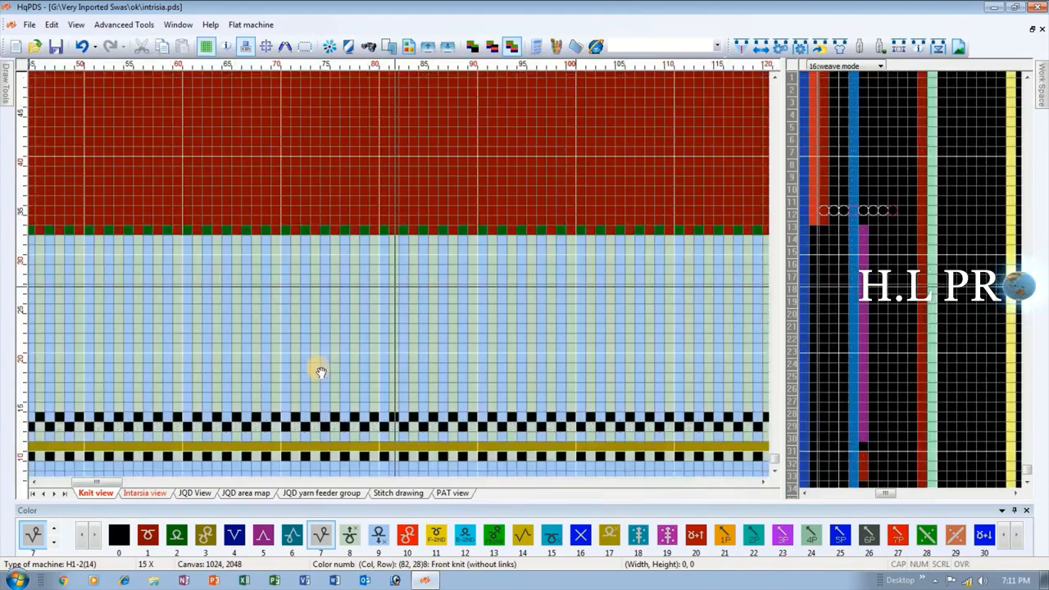
{"action": "scroll", "coordinate": [320, 372], "scroll_direction": "down", "scroll_amount": 9}
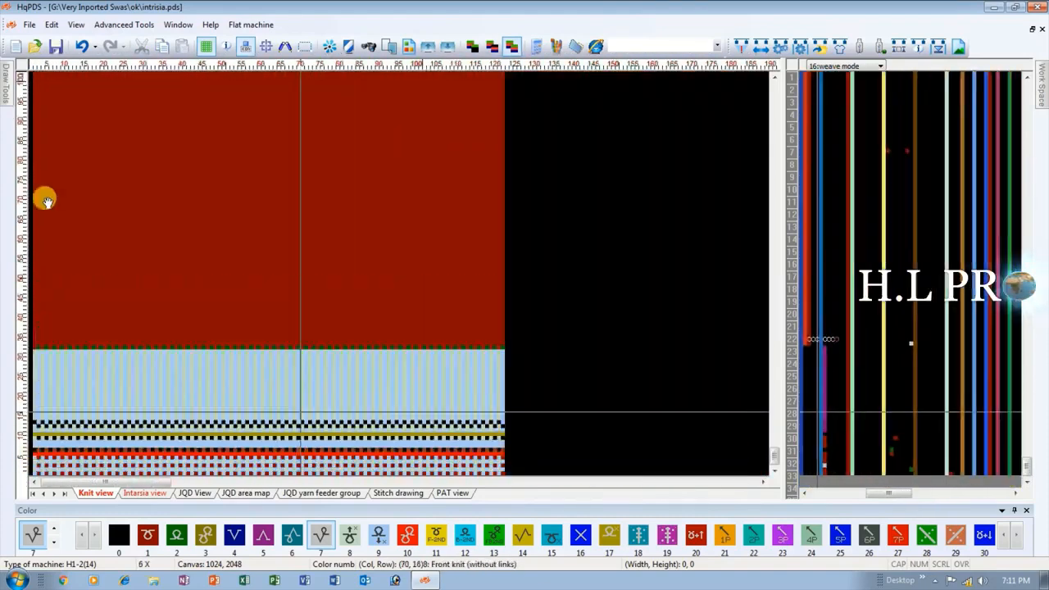
Compile the intrisia pattern and dismiss the compiling information.
{"action": "left_click", "coordinate": [741, 47]}
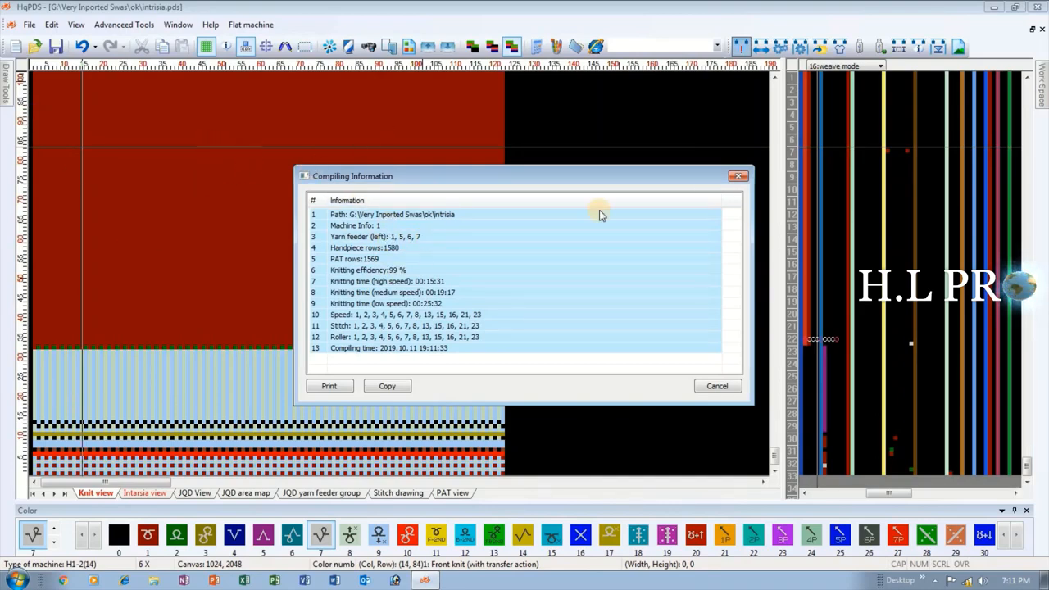
{"action": "left_click", "coordinate": [737, 175]}
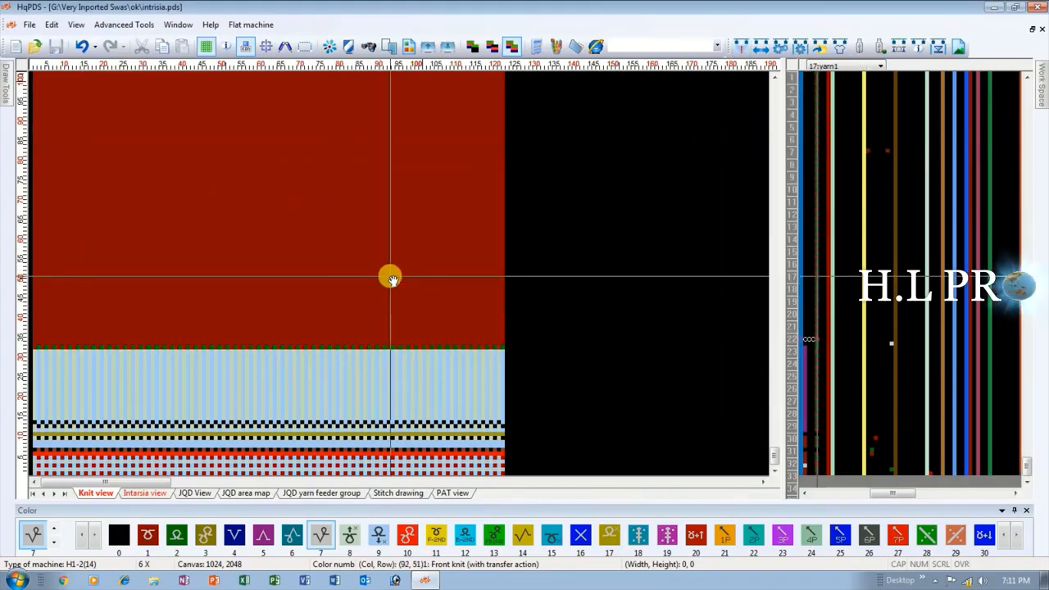
{"action": "key", "text": "ctrl+n"}
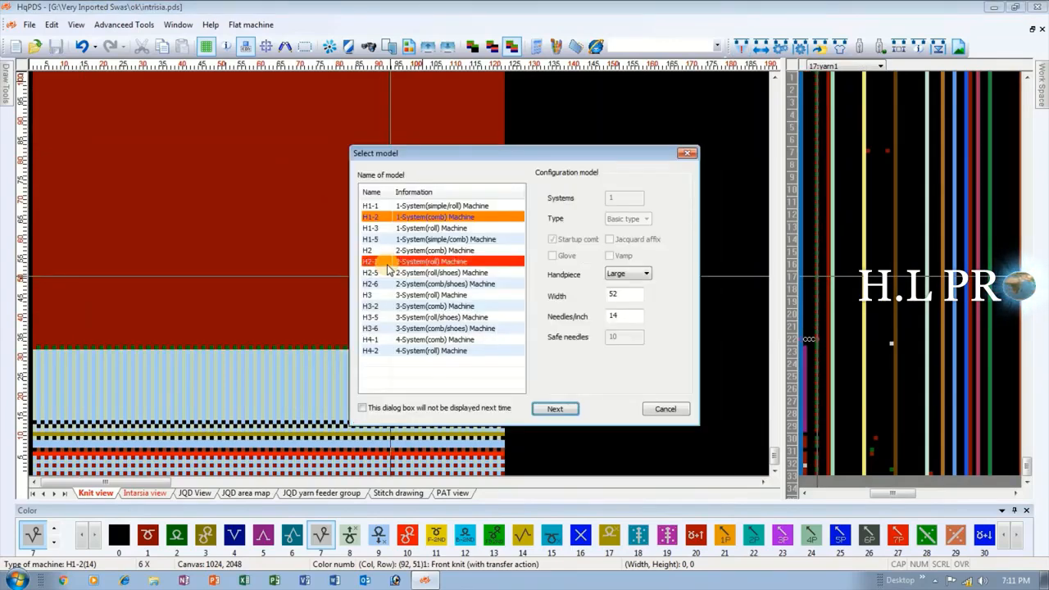
{"action": "left_click", "coordinate": [688, 154]}
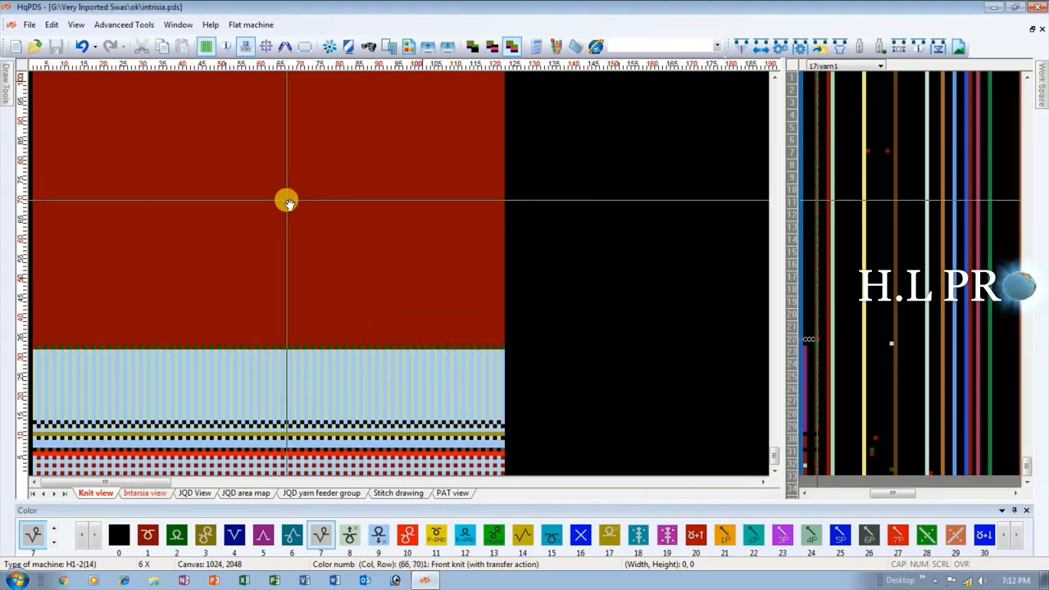
Show the compiled row-by-row knitting in the Knit view and examine the feeder entry rows and section joins just above the rib.
{"action": "key", "text": "F4"}
{"action": "scroll", "coordinate": [172, 226], "scroll_direction": "down", "scroll_amount": 2}
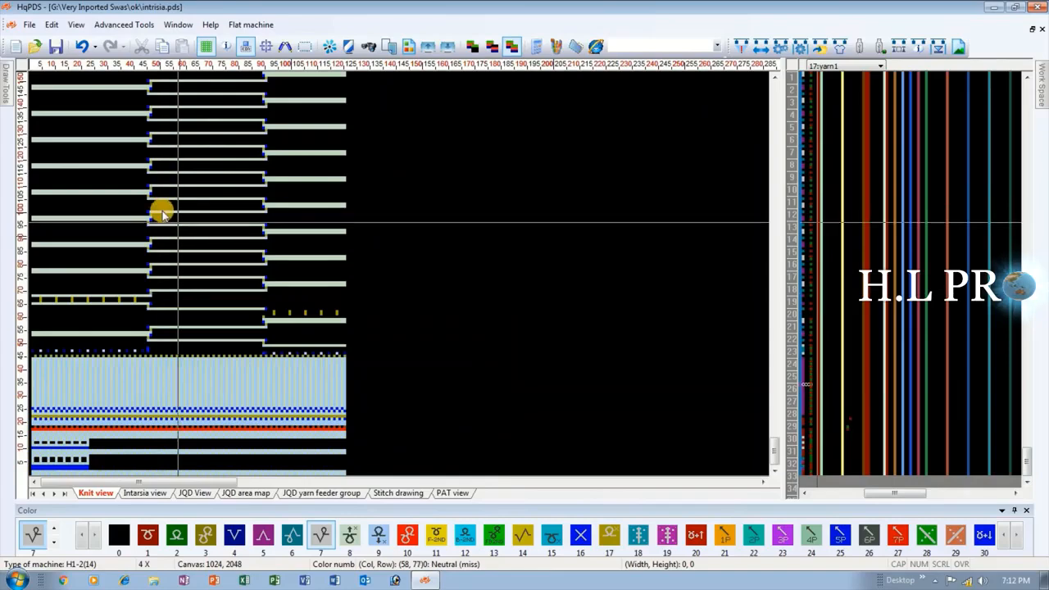
{"action": "scroll", "coordinate": [229, 277], "scroll_direction": "up", "scroll_amount": 5}
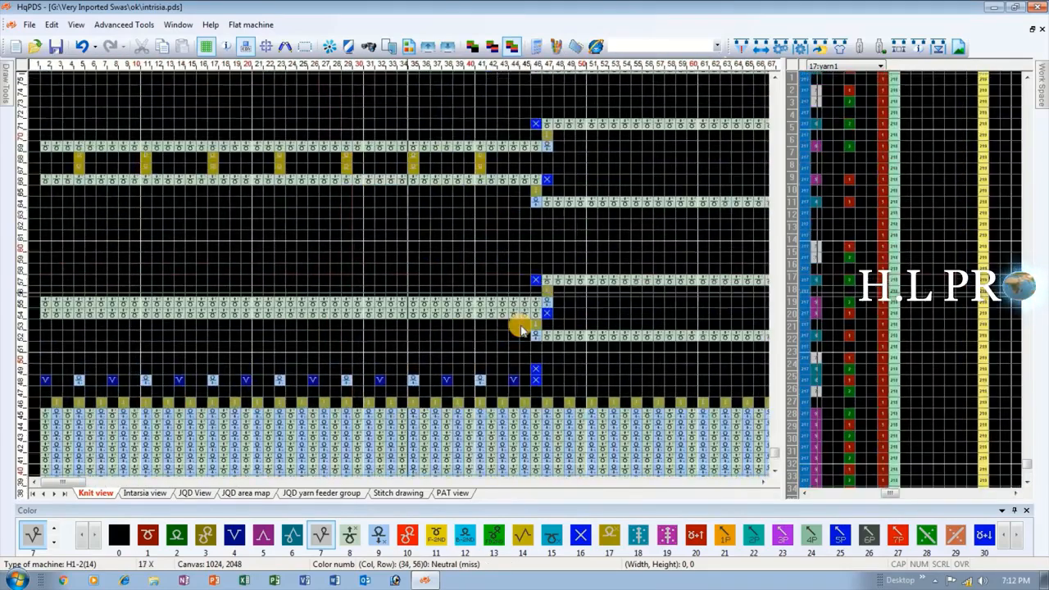
{"action": "scroll", "coordinate": [399, 277], "scroll_direction": "up", "scroll_amount": 1}
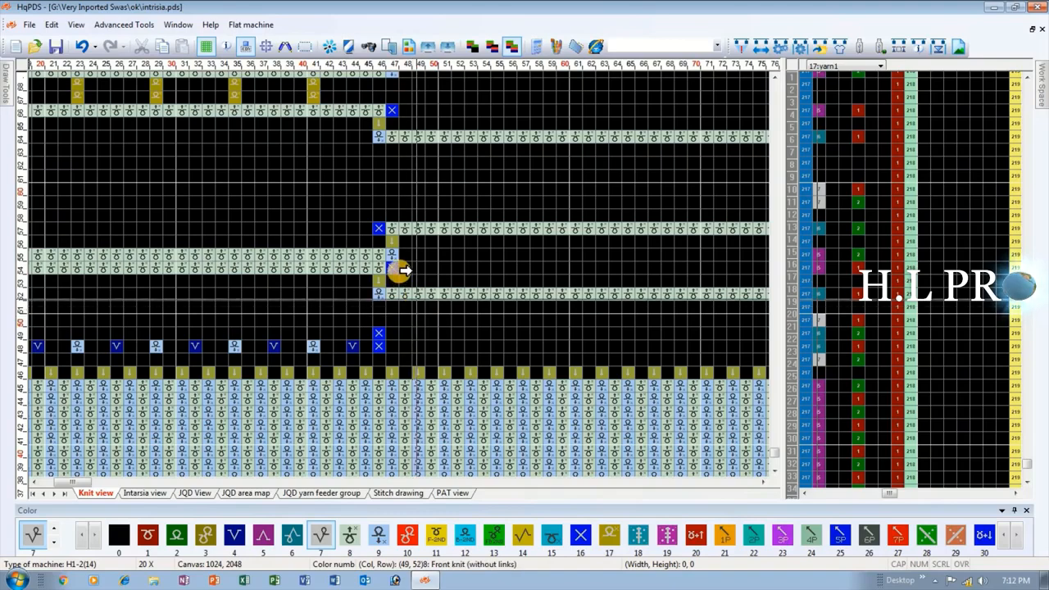
{"action": "scroll", "coordinate": [401, 271], "scroll_direction": "up", "scroll_amount": 2}
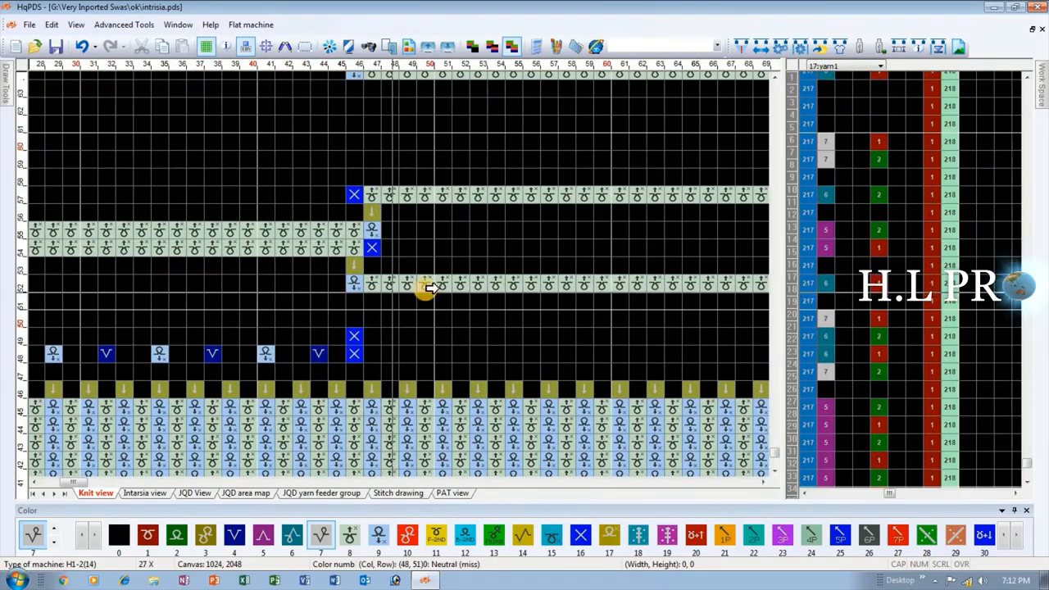
{"action": "scroll", "coordinate": [401, 273], "scroll_direction": "down", "scroll_amount": 1}
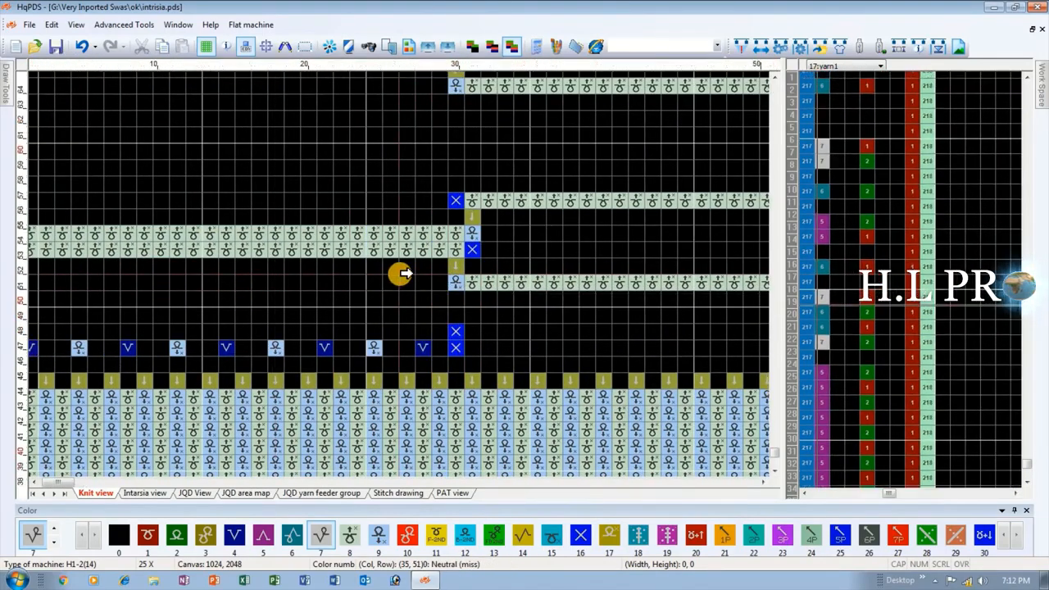
{"action": "scroll", "coordinate": [402, 273], "scroll_direction": "down", "scroll_amount": 2}
{"action": "scroll", "coordinate": [304, 320], "scroll_direction": "down", "scroll_amount": 1}
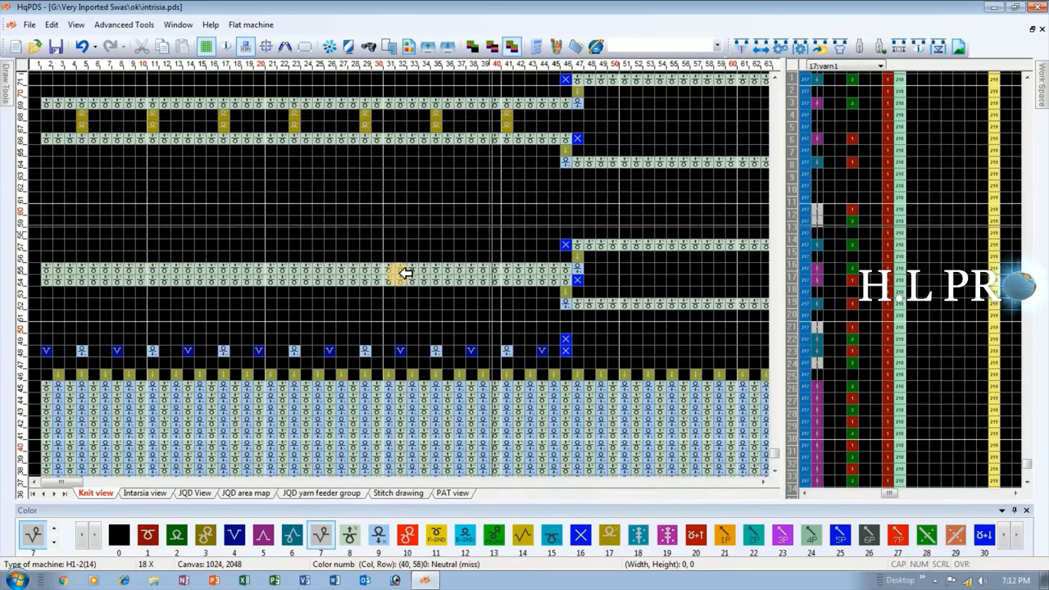
{"action": "scroll", "coordinate": [401, 273], "scroll_direction": "down", "scroll_amount": 4}
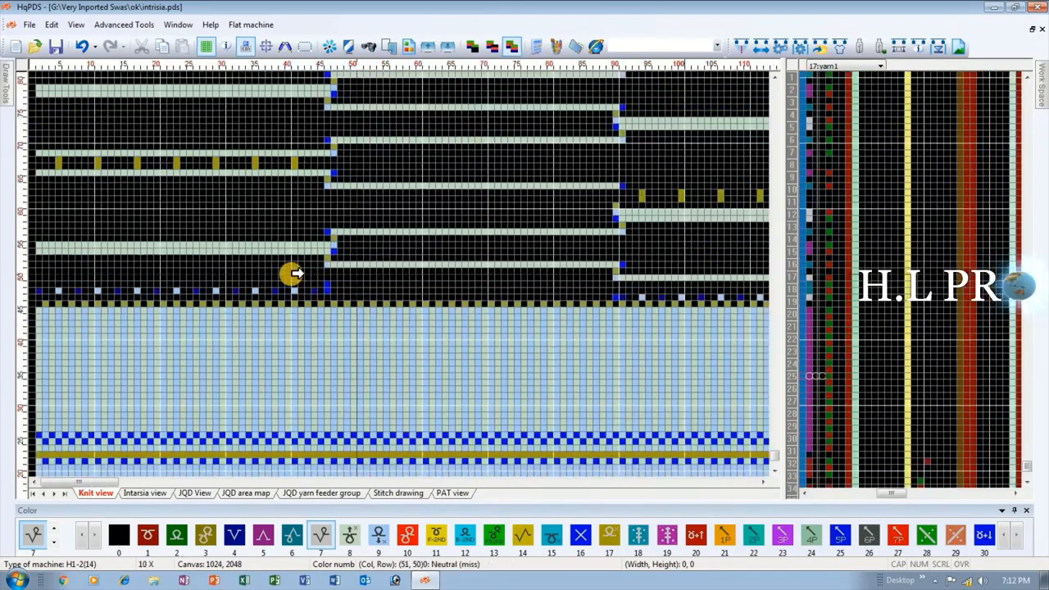
{"action": "scroll", "coordinate": [295, 273], "scroll_direction": "down", "scroll_amount": 1}
{"action": "scroll", "coordinate": [398, 273], "scroll_direction": "up", "scroll_amount": 3}
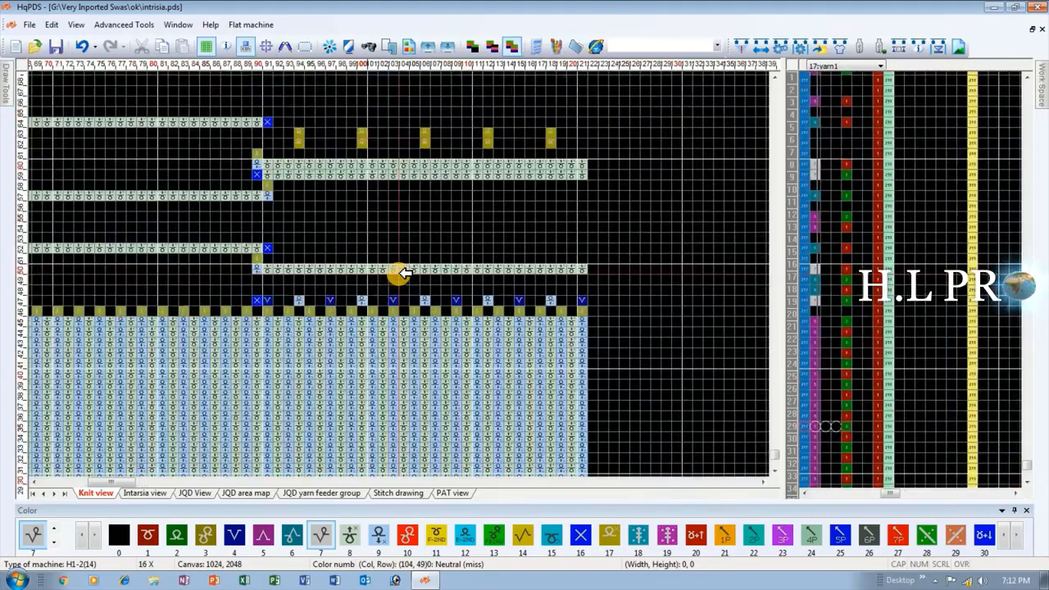
Examine the compiled joins between the three color sections and the closing rows at the upper end of the piece.
{"action": "scroll", "coordinate": [401, 273], "scroll_direction": "down", "scroll_amount": 4}
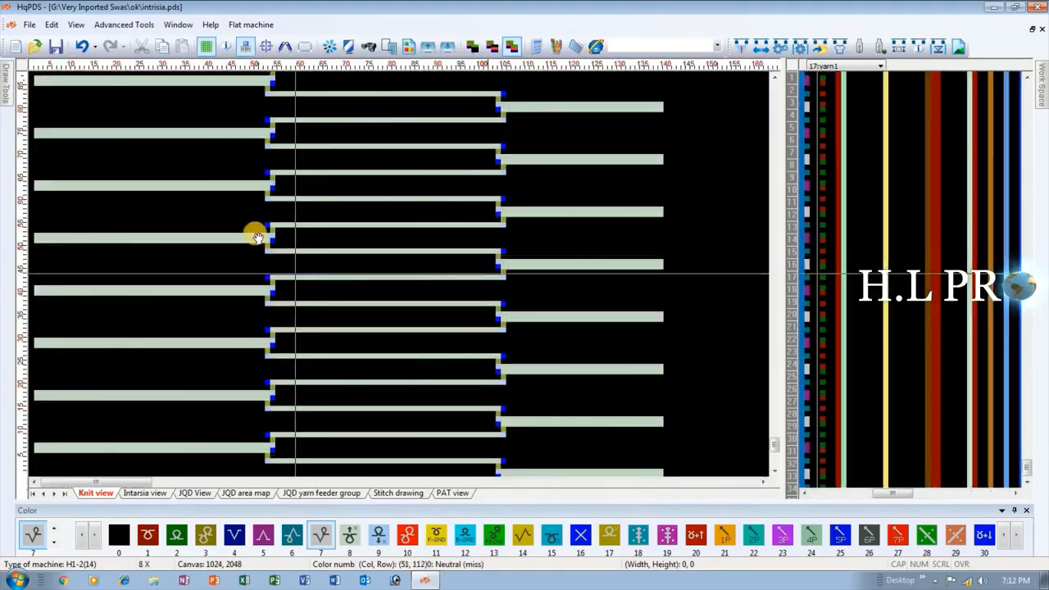
{"action": "scroll", "coordinate": [256, 238], "scroll_direction": "down", "scroll_amount": 2}
{"action": "left_click_drag", "start_coordinate": [772, 438], "coordinate": [785, 143]}
{"action": "scroll", "coordinate": [152, 274], "scroll_direction": "up", "scroll_amount": 3}
{"action": "scroll", "coordinate": [203, 276], "scroll_direction": "up", "scroll_amount": 4}
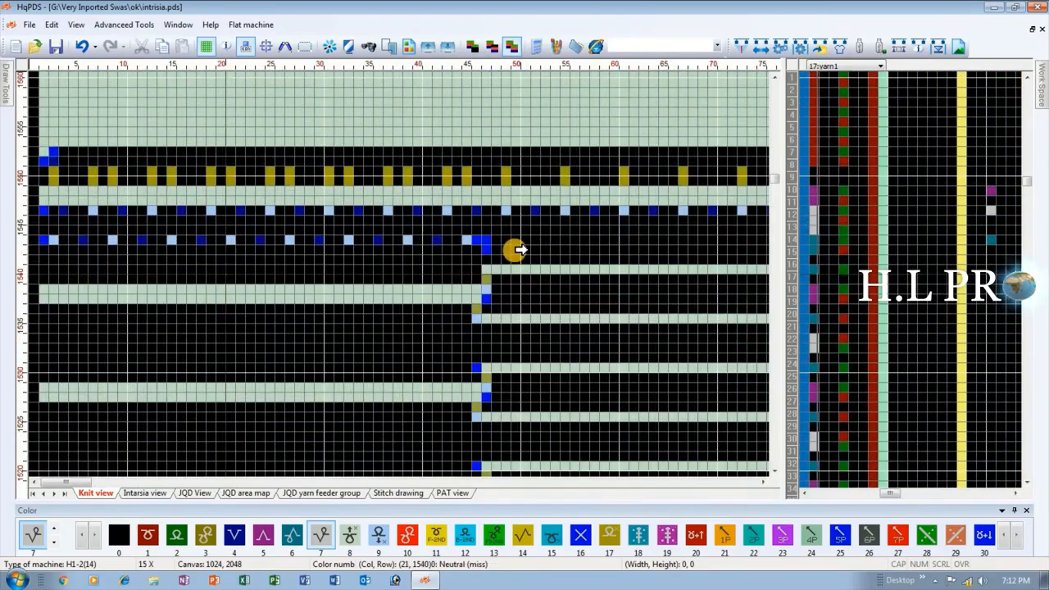
{"action": "scroll", "coordinate": [457, 275], "scroll_direction": "down", "scroll_amount": 1}
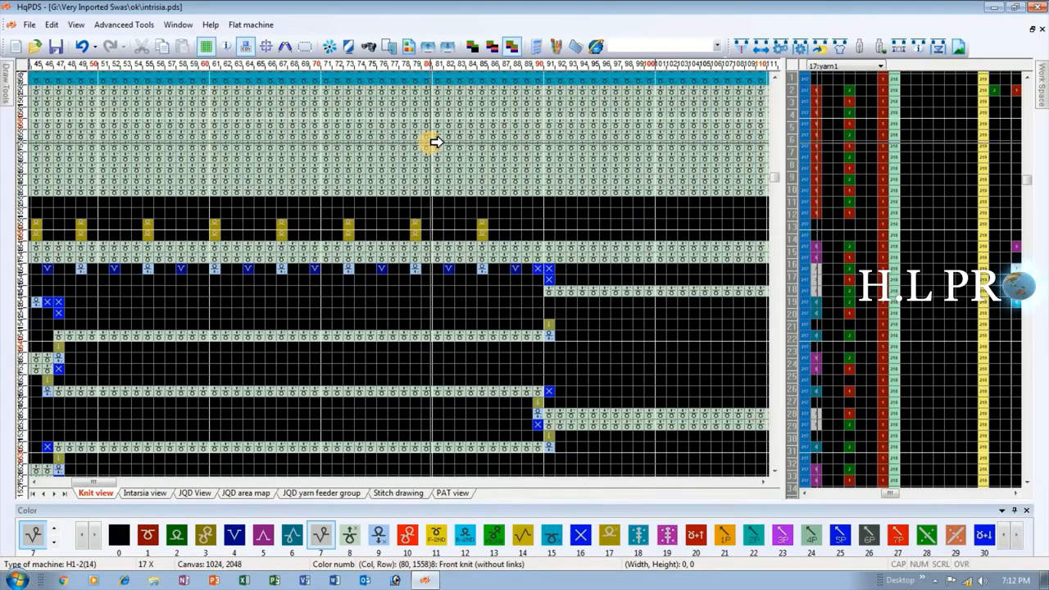
{"action": "scroll", "coordinate": [295, 299], "scroll_direction": "down", "scroll_amount": 2}
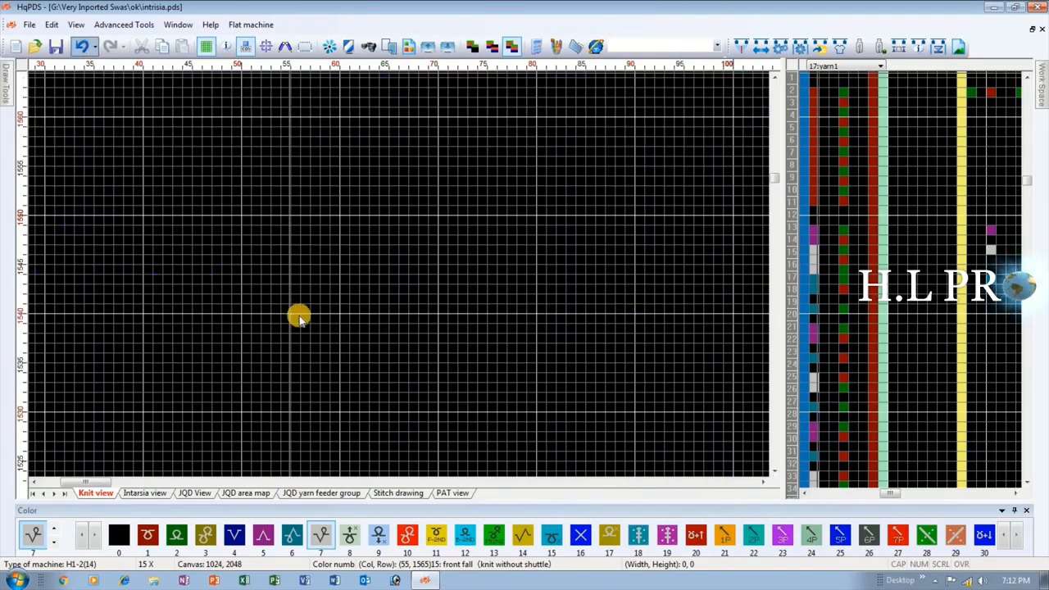
Undo the expansion into compiled rows to restore the original pattern, and compile it again.
{"action": "left_click_drag", "start_coordinate": [764, 180], "coordinate": [772, 449]}
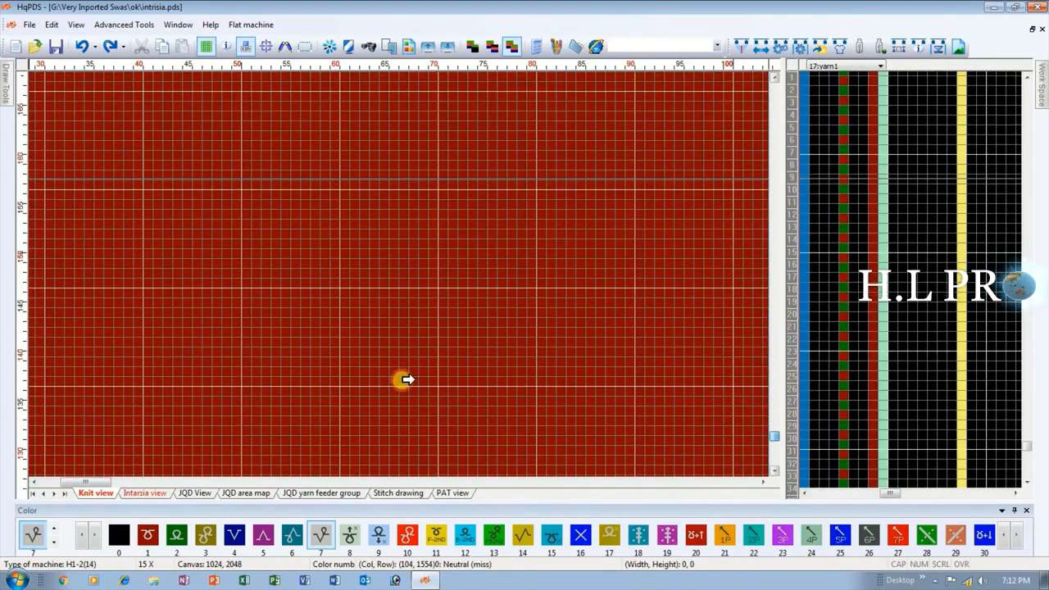
{"action": "scroll", "coordinate": [322, 276], "scroll_direction": "down", "scroll_amount": 11}
{"action": "scroll", "coordinate": [121, 326], "scroll_direction": "down", "scroll_amount": 1}
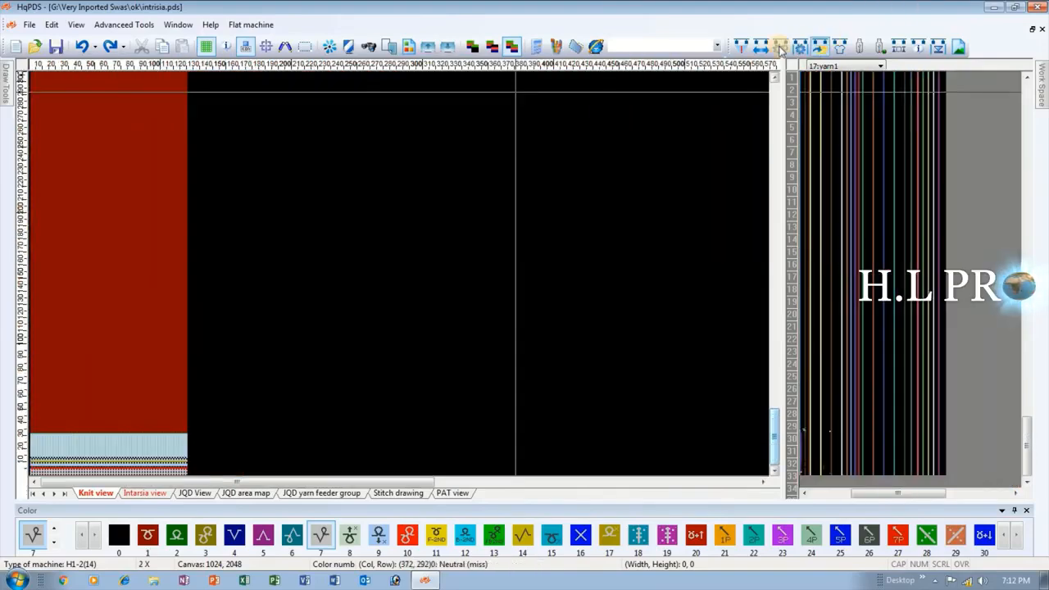
{"action": "left_click", "coordinate": [738, 47]}
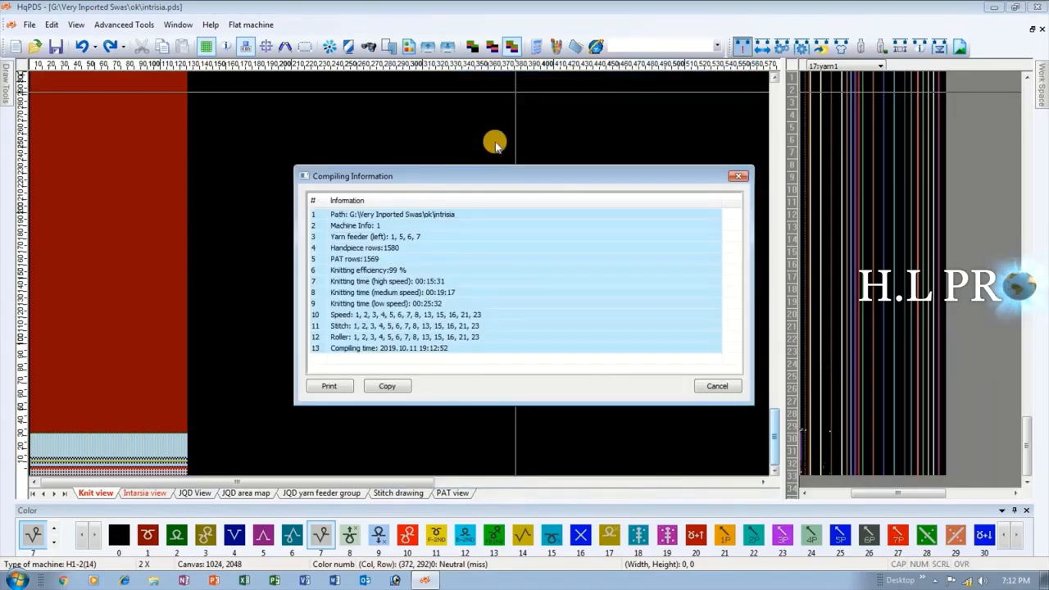
{"action": "key", "text": "Escape"}
Run Simulate from View CNT with the listed yarn feeder colors and the Back side to generate the 3D knitting simulation.
{"action": "mouse_move", "coordinate": [1043, 76]}
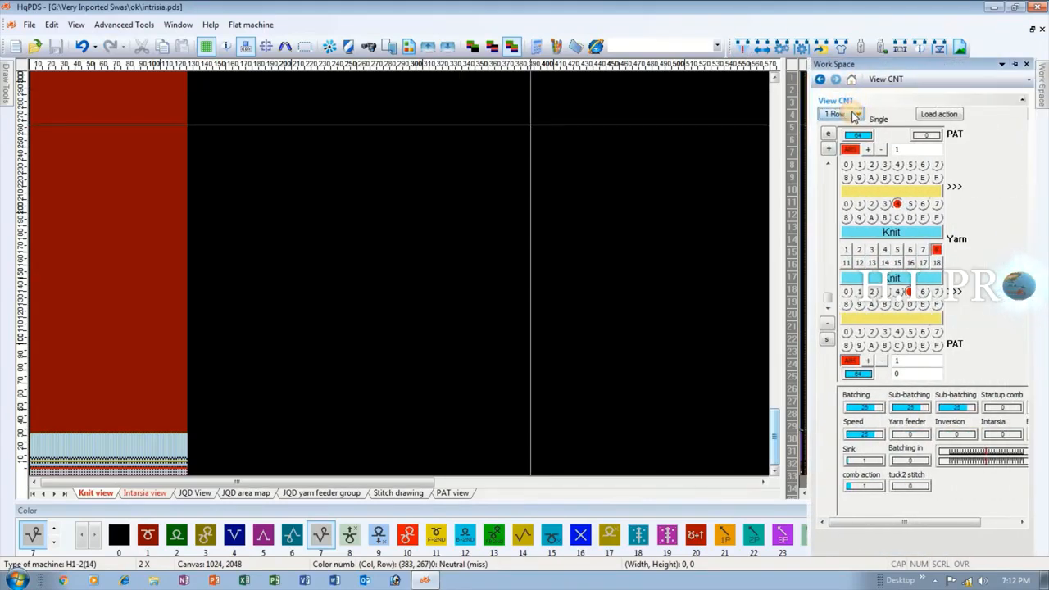
{"action": "left_click", "coordinate": [854, 115]}
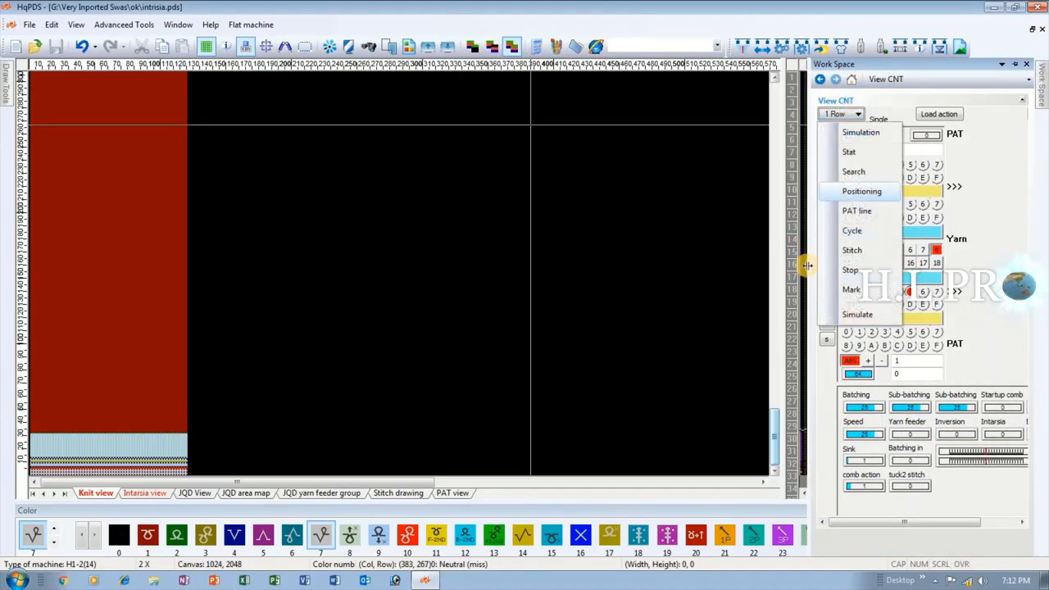
{"action": "left_click", "coordinate": [857, 315]}
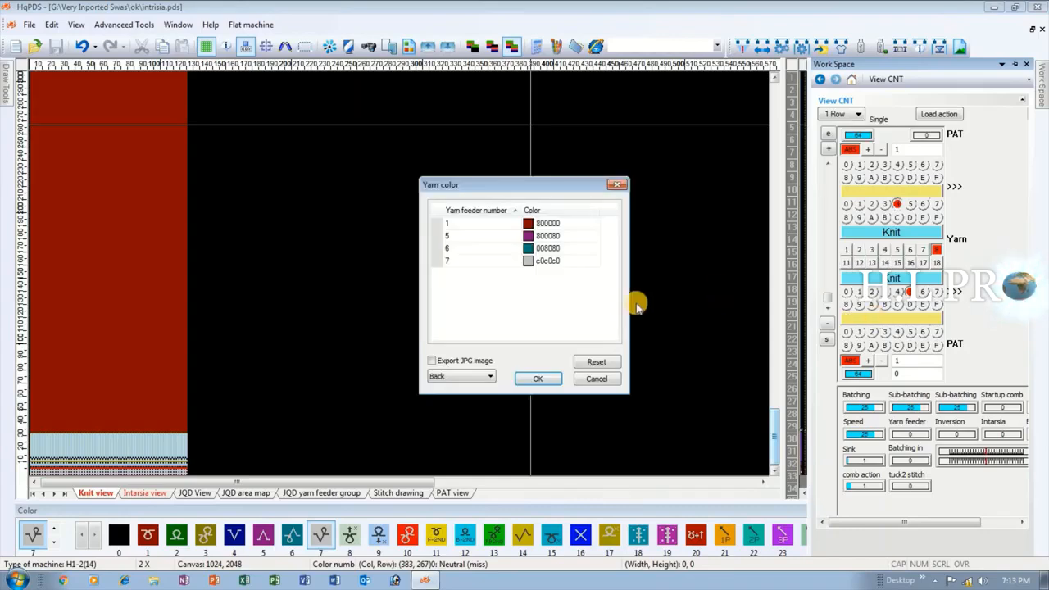
{"action": "left_click", "coordinate": [557, 378]}
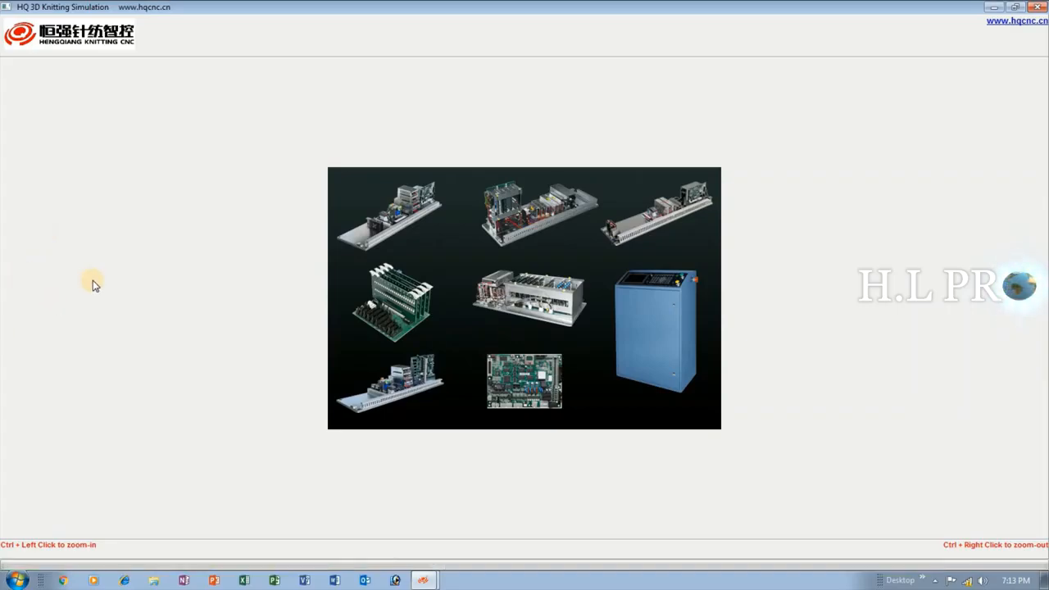
Examine the Back side of the 3D simulation at the color section joins, the closing rows and the rib.
{"action": "scroll", "coordinate": [430, 301], "scroll_direction": "down", "scroll_amount": 5}
{"action": "scroll", "coordinate": [555, 324], "scroll_direction": "down", "scroll_amount": 15}
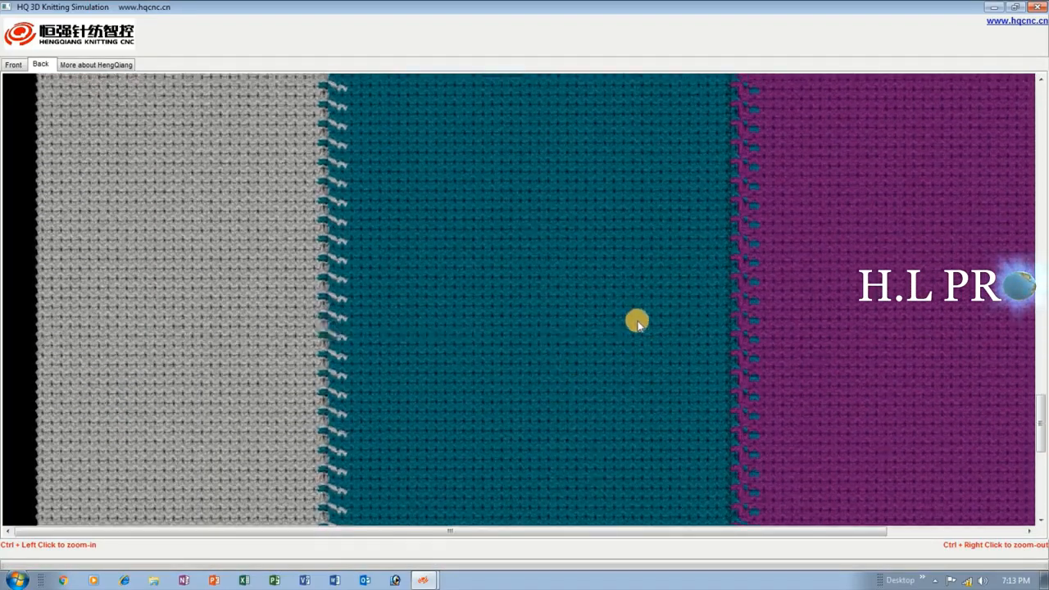
{"action": "left_click_drag", "start_coordinate": [391, 304], "coordinate": [69, 32]}
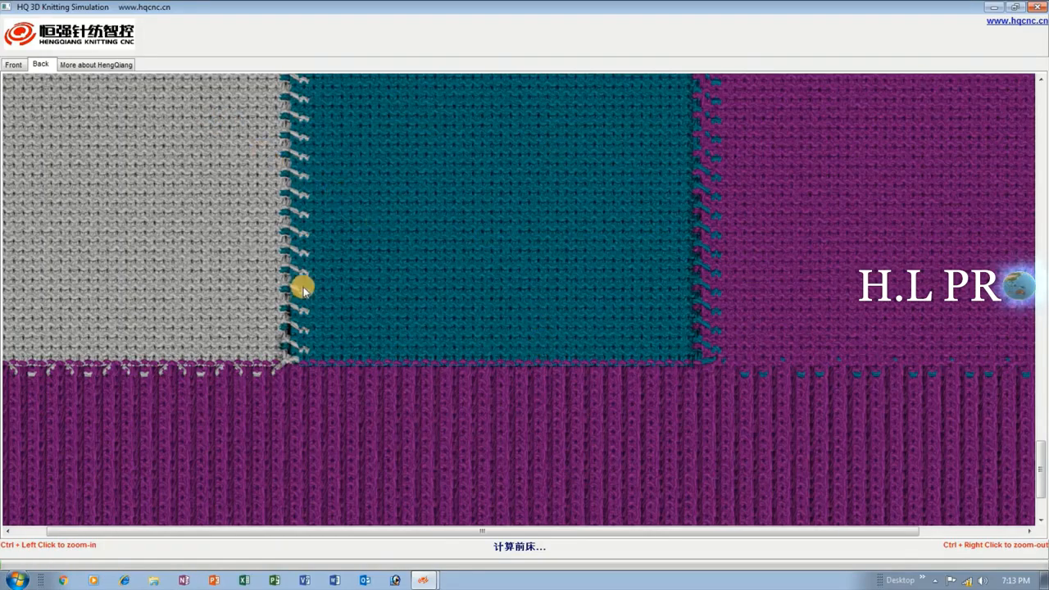
{"action": "scroll", "coordinate": [299, 286], "scroll_direction": "up", "scroll_amount": 5}
{"action": "scroll", "coordinate": [610, 208], "scroll_direction": "up", "scroll_amount": 5}
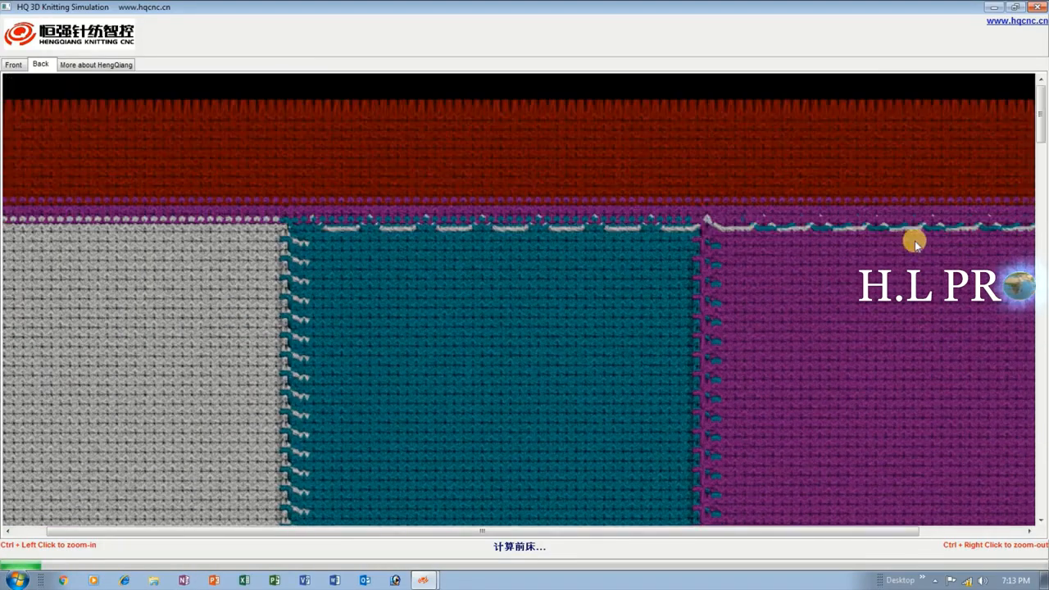
{"action": "scroll", "coordinate": [388, 286], "scroll_direction": "down", "scroll_amount": 10}
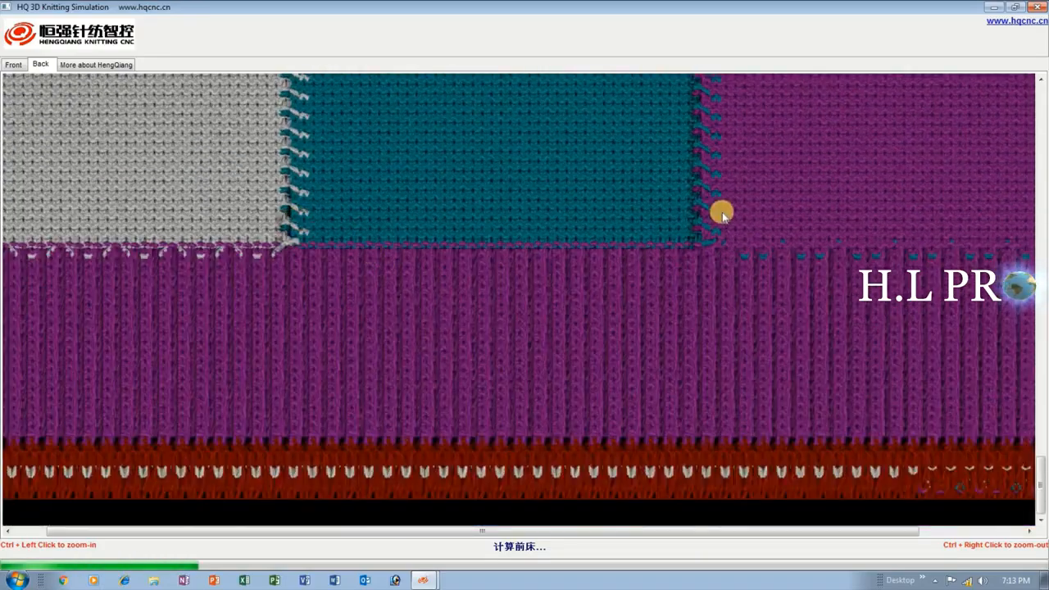
{"action": "scroll", "coordinate": [361, 256], "scroll_direction": "right", "scroll_amount": 3}
{"action": "scroll", "coordinate": [170, 238], "scroll_direction": "down", "scroll_amount": 2}
Examine the Front side of the 3D simulation from the closing rows to the rib, and close the simulation.
{"action": "scroll", "coordinate": [175, 235], "scroll_direction": "up", "scroll_amount": 10}
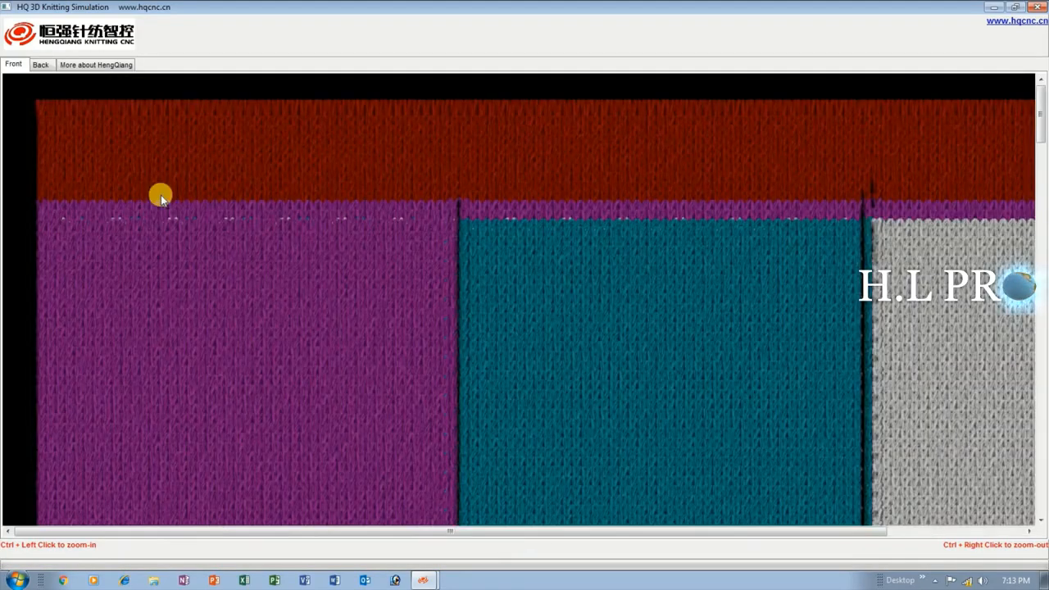
{"action": "scroll", "coordinate": [498, 237], "scroll_direction": "down", "scroll_amount": 5}
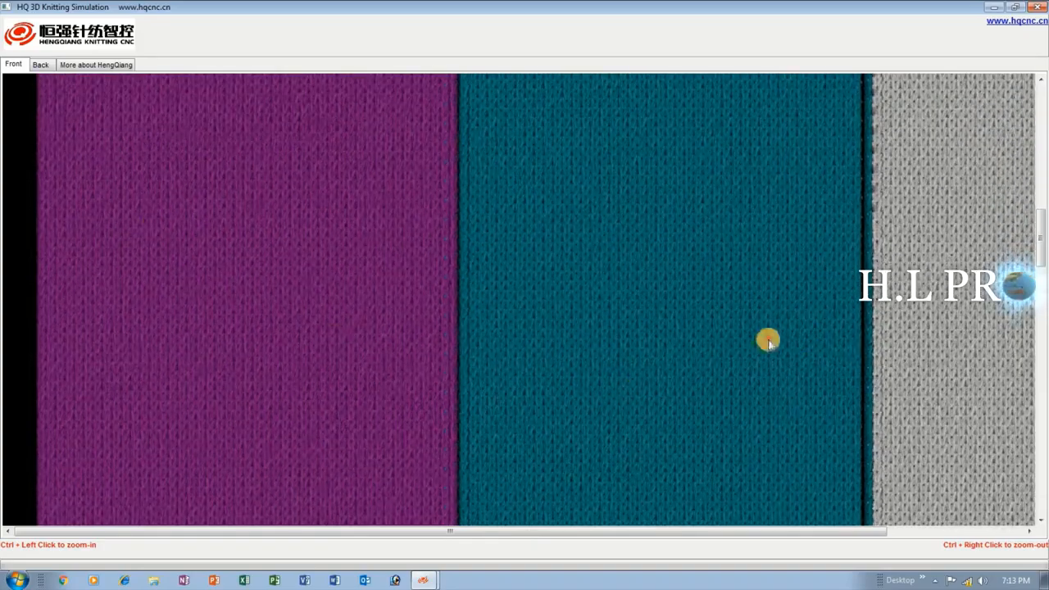
{"action": "left_click_drag", "start_coordinate": [768, 343], "coordinate": [599, 288]}
{"action": "scroll", "coordinate": [599, 279], "scroll_direction": "down", "scroll_amount": 5}
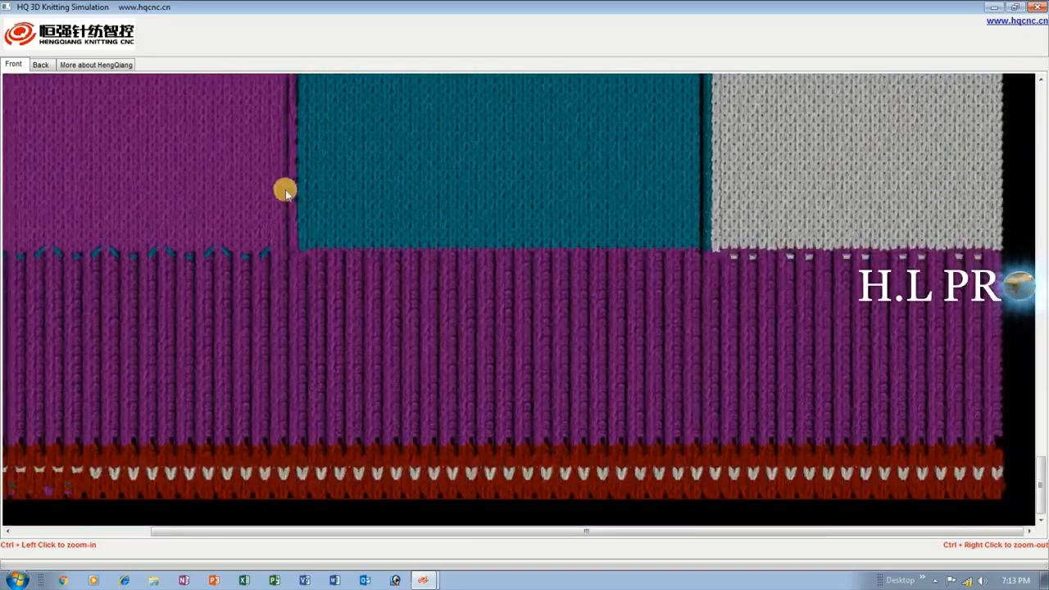
{"action": "scroll", "coordinate": [777, 115], "scroll_direction": "up", "scroll_amount": 5}
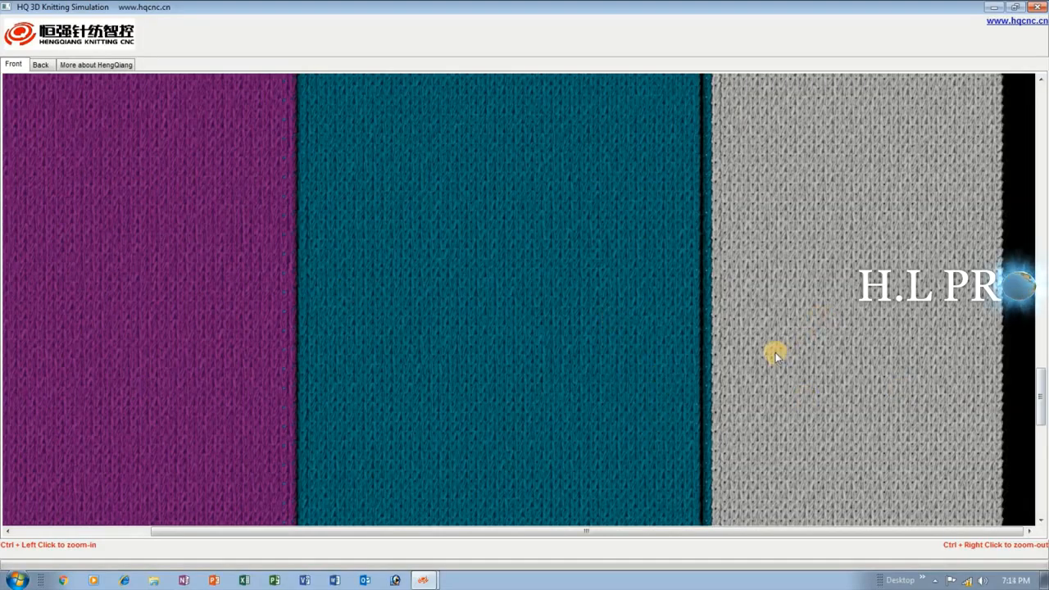
{"action": "scroll", "coordinate": [284, 271], "scroll_direction": "up", "scroll_amount": 3}
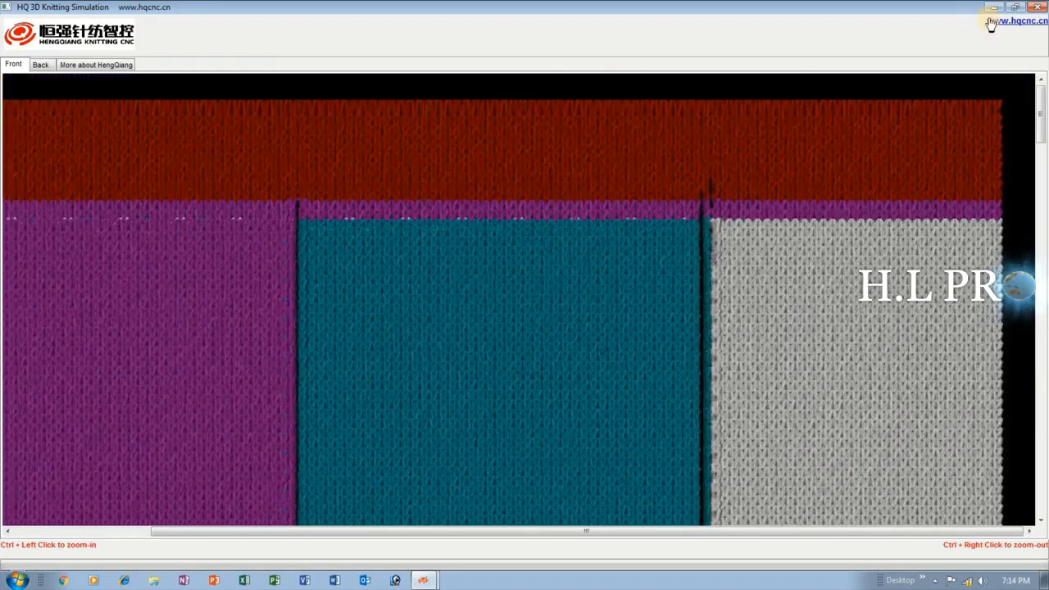
{"action": "left_click", "coordinate": [1034, 7]}
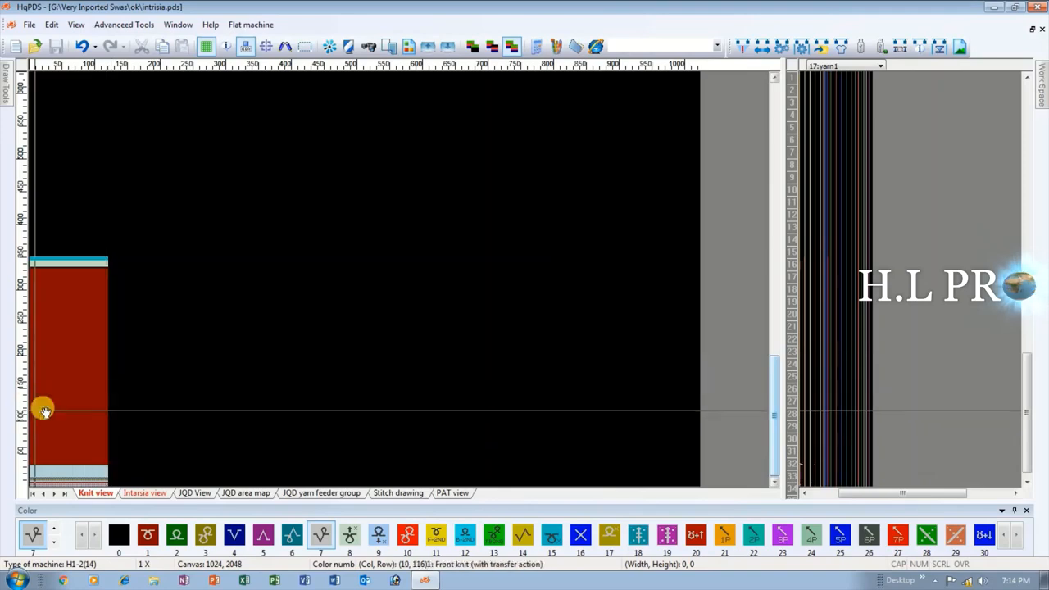
Copy the selected three-color area from the Intarsia view to the Knit view and show the Knit view.
{"action": "left_click", "coordinate": [148, 492]}
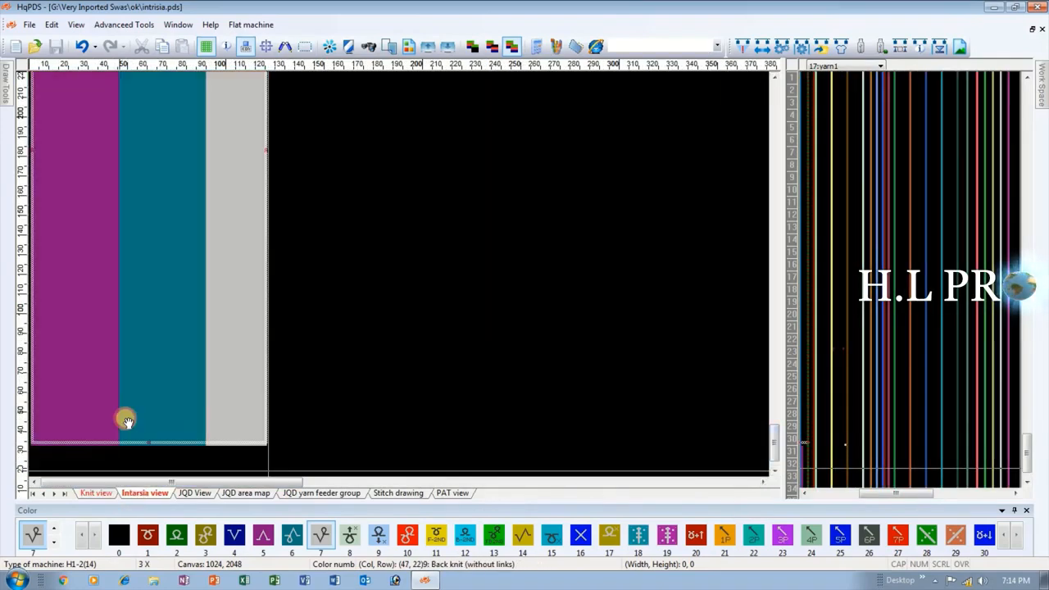
{"action": "scroll", "coordinate": [121, 324], "scroll_direction": "down", "scroll_amount": 2}
{"action": "scroll", "coordinate": [121, 276], "scroll_direction": "up", "scroll_amount": 2}
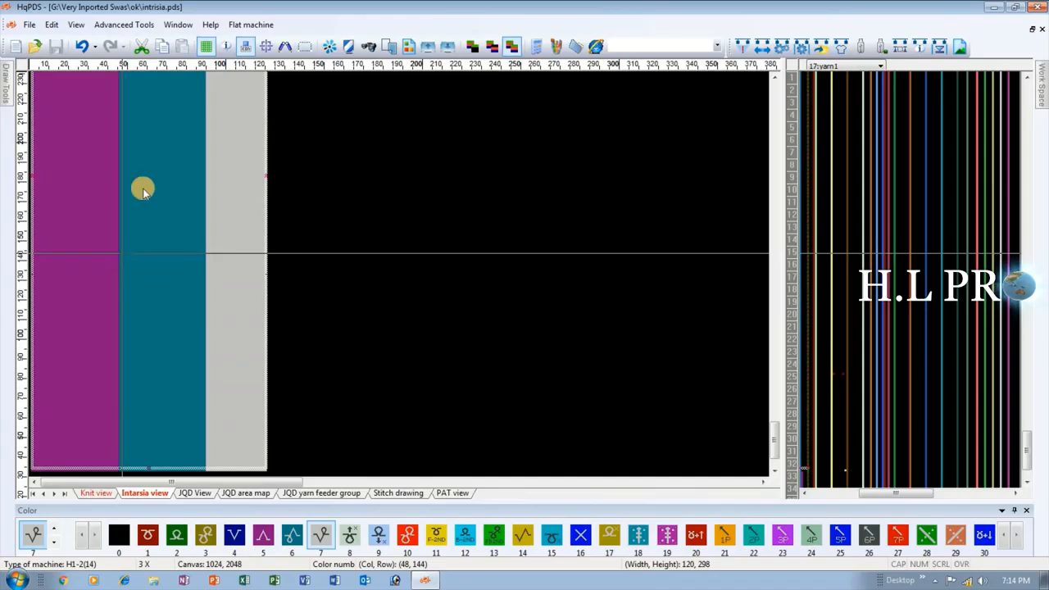
{"action": "right_click", "coordinate": [122, 253]}
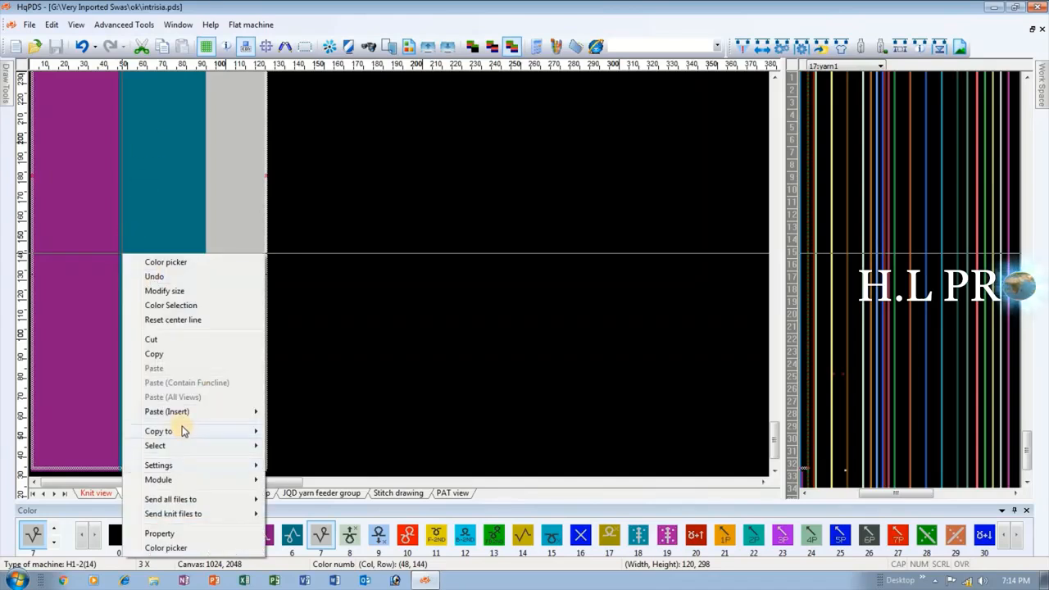
{"action": "mouse_move", "coordinate": [184, 432]}
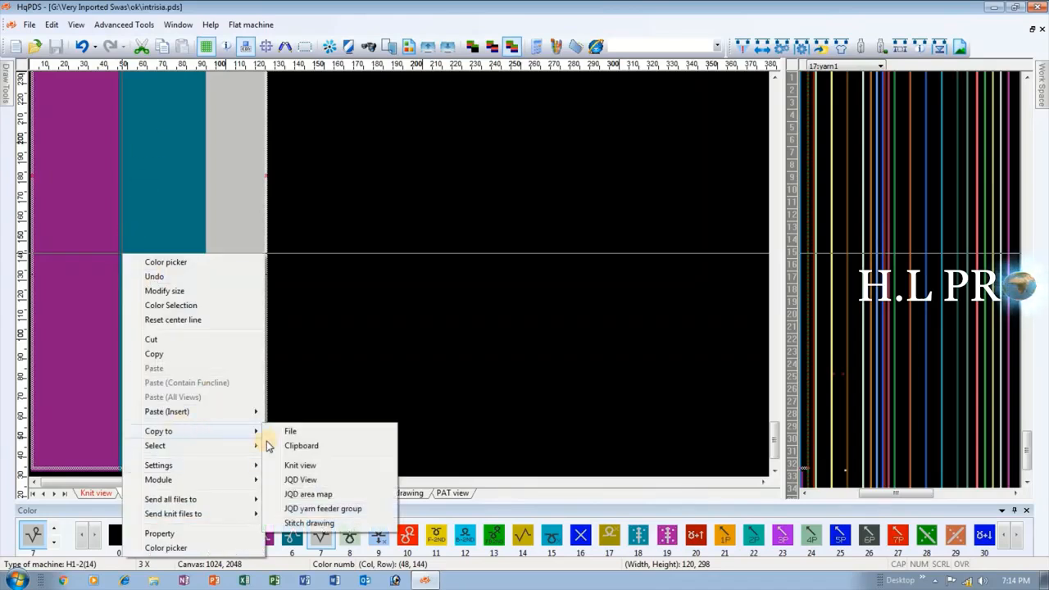
{"action": "left_click", "coordinate": [300, 466]}
{"action": "left_click", "coordinate": [94, 494]}
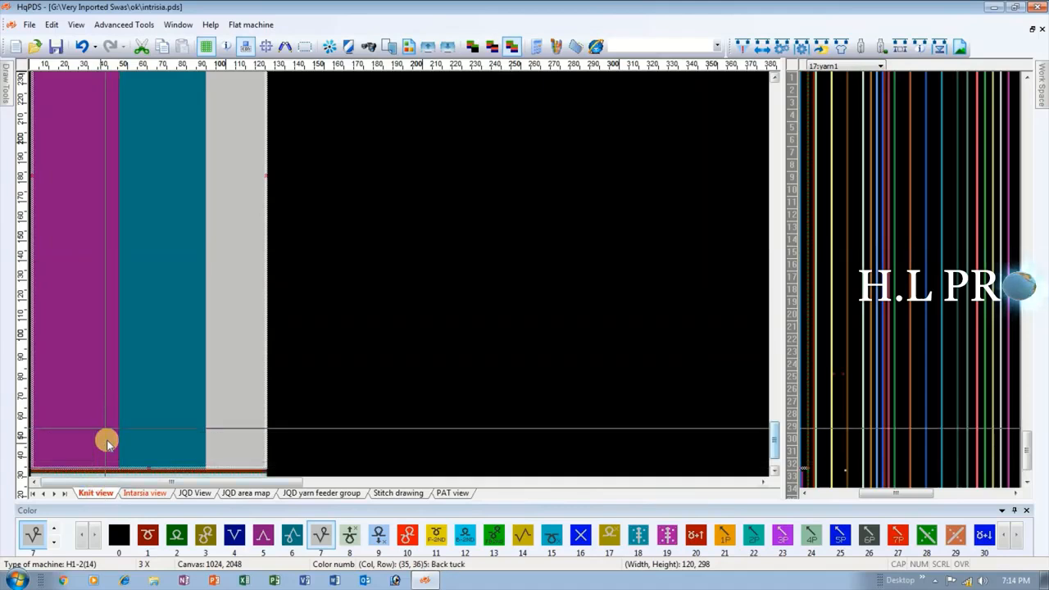
{"action": "scroll", "coordinate": [161, 189], "scroll_direction": "down", "scroll_amount": 1}
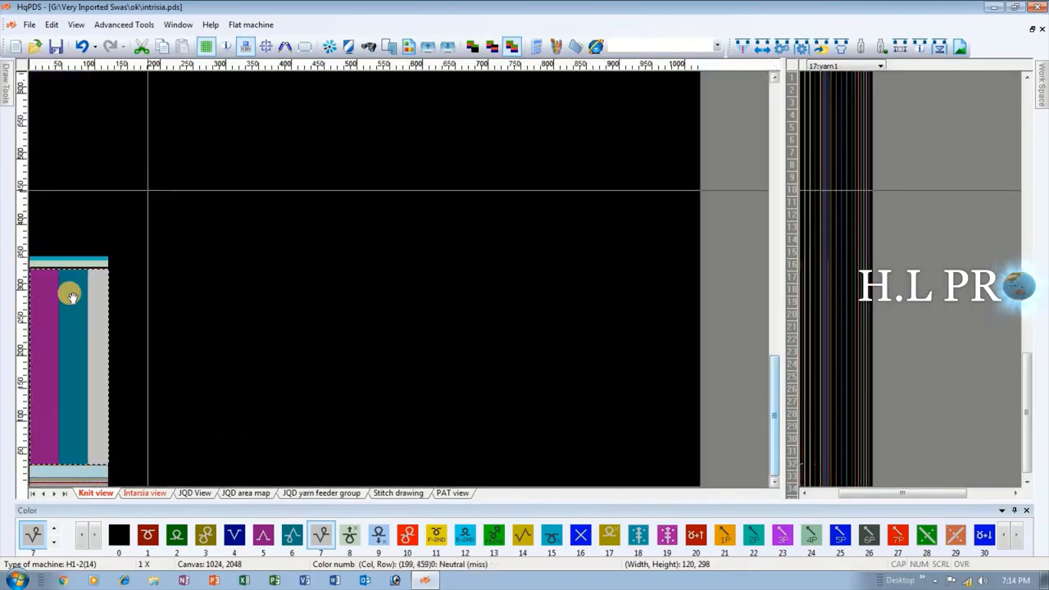
Fill the gray third section in the Knit view with color 5 to match the first section.
{"action": "scroll", "coordinate": [111, 274], "scroll_direction": "up", "scroll_amount": 2}
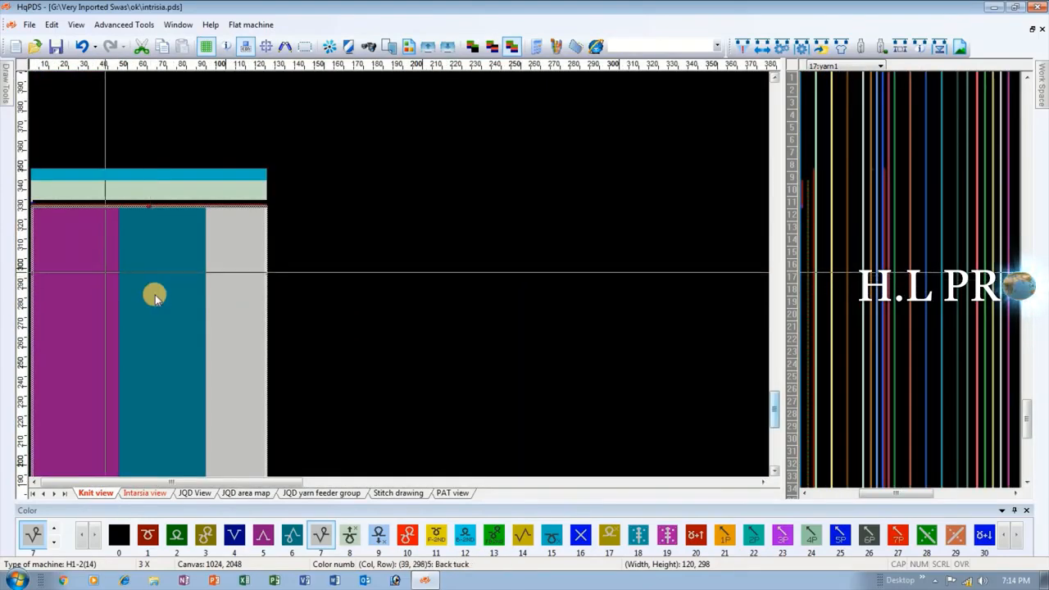
{"action": "right_click", "coordinate": [76, 292]}
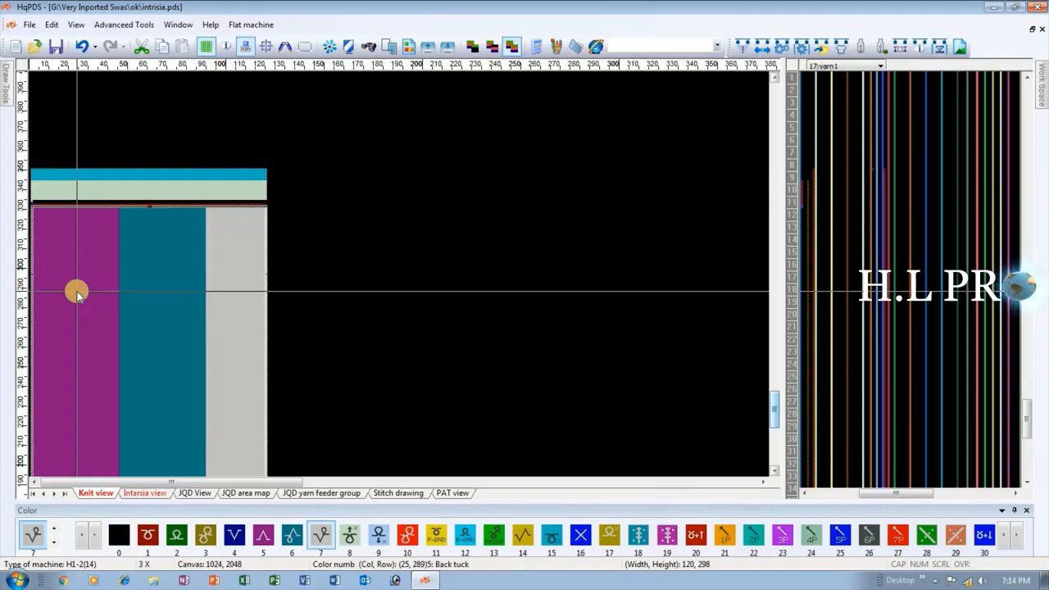
{"action": "left_click", "coordinate": [265, 536]}
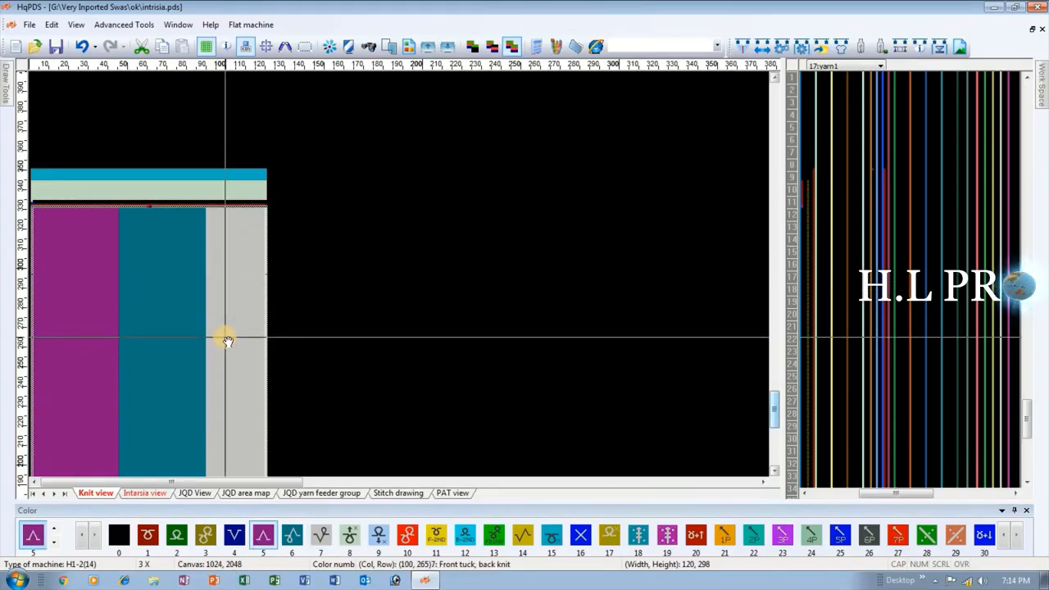
{"action": "left_click", "coordinate": [225, 338]}
{"action": "scroll", "coordinate": [55, 352], "scroll_direction": "down", "scroll_amount": 2}
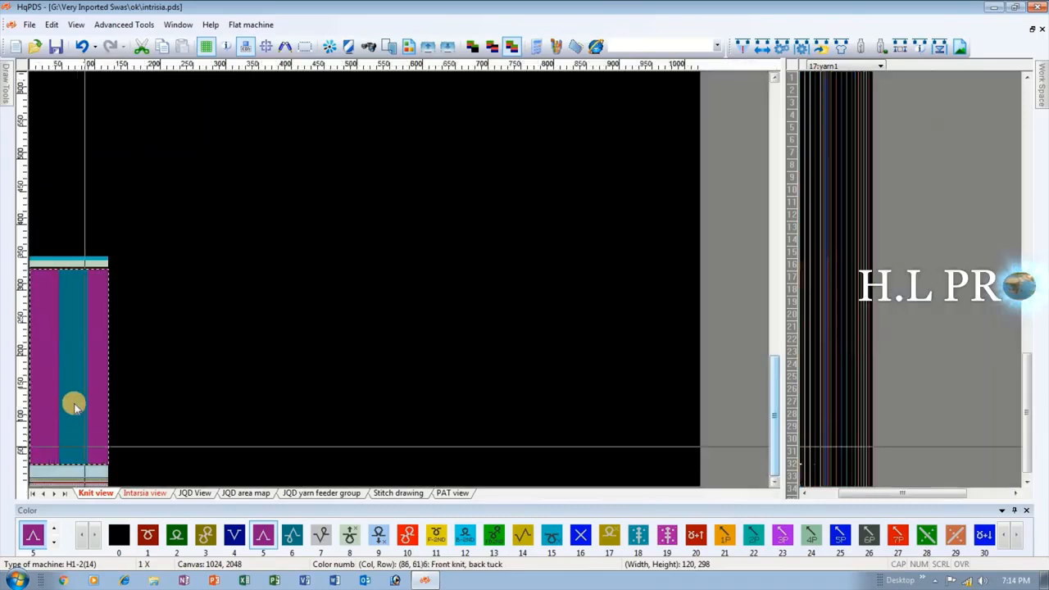
{"action": "scroll", "coordinate": [119, 304], "scroll_direction": "up", "scroll_amount": 1}
{"action": "scroll", "coordinate": [165, 274], "scroll_direction": "up", "scroll_amount": 1}
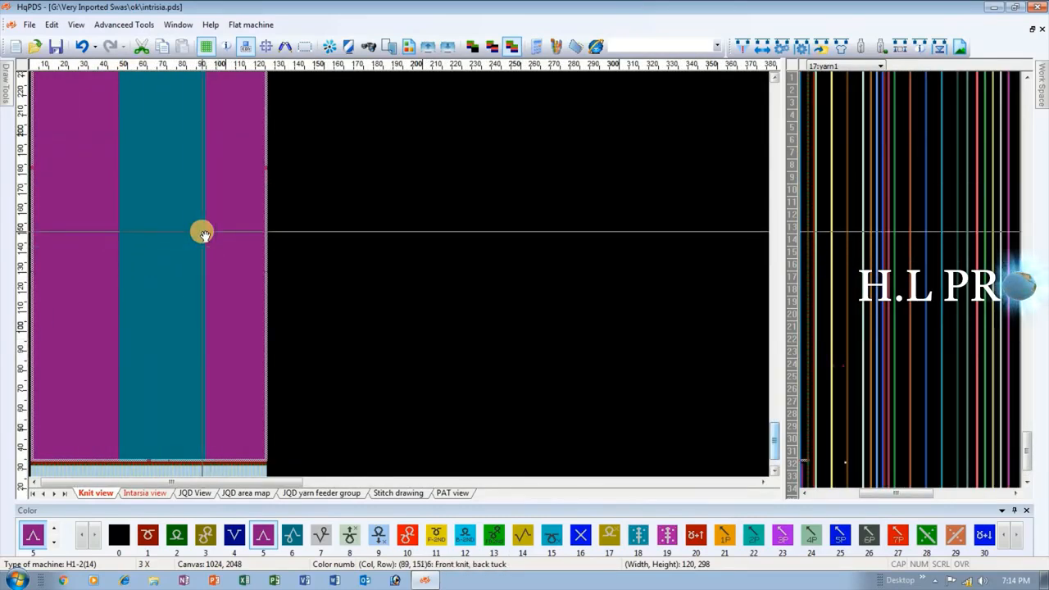
{"action": "scroll", "coordinate": [36, 403], "scroll_direction": "up", "scroll_amount": 1}
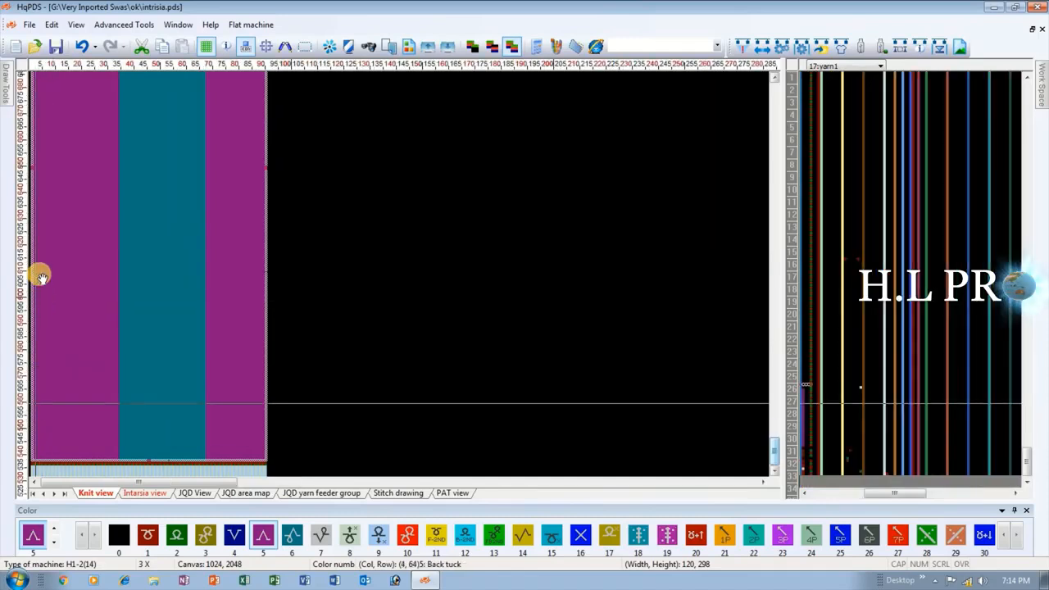
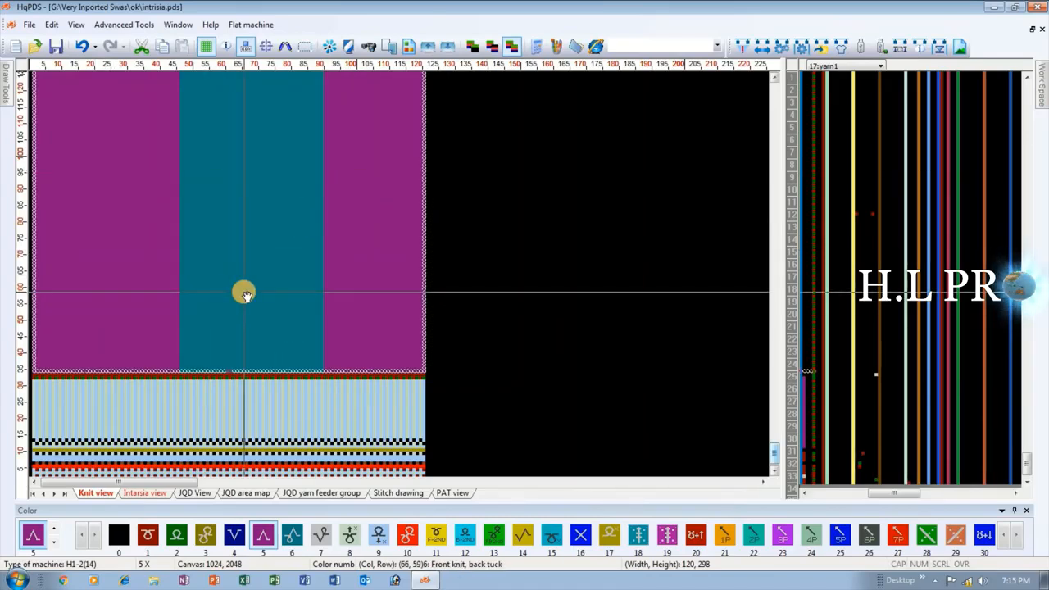
Copy the selected three-section area from the Knit view to the Intarsia view and show the Intarsia view.
{"action": "scroll", "coordinate": [109, 338], "scroll_direction": "down", "scroll_amount": 4}
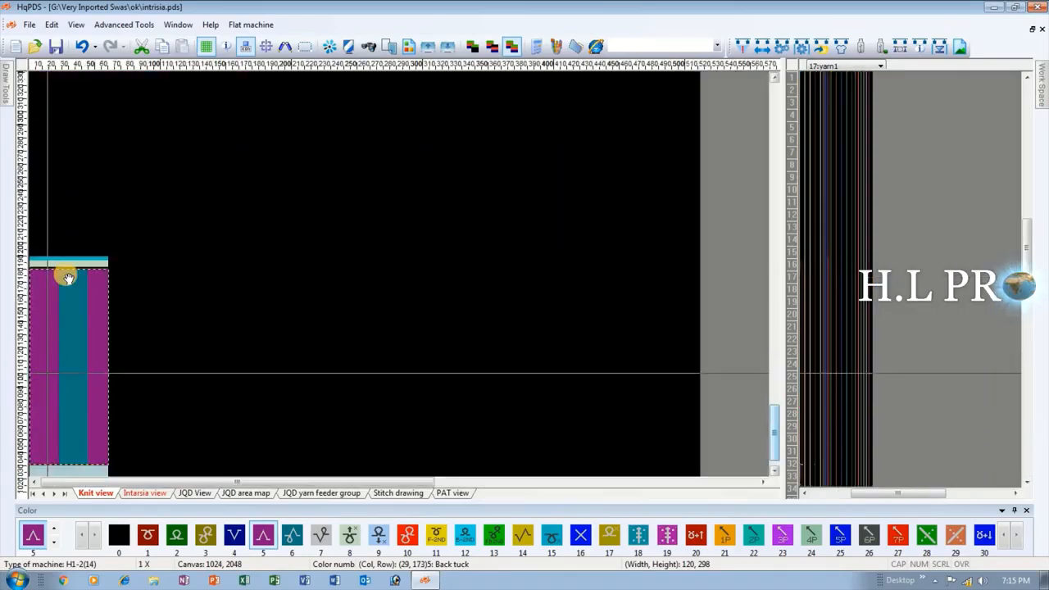
{"action": "scroll", "coordinate": [68, 277], "scroll_direction": "up", "scroll_amount": 1}
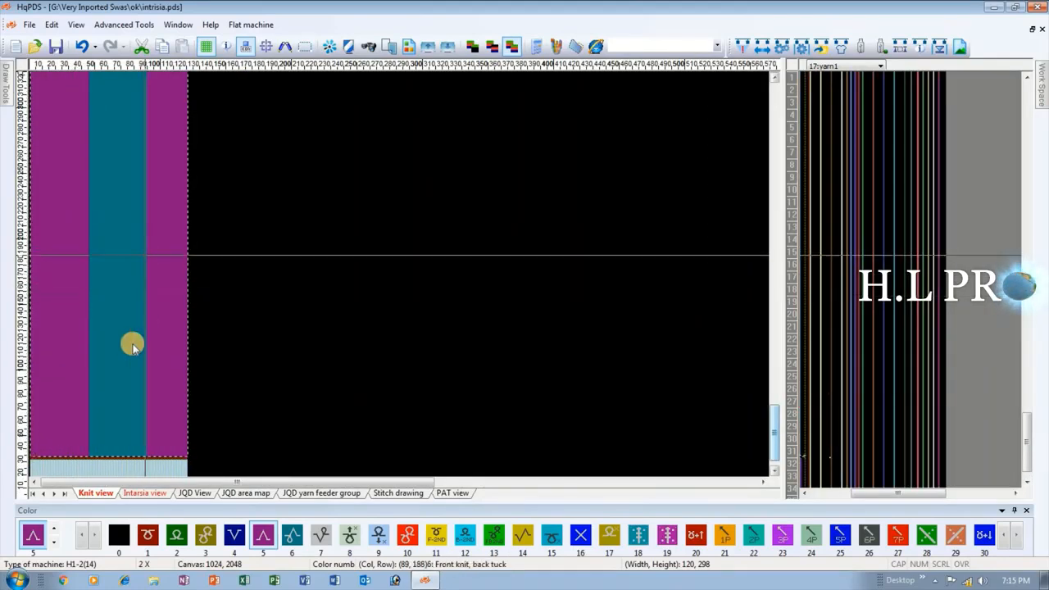
{"action": "scroll", "coordinate": [125, 354], "scroll_direction": "down", "scroll_amount": 1}
{"action": "scroll", "coordinate": [138, 318], "scroll_direction": "up", "scroll_amount": 2}
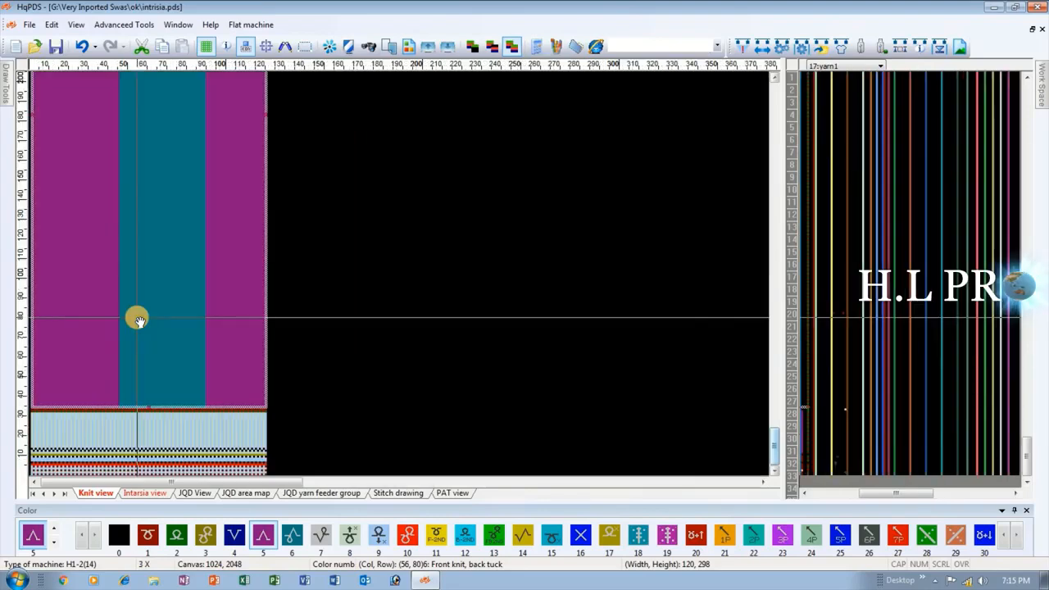
{"action": "right_click", "coordinate": [115, 220]}
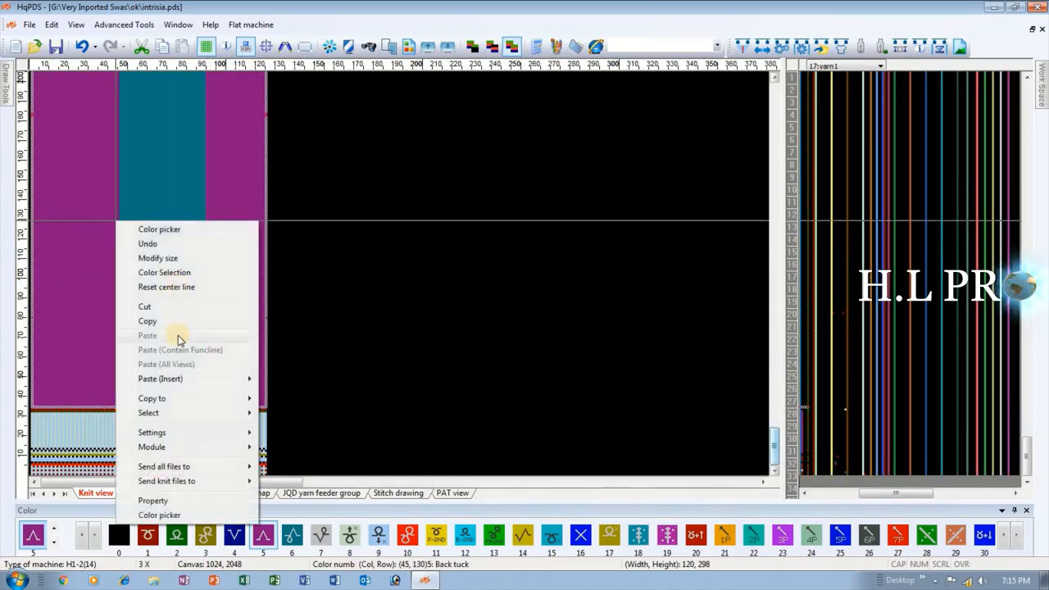
{"action": "mouse_move", "coordinate": [203, 401]}
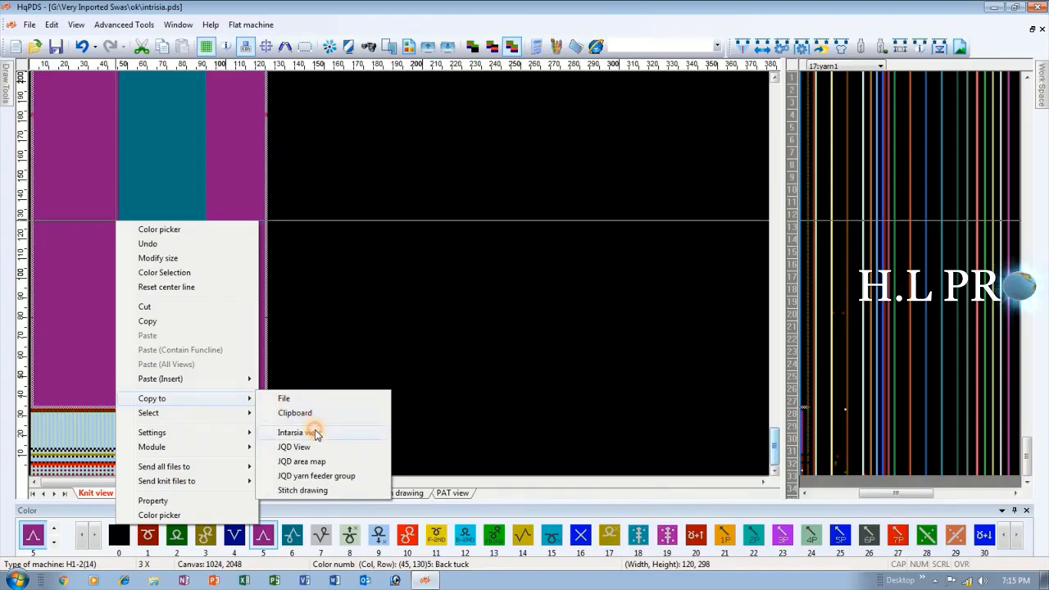
{"action": "left_click", "coordinate": [316, 435]}
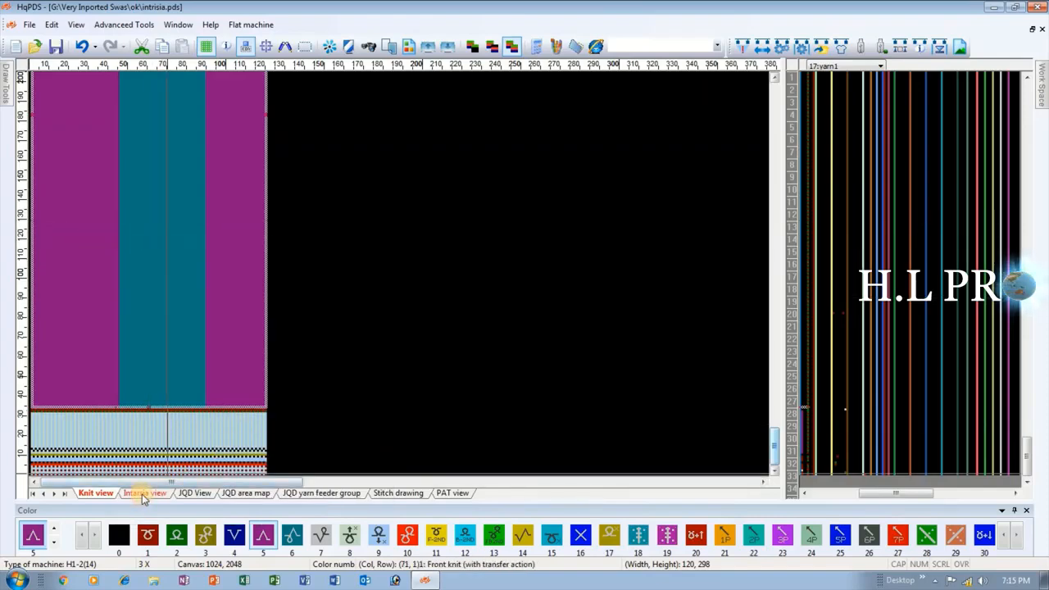
{"action": "left_click", "coordinate": [143, 495]}
Examine the copied sections in the Intarsia view, including their color numbers and the joins between them.
{"action": "scroll", "coordinate": [176, 260], "scroll_direction": "up", "scroll_amount": 2}
{"action": "scroll", "coordinate": [184, 283], "scroll_direction": "down", "scroll_amount": 4}
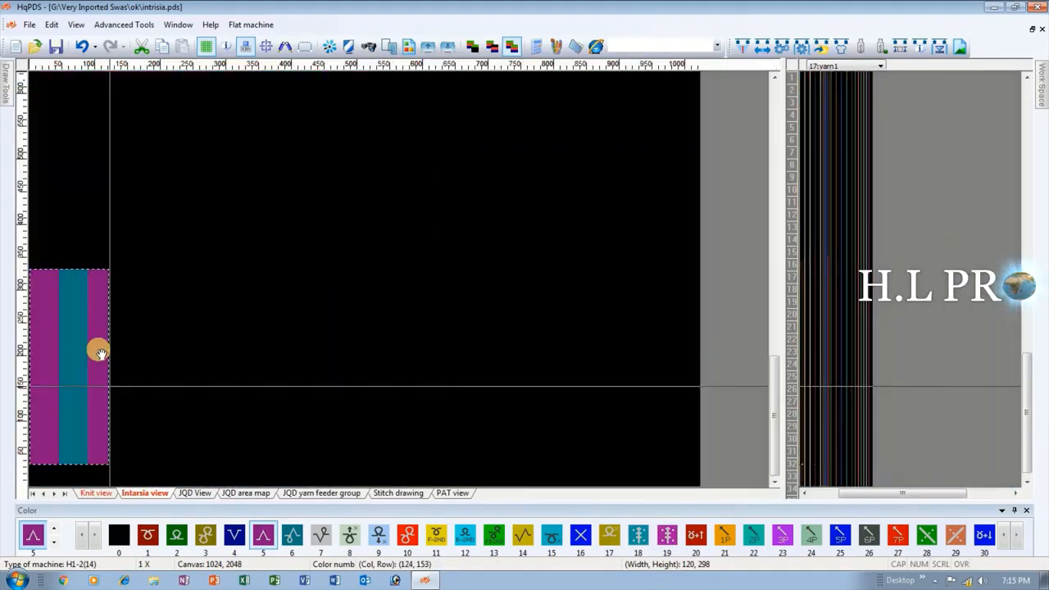
{"action": "scroll", "coordinate": [246, 274], "scroll_direction": "up", "scroll_amount": 6}
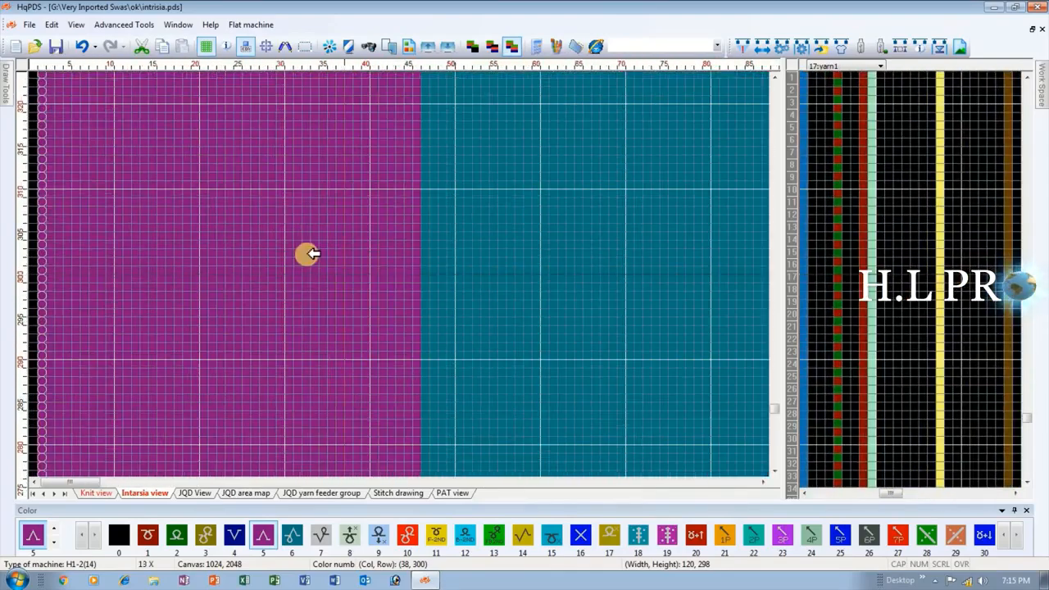
{"action": "scroll", "coordinate": [353, 273], "scroll_direction": "up", "scroll_amount": 2}
{"action": "scroll", "coordinate": [622, 283], "scroll_direction": "down", "scroll_amount": 3}
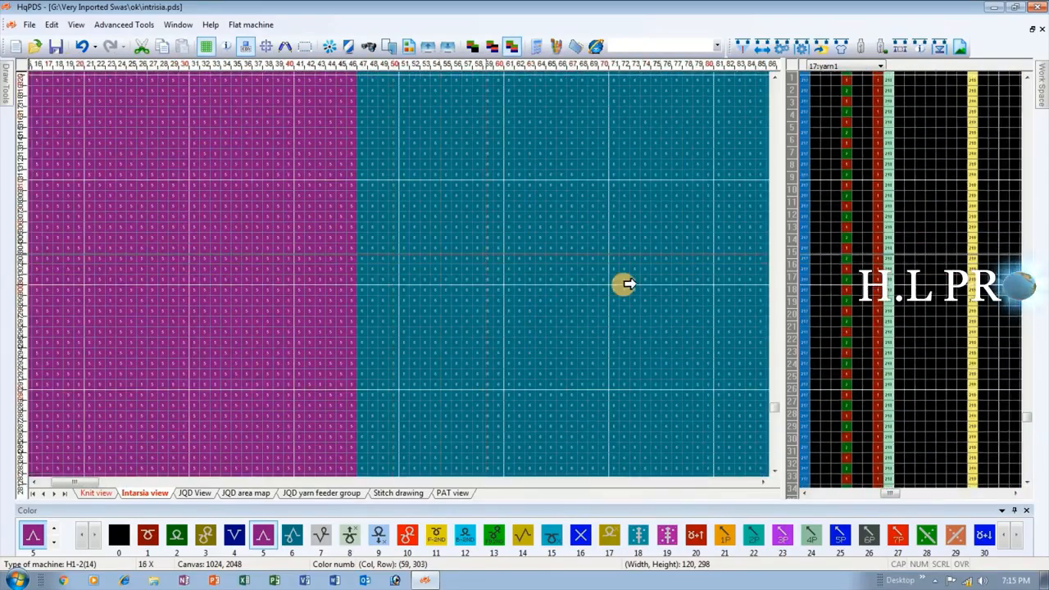
{"action": "scroll", "coordinate": [400, 274], "scroll_direction": "up", "scroll_amount": 1}
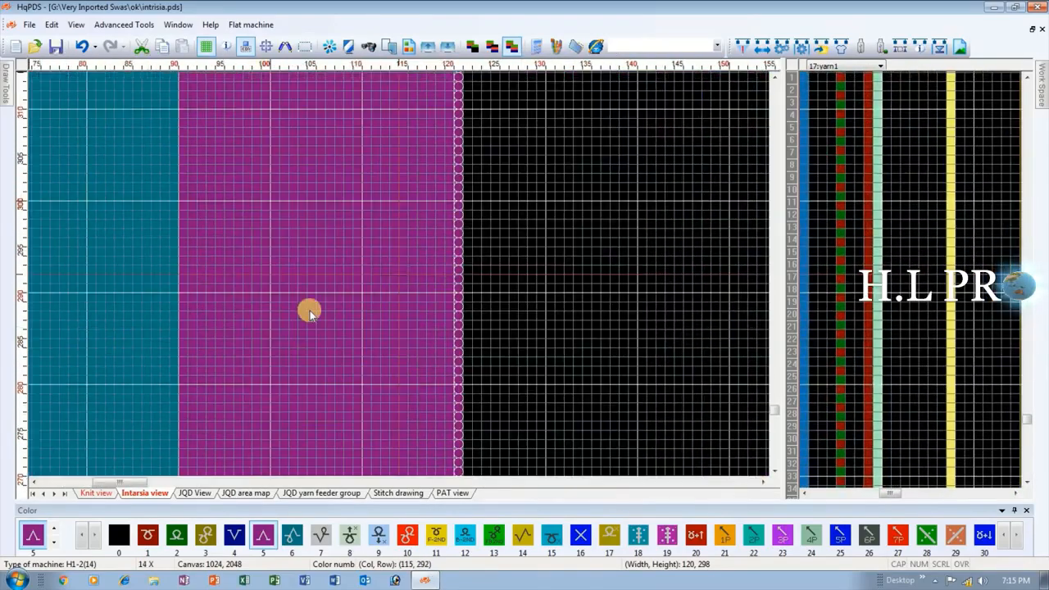
{"action": "scroll", "coordinate": [412, 272], "scroll_direction": "down", "scroll_amount": 2}
{"action": "scroll", "coordinate": [400, 274], "scroll_direction": "down", "scroll_amount": 1}
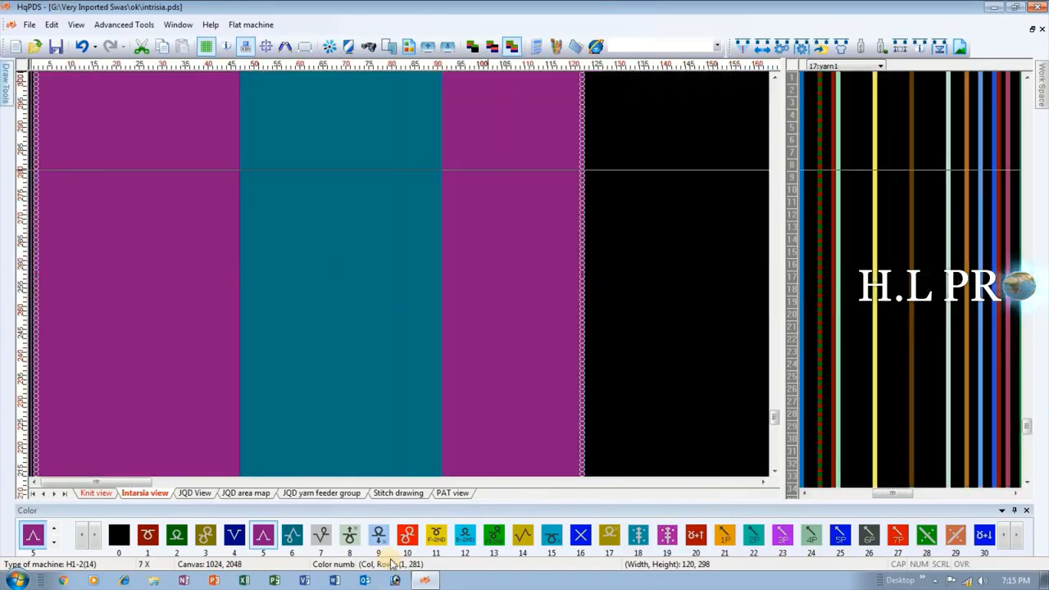
{"action": "scroll", "coordinate": [273, 274], "scroll_direction": "down", "scroll_amount": 1}
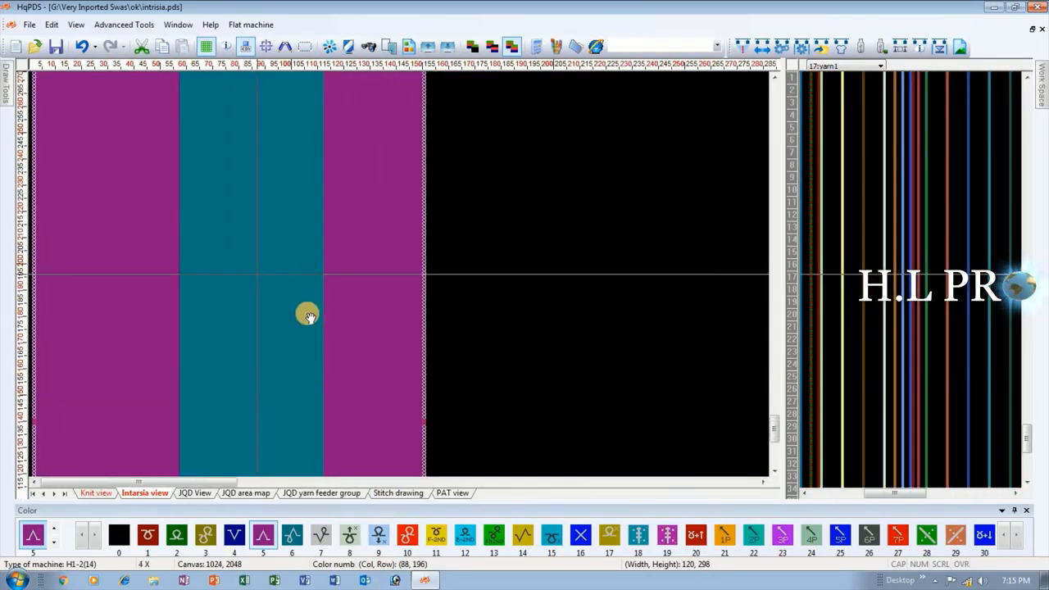
Fill the third section in the Intarsia view with color 4 to distinguish it from the first section.
{"action": "scroll", "coordinate": [276, 279], "scroll_direction": "down", "scroll_amount": 1}
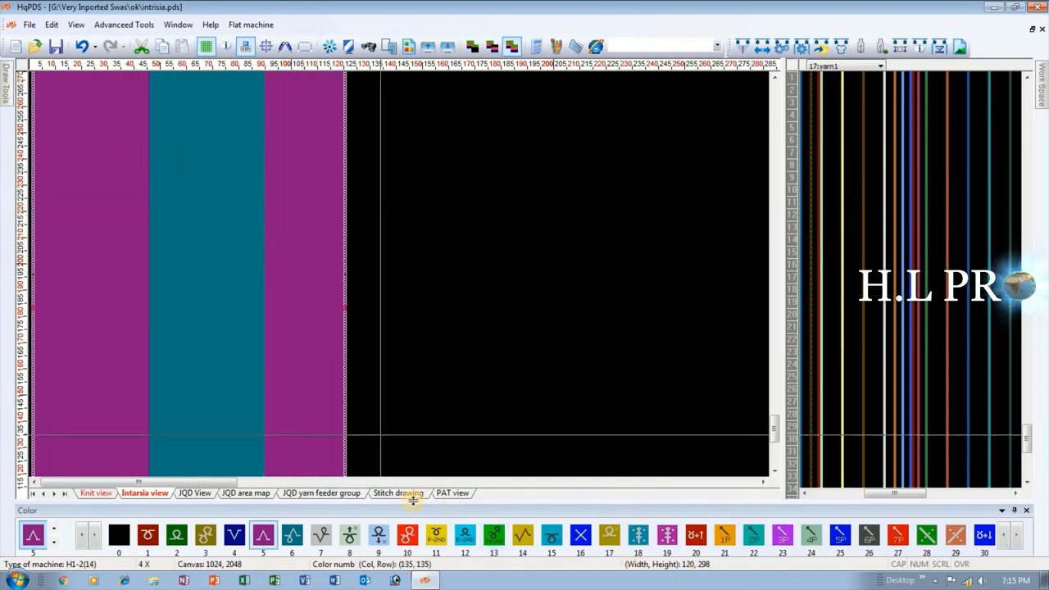
{"action": "left_click", "coordinate": [235, 536]}
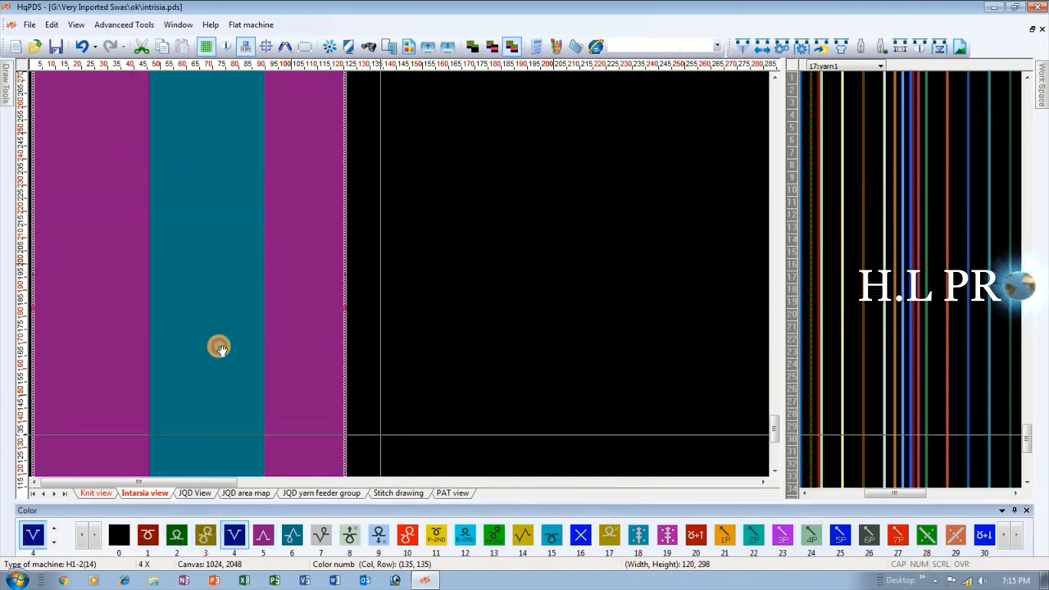
{"action": "left_click", "coordinate": [310, 269]}
{"action": "scroll", "coordinate": [269, 412], "scroll_direction": "down", "scroll_amount": 1}
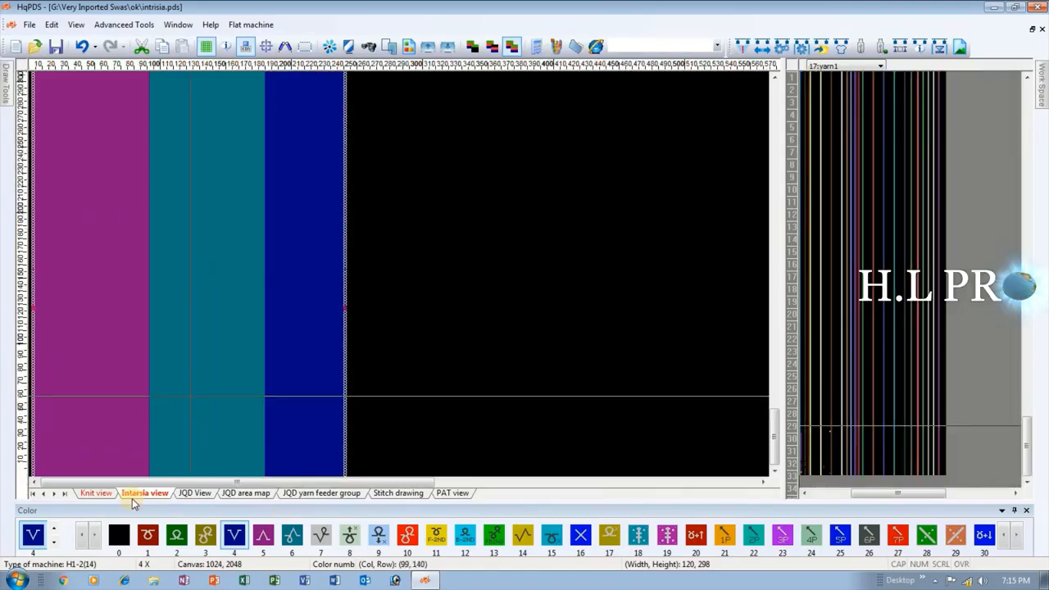
Examine the lower ends of the three sections in the Intarsia view and show the weave mode function line.
{"action": "scroll", "coordinate": [257, 353], "scroll_direction": "up", "scroll_amount": 1}
{"action": "scroll", "coordinate": [255, 352], "scroll_direction": "up", "scroll_amount": 5}
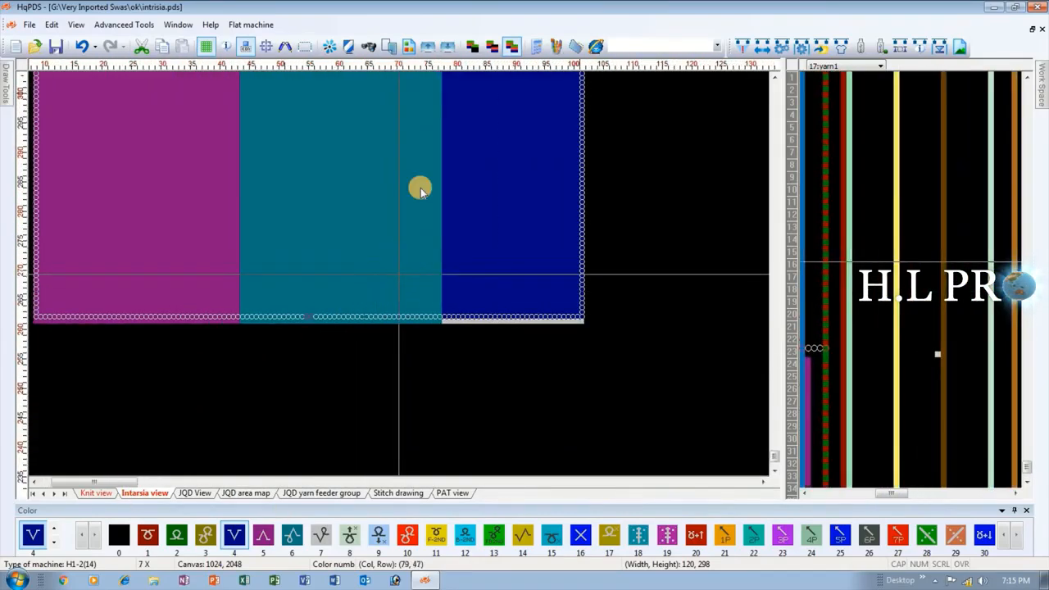
{"action": "scroll", "coordinate": [399, 273], "scroll_direction": "up", "scroll_amount": 4}
{"action": "scroll", "coordinate": [398, 273], "scroll_direction": "up", "scroll_amount": 1}
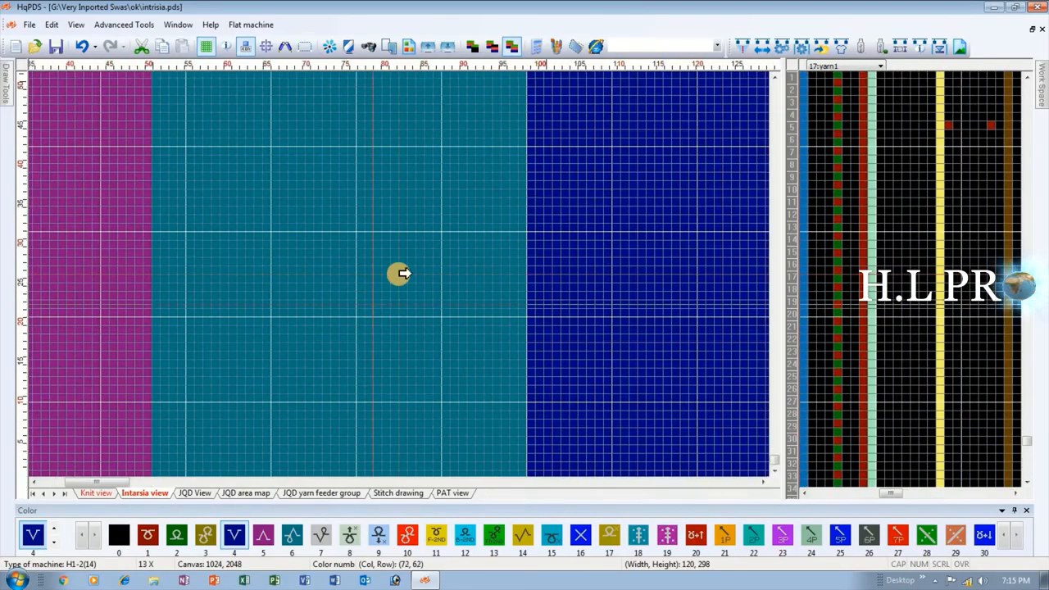
{"action": "scroll", "coordinate": [402, 295], "scroll_direction": "down", "scroll_amount": 1}
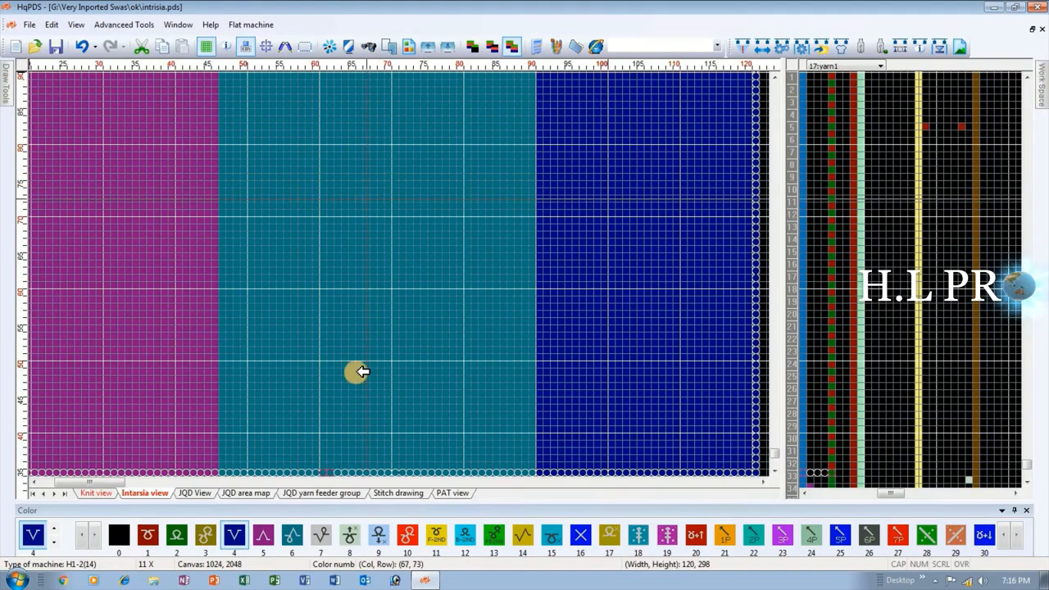
{"action": "scroll", "coordinate": [328, 328], "scroll_direction": "down", "scroll_amount": 3}
{"action": "scroll", "coordinate": [398, 274], "scroll_direction": "up", "scroll_amount": 4}
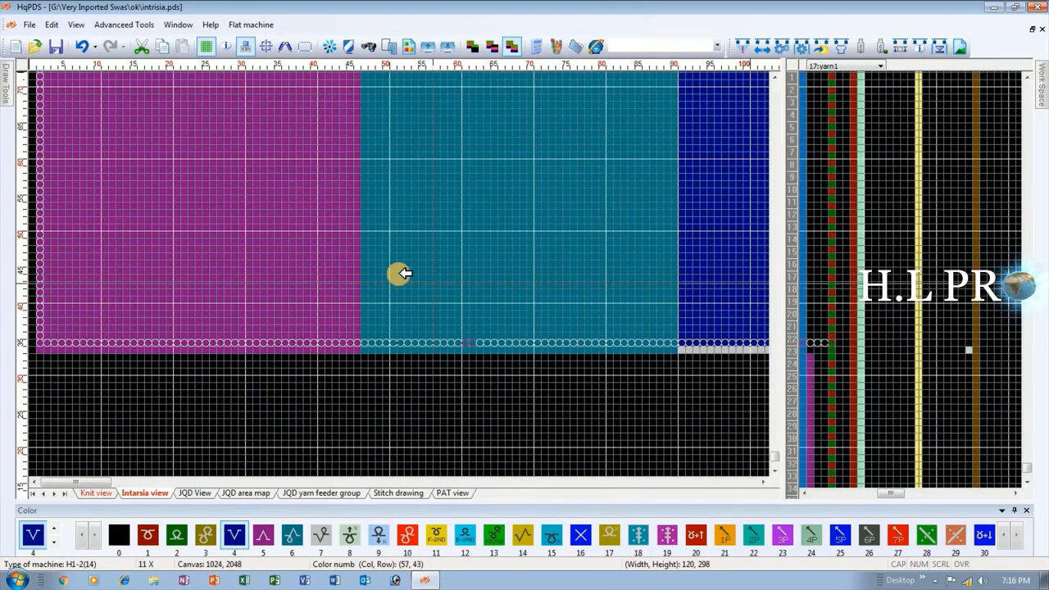
{"action": "scroll", "coordinate": [404, 274], "scroll_direction": "down", "scroll_amount": 2}
{"action": "scroll", "coordinate": [456, 290], "scroll_direction": "up", "scroll_amount": 3}
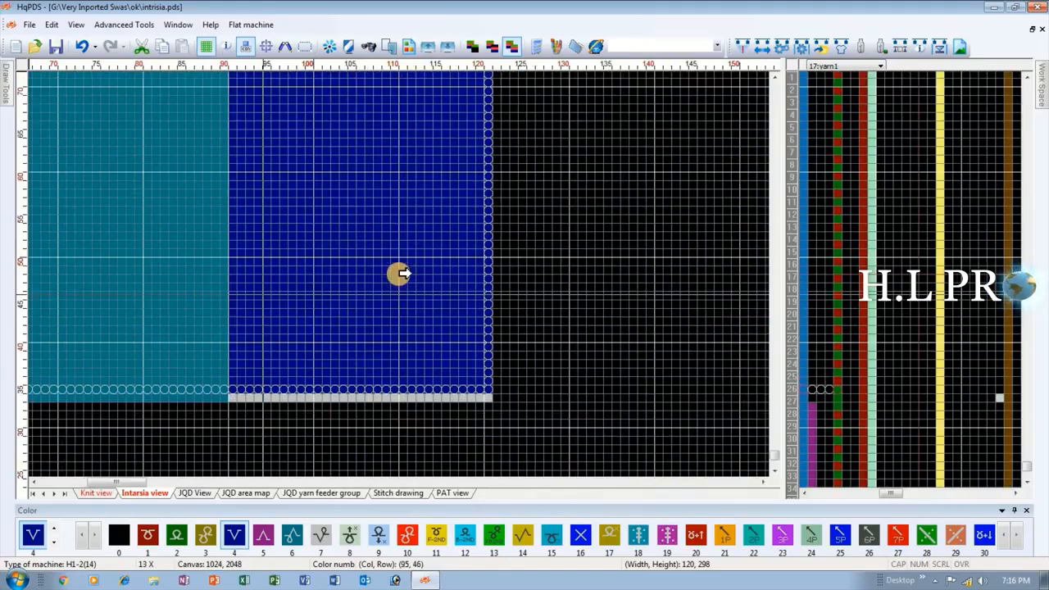
{"action": "scroll", "coordinate": [399, 273], "scroll_direction": "down", "scroll_amount": 3}
{"action": "scroll", "coordinate": [369, 275], "scroll_direction": "down", "scroll_amount": 3}
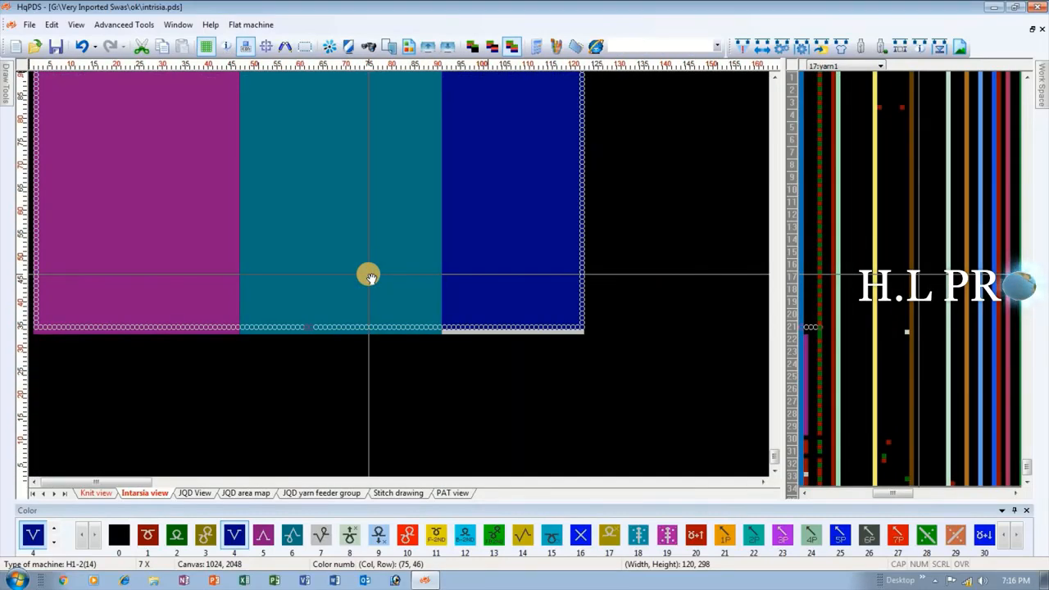
{"action": "scroll", "coordinate": [398, 275], "scroll_direction": "up", "scroll_amount": 3}
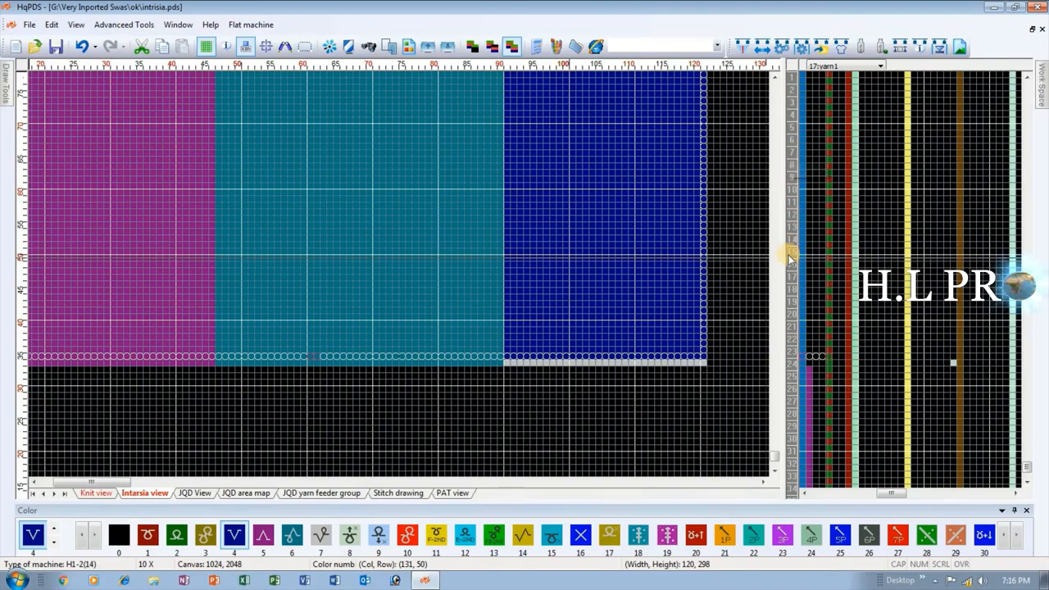
{"action": "scroll", "coordinate": [802, 280], "scroll_direction": "up", "scroll_amount": 1}
{"action": "scroll", "coordinate": [413, 271], "scroll_direction": "up", "scroll_amount": 4}
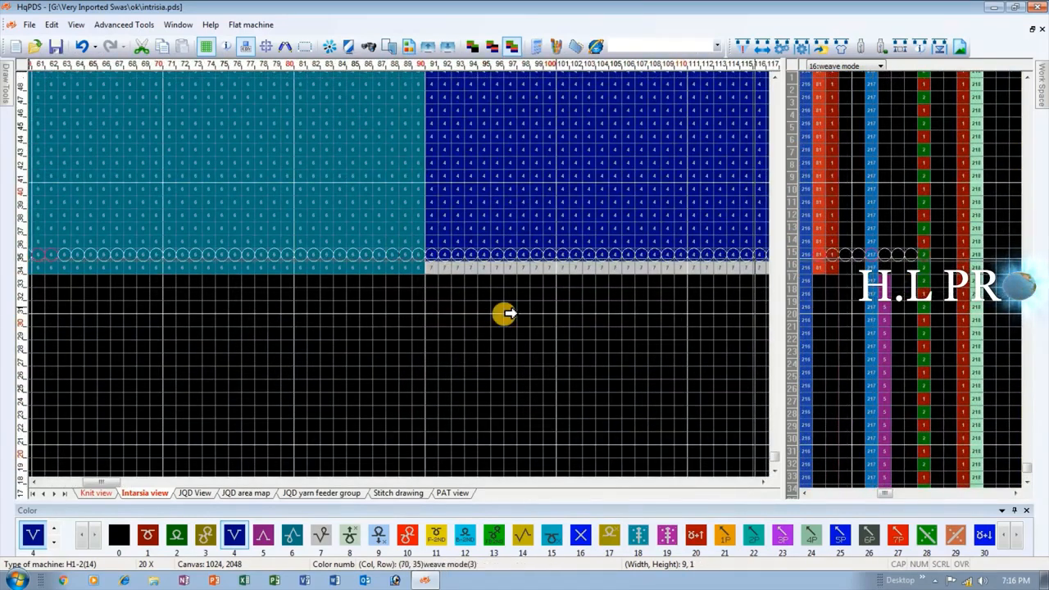
Fill the leftover gray row beneath the third section in the Intarsia view with color 4.
{"action": "scroll", "coordinate": [401, 275], "scroll_direction": "down", "scroll_amount": 1}
{"action": "scroll", "coordinate": [400, 274], "scroll_direction": "down", "scroll_amount": 5}
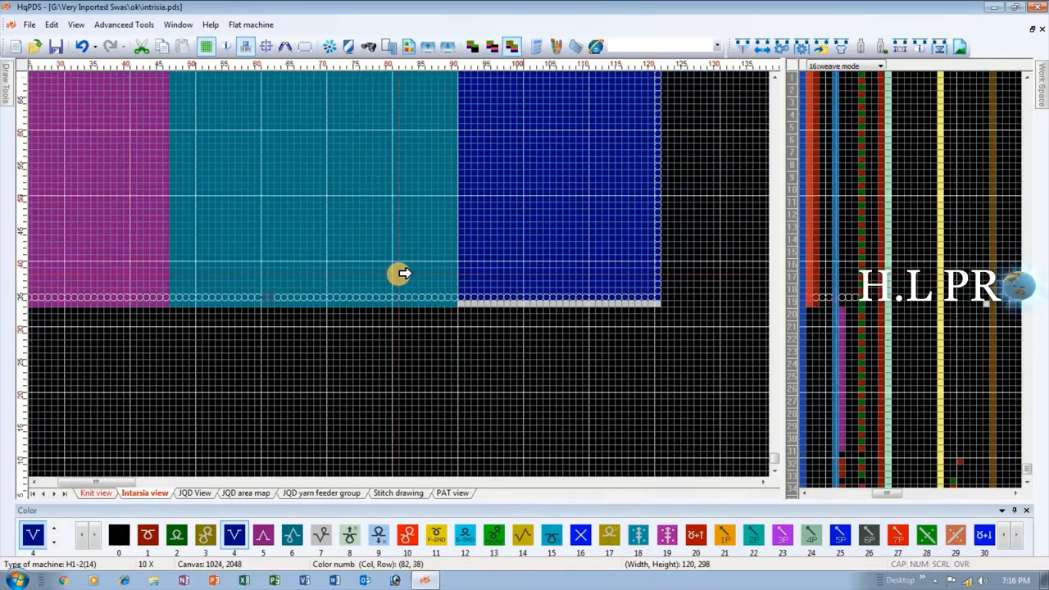
{"action": "scroll", "coordinate": [424, 278], "scroll_direction": "up", "scroll_amount": 2}
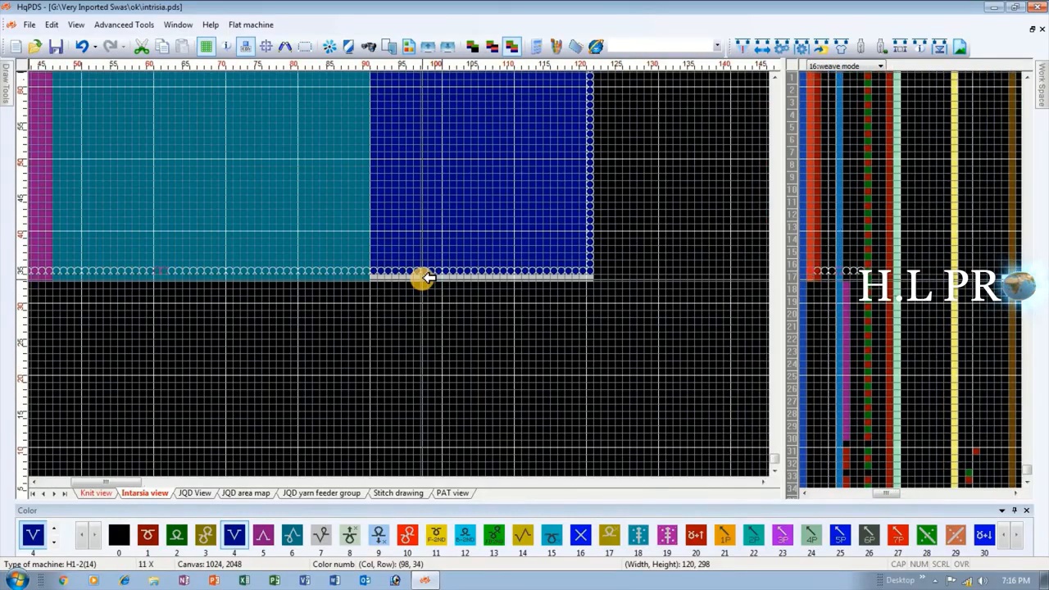
{"action": "left_click", "coordinate": [423, 279]}
{"action": "scroll", "coordinate": [173, 93], "scroll_direction": "down", "scroll_amount": 1}
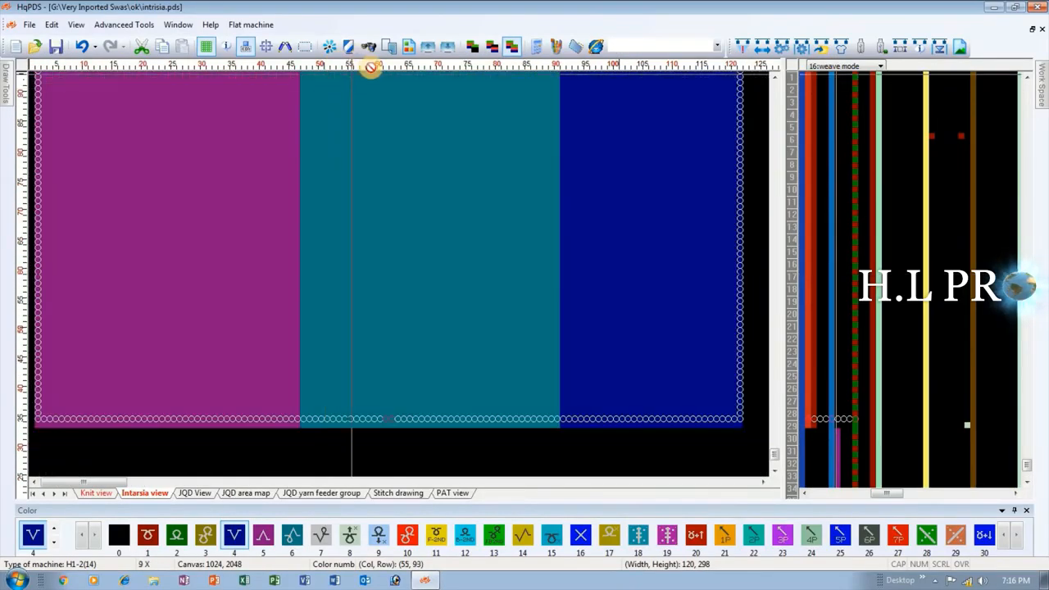
Examine the whole three-color area in the Intarsia view from its upper edge to its lower edge.
{"action": "scroll", "coordinate": [332, 271], "scroll_direction": "down", "scroll_amount": 4}
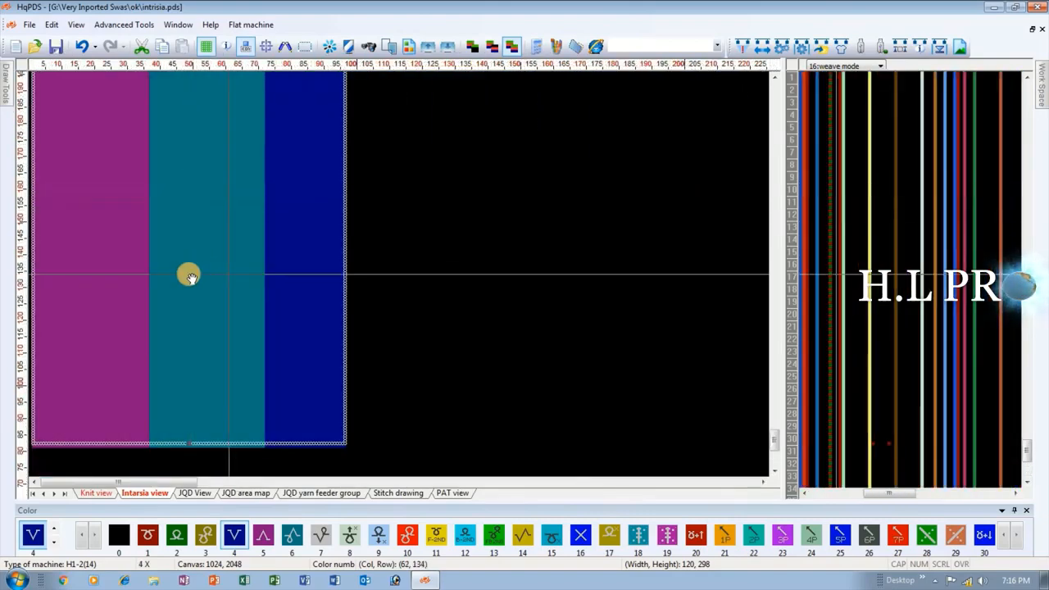
{"action": "scroll", "coordinate": [109, 249], "scroll_direction": "down", "scroll_amount": 2}
{"action": "scroll", "coordinate": [69, 299], "scroll_direction": "down", "scroll_amount": 1}
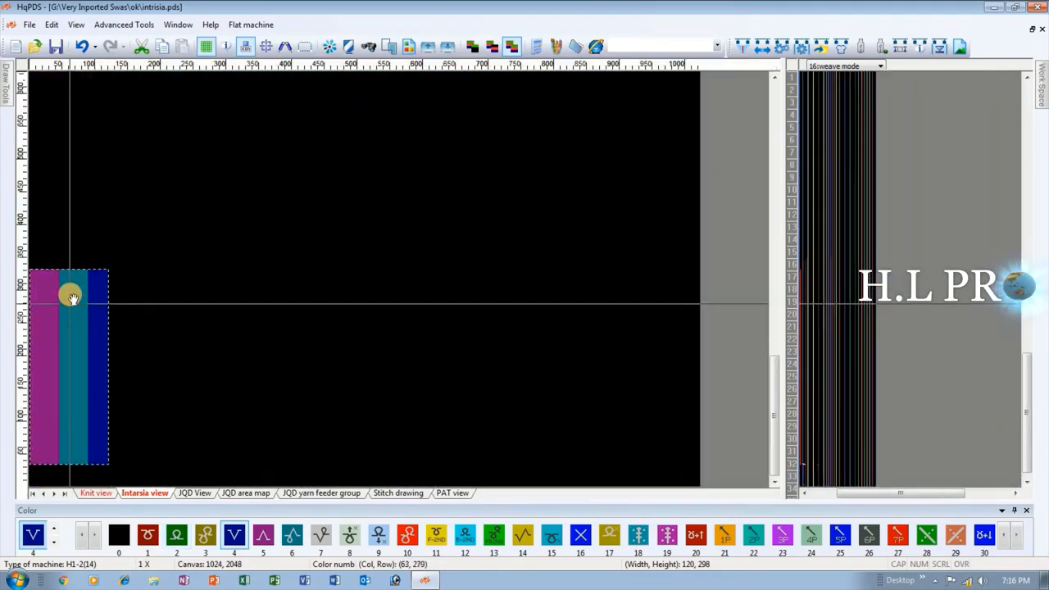
{"action": "scroll", "coordinate": [148, 274], "scroll_direction": "up", "scroll_amount": 2}
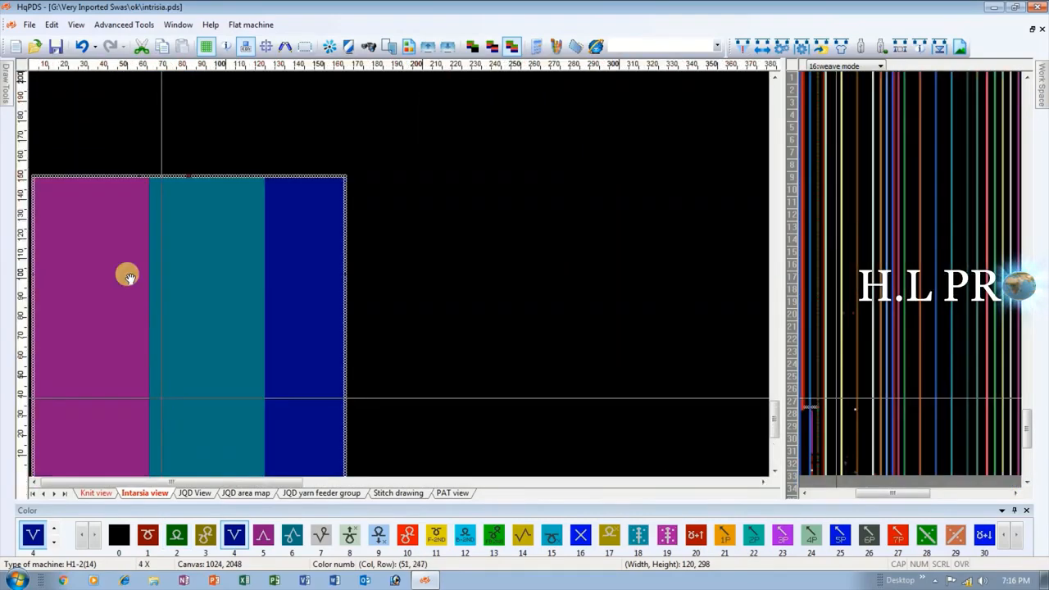
{"action": "scroll", "coordinate": [135, 328], "scroll_direction": "down", "scroll_amount": 1}
{"action": "scroll", "coordinate": [68, 441], "scroll_direction": "down", "scroll_amount": 1}
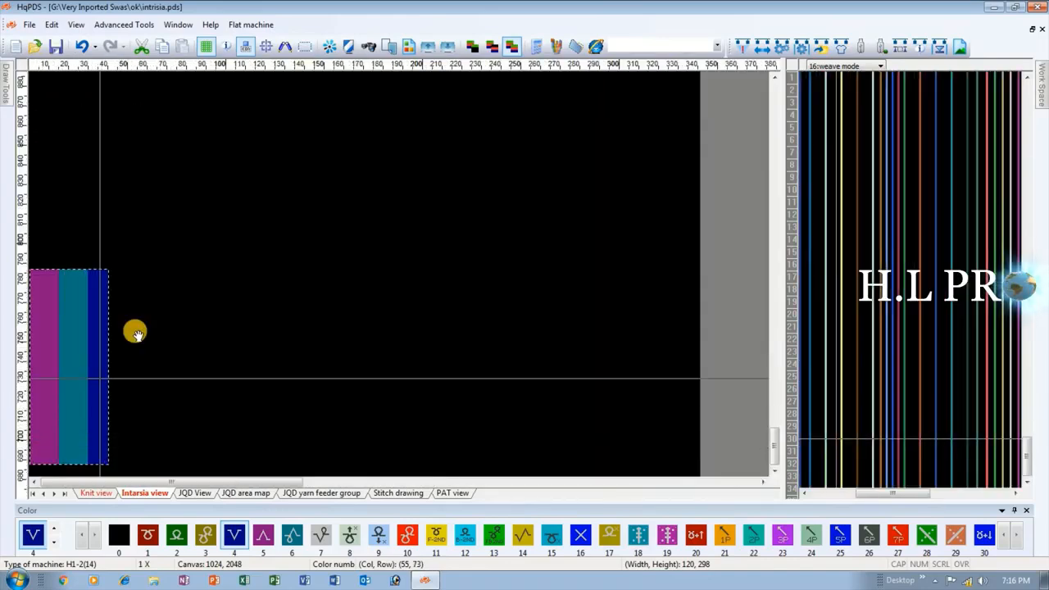
{"action": "scroll", "coordinate": [135, 332], "scroll_direction": "up", "scroll_amount": 3}
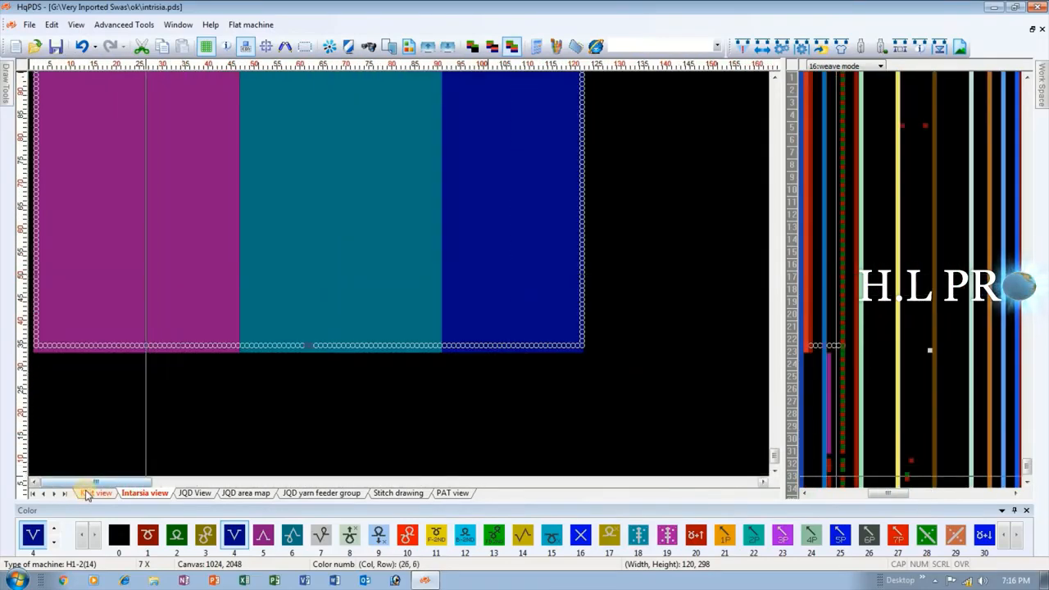
{"action": "scroll", "coordinate": [145, 332], "scroll_direction": "down", "scroll_amount": 2}
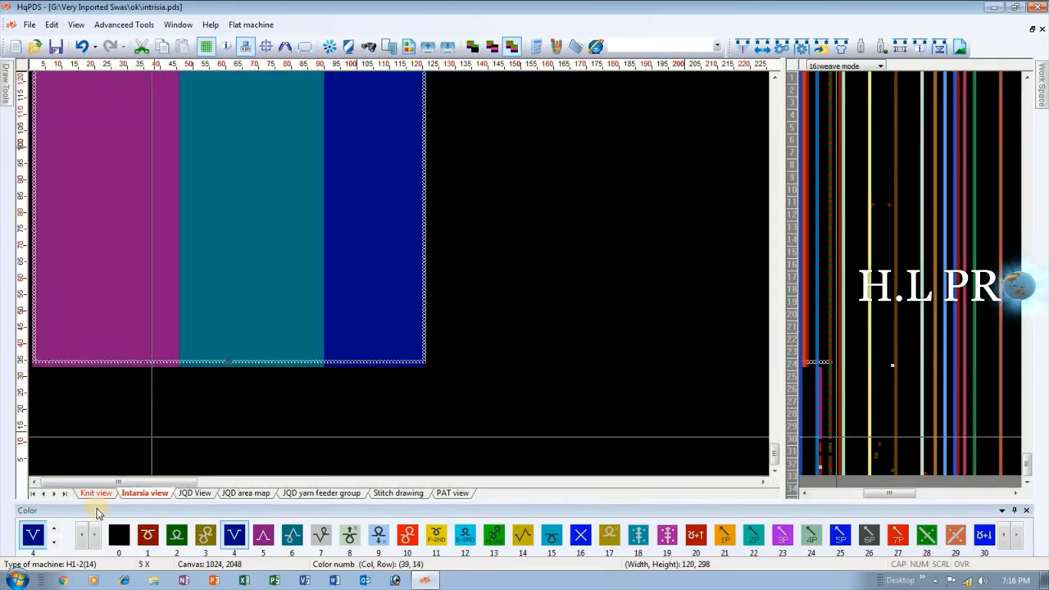
Show the Knit view and examine the stitches around the section joins together with the weave mode function line.
{"action": "left_click", "coordinate": [95, 492]}
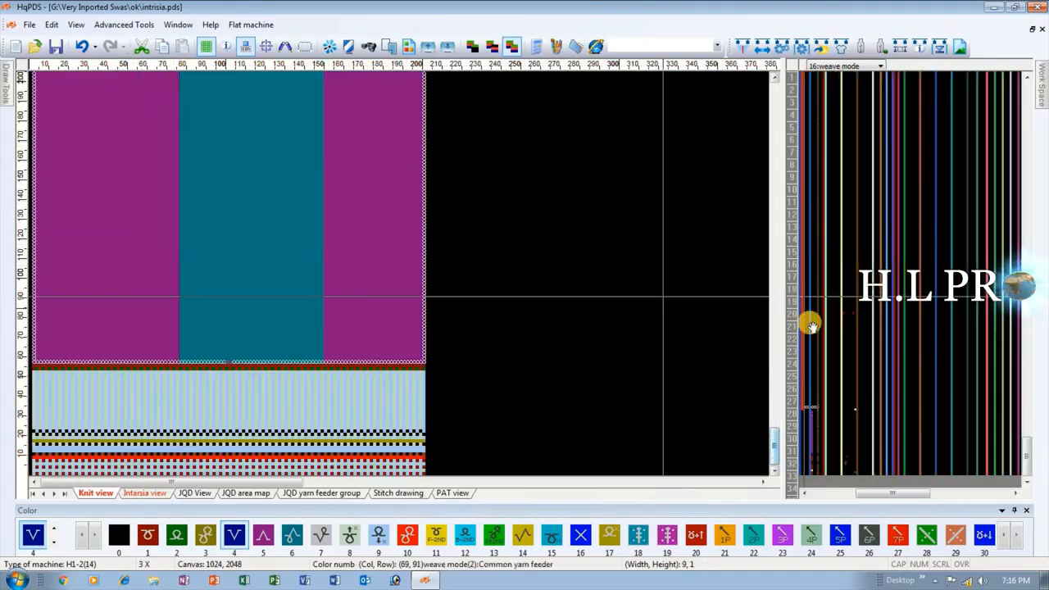
{"action": "scroll", "coordinate": [668, 417], "scroll_direction": "down", "scroll_amount": 2}
{"action": "scroll", "coordinate": [388, 271], "scroll_direction": "up", "scroll_amount": 4}
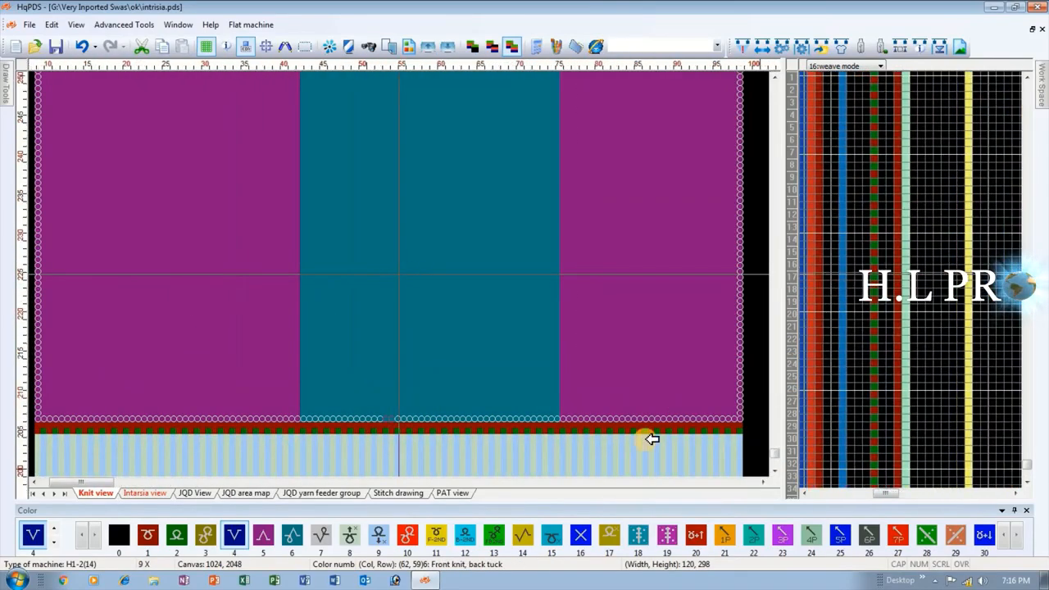
{"action": "scroll", "coordinate": [838, 293], "scroll_direction": "up", "scroll_amount": 1}
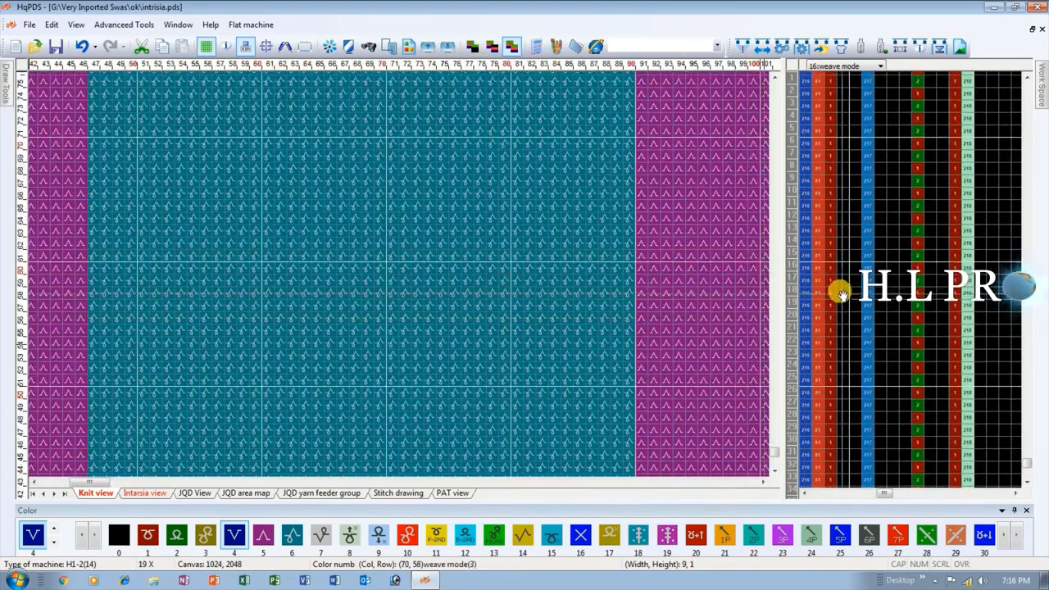
Compare the three sections in the Knit and Intarsia views, and fill all three in the Knit view with color 1.
{"action": "scroll", "coordinate": [398, 273], "scroll_direction": "down", "scroll_amount": 3}
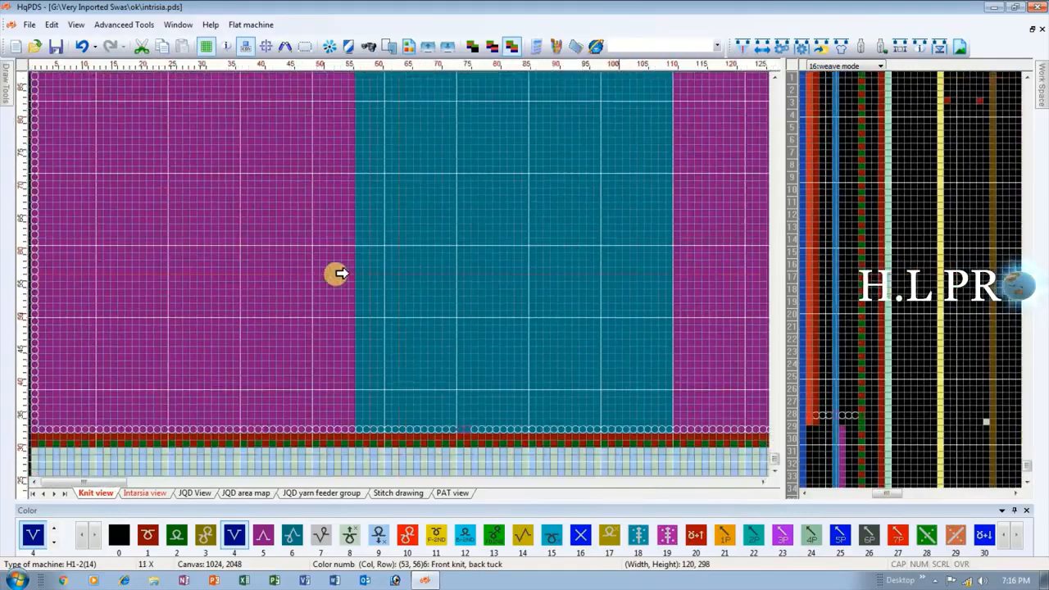
{"action": "scroll", "coordinate": [229, 276], "scroll_direction": "down", "scroll_amount": 1}
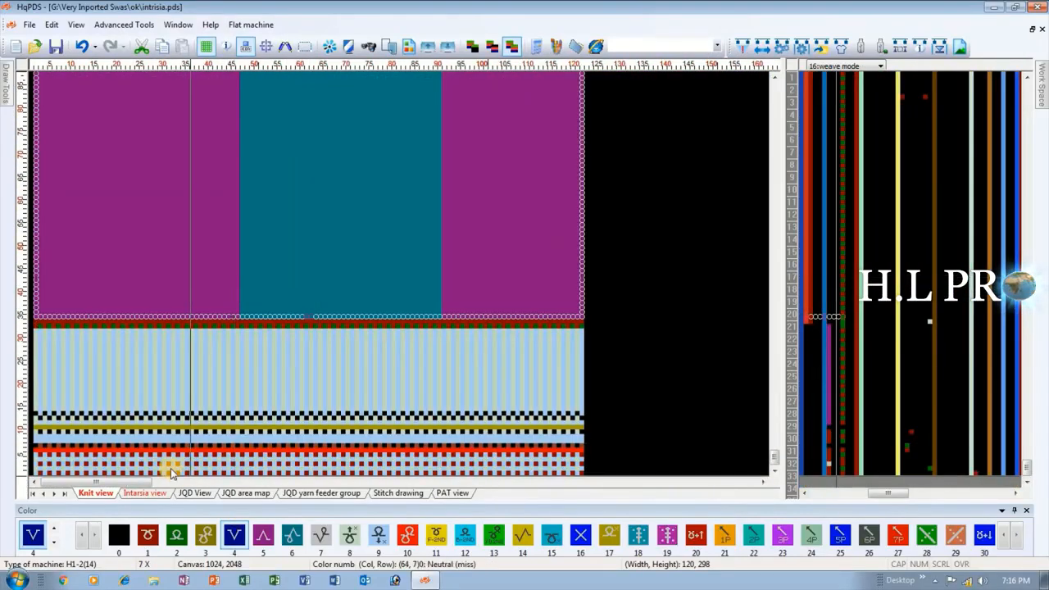
{"action": "left_click", "coordinate": [150, 497]}
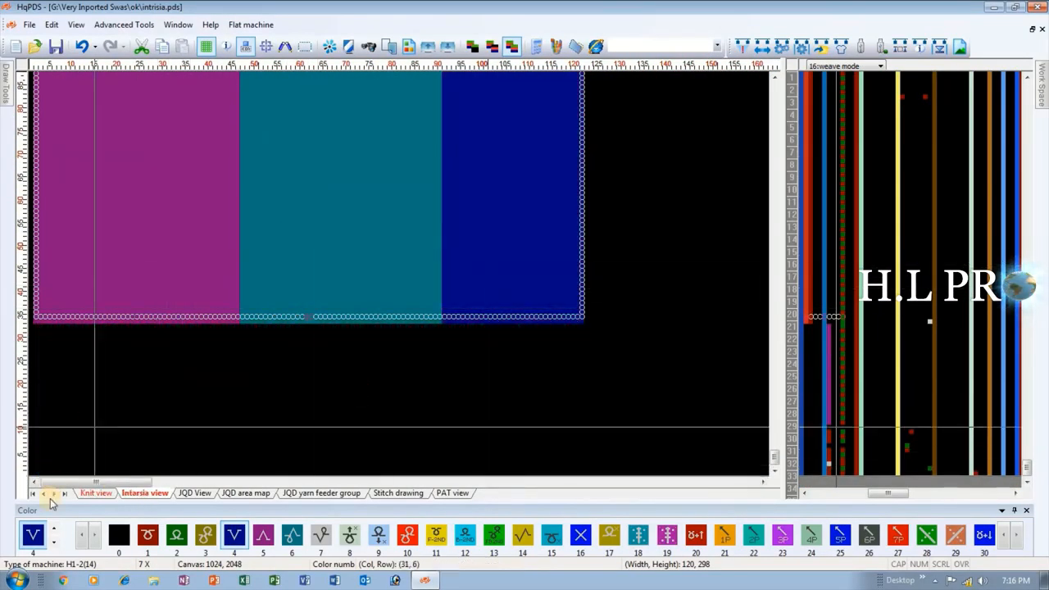
{"action": "left_click", "coordinate": [91, 494]}
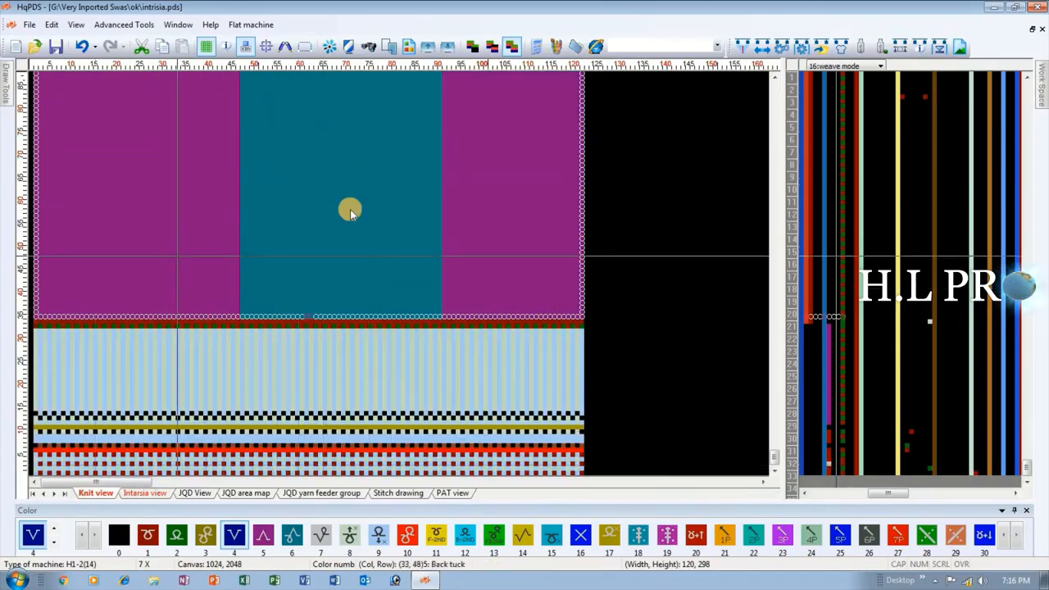
{"action": "scroll", "coordinate": [398, 274], "scroll_direction": "up", "scroll_amount": 4}
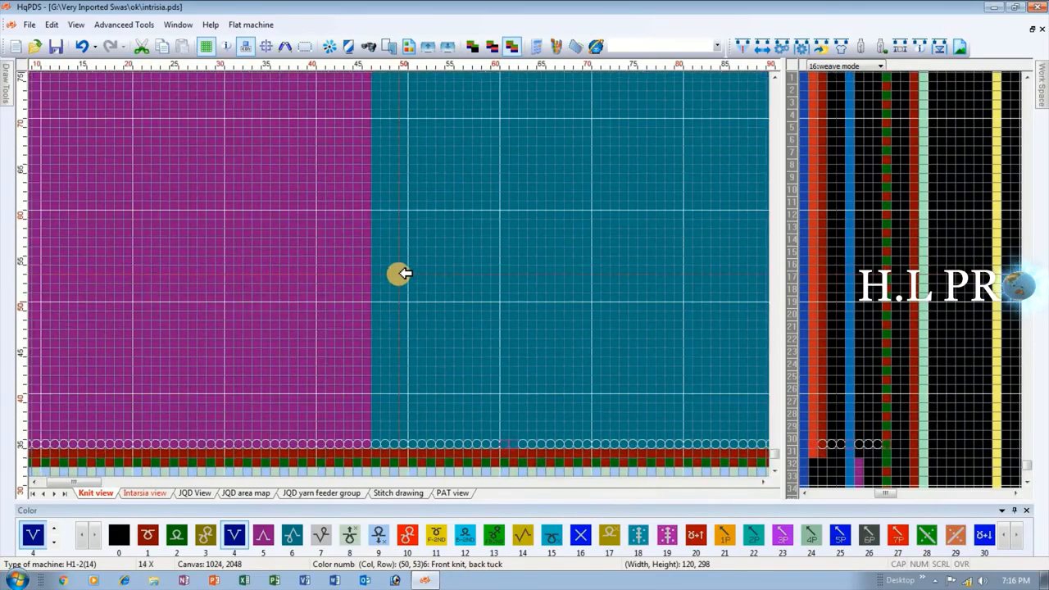
{"action": "scroll", "coordinate": [398, 273], "scroll_direction": "down", "scroll_amount": 4}
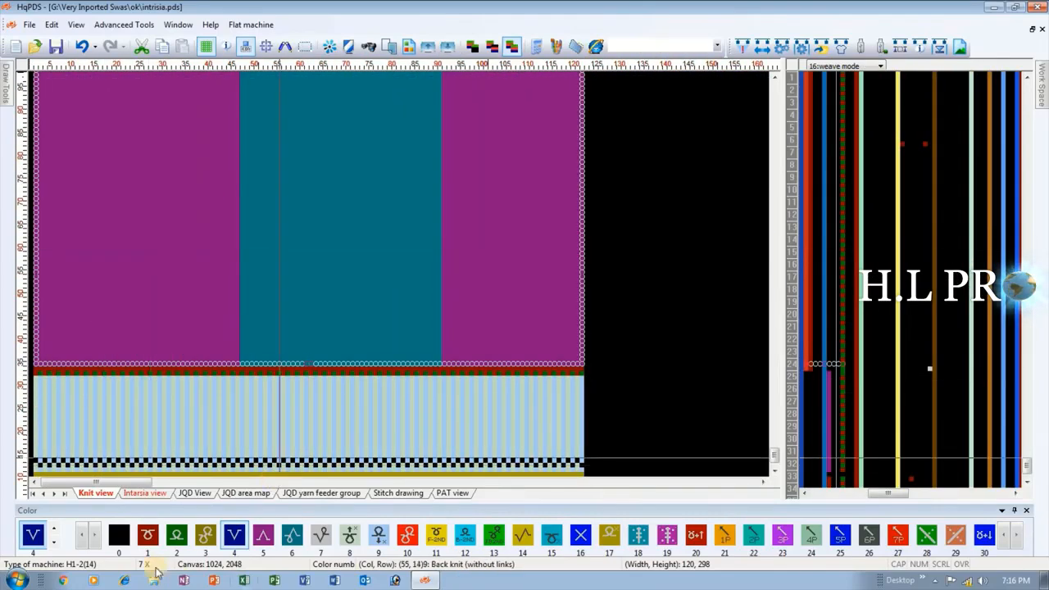
{"action": "left_click", "coordinate": [148, 539]}
{"action": "left_click", "coordinate": [173, 238]}
{"action": "left_click", "coordinate": [377, 246]}
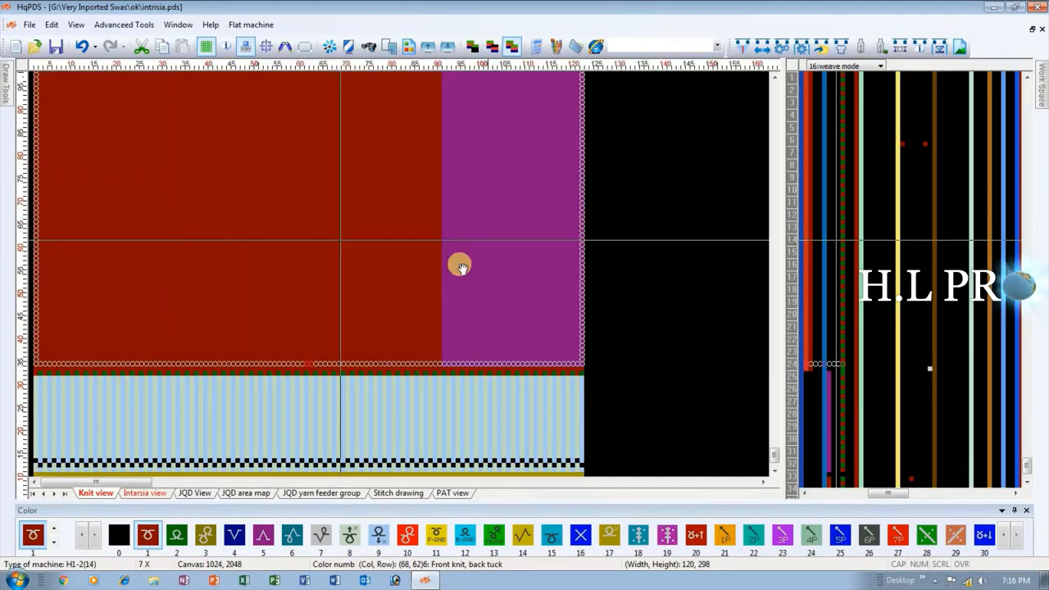
{"action": "left_click", "coordinate": [460, 263]}
{"action": "scroll", "coordinate": [265, 276], "scroll_direction": "down", "scroll_amount": 4}
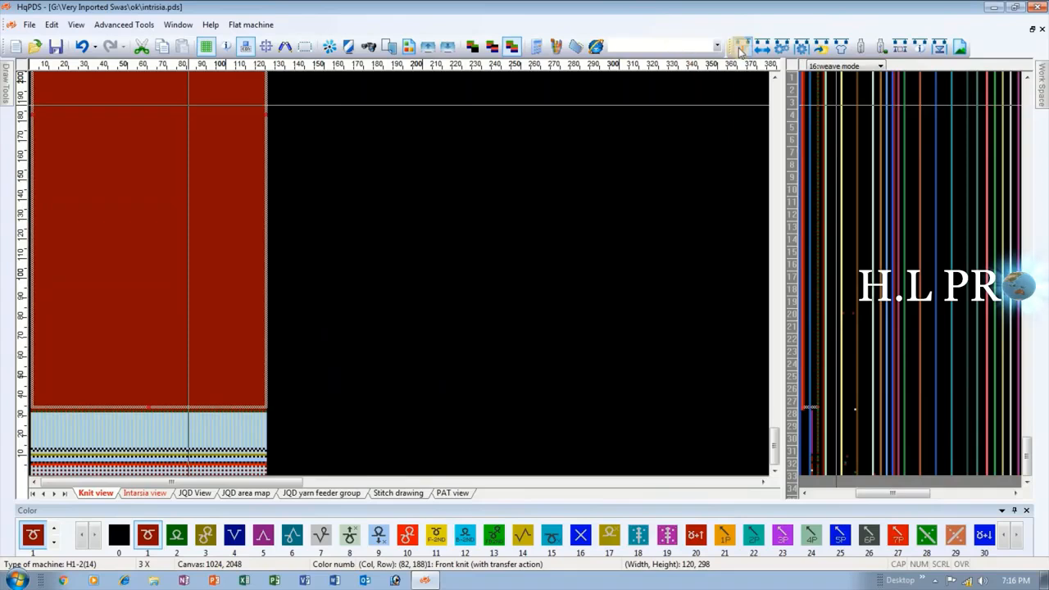
Compile the pattern with the current compilation options and check which yarn feeders are not reset in the compiling information.
{"action": "left_click", "coordinate": [737, 46]}
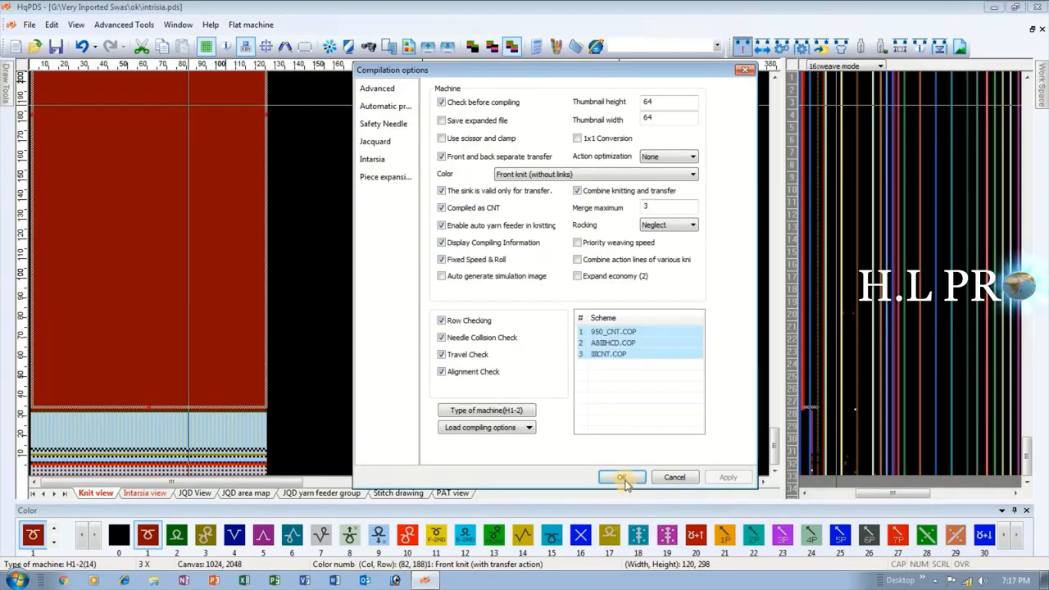
{"action": "left_click", "coordinate": [623, 478]}
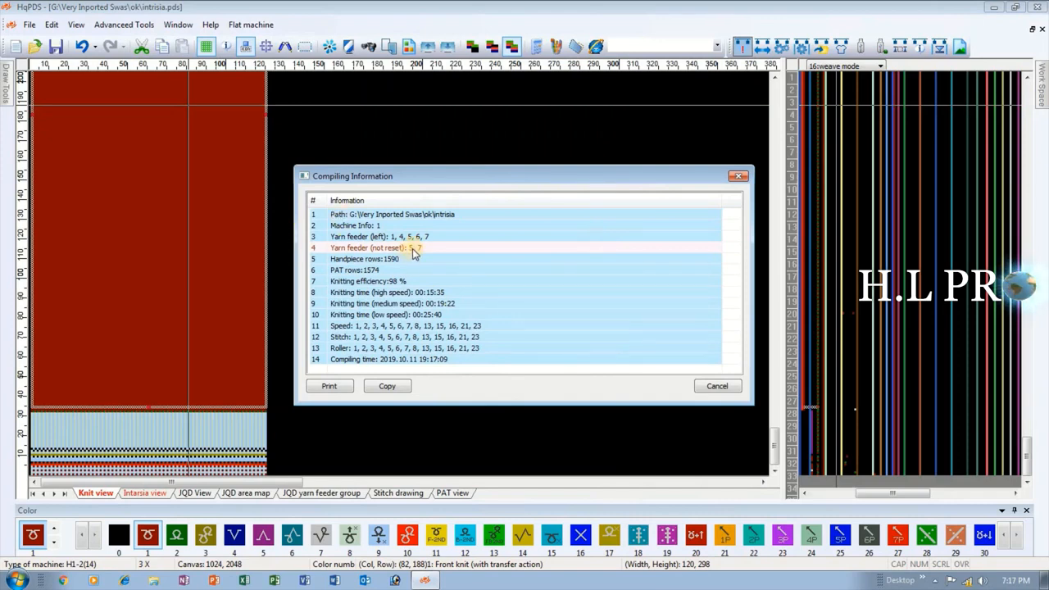
{"action": "left_click", "coordinate": [413, 251]}
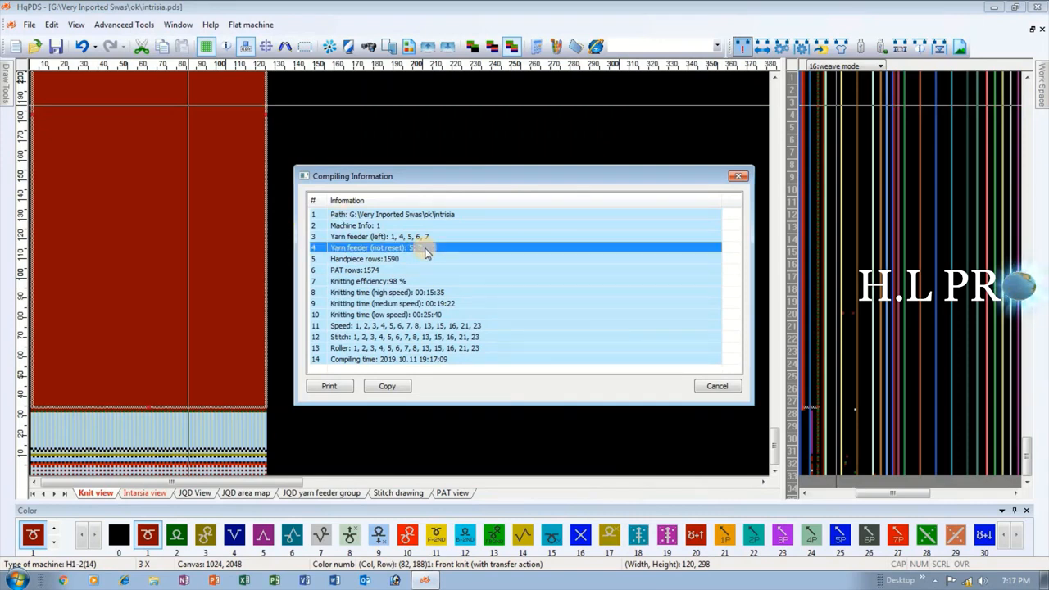
{"action": "left_click", "coordinate": [734, 177]}
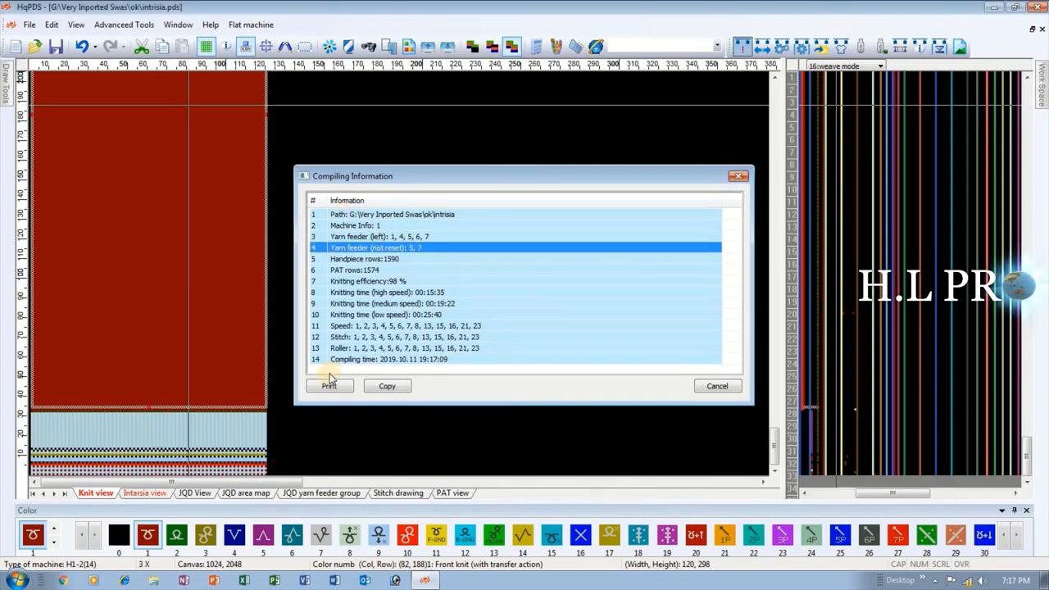
Check the section colors in the Intarsia view and set the yarn1 function line in pattern row 3 to 4.
{"action": "scroll", "coordinate": [260, 437], "scroll_direction": "up", "scroll_amount": 3}
{"action": "scroll", "coordinate": [381, 421], "scroll_direction": "up", "scroll_amount": 4}
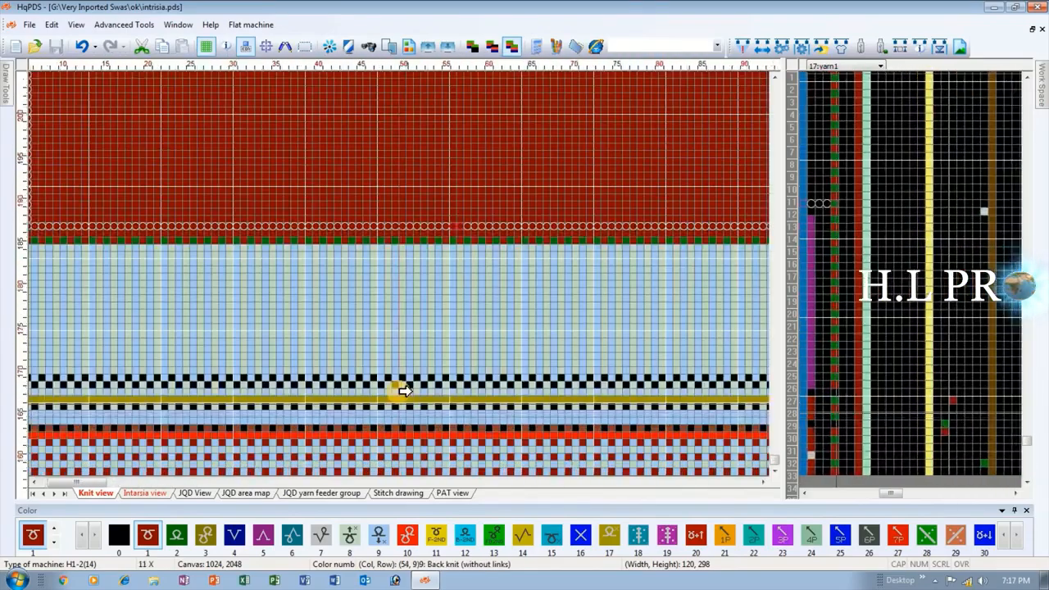
{"action": "left_click", "coordinate": [144, 494]}
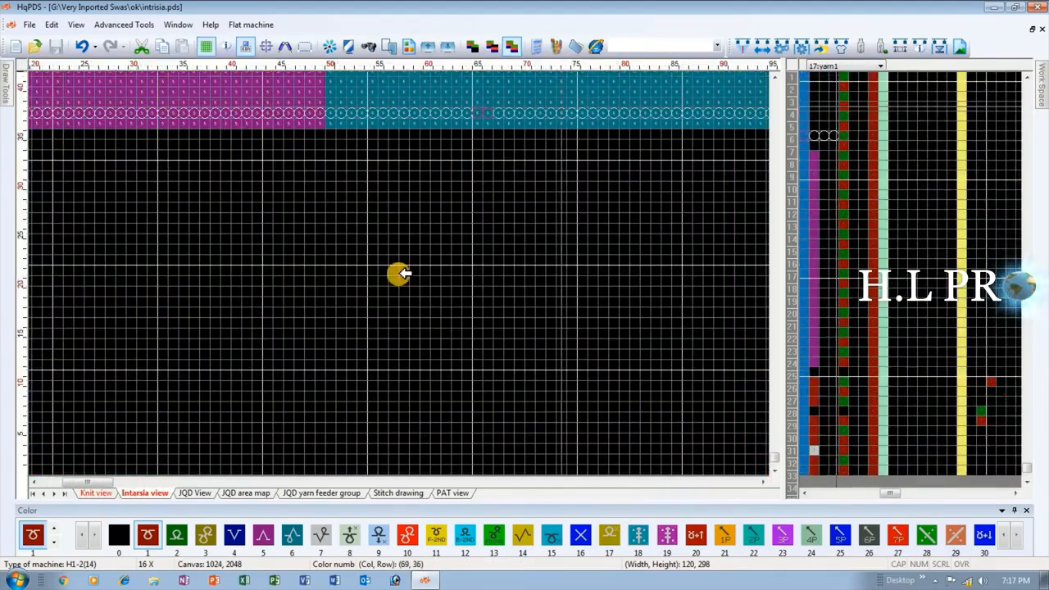
{"action": "scroll", "coordinate": [398, 274], "scroll_direction": "up", "scroll_amount": 2}
{"action": "scroll", "coordinate": [401, 246], "scroll_direction": "up", "scroll_amount": 1}
{"action": "scroll", "coordinate": [401, 240], "scroll_direction": "down", "scroll_amount": 4}
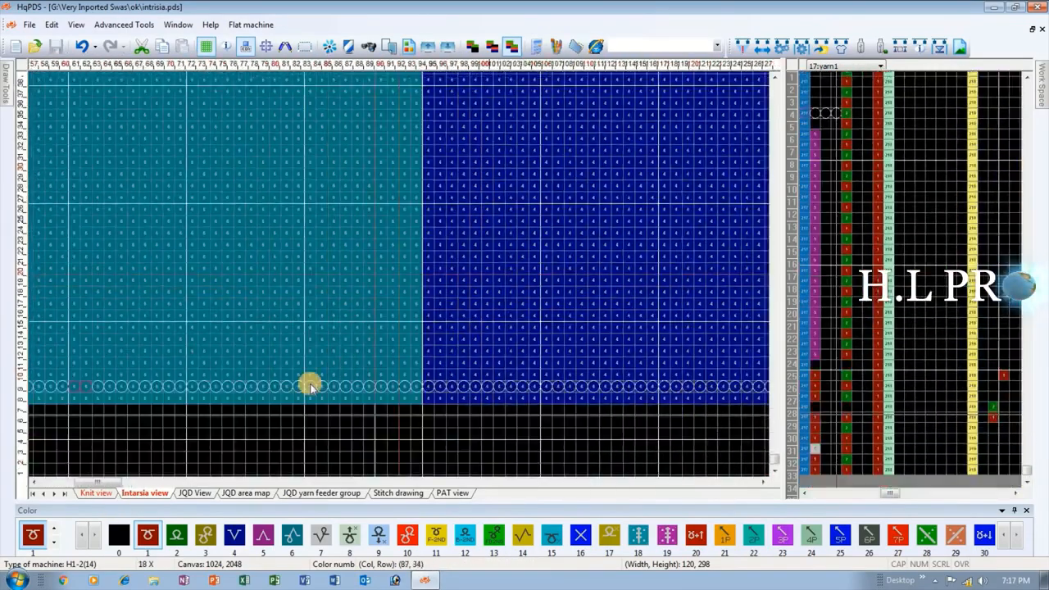
{"action": "left_click", "coordinate": [93, 492]}
{"action": "scroll", "coordinate": [270, 421], "scroll_direction": "down", "scroll_amount": 2}
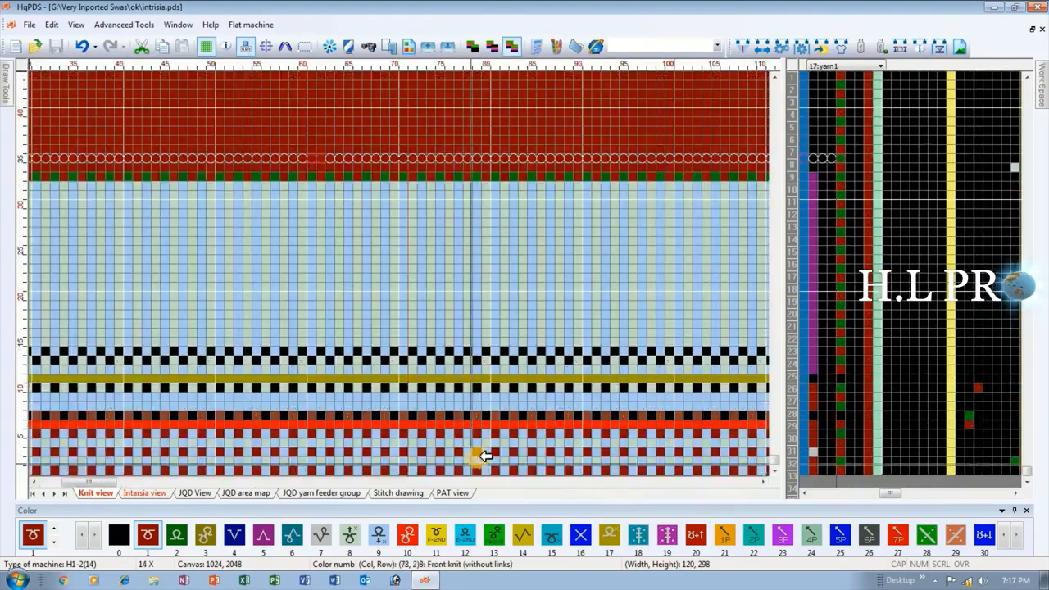
{"action": "scroll", "coordinate": [403, 451], "scroll_direction": "up", "scroll_amount": 5}
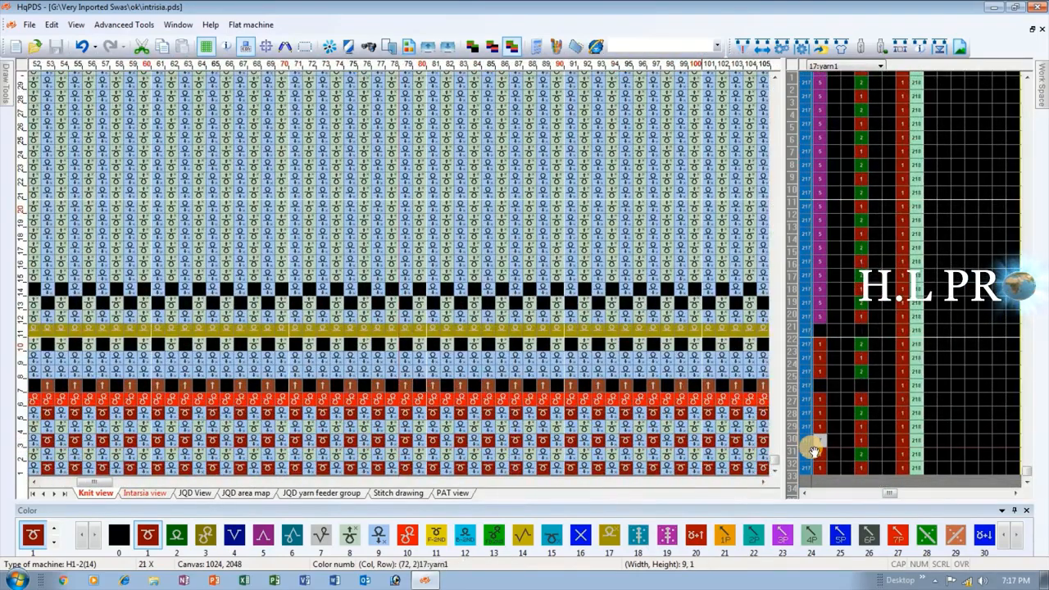
{"action": "key", "text": "4"}
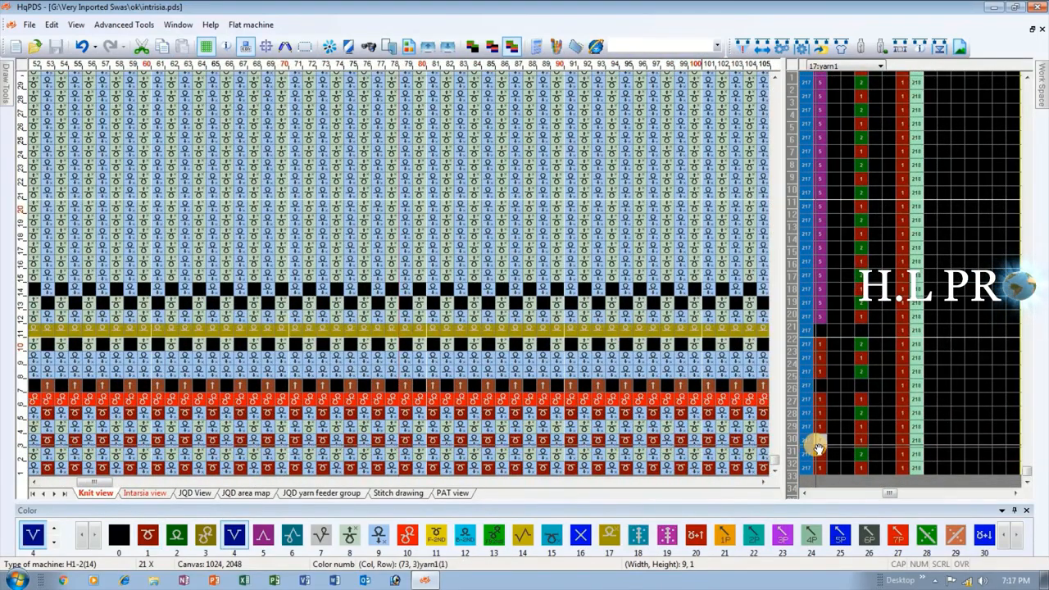
{"action": "left_click", "coordinate": [818, 441]}
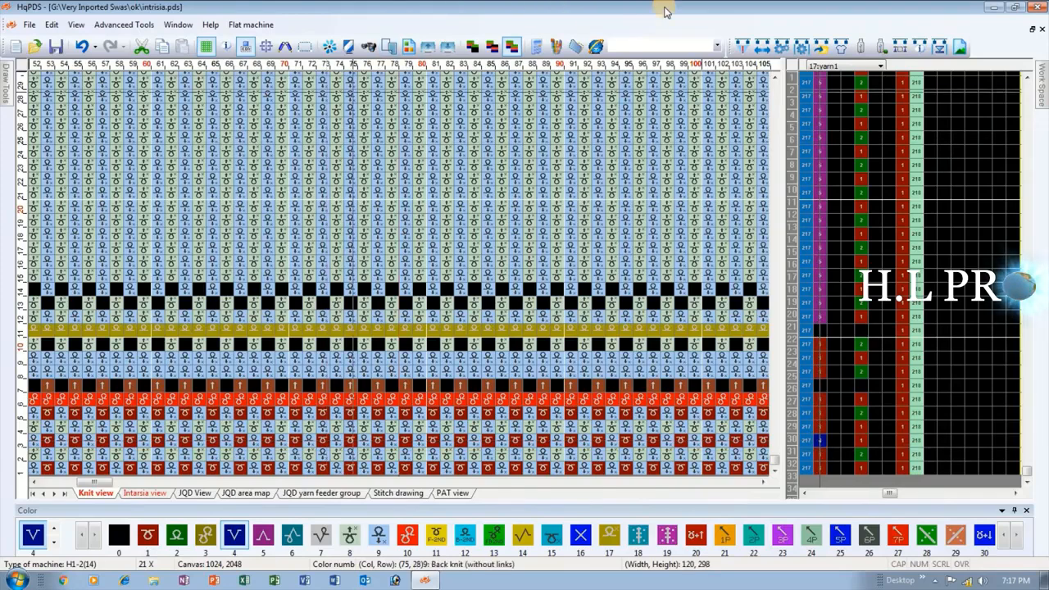
Recompile the pattern with the changed yarn1 value, review the yarn feeder (not reset) entry, and close the compiling information.
{"action": "left_click", "coordinate": [738, 45]}
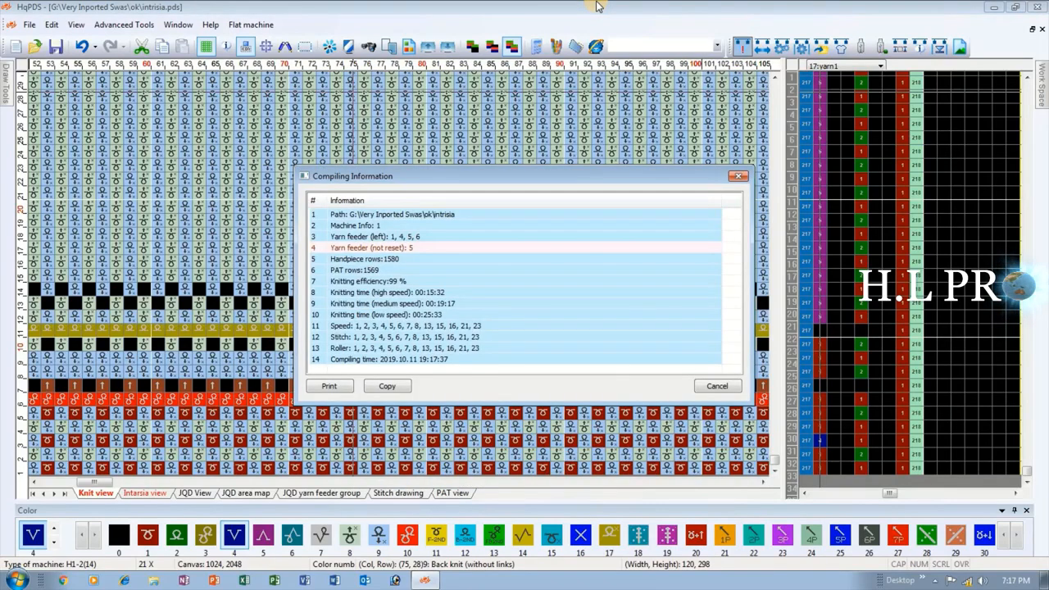
{"action": "left_click", "coordinate": [391, 249]}
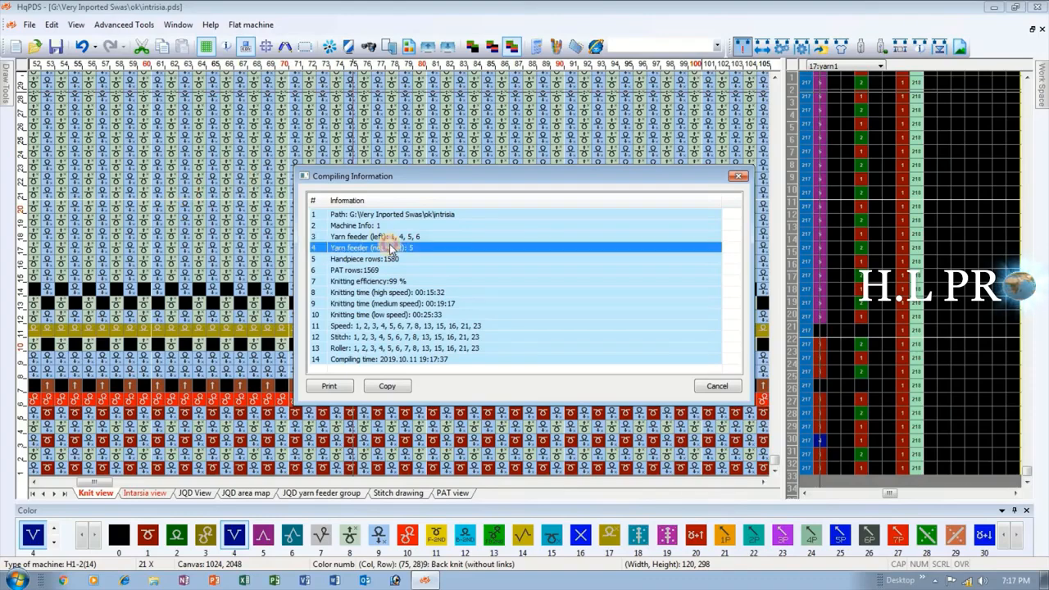
{"action": "left_click", "coordinate": [735, 176]}
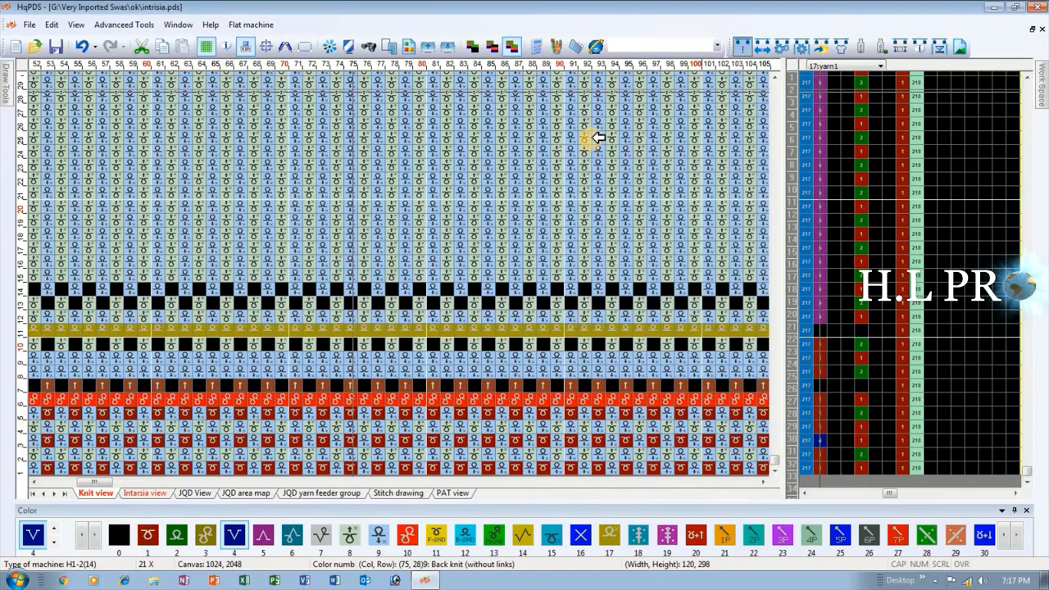
Copy knit row 333 onto the empty row 332 beneath it at the upper end of the pattern body.
{"action": "scroll", "coordinate": [398, 243], "scroll_direction": "down", "scroll_amount": 2}
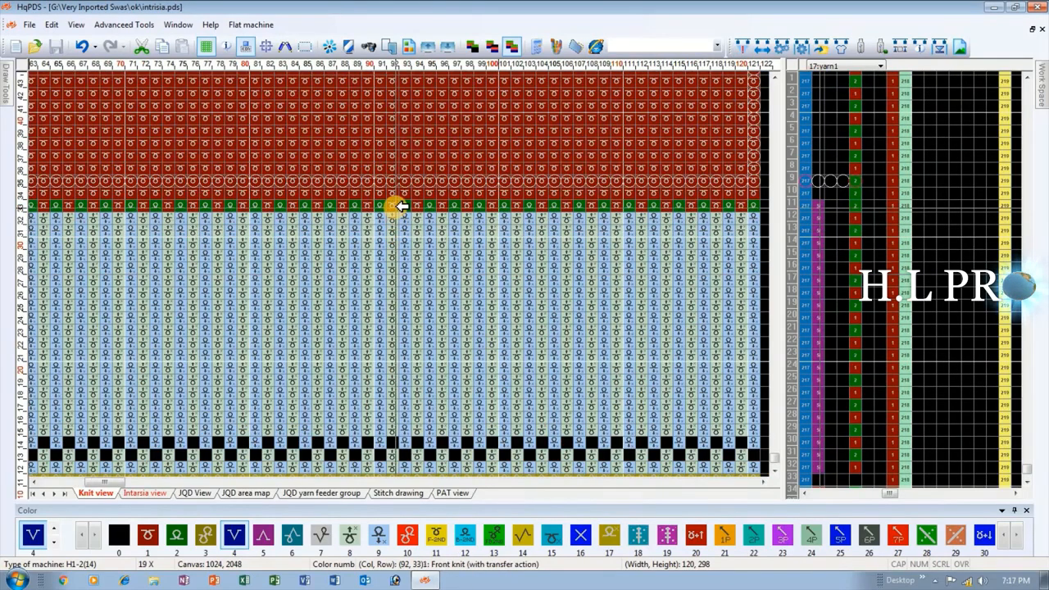
{"action": "scroll", "coordinate": [374, 191], "scroll_direction": "down", "scroll_amount": 3}
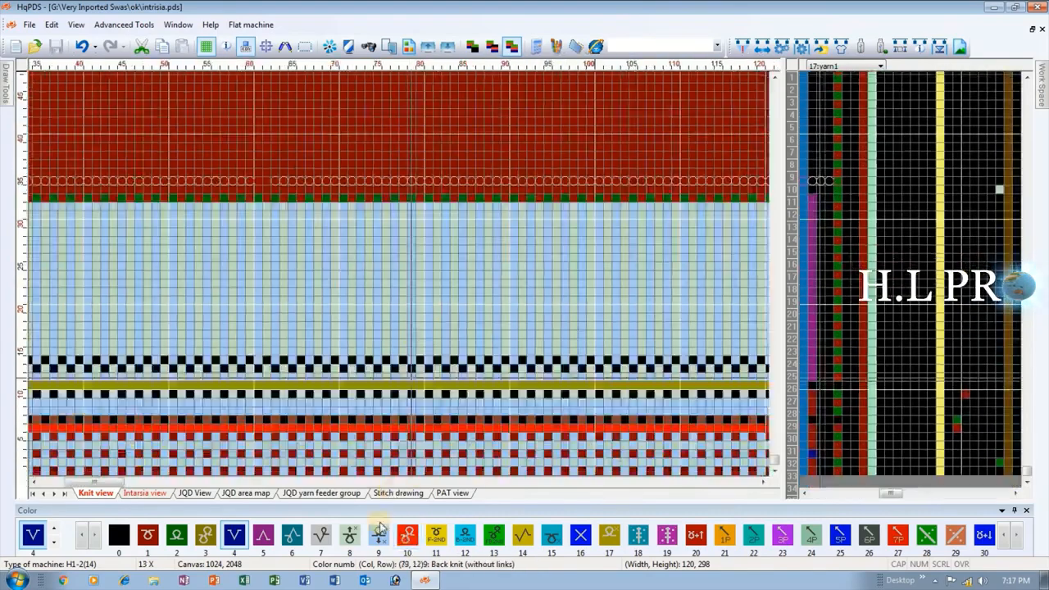
{"action": "scroll", "coordinate": [405, 303], "scroll_direction": "down", "scroll_amount": 5}
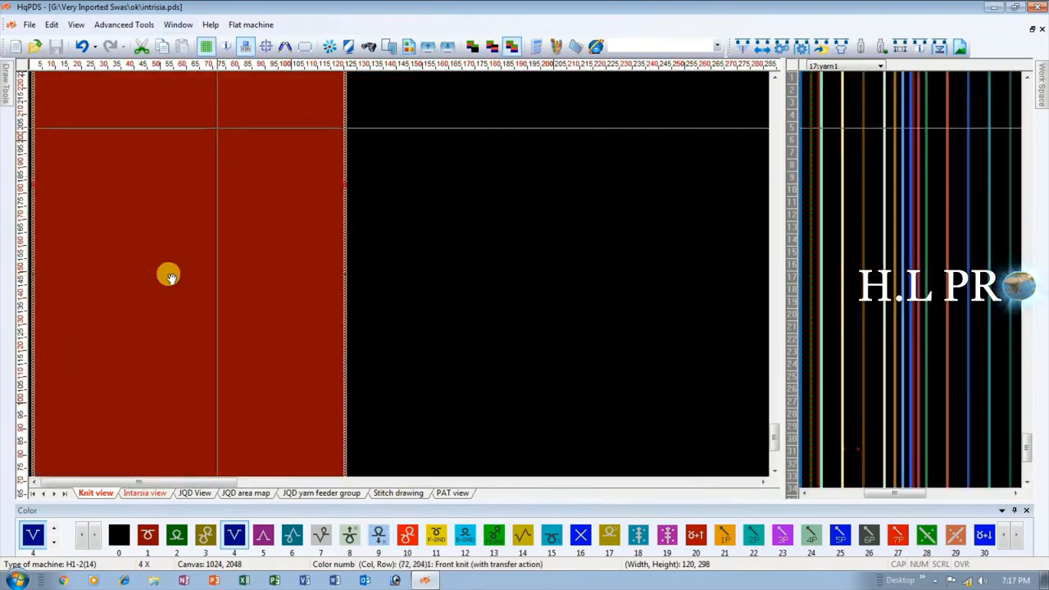
{"action": "scroll", "coordinate": [175, 273], "scroll_direction": "up", "scroll_amount": 6}
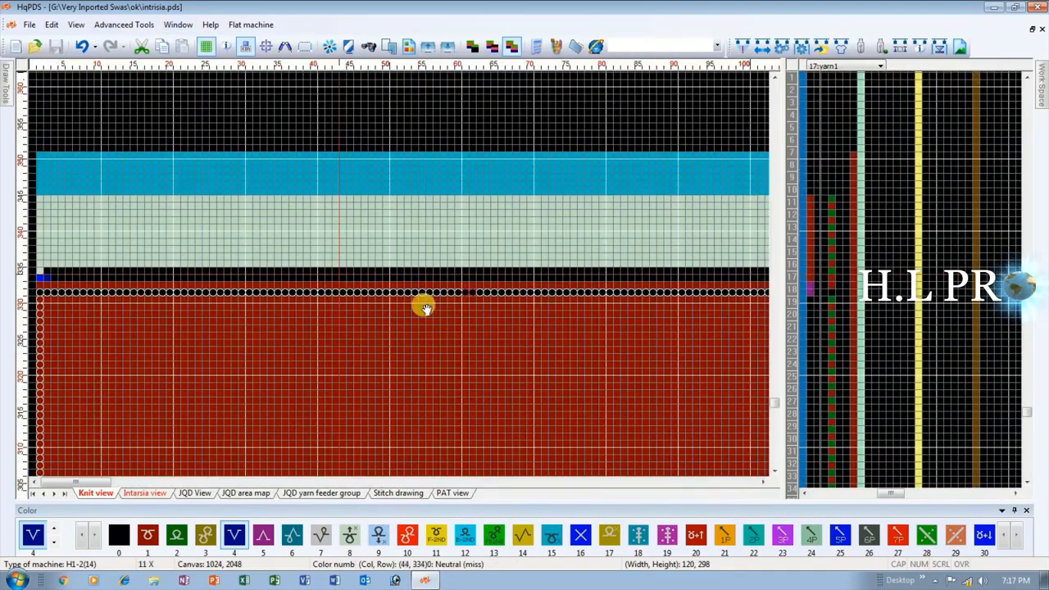
{"action": "scroll", "coordinate": [401, 272], "scroll_direction": "up", "scroll_amount": 2}
{"action": "scroll", "coordinate": [196, 274], "scroll_direction": "down", "scroll_amount": 2}
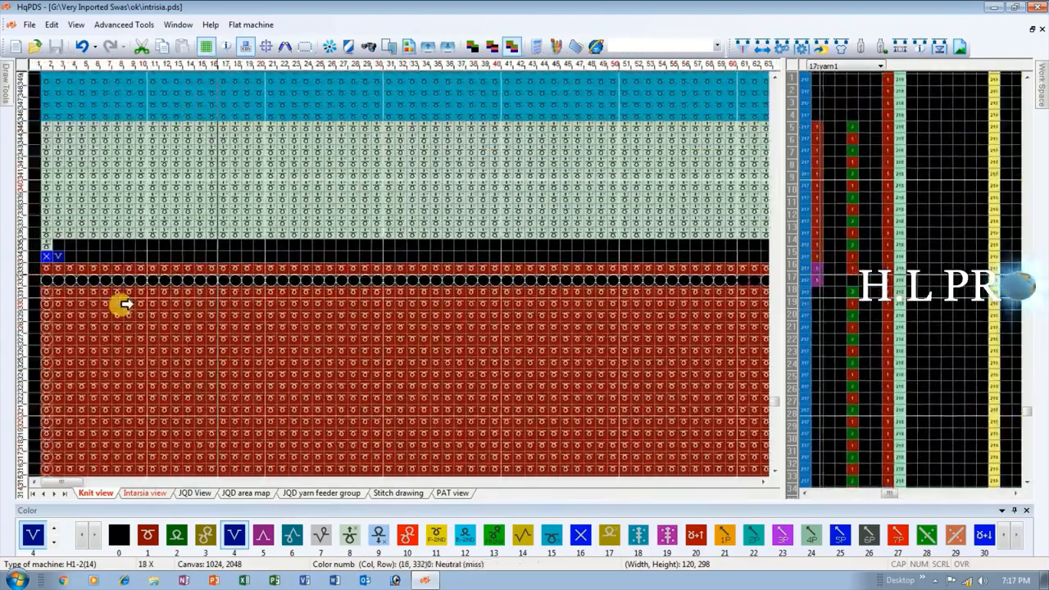
{"action": "scroll", "coordinate": [74, 271], "scroll_direction": "up", "scroll_amount": 3}
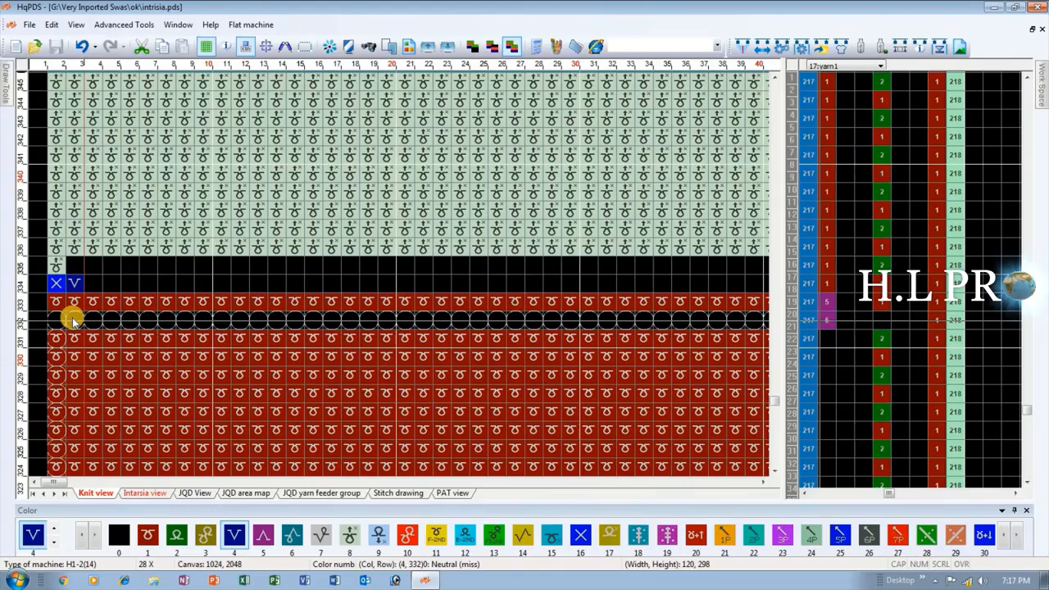
{"action": "left_click", "coordinate": [72, 320]}
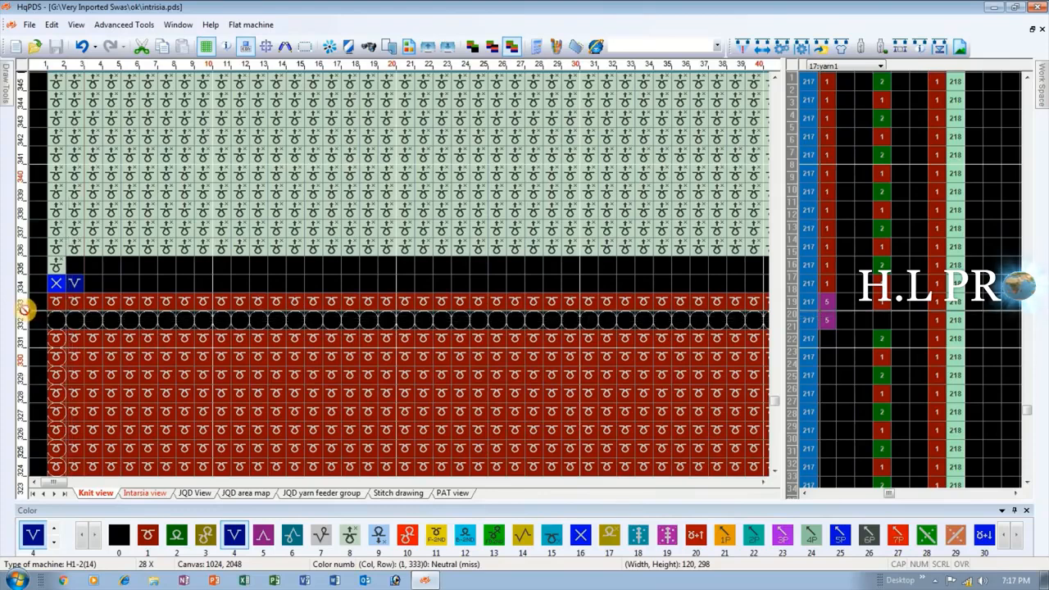
{"action": "left_click", "coordinate": [22, 301]}
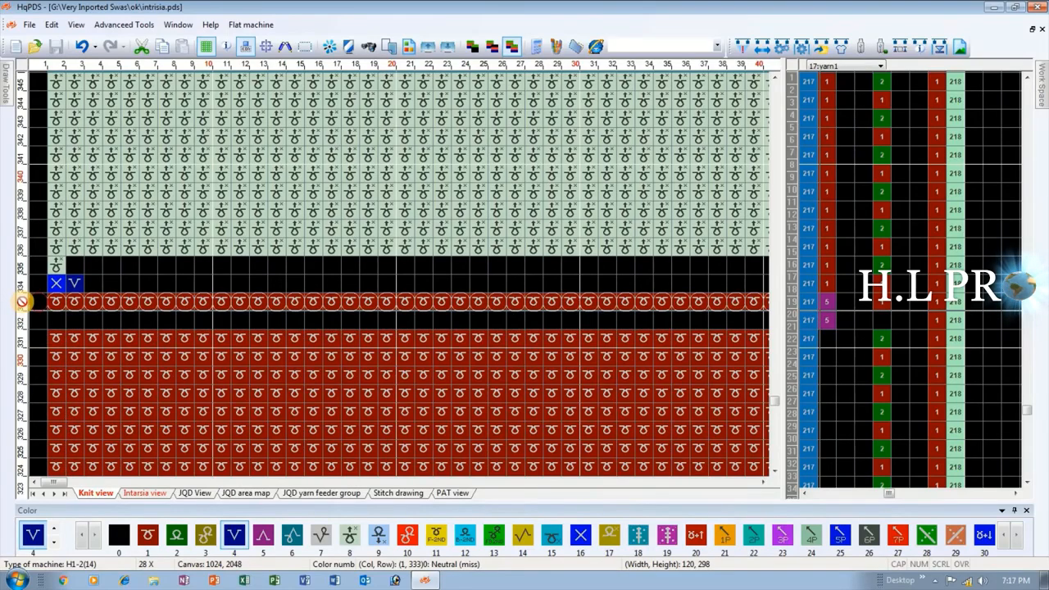
{"action": "left_click_drag", "start_coordinate": [128, 302], "coordinate": [127, 313]}
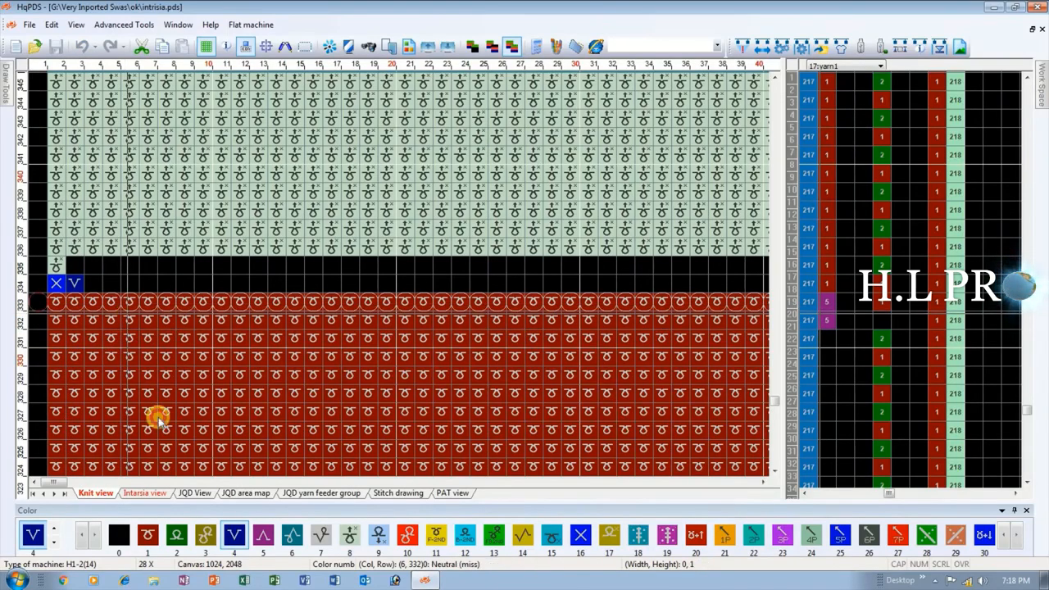
{"action": "left_click", "coordinate": [158, 420]}
{"action": "left_click_drag", "start_coordinate": [176, 374], "coordinate": [511, 374]}
{"action": "left_click", "coordinate": [512, 374]}
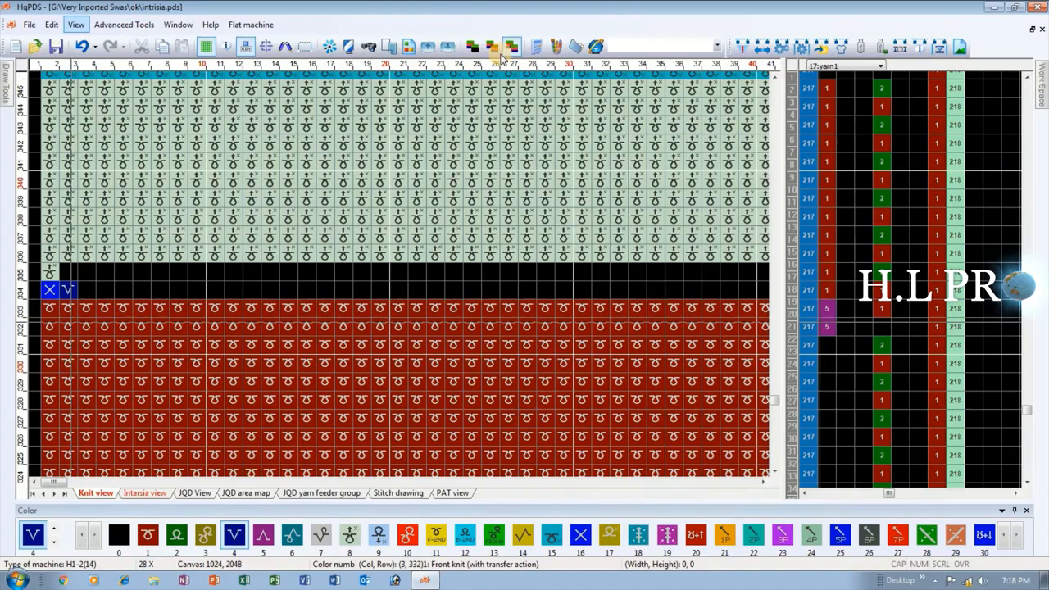
Compile the pattern again with the corrected row, keeping the compilation options, and close the compiling information.
{"action": "left_click", "coordinate": [740, 47]}
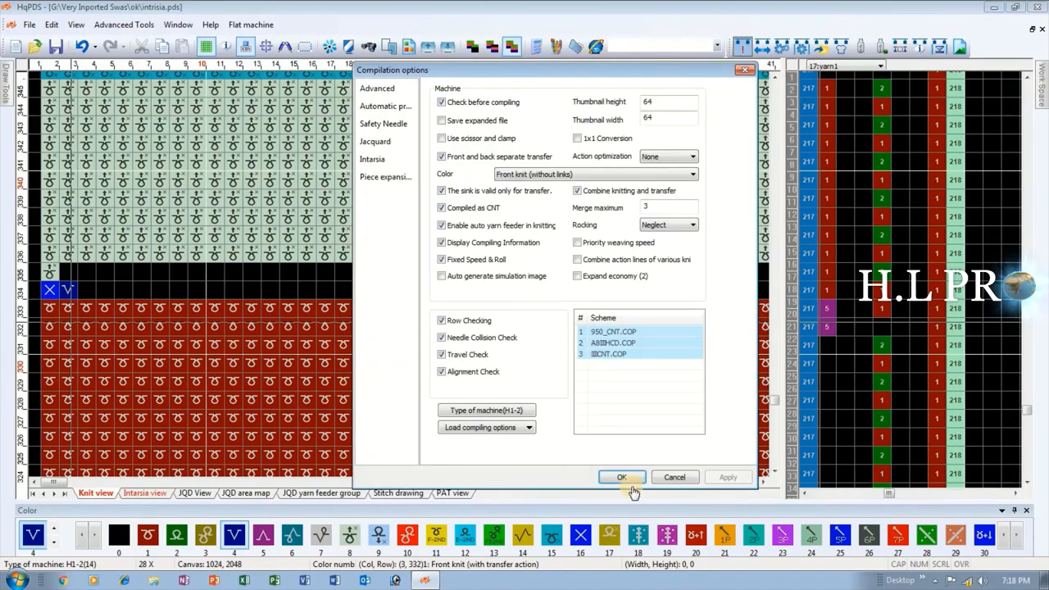
{"action": "left_click", "coordinate": [625, 477]}
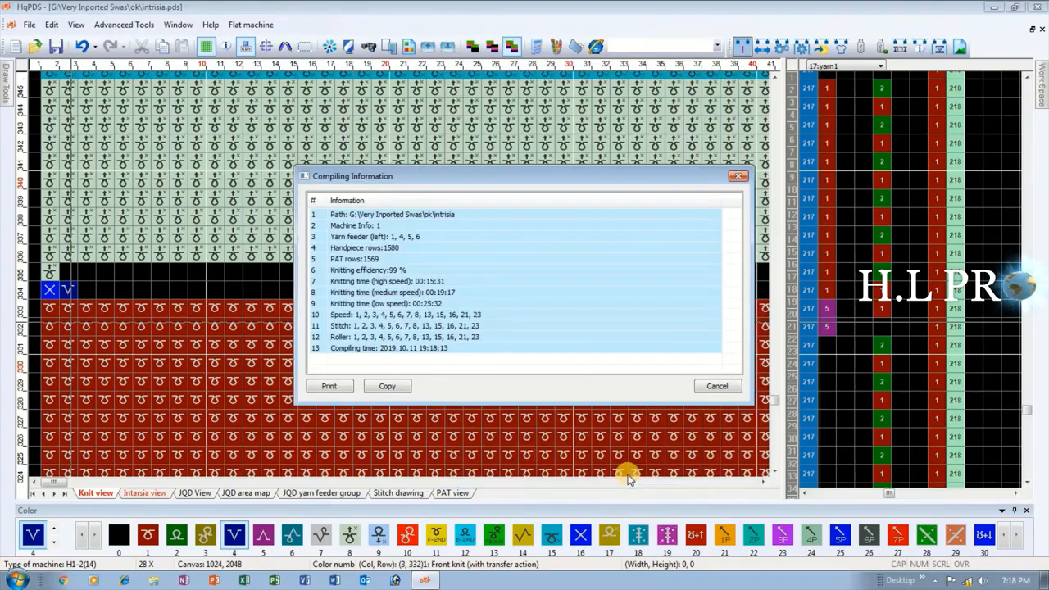
{"action": "key", "text": "Escape"}
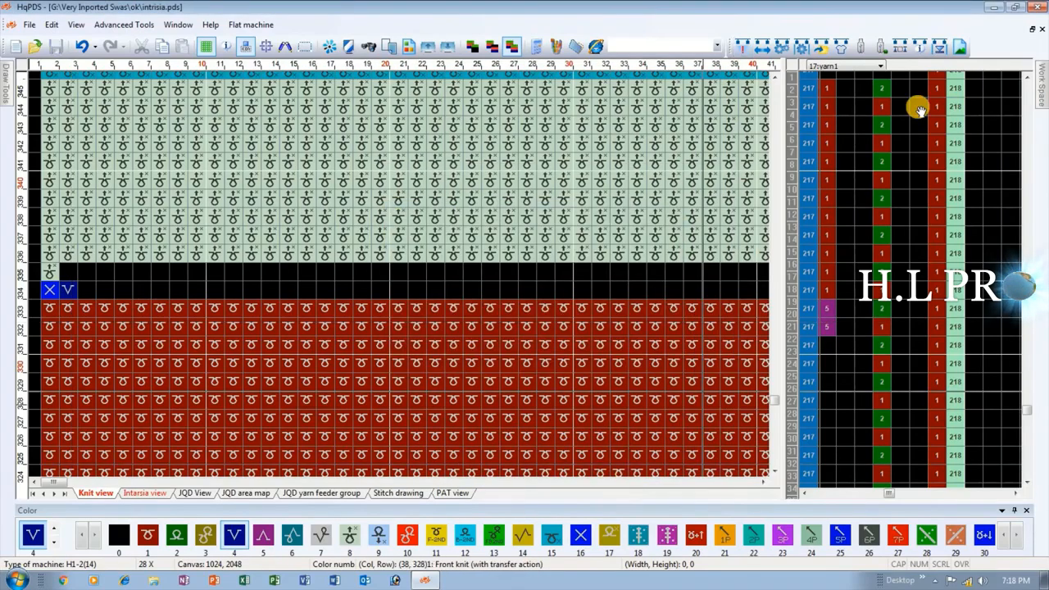
Simulate the compiled pattern in the 3D Knitting Simulation with yarn feeder 5 set to color 000080, and maximize the simulation window.
{"action": "left_click", "coordinate": [1042, 78]}
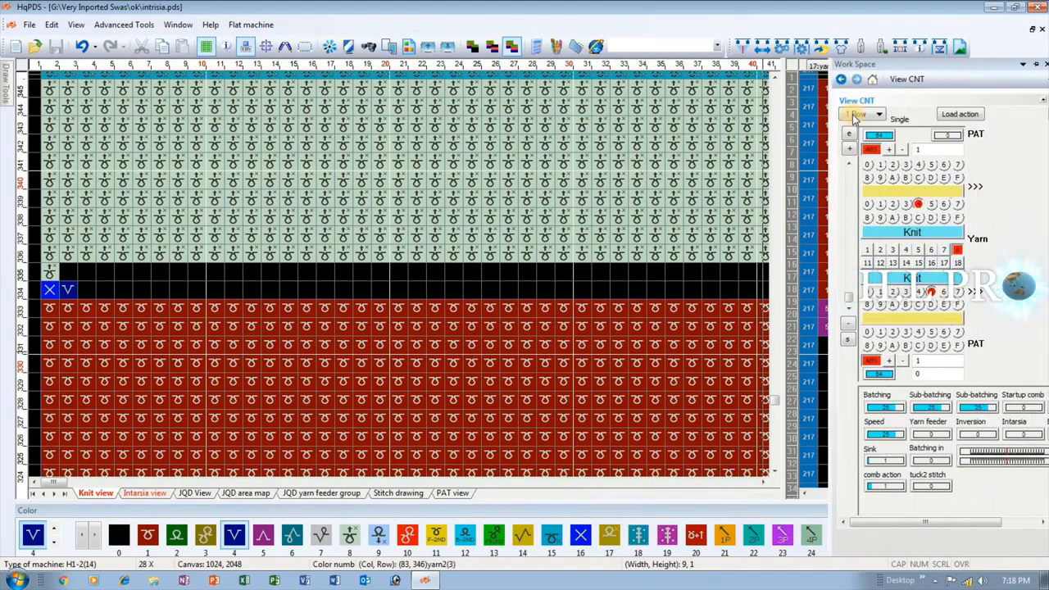
{"action": "left_click", "coordinate": [844, 113]}
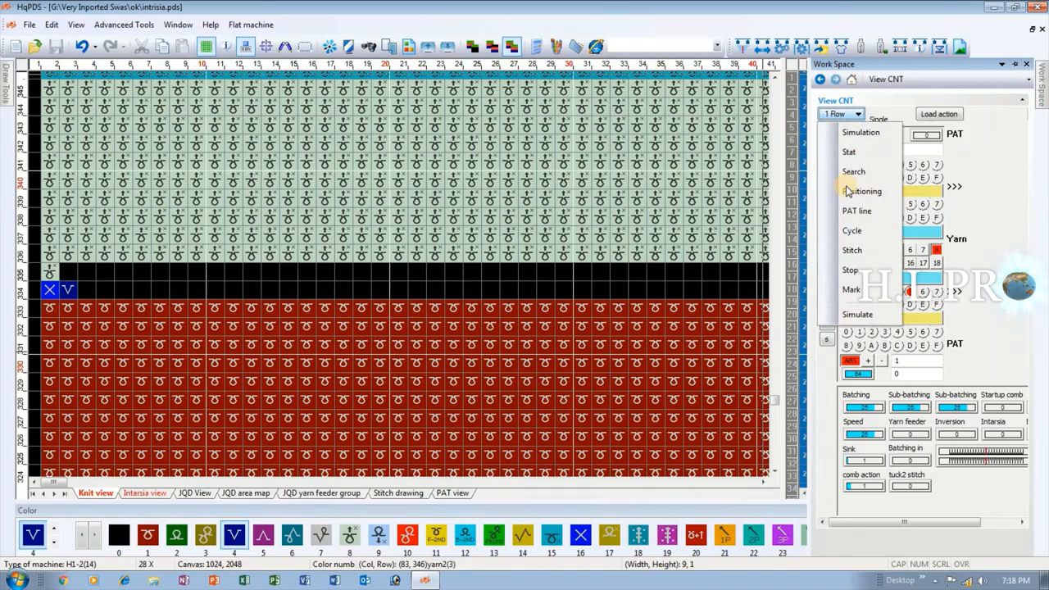
{"action": "left_click", "coordinate": [863, 322]}
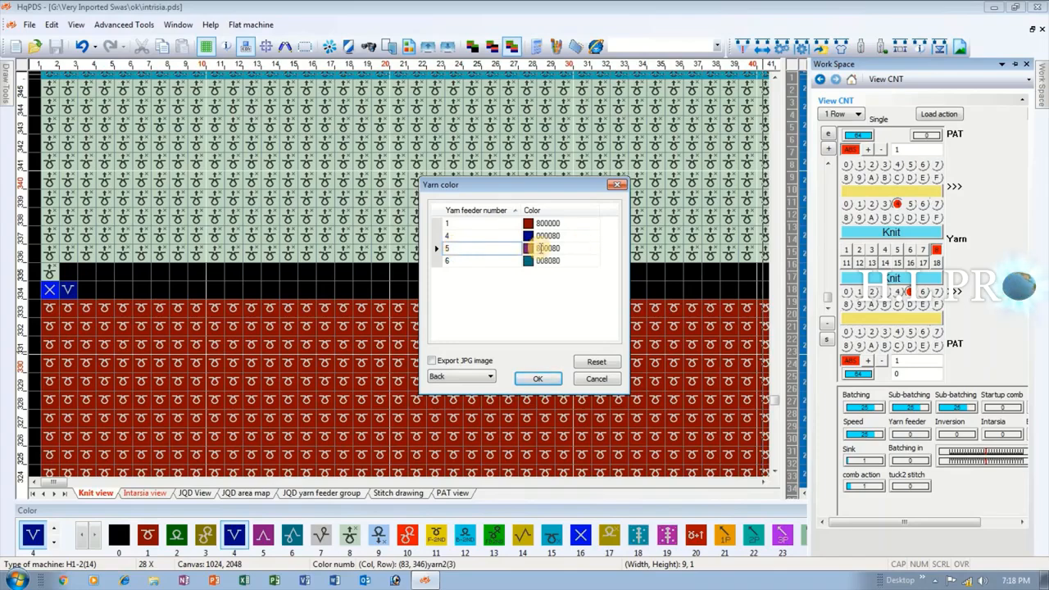
{"action": "left_click", "coordinate": [594, 249]}
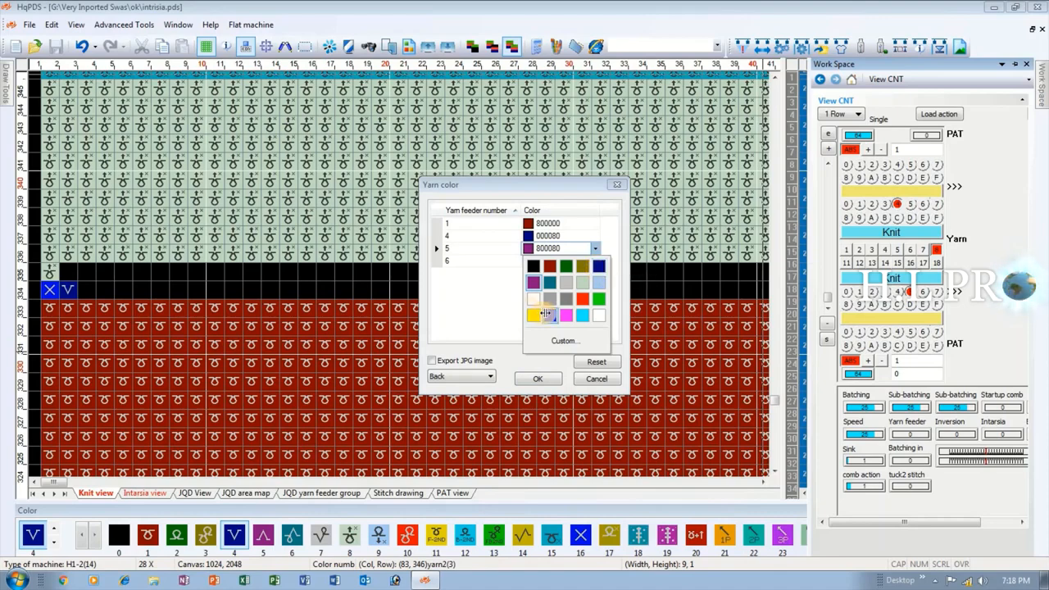
{"action": "left_click", "coordinate": [600, 266]}
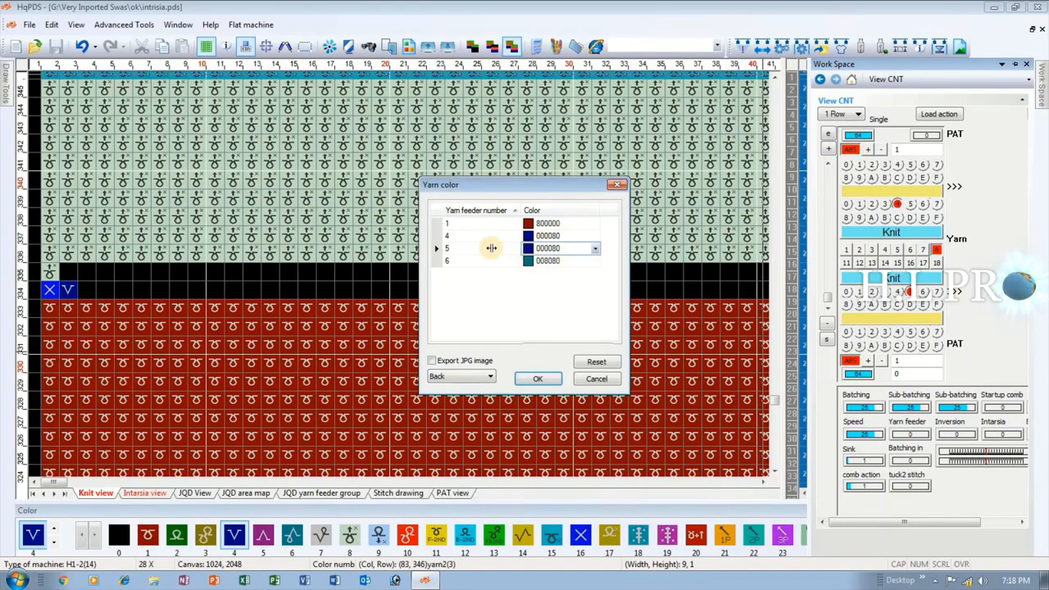
{"action": "left_click", "coordinate": [540, 370]}
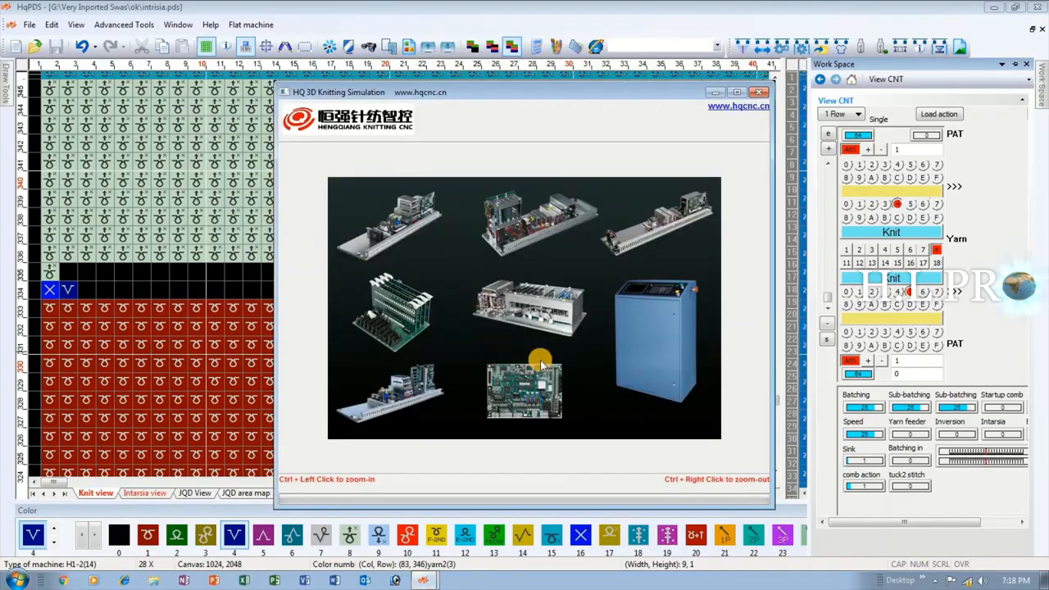
{"action": "double_click", "coordinate": [635, 6]}
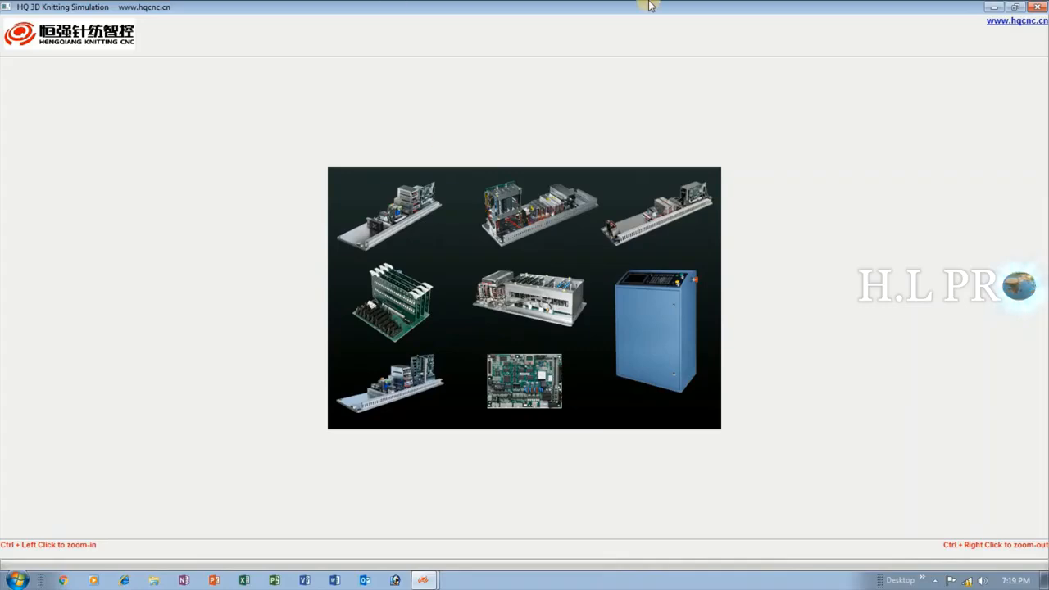
Inspect the back of the simulated fabric and the front, checking the joins between the color sections.
{"action": "left_click", "coordinate": [688, 184]}
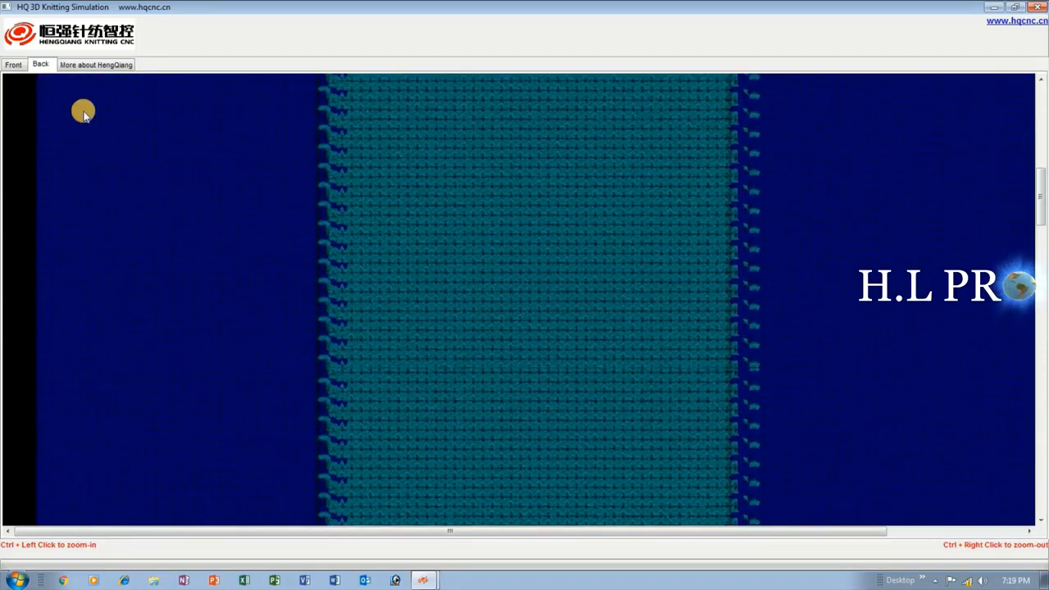
{"action": "scroll", "coordinate": [84, 115], "scroll_direction": "down", "scroll_amount": 3}
{"action": "left_click", "coordinate": [14, 66]}
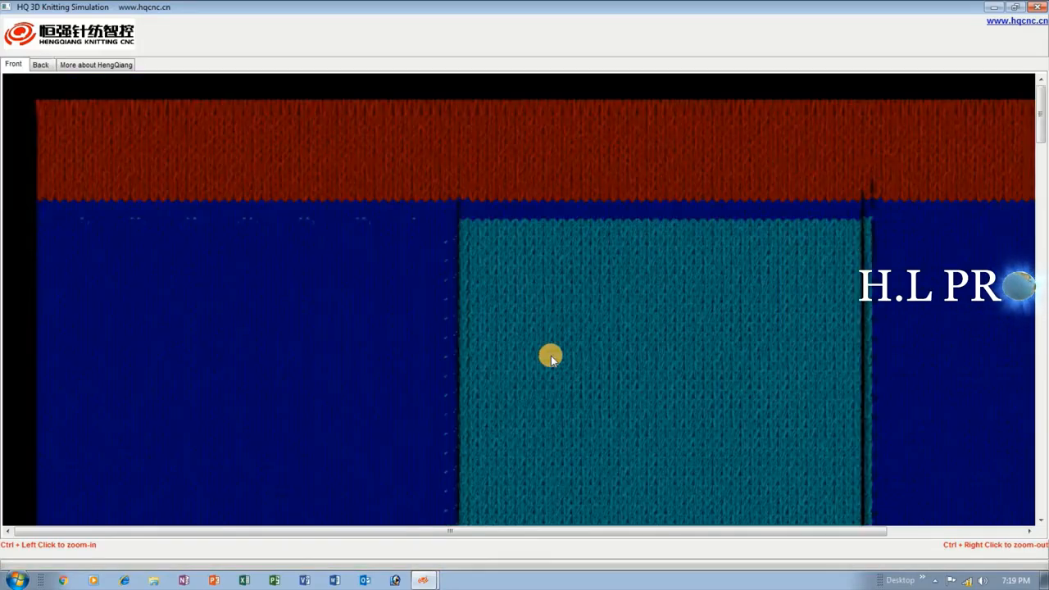
{"action": "scroll", "coordinate": [617, 391], "scroll_direction": "down", "scroll_amount": 5}
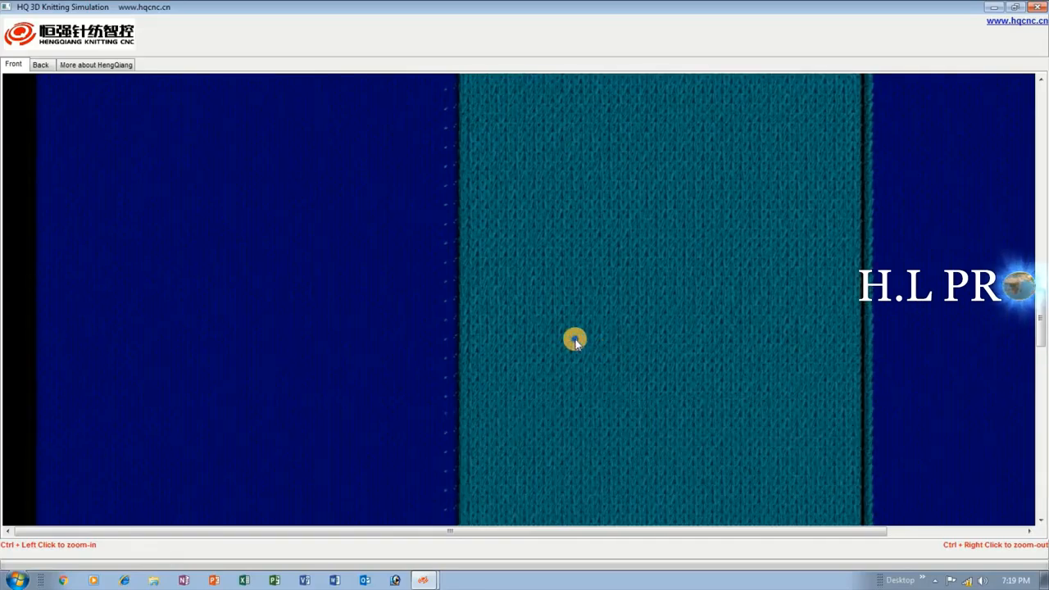
Examine the full length of the simulated front from end to end at reduced size, and close the simulation.
{"action": "right_click", "coordinate": [574, 340], "text": "ctrl"}
{"action": "right_click", "coordinate": [575, 338], "text": "ctrl"}
{"action": "right_click", "coordinate": [408, 346], "text": "ctrl"}
{"action": "right_click", "coordinate": [407, 345], "text": "ctrl"}
{"action": "right_click", "coordinate": [300, 382], "text": "ctrl"}
{"action": "right_click", "coordinate": [219, 382], "text": "ctrl"}
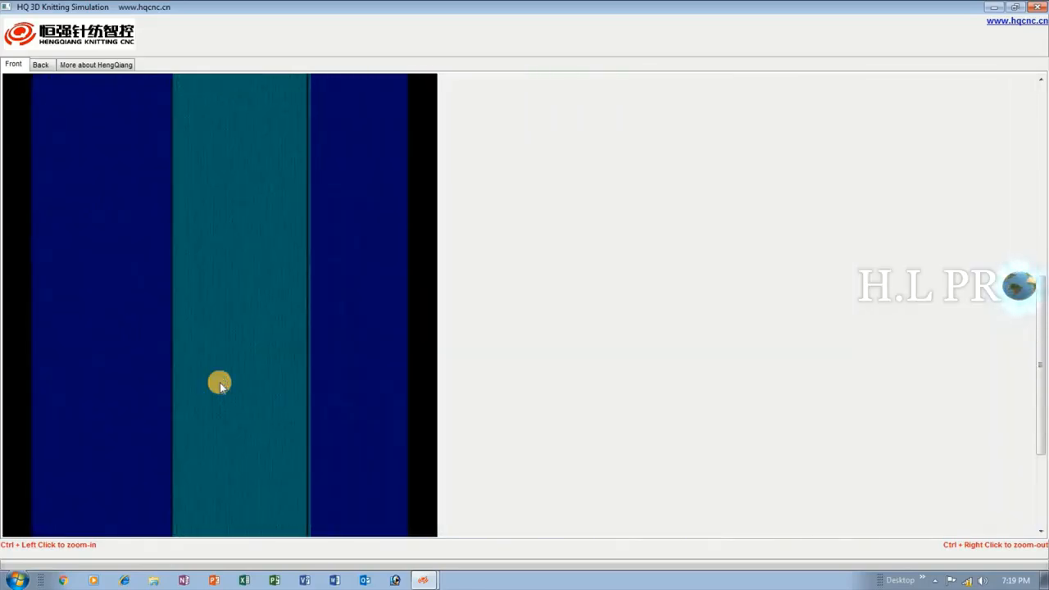
{"action": "right_click", "coordinate": [219, 382], "text": "ctrl"}
{"action": "right_click", "coordinate": [219, 381], "text": "ctrl"}
{"action": "scroll", "coordinate": [174, 407], "scroll_direction": "up", "scroll_amount": 6}
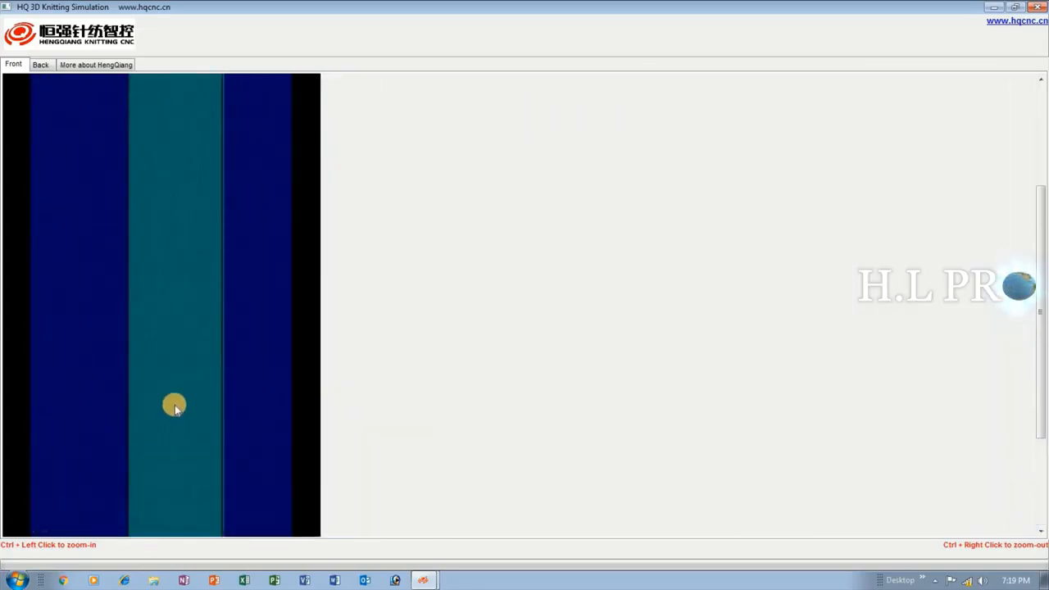
{"action": "scroll", "coordinate": [80, 516], "scroll_direction": "up", "scroll_amount": 1}
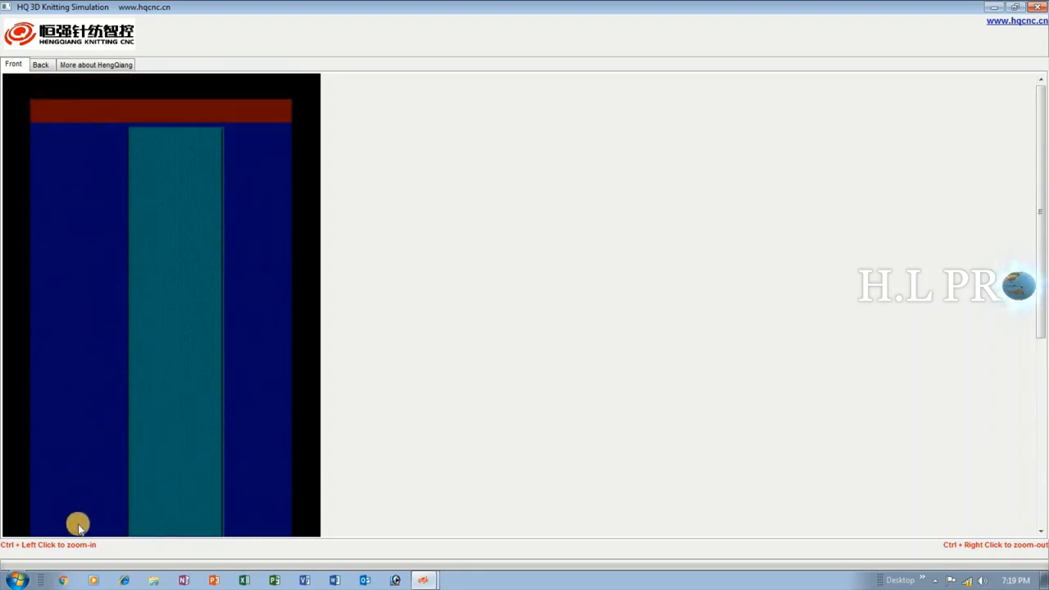
{"action": "scroll", "coordinate": [98, 520], "scroll_direction": "down", "scroll_amount": 6}
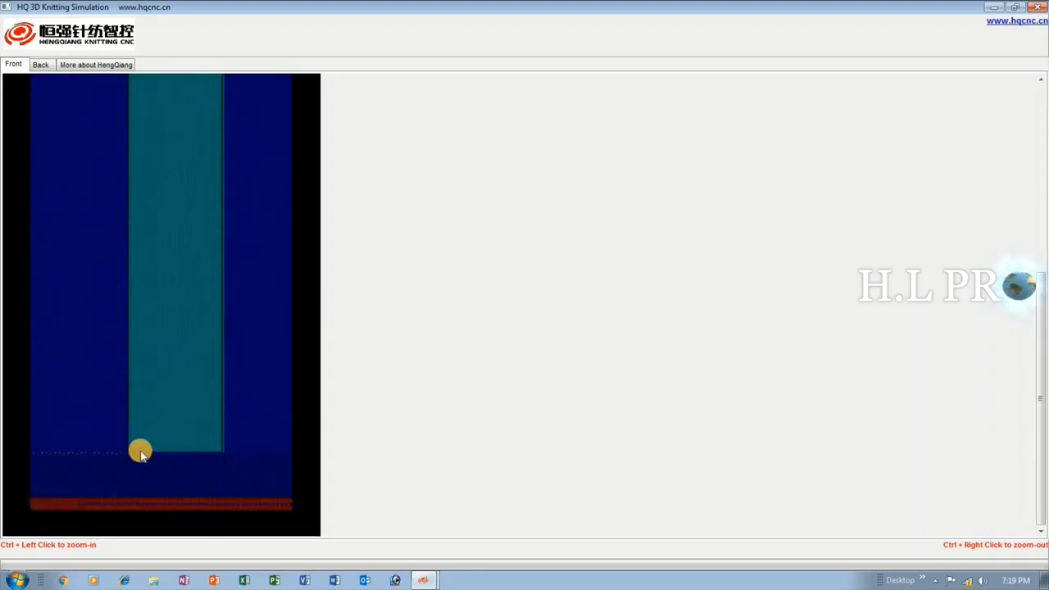
{"action": "scroll", "coordinate": [206, 269], "scroll_direction": "up", "scroll_amount": 4}
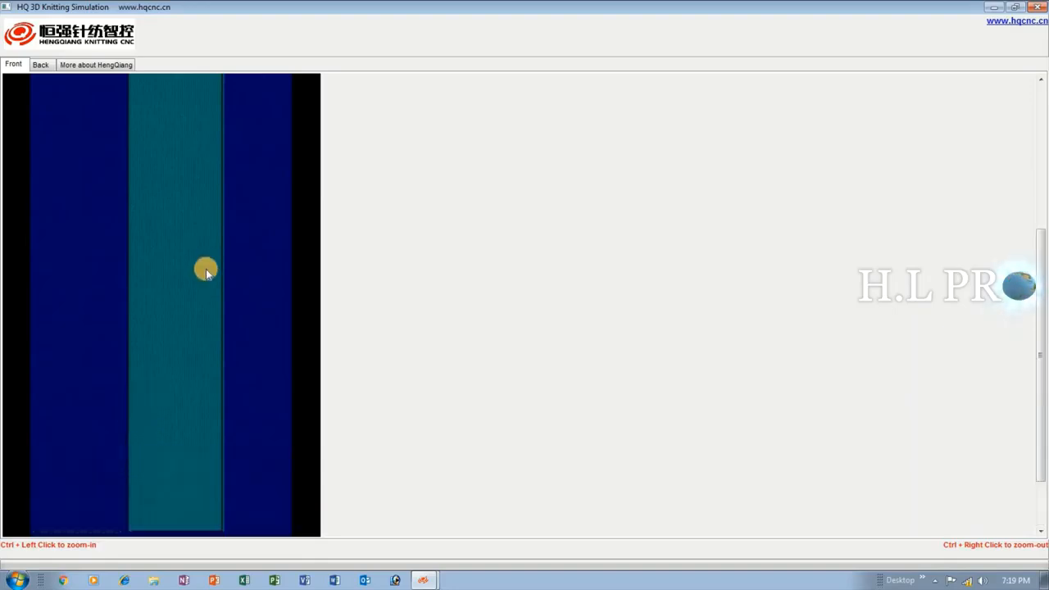
{"action": "scroll", "coordinate": [197, 180], "scroll_direction": "up", "scroll_amount": 2}
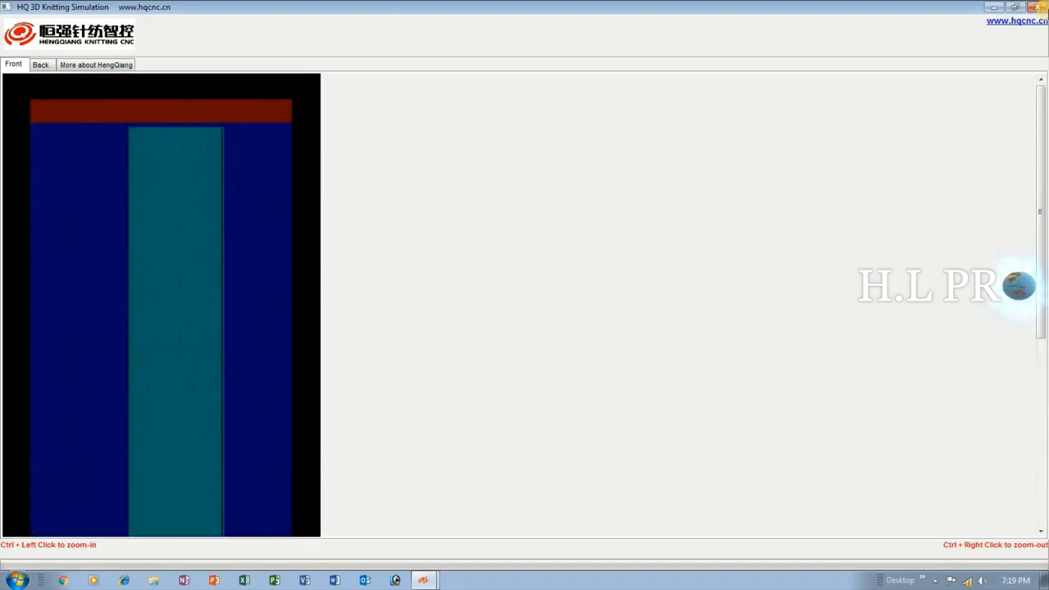
{"action": "left_click", "coordinate": [1041, 8]}
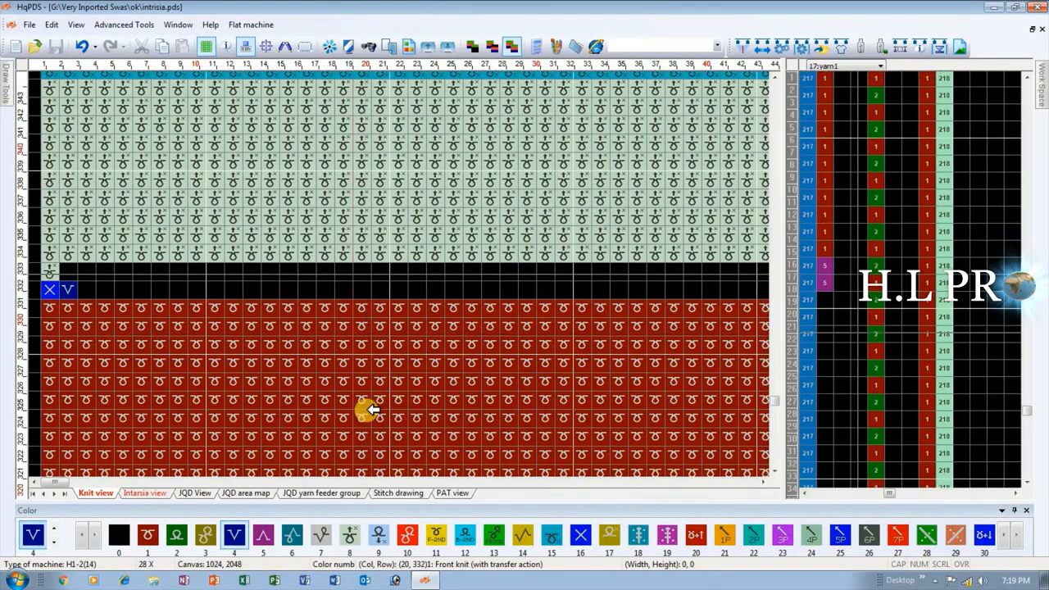
Review the whole pattern from its upper end to the rib in the Knit view and check the color sections in the Intarsia view.
{"action": "scroll", "coordinate": [373, 274], "scroll_direction": "down", "scroll_amount": 4}
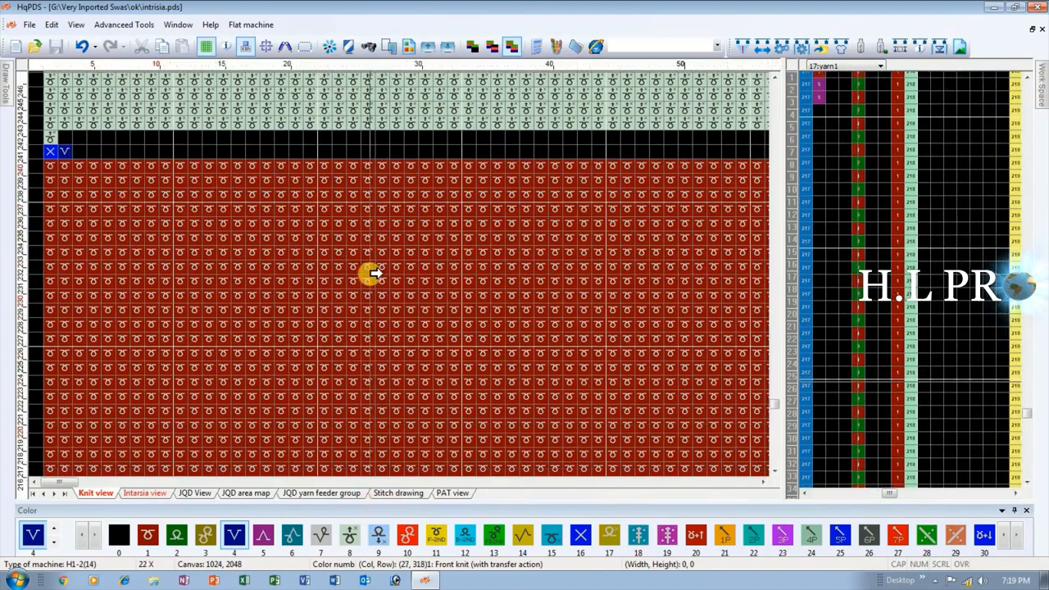
{"action": "scroll", "coordinate": [205, 275], "scroll_direction": "down", "scroll_amount": 6}
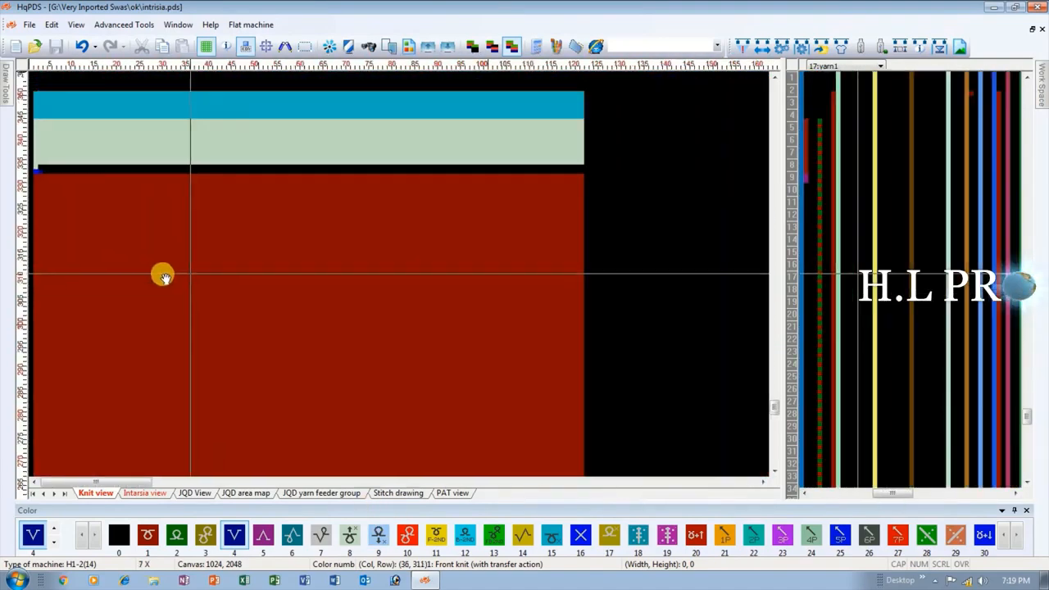
{"action": "scroll", "coordinate": [123, 309], "scroll_direction": "down", "scroll_amount": 2}
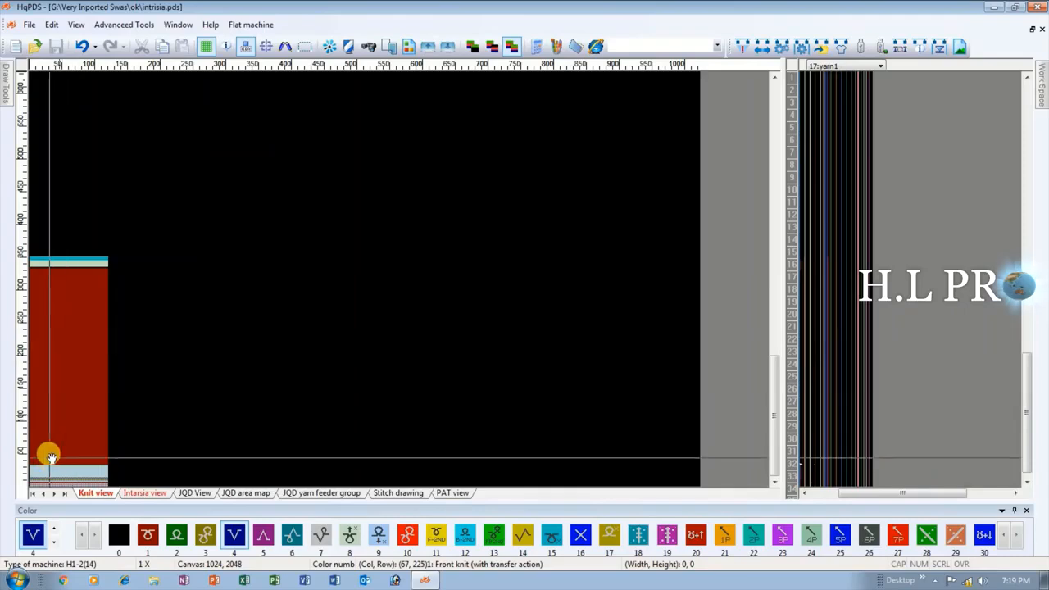
{"action": "scroll", "coordinate": [99, 348], "scroll_direction": "up", "scroll_amount": 2}
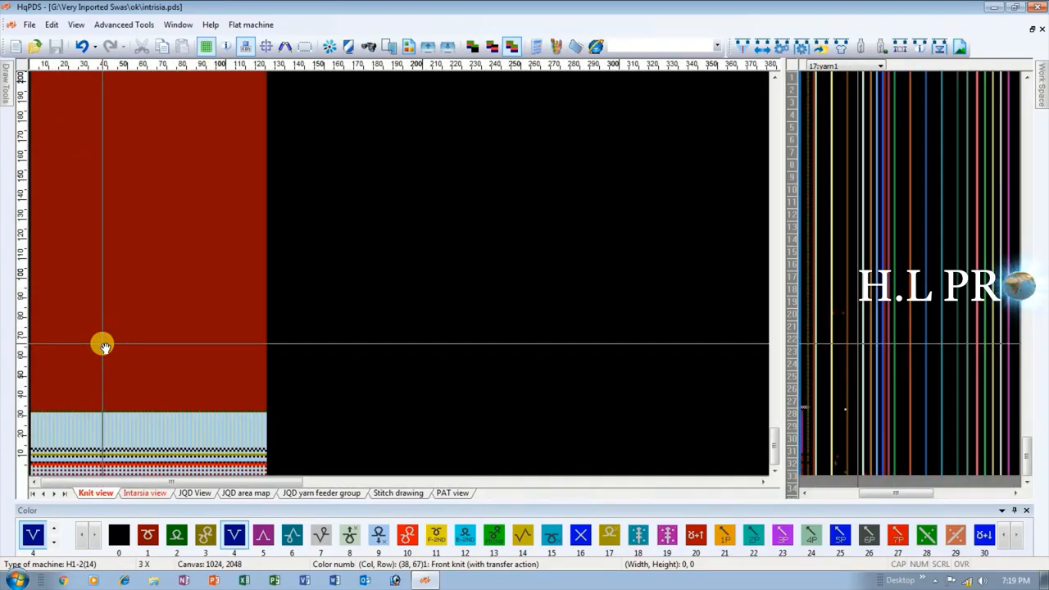
{"action": "left_click", "coordinate": [151, 493]}
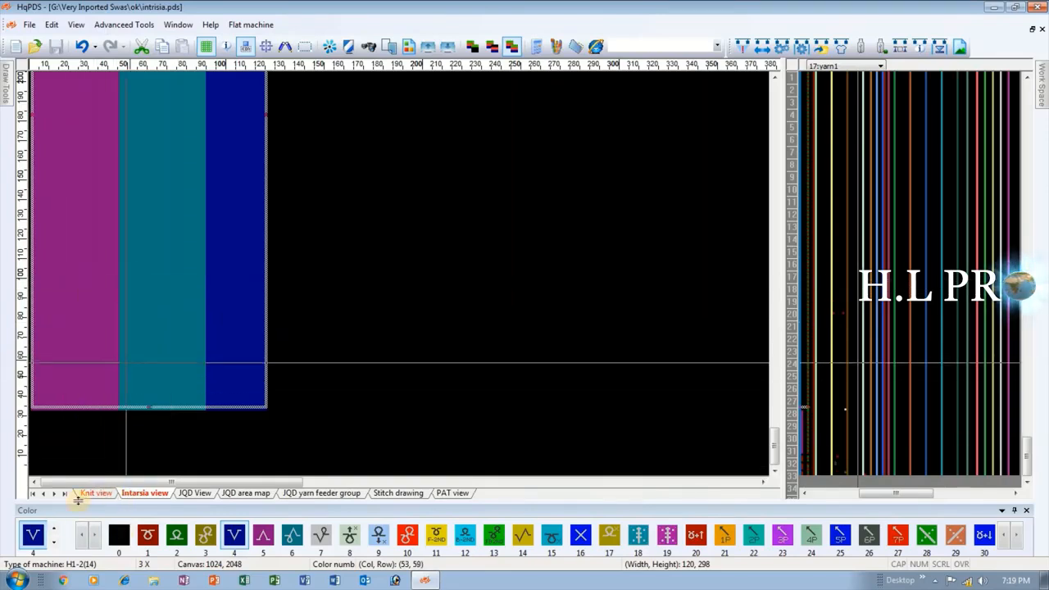
{"action": "left_click", "coordinate": [88, 493]}
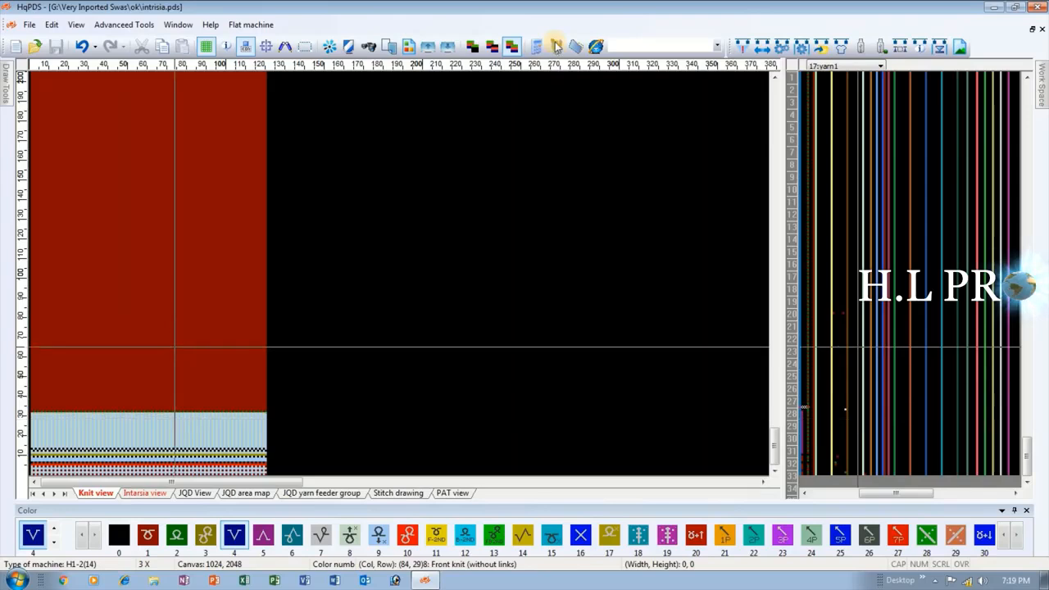
Try other initial positions for yarn feeder 5 (Right) and feeder 4 (Right, Not used), returning both to Left and closing the settings unsaved.
{"action": "left_click", "coordinate": [781, 48]}
{"action": "left_click", "coordinate": [666, 93]}
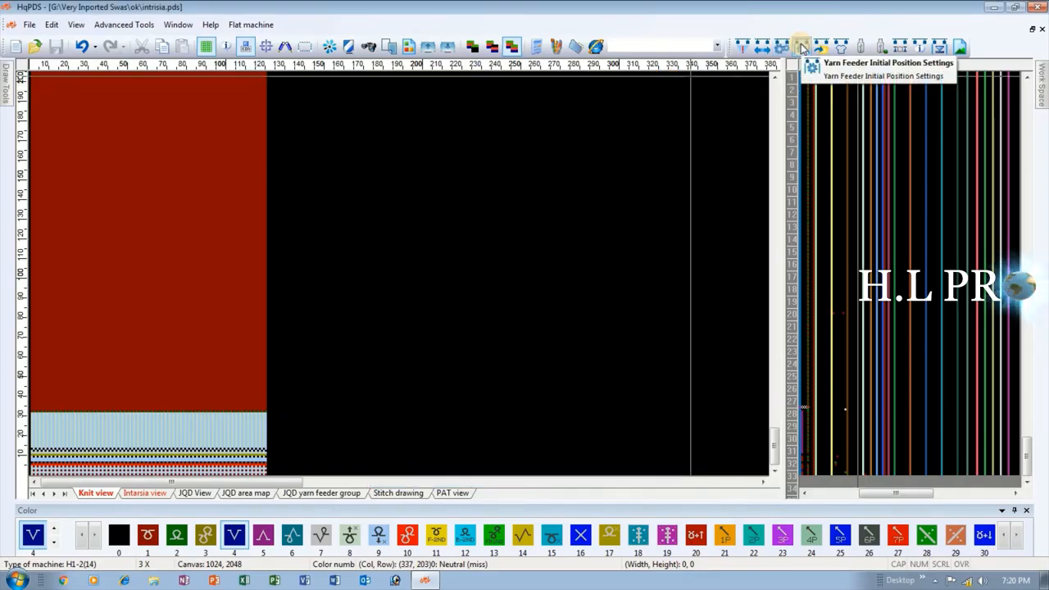
{"action": "left_click", "coordinate": [802, 47]}
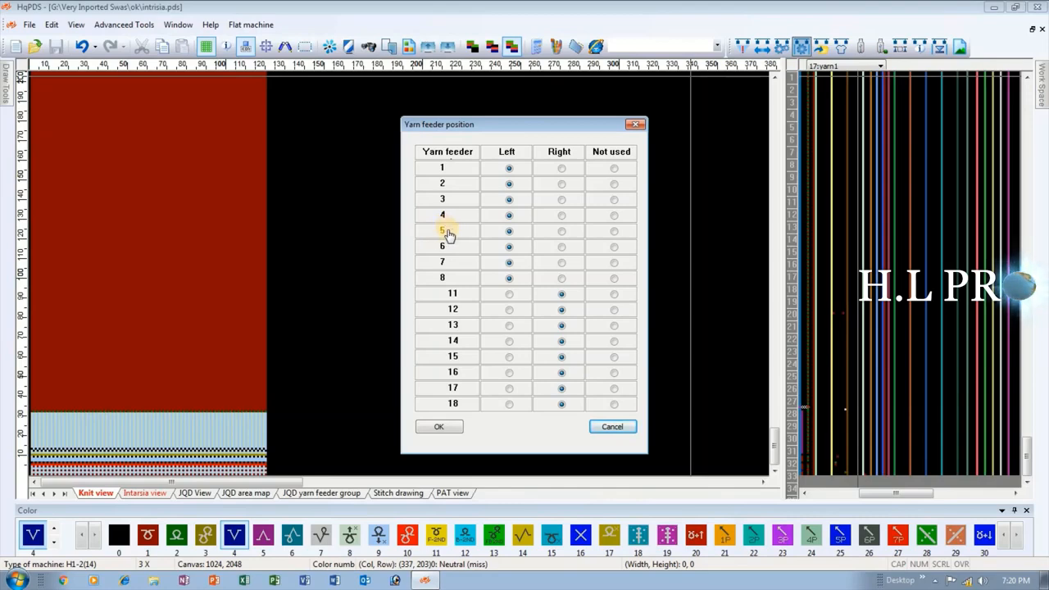
{"action": "left_click", "coordinate": [562, 234]}
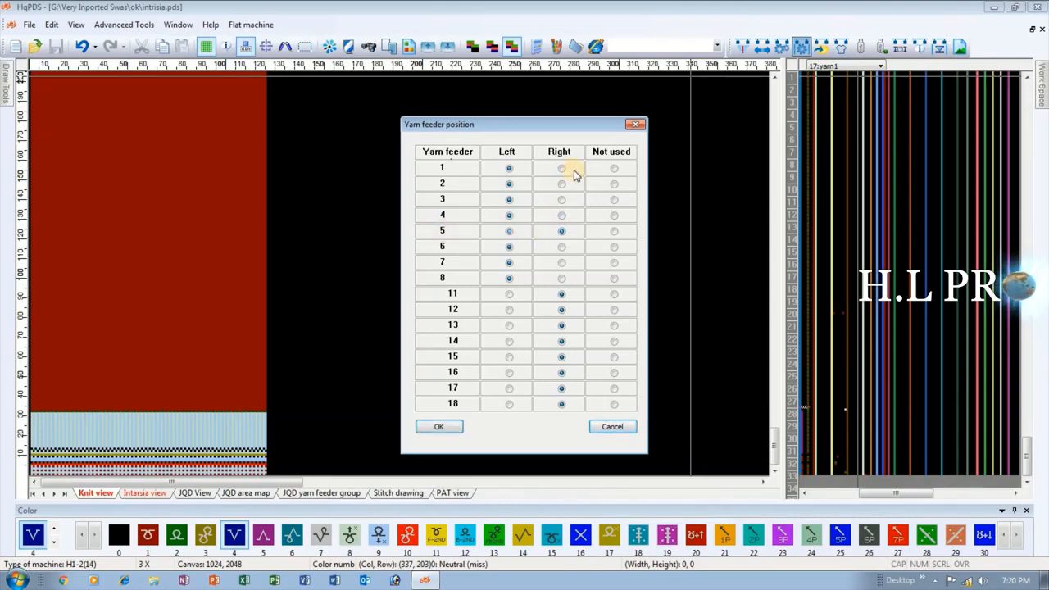
{"action": "left_click", "coordinate": [508, 233]}
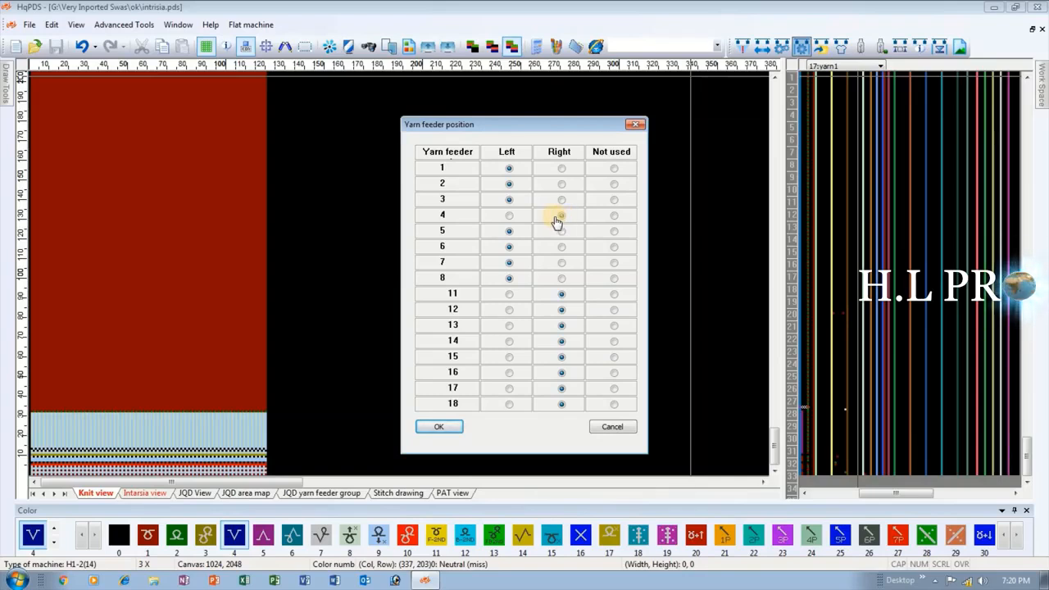
{"action": "left_click", "coordinate": [559, 216]}
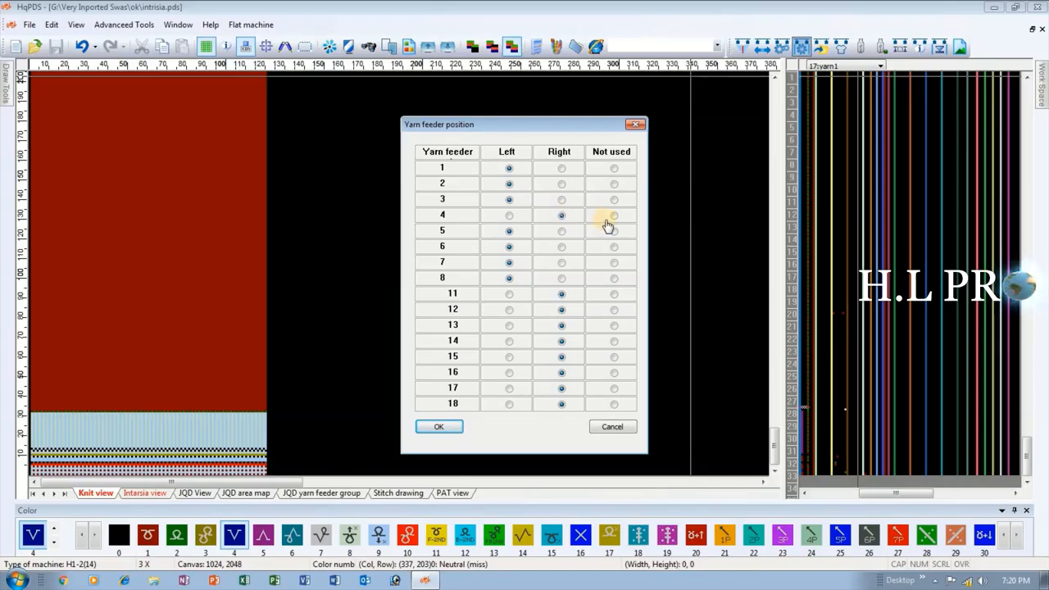
{"action": "left_click", "coordinate": [616, 216]}
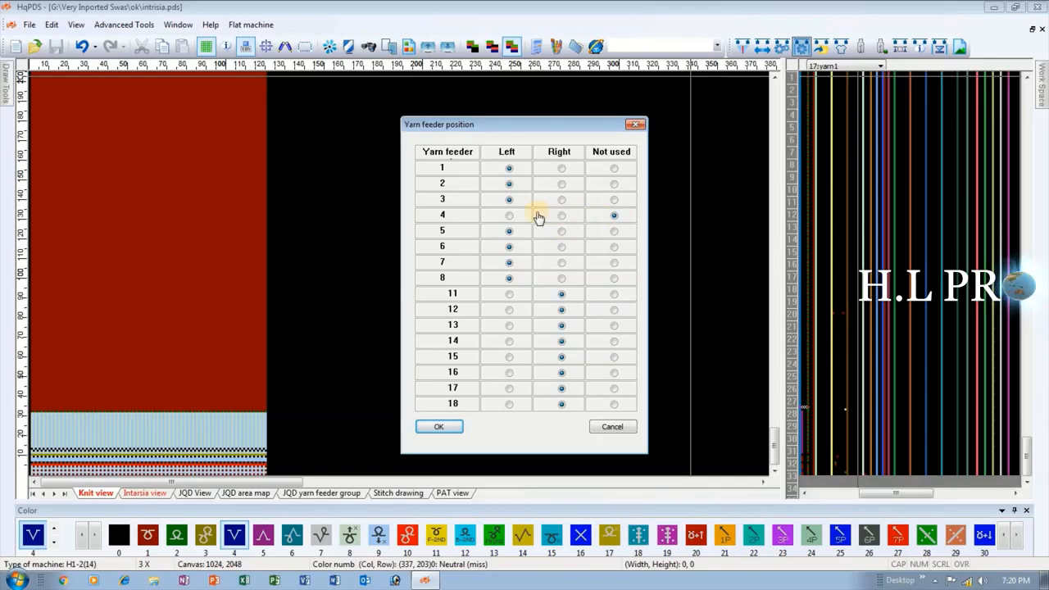
{"action": "left_click", "coordinate": [507, 218]}
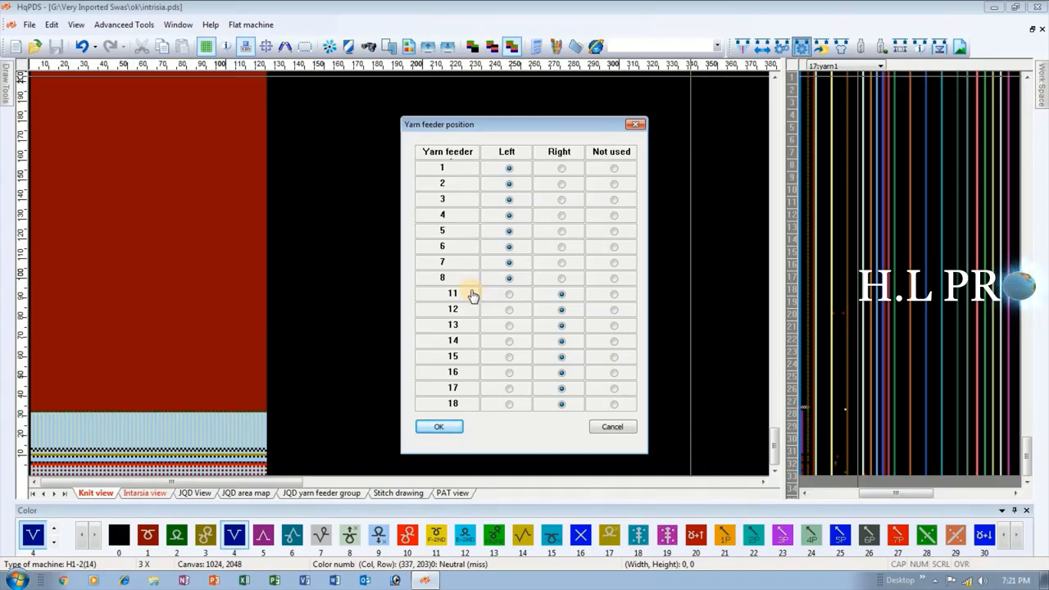
{"action": "left_click", "coordinate": [638, 124]}
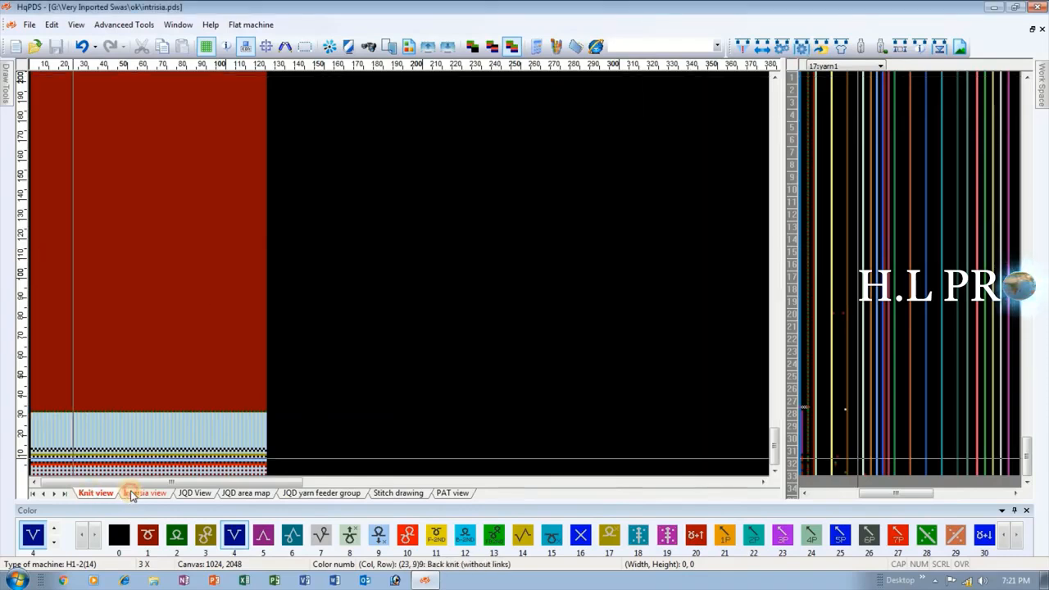
Compare the Intarsia view's color sections with the Knit view rows where the pattern body starts above the rib.
{"action": "left_click", "coordinate": [144, 493]}
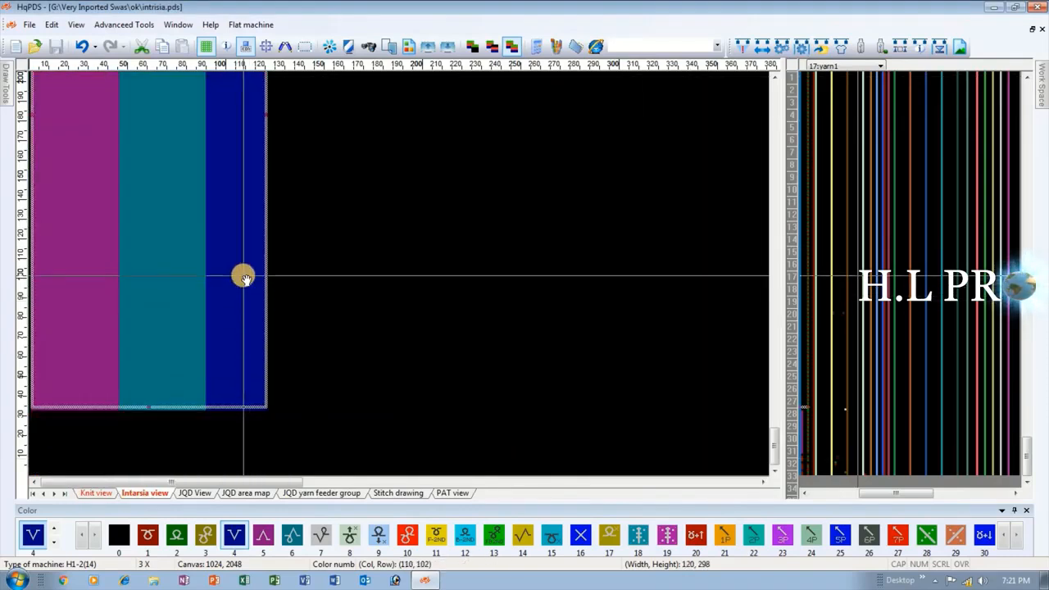
{"action": "left_click", "coordinate": [95, 493]}
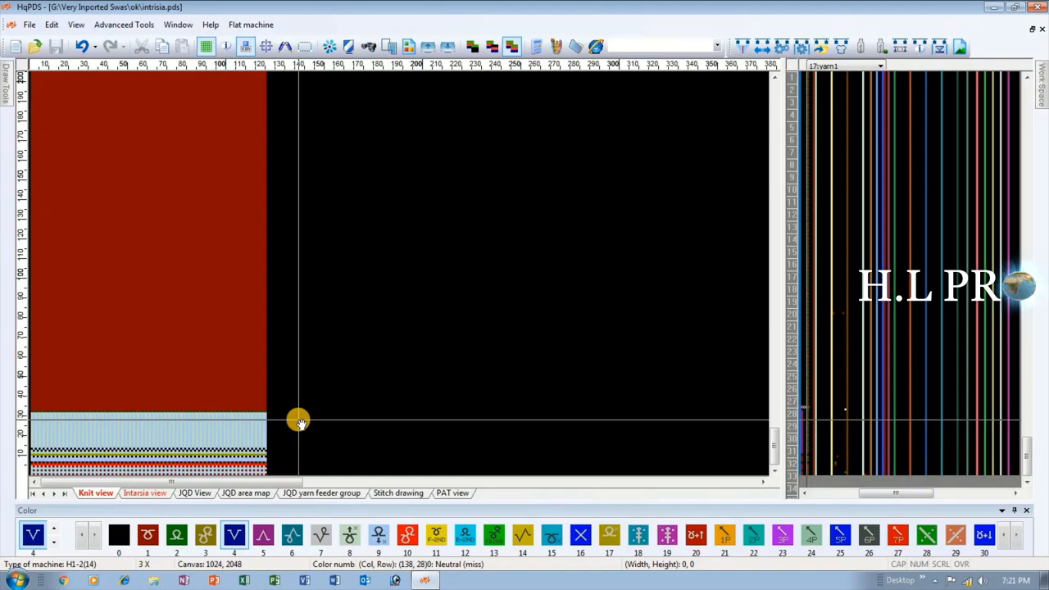
{"action": "scroll", "coordinate": [133, 311], "scroll_direction": "up", "scroll_amount": 2}
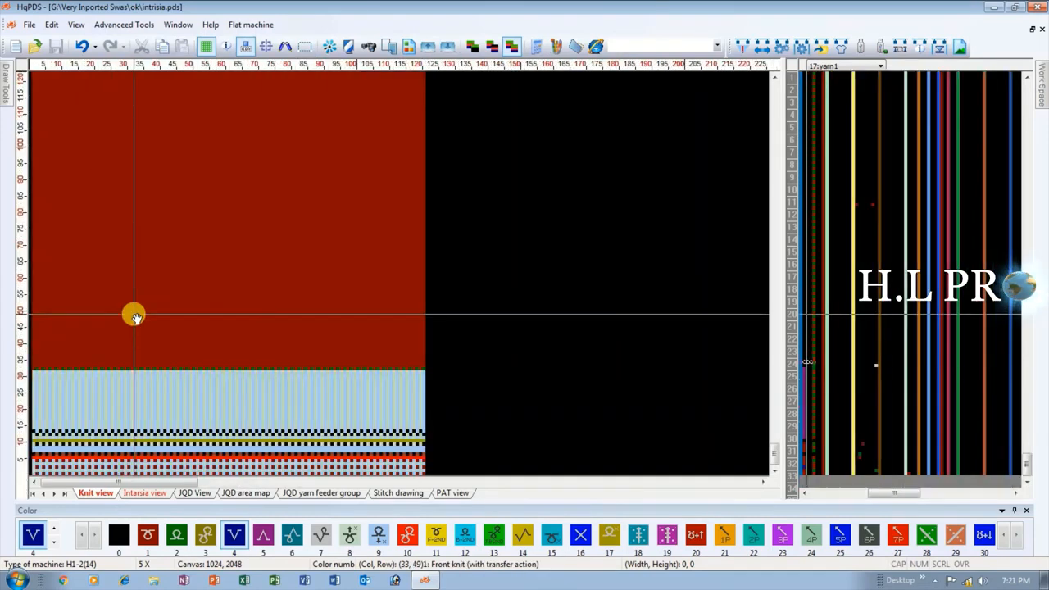
{"action": "scroll", "coordinate": [110, 351], "scroll_direction": "down", "scroll_amount": 2}
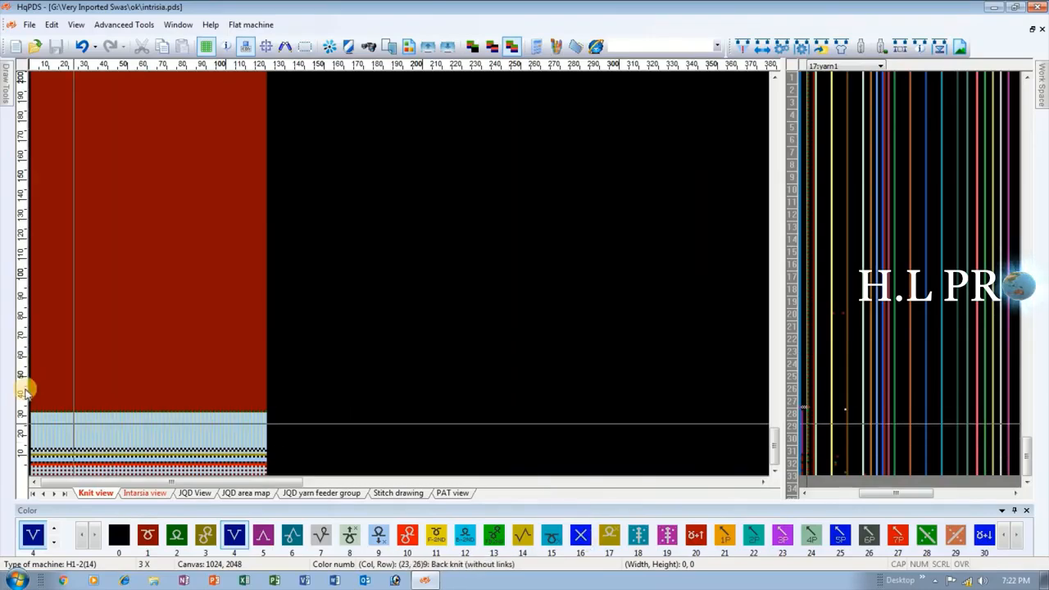
{"action": "scroll", "coordinate": [47, 396], "scroll_direction": "up", "scroll_amount": 3}
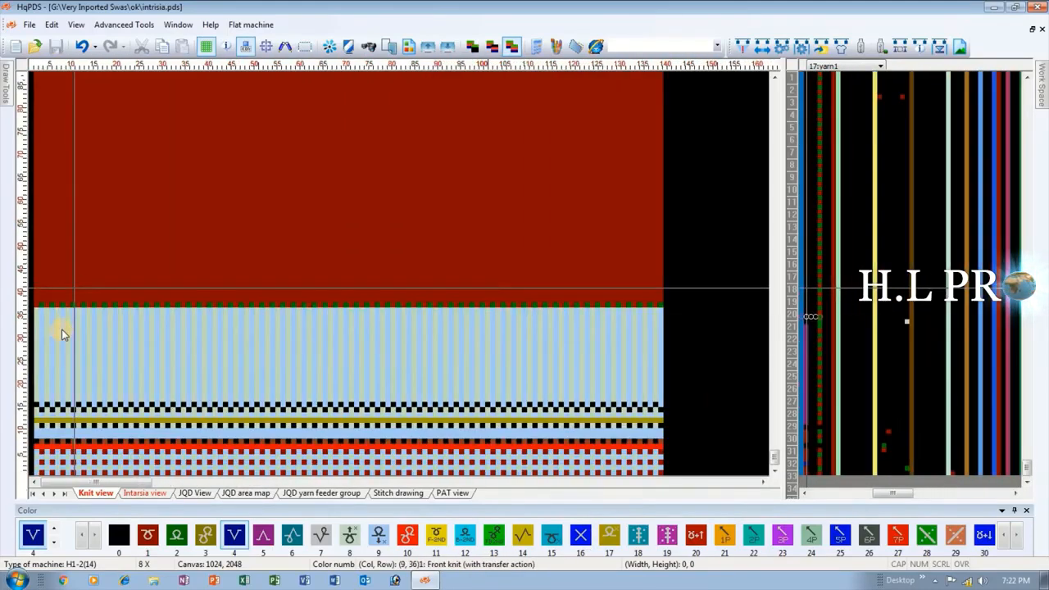
{"action": "scroll", "coordinate": [74, 301], "scroll_direction": "up", "scroll_amount": 2}
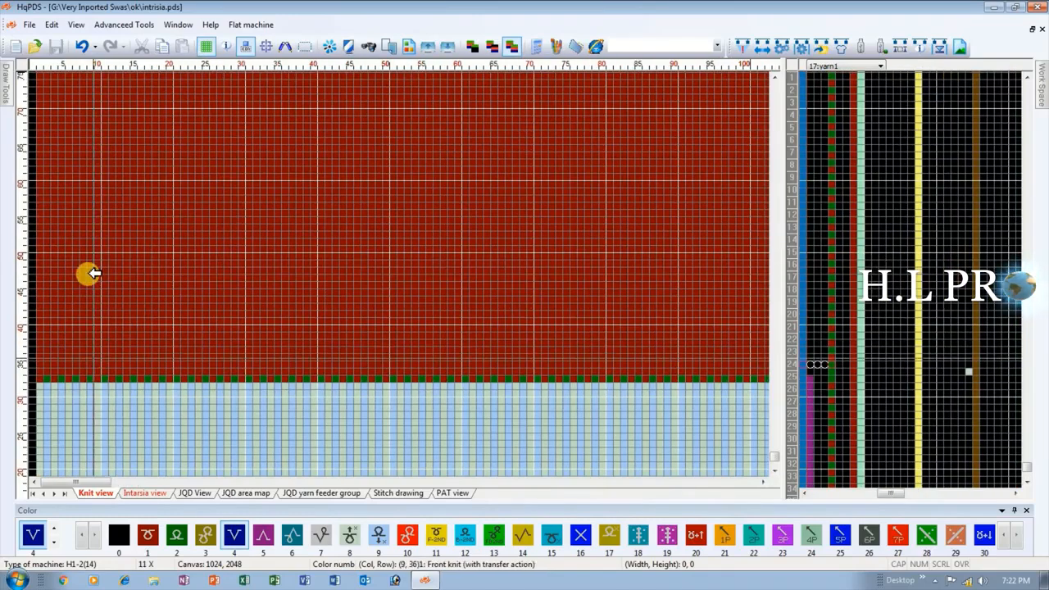
{"action": "scroll", "coordinate": [87, 277], "scroll_direction": "down", "scroll_amount": 1}
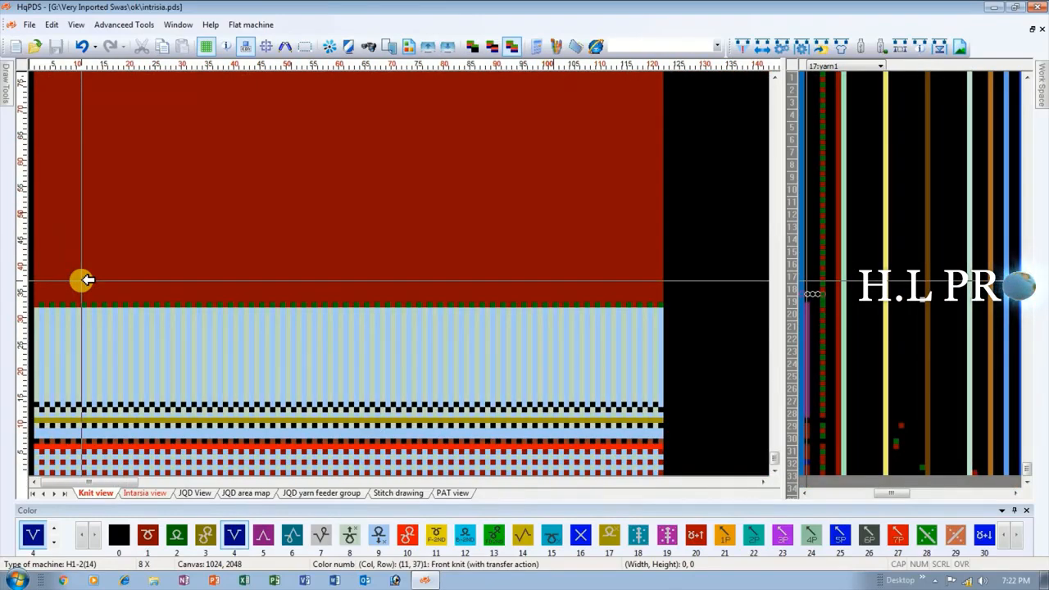